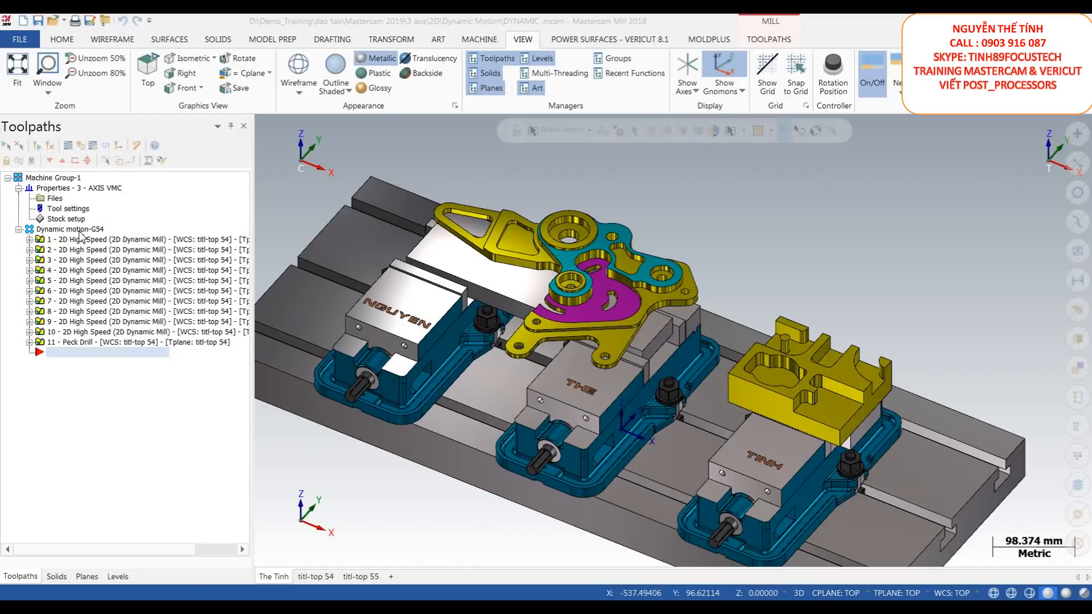
Step: Examine the machine table assembly with its three vises, the bracket part and the yellow block part
scroll(630, 361, "down", 2)
scroll(630, 361, "up", 2)
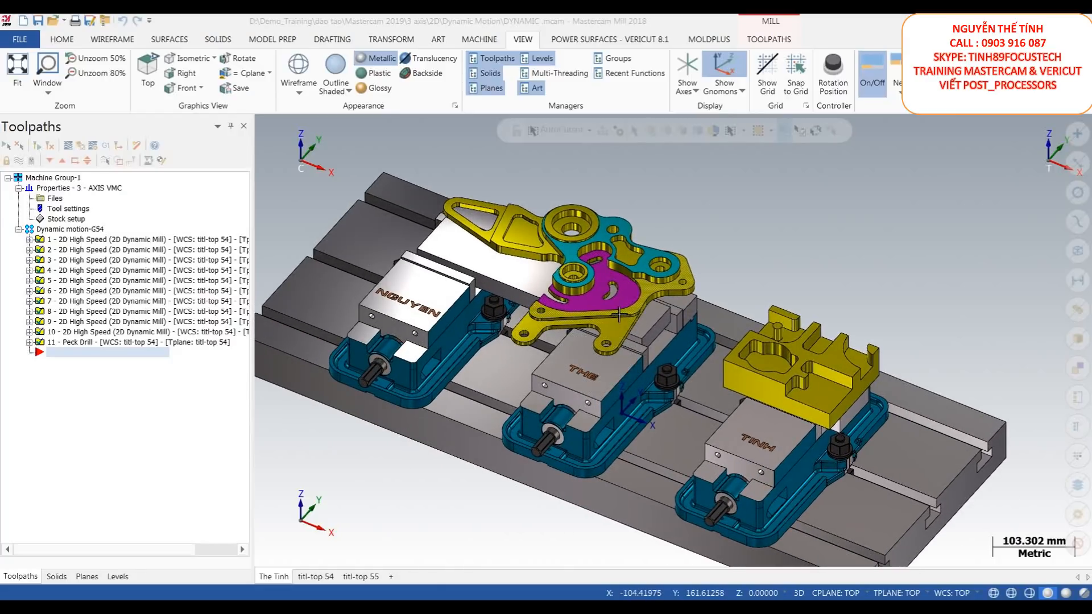
middle_click_drag(615, 322, 616, 315)
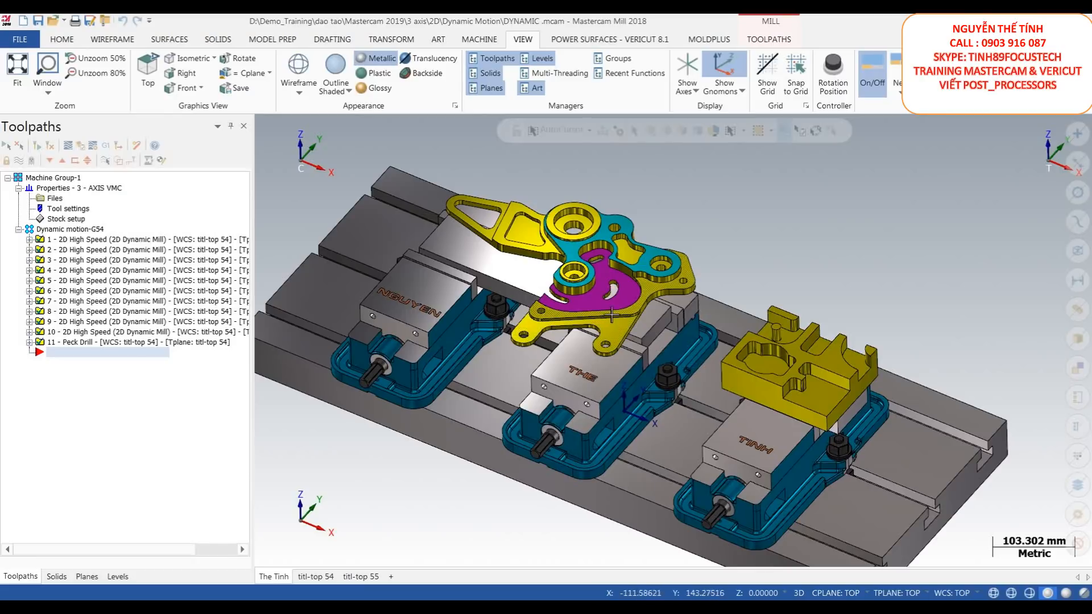
scroll(547, 269, "up", 3)
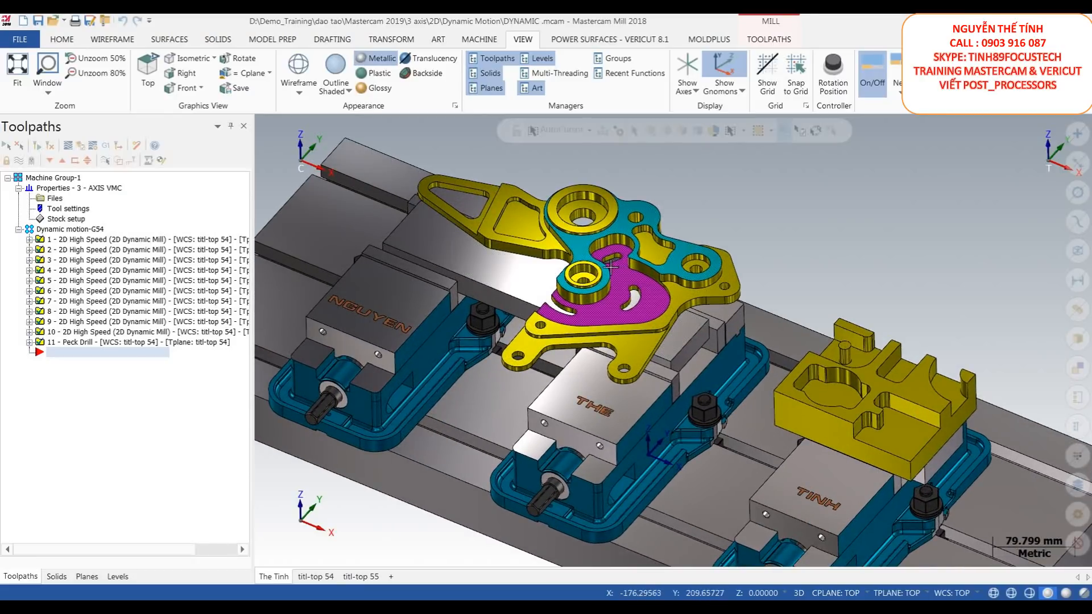
scroll(455, 254, "down", 3)
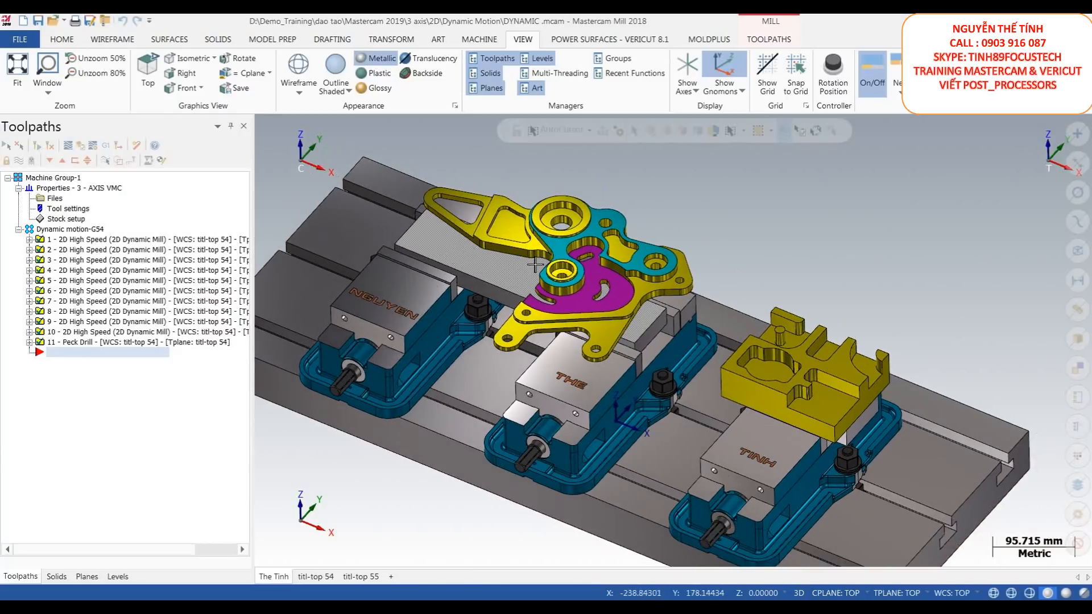
scroll(541, 269, "up", 2)
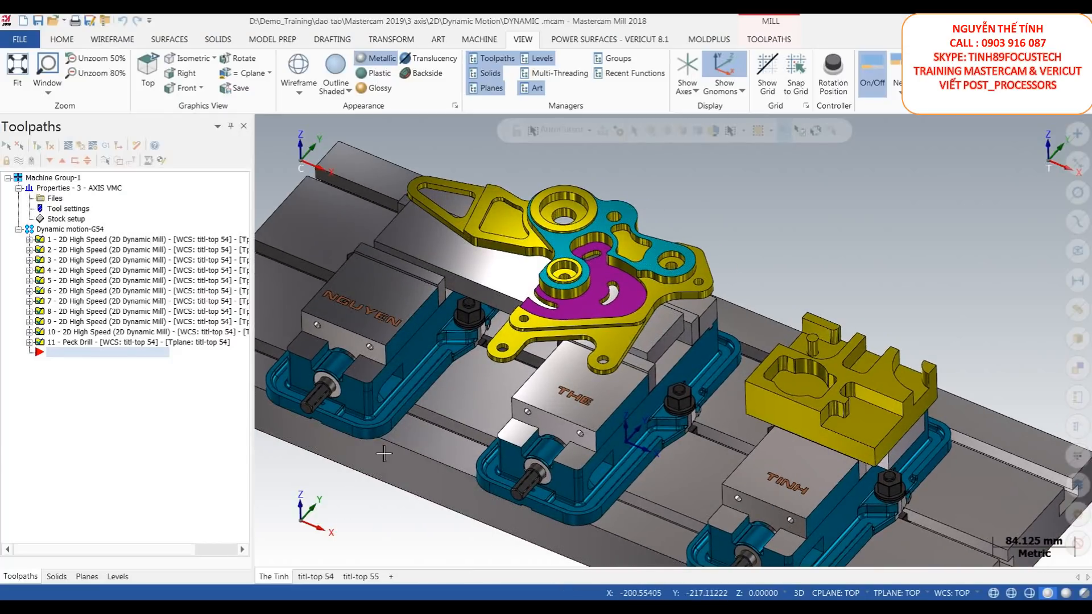
scroll(514, 275, "down", 3)
scroll(514, 274, "up", 3)
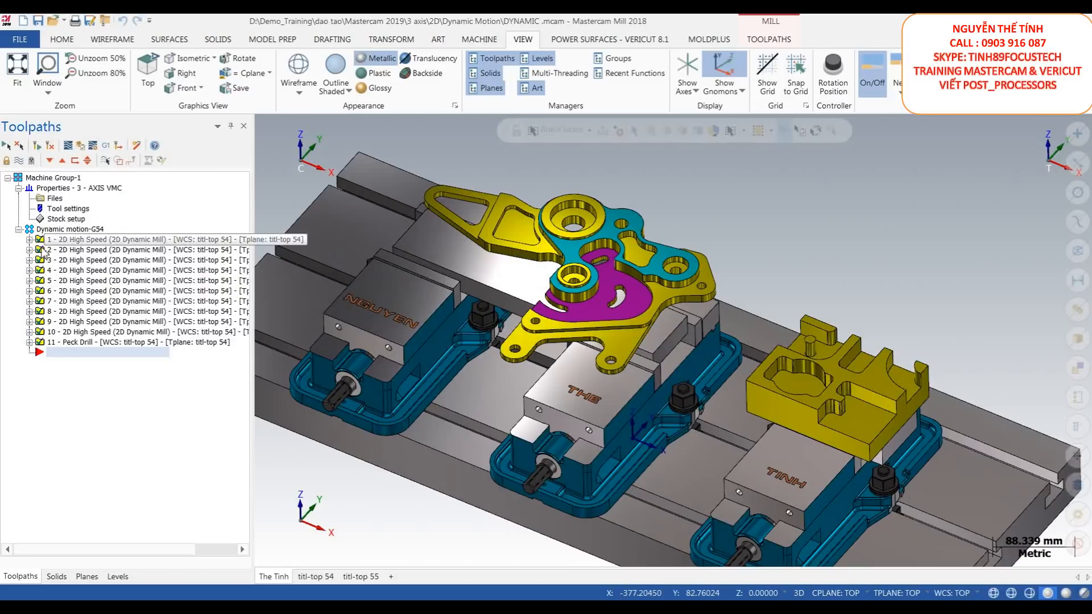
Step: Show the titl-top 54 viewsheet, toggle the toolpath display twice and inspect the origin on the bracket part
left_click(315, 576)
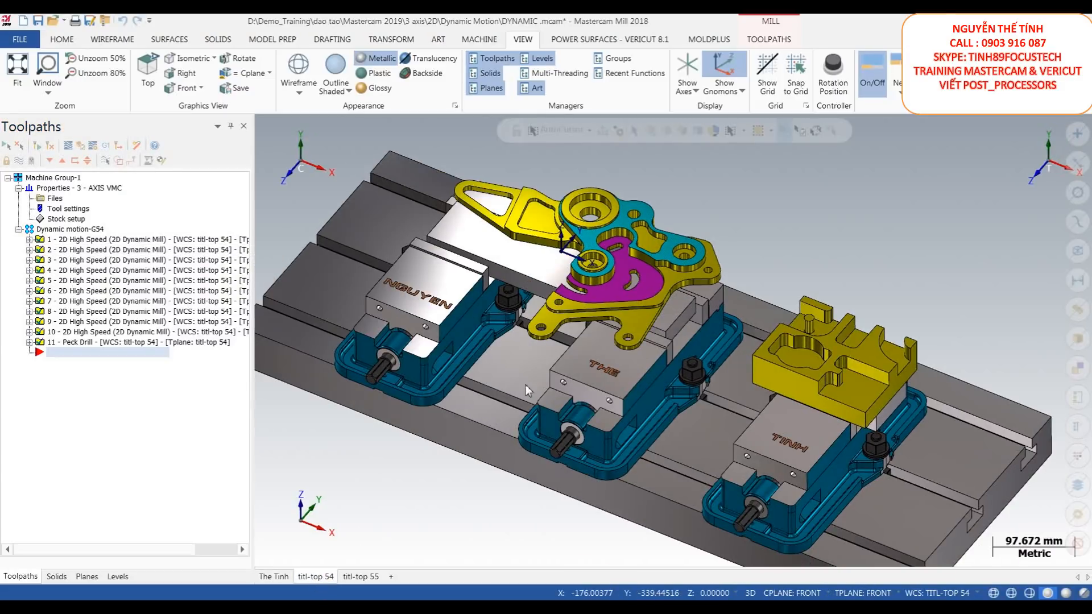
scroll(564, 251, "down", 1)
scroll(569, 246, "up", 4)
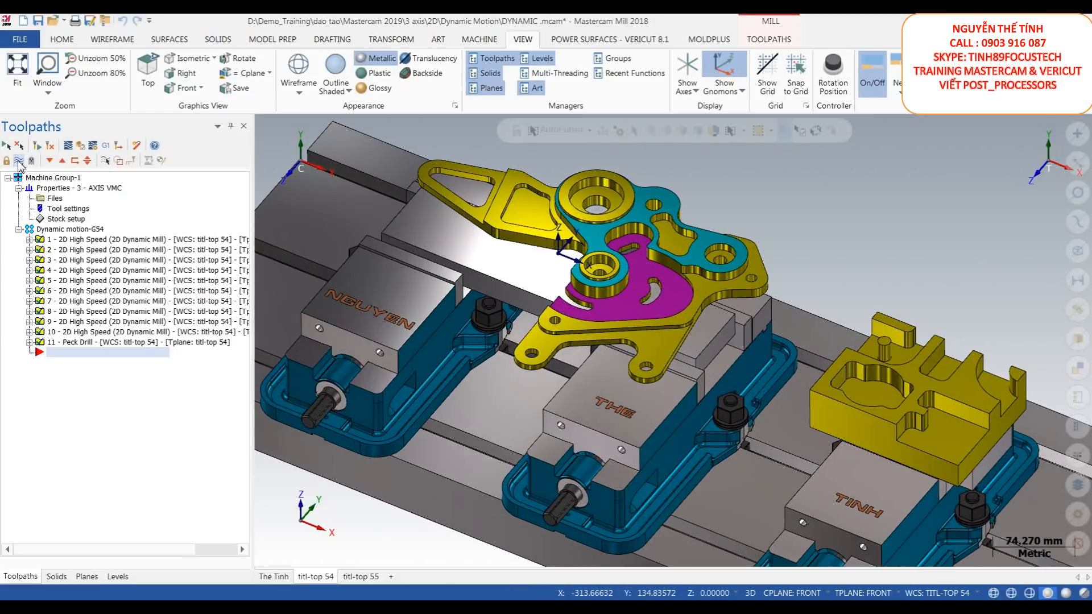
left_click(19, 161)
left_click(19, 161)
scroll(496, 304, "down", 1)
scroll(496, 304, "down", 1)
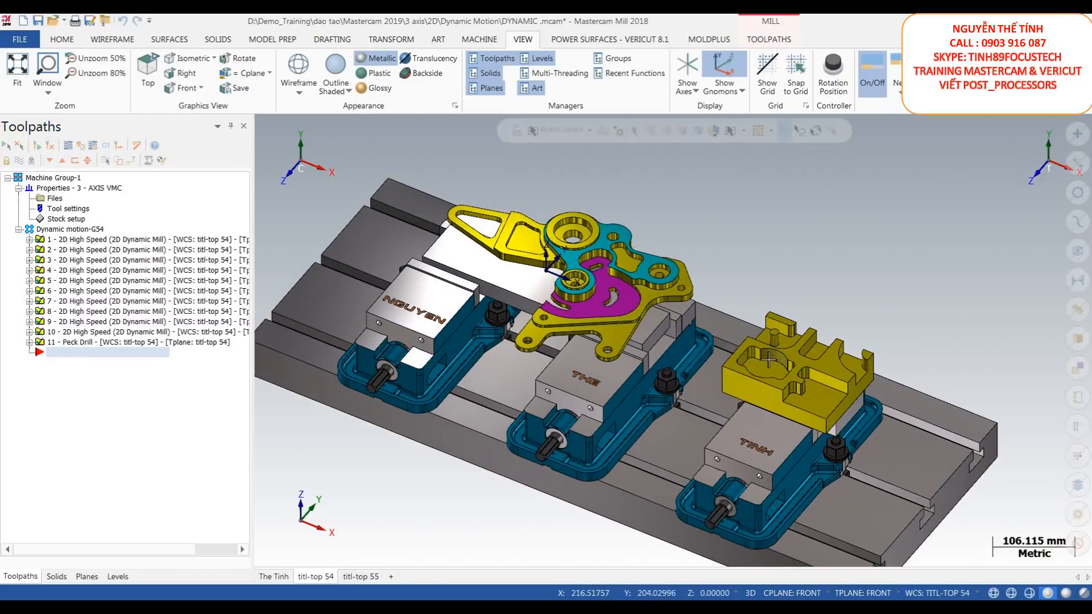
scroll(807, 355, "up", 3)
scroll(830, 364, "down", 1)
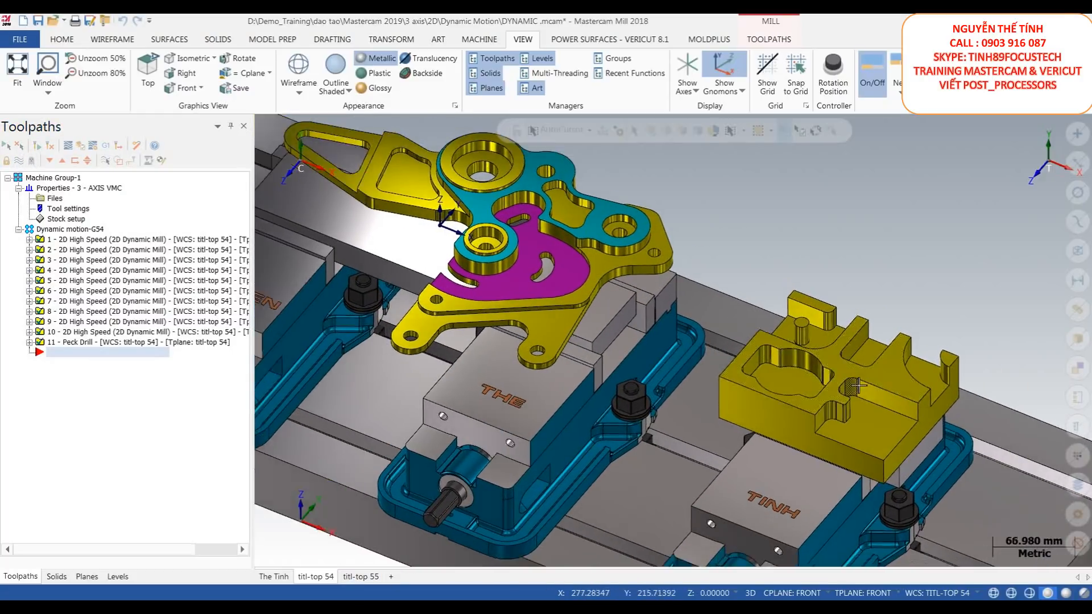
scroll(838, 378, "up", 1)
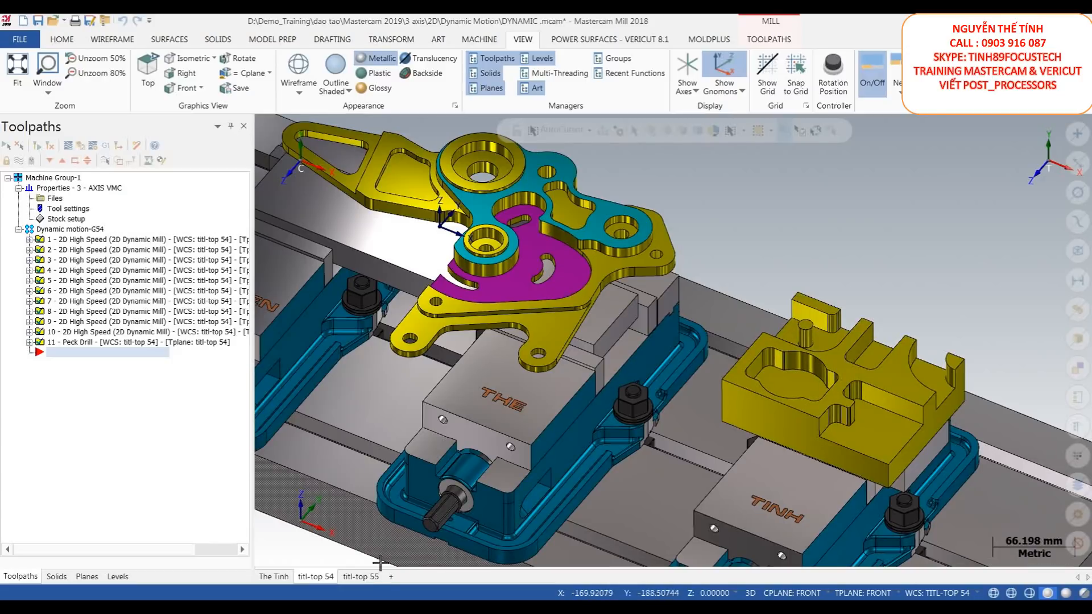
Step: Show the titl-top 55 viewsheet and inspect the origin on the yellow block part
left_click(363, 577)
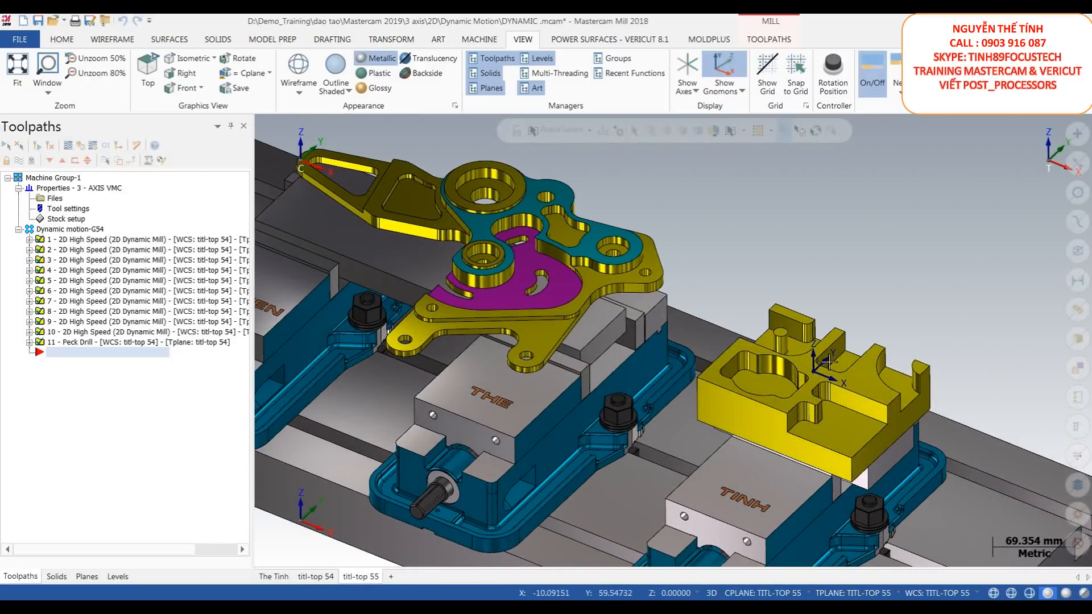
mouse_move(829, 378)
middle_mouse_down()
mouse_move(829, 398)
mouse_move(842, 386)
middle_mouse_up()
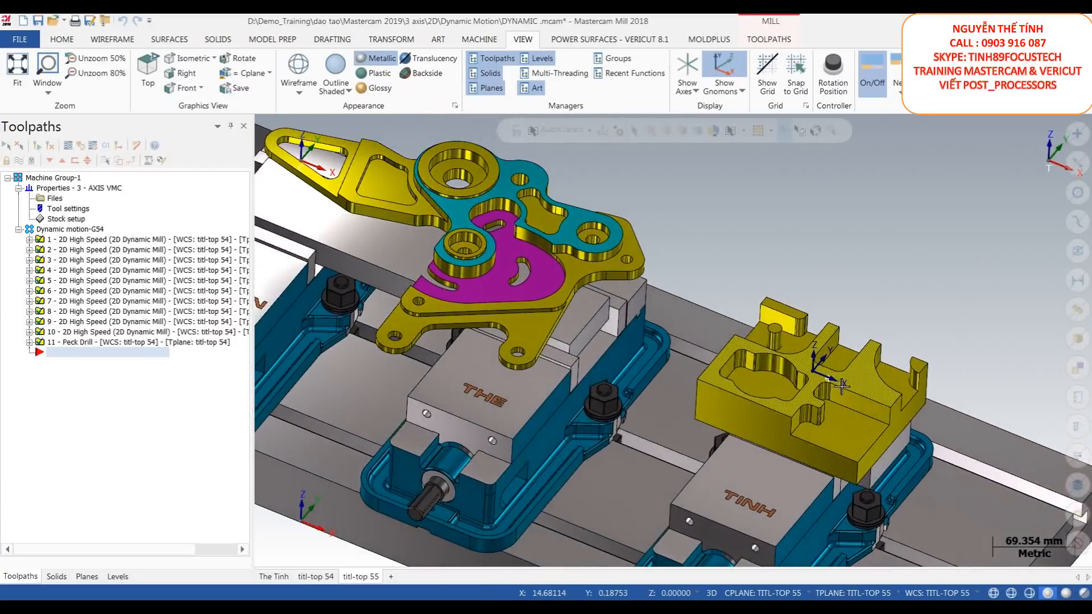
scroll(839, 388, "down", 3)
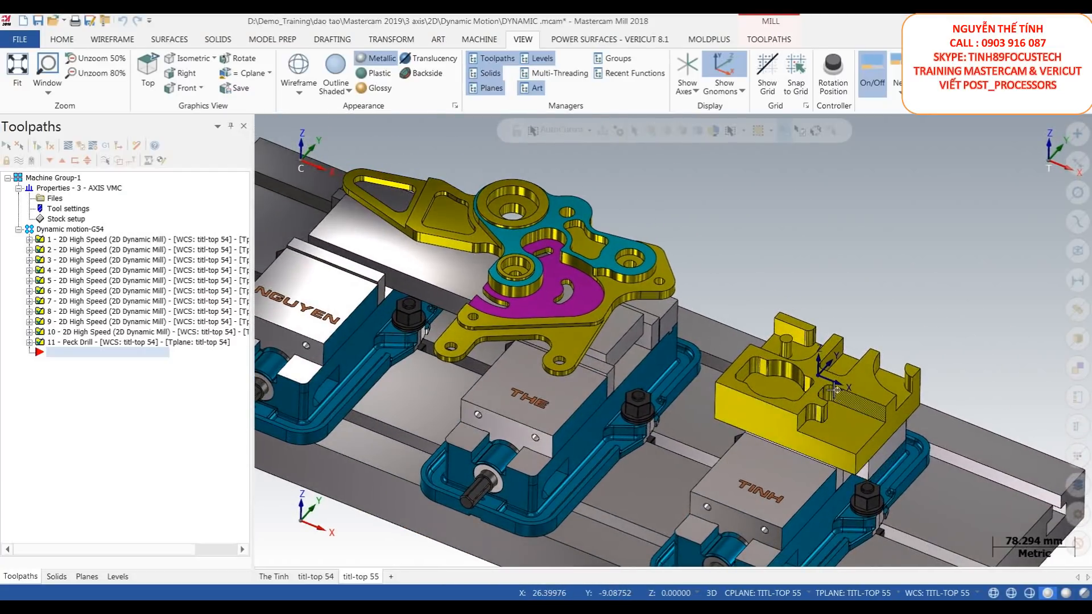
Step: Compare the two part origins by returning to the titl-top 54 viewsheet and back to titl-top 55
left_click(316, 576)
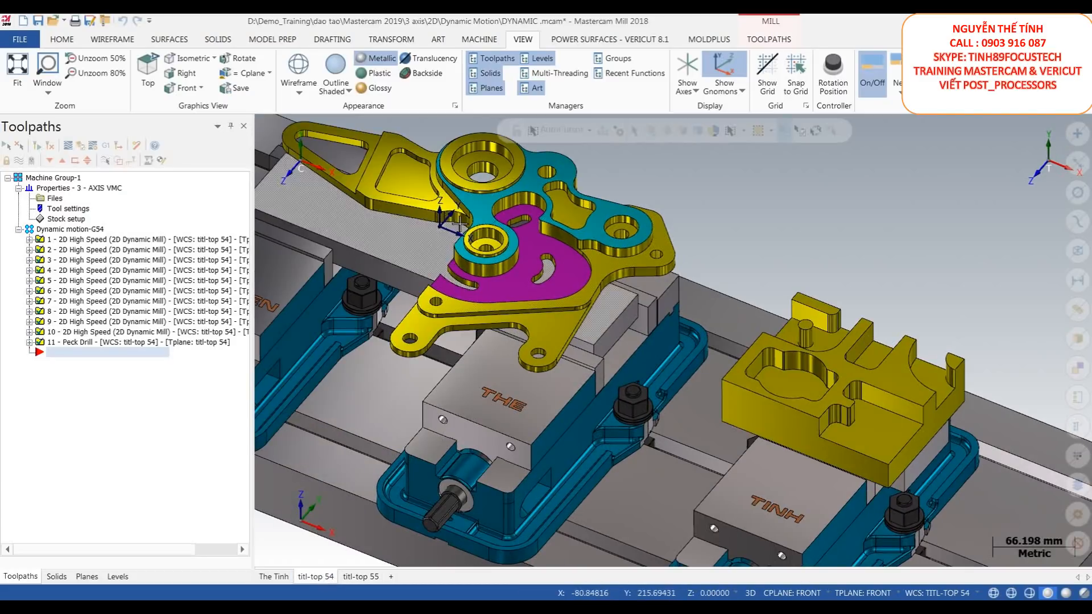
mouse_move(601, 269)
middle_mouse_down()
mouse_move(596, 242)
mouse_move(602, 271)
middle_mouse_up()
scroll(602, 272, "down", 3)
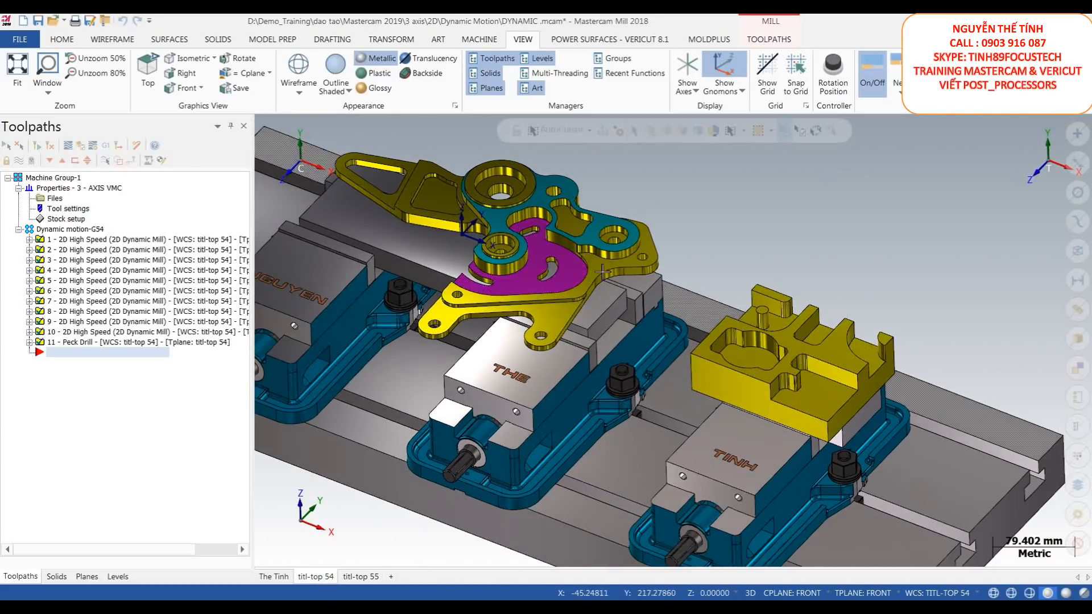
left_click(361, 577)
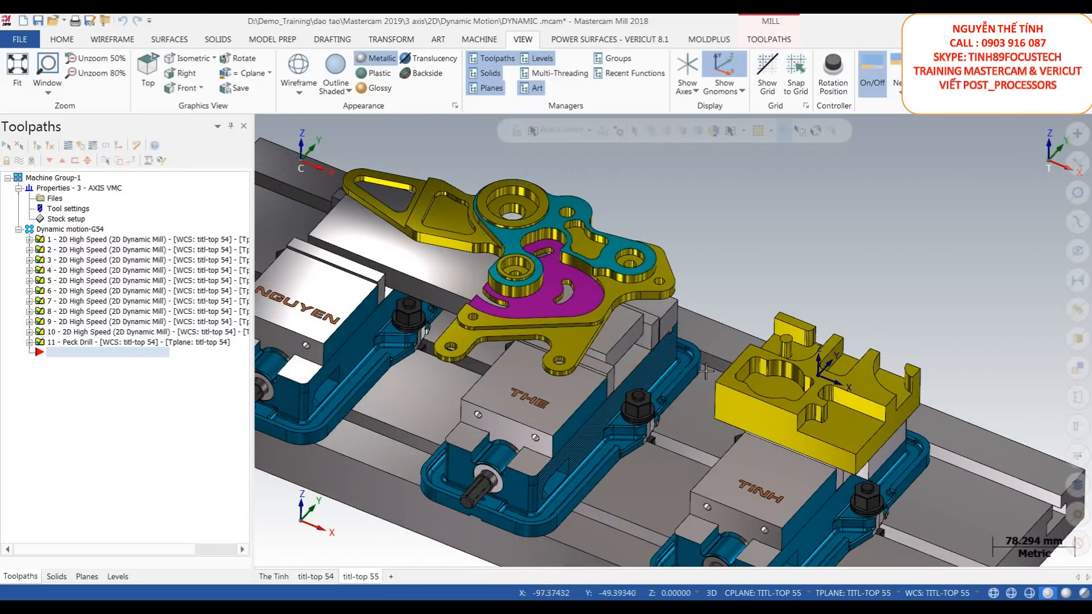
scroll(816, 378, "down", 3)
scroll(450, 245, "up", 3)
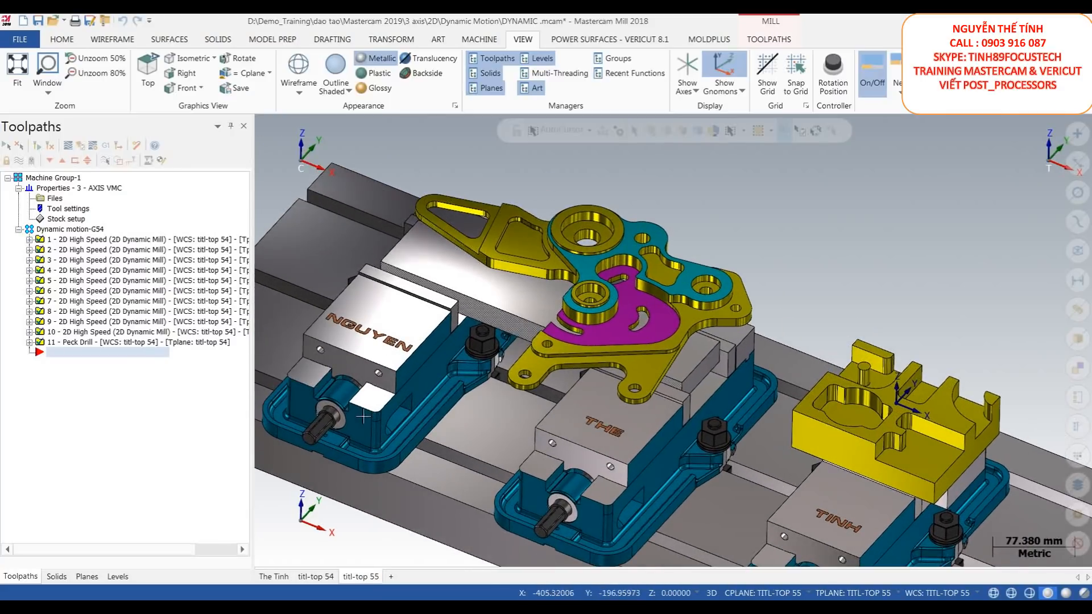
Step: Bring up the planes list and review the origins and offsets of the titl-top 54 and titl-top 55 planes
left_click(88, 577)
scroll(155, 307, "down", 5)
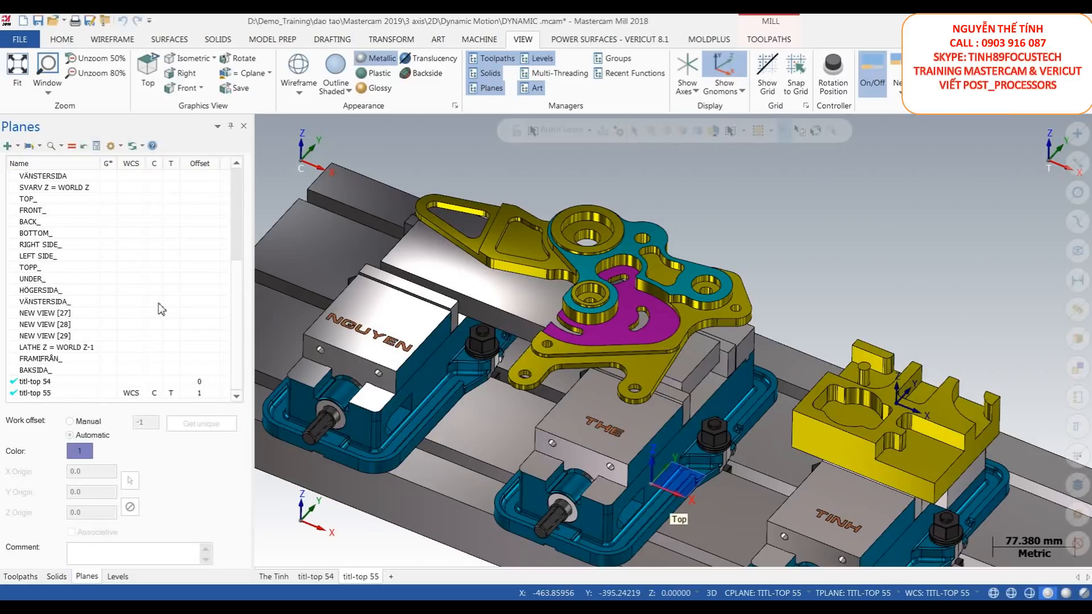
left_click(98, 382)
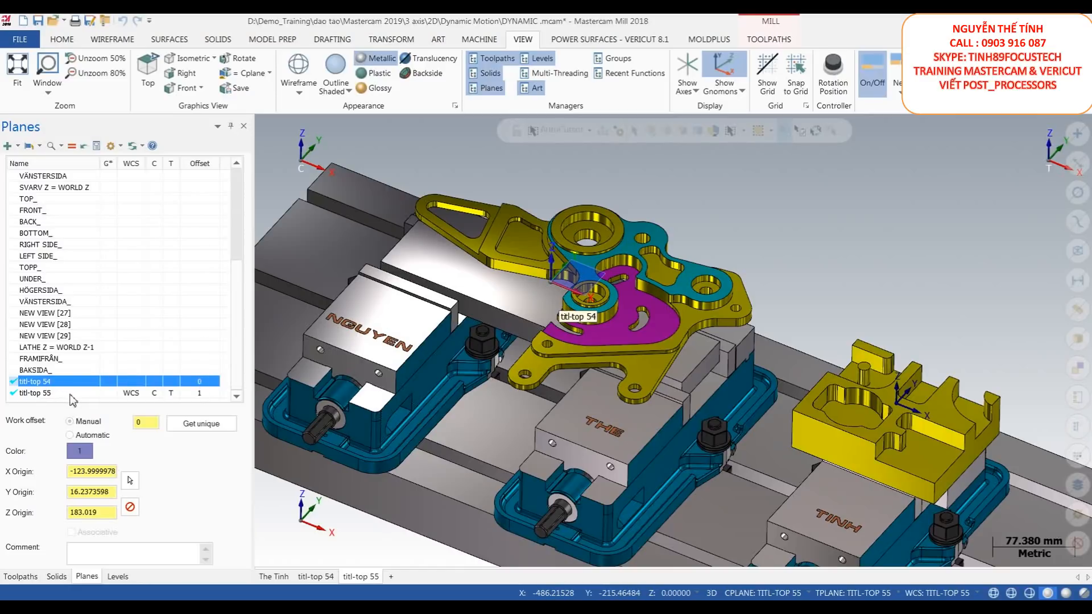
left_click(141, 394)
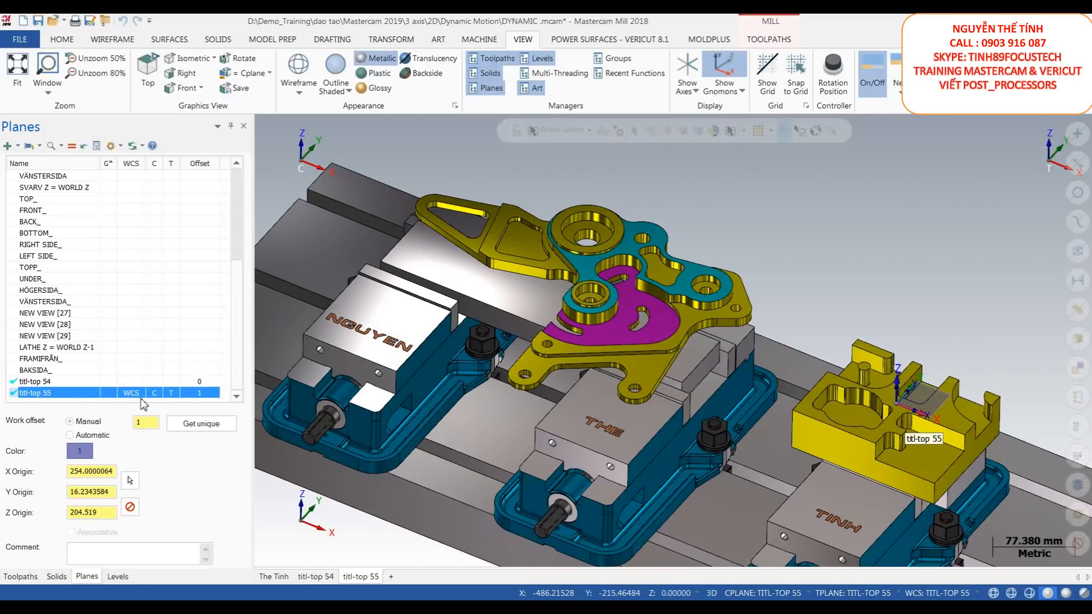
scroll(811, 388, "up", 2)
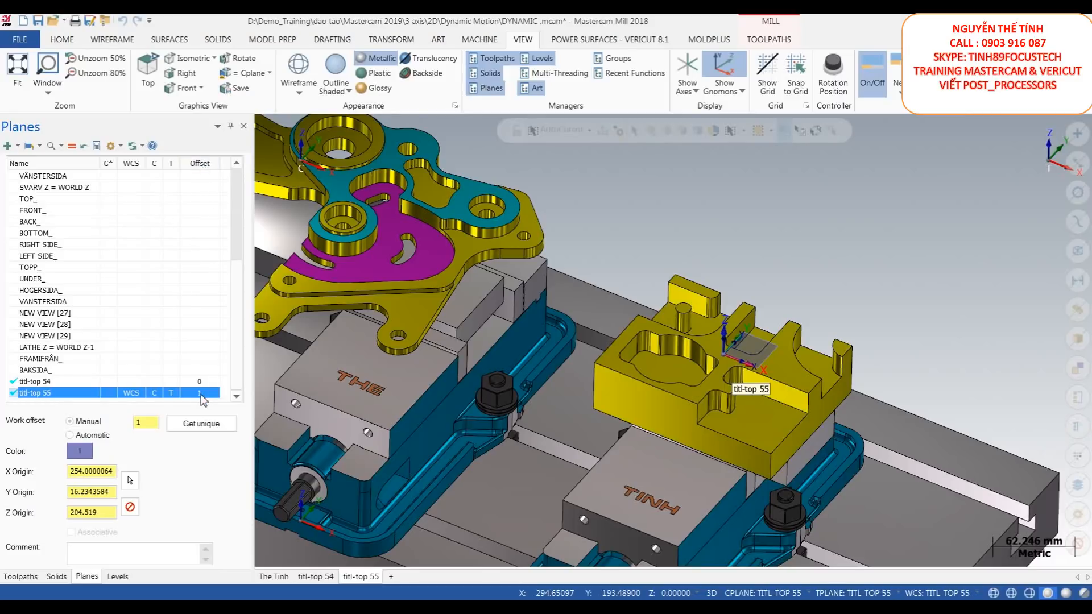
scroll(844, 367, "down", 6)
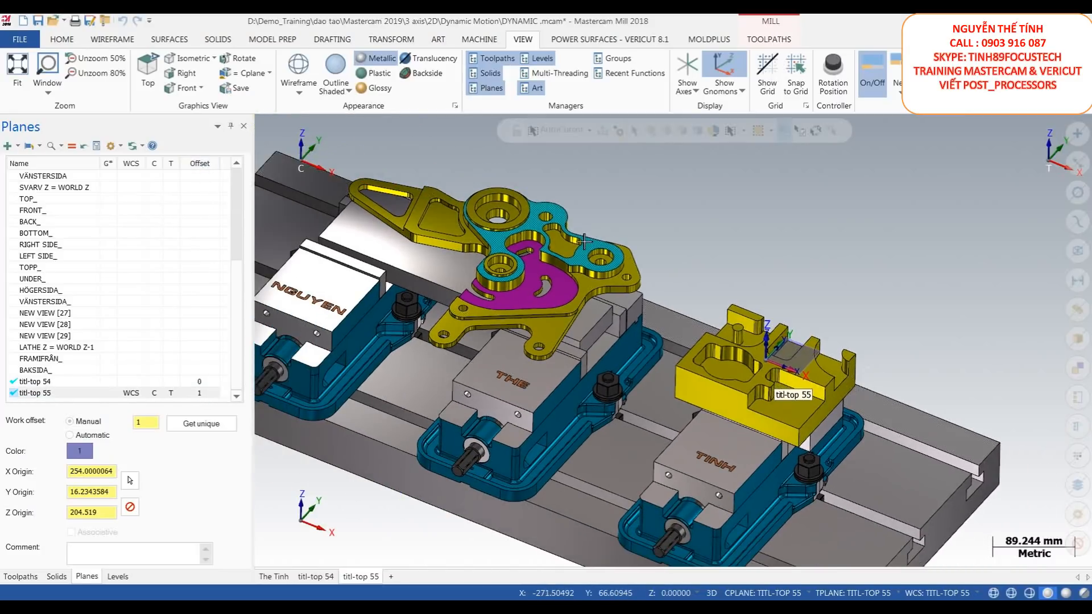
middle_click_drag(579, 240, 581, 248)
scroll(501, 253, "up", 2)
scroll(594, 284, "down", 2)
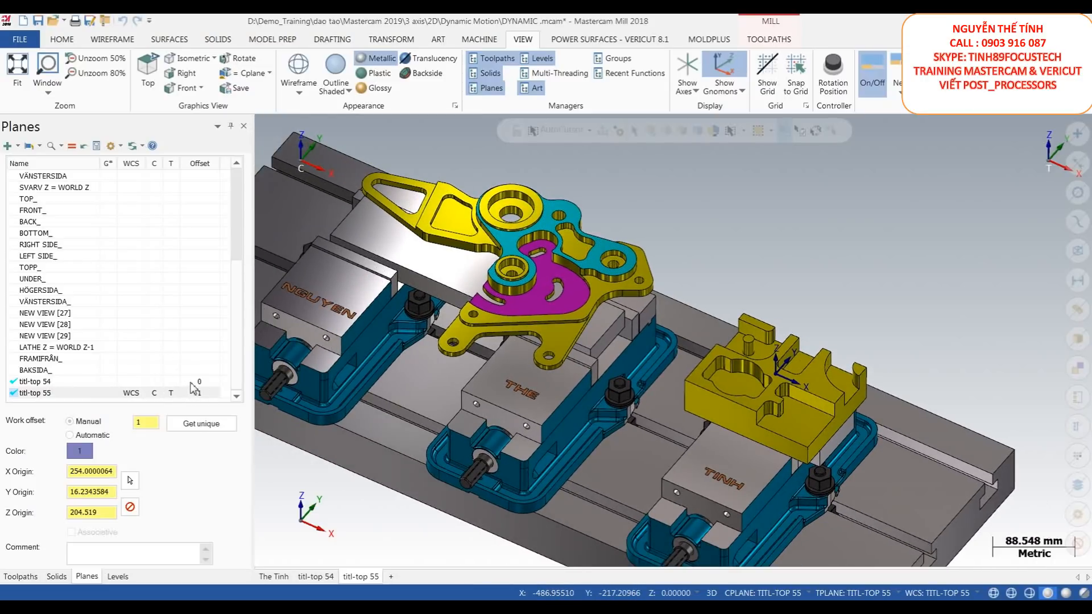
Step: Compare the manual work offsets of titl-top 55 and titl-top 54, making titl-top 54 the WCS and switching back to titl-top 55
left_click(148, 424)
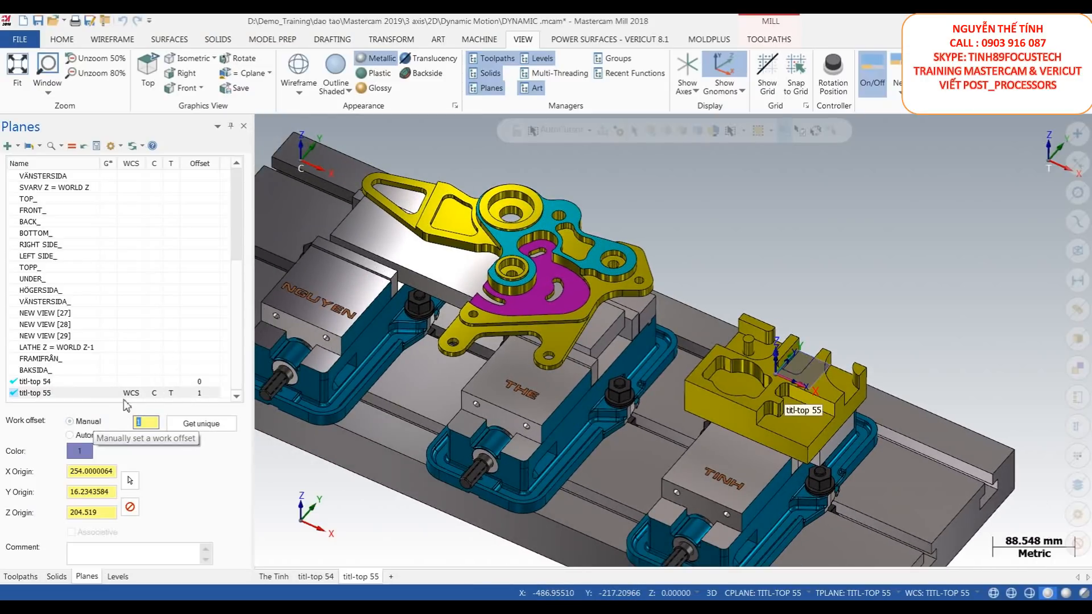
left_click(129, 382)
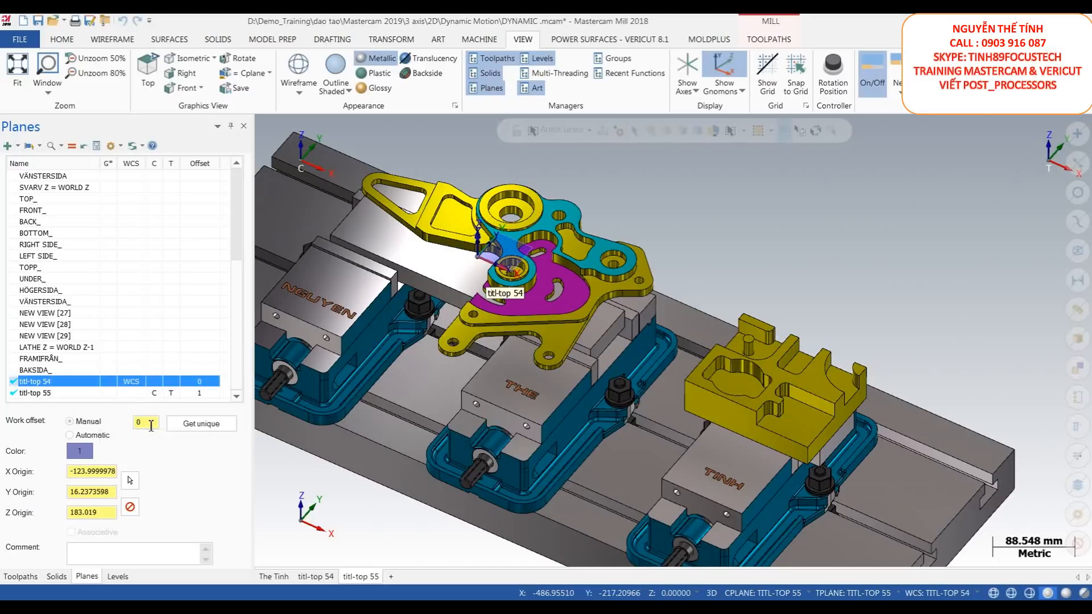
left_click(147, 422)
left_click(110, 421)
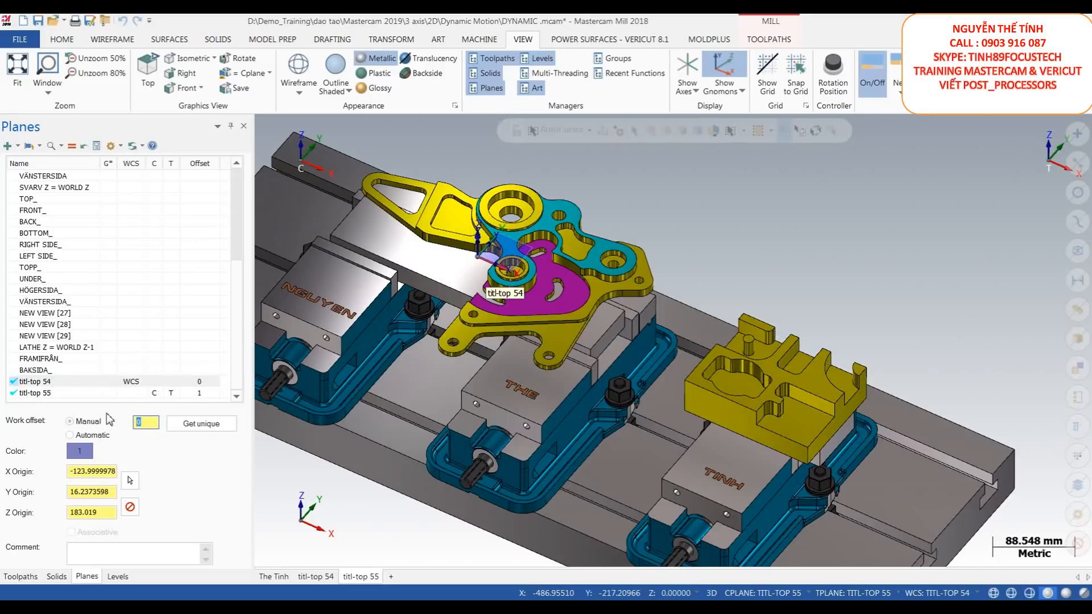
left_click(137, 392)
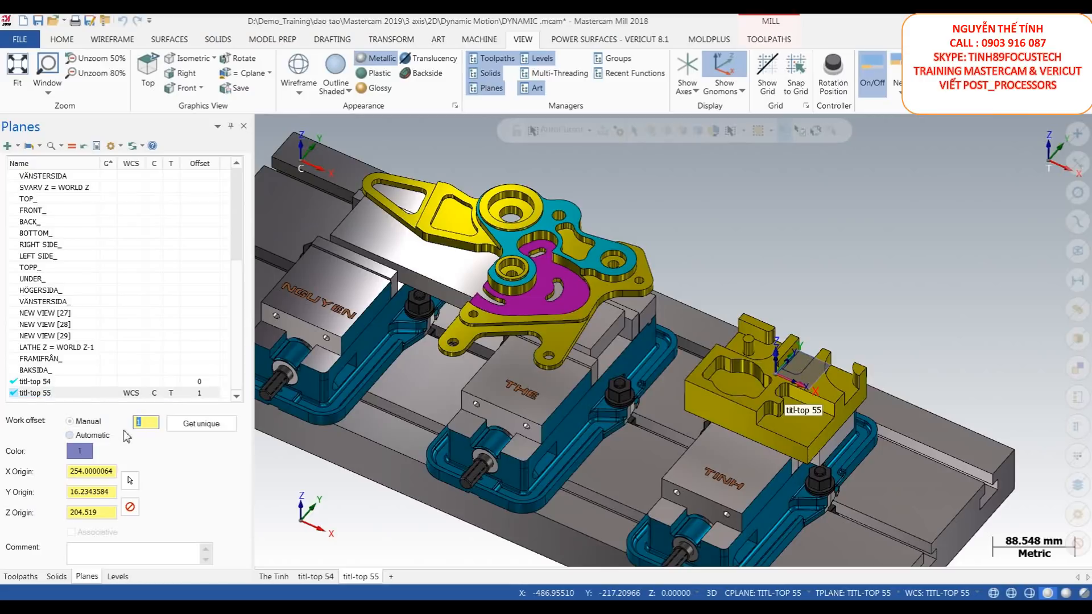
Step: Inspect the titl-top 54 origin and work offset with that plane as WCS, and restore titl-top 55 as the WCS to check its offset
left_click(131, 381)
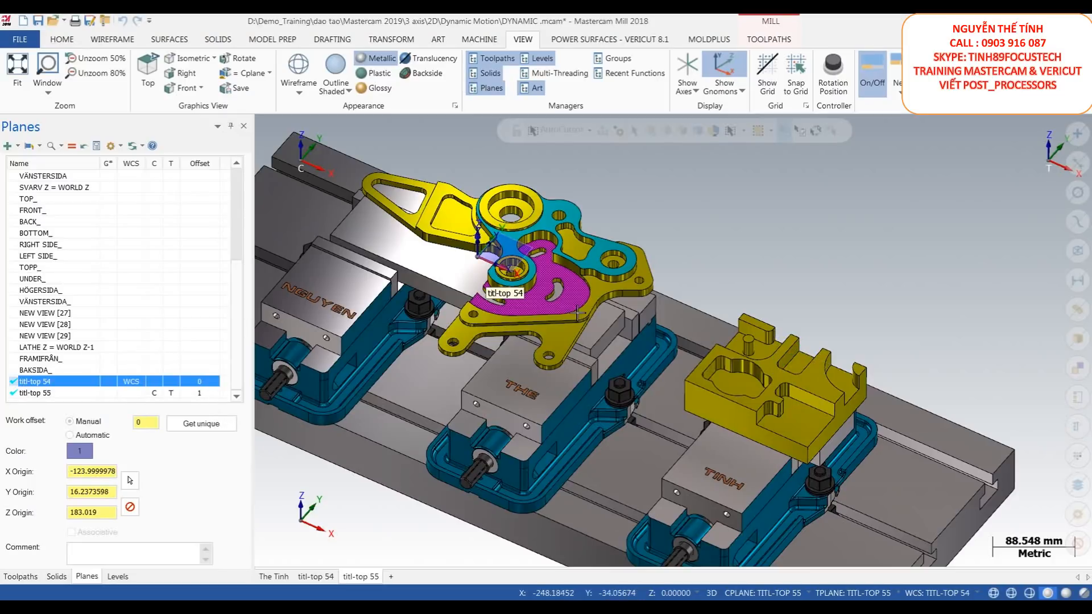
scroll(653, 327, "down", 1)
mouse_move(637, 326)
middle_mouse_down()
mouse_move(619, 301)
mouse_move(619, 320)
middle_mouse_up()
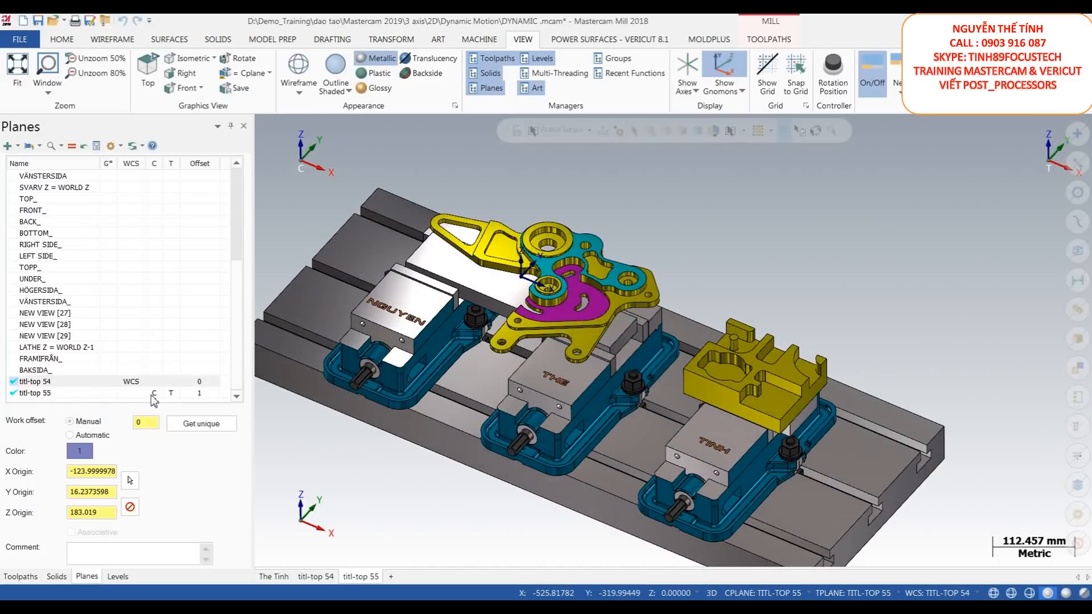
left_click(138, 424)
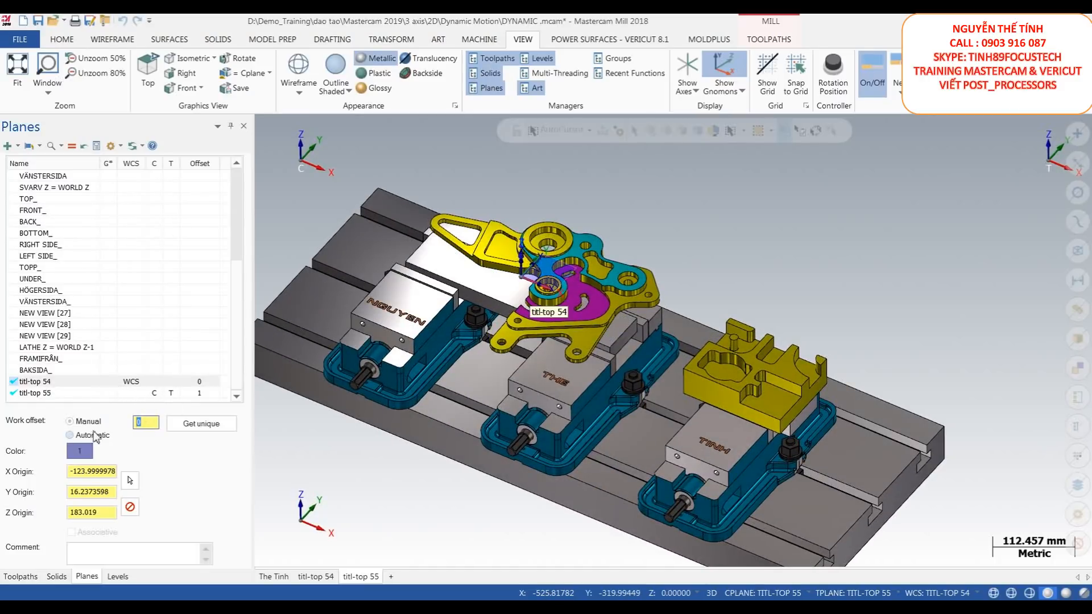
left_click(126, 393)
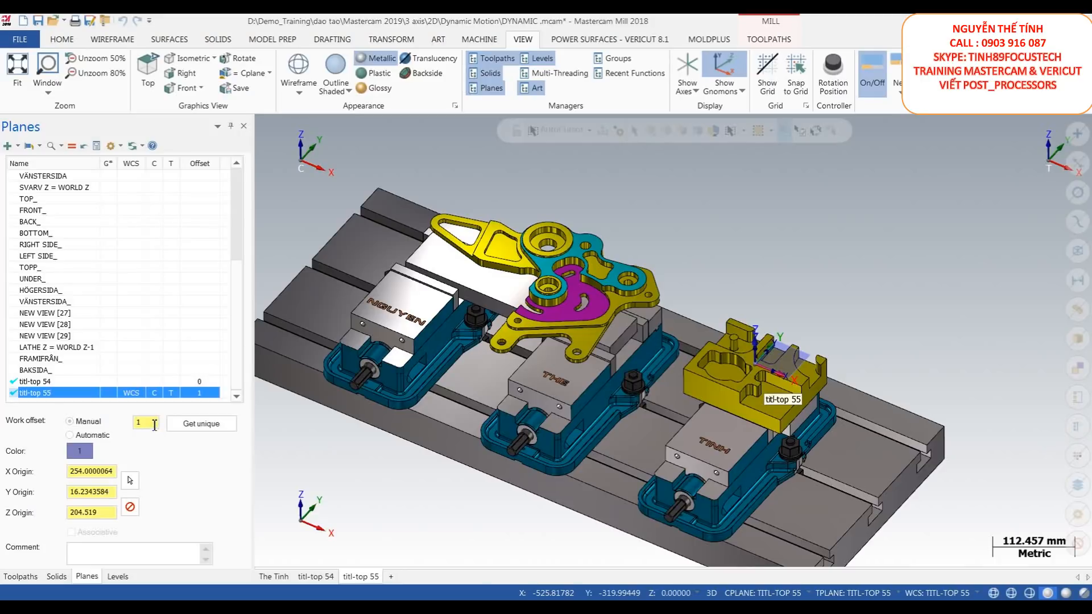
left_click(154, 424)
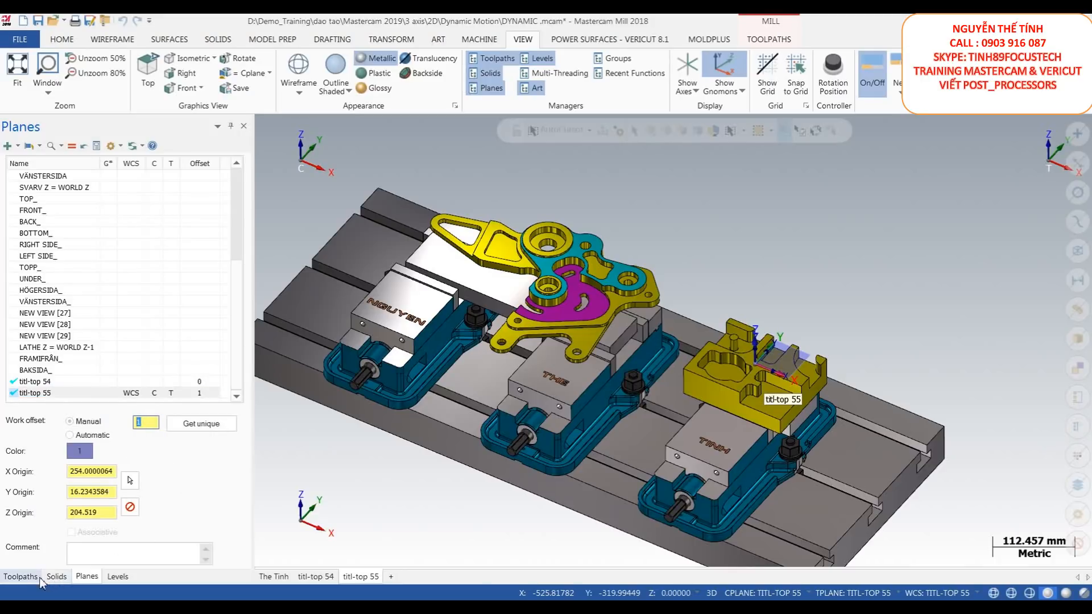
Step: Add a new mill toolpath group under Machine Group-1
left_click(21, 576)
scroll(696, 382, "down", 2)
scroll(696, 382, "up", 2)
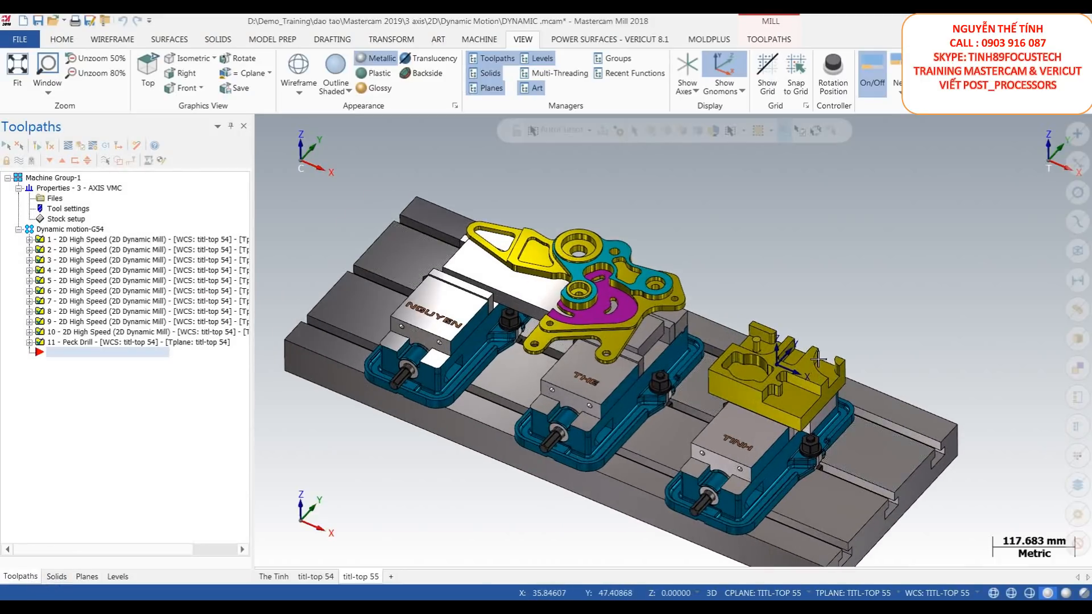
right_click(59, 179)
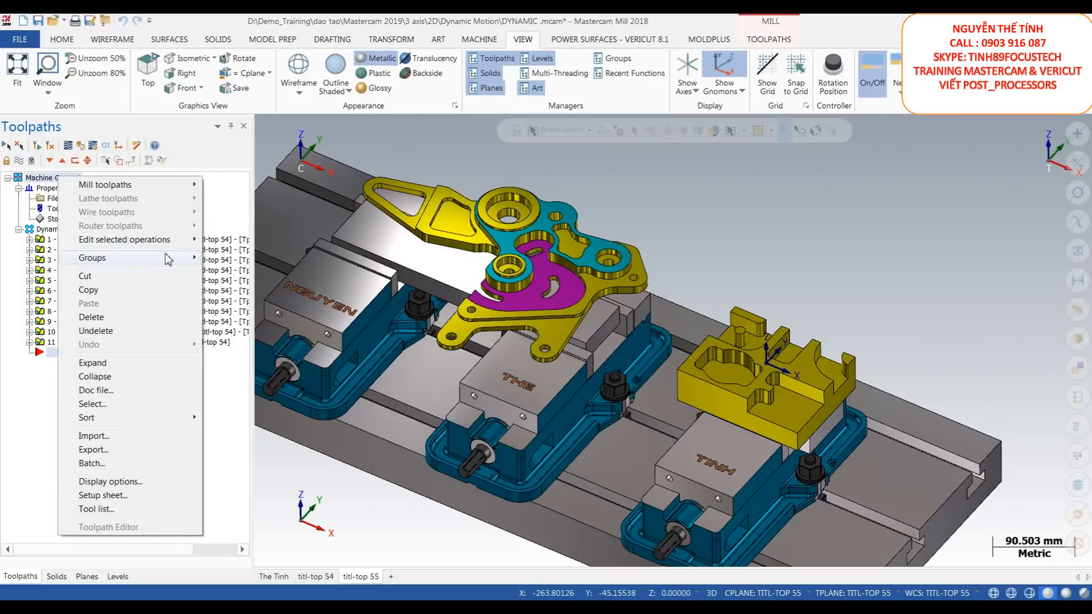
mouse_move(176, 260)
left_click(250, 273)
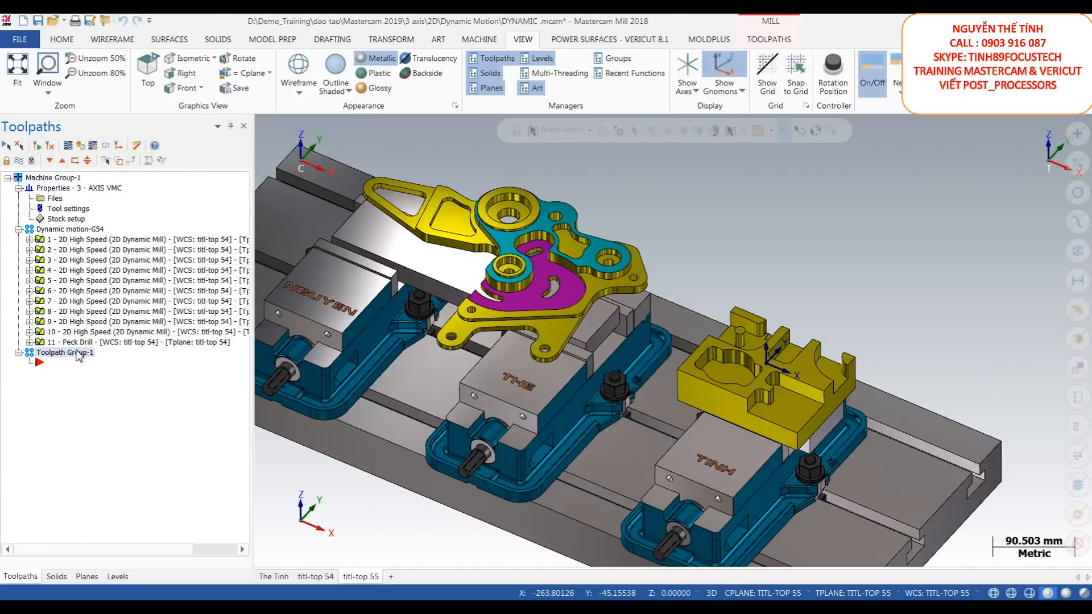
Step: Rename the new toolpath group to Dynamic motion-G55, reusing the copied name of the Dynamic motion-G54 group
left_click(82, 231)
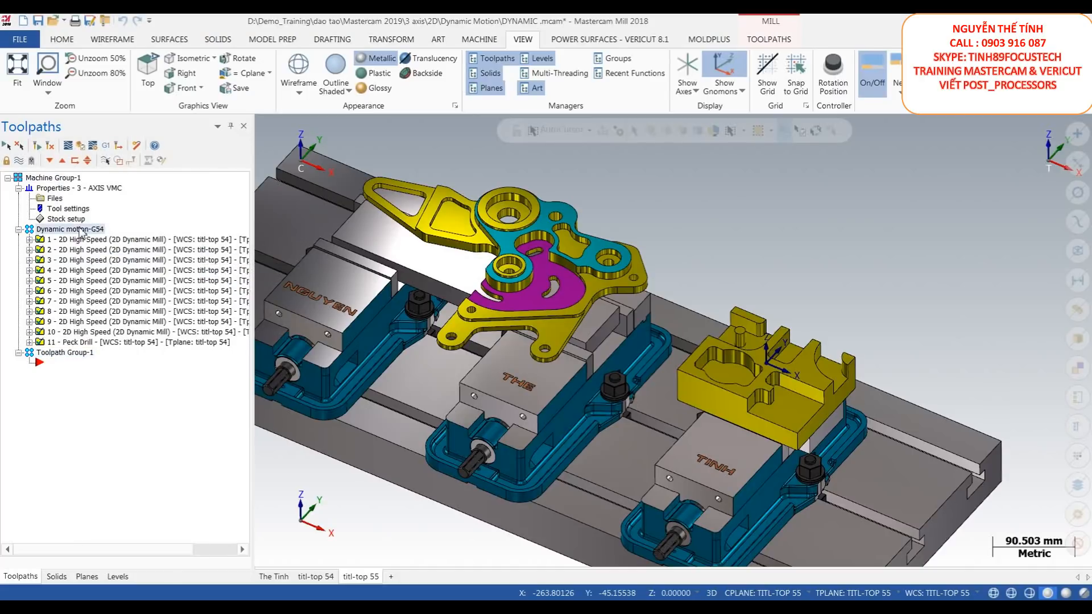
left_click(81, 230)
key("ctrl+c")
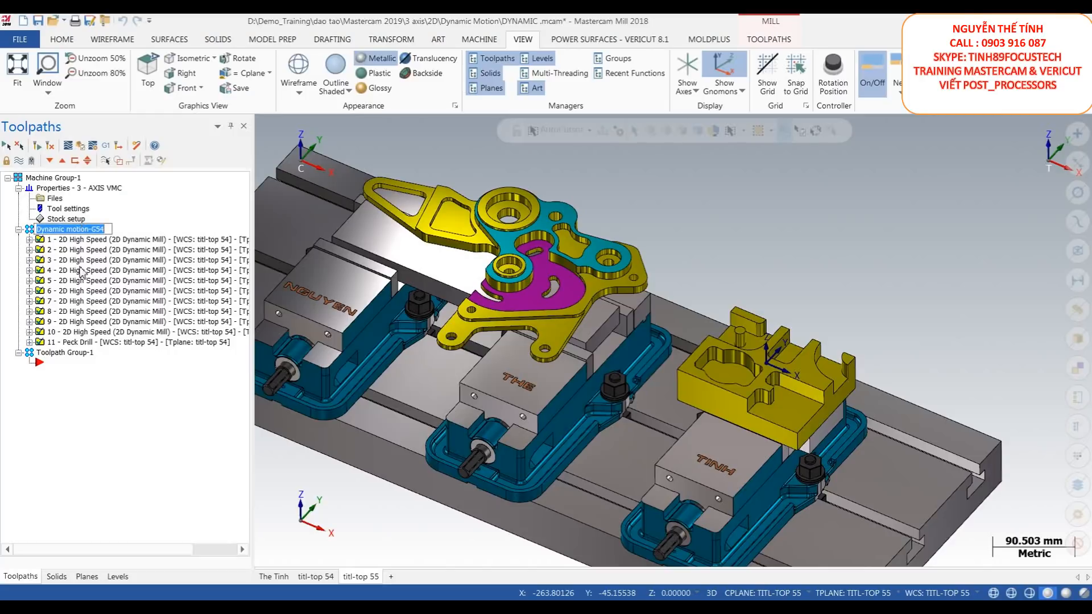
left_click(66, 351)
left_click(75, 353)
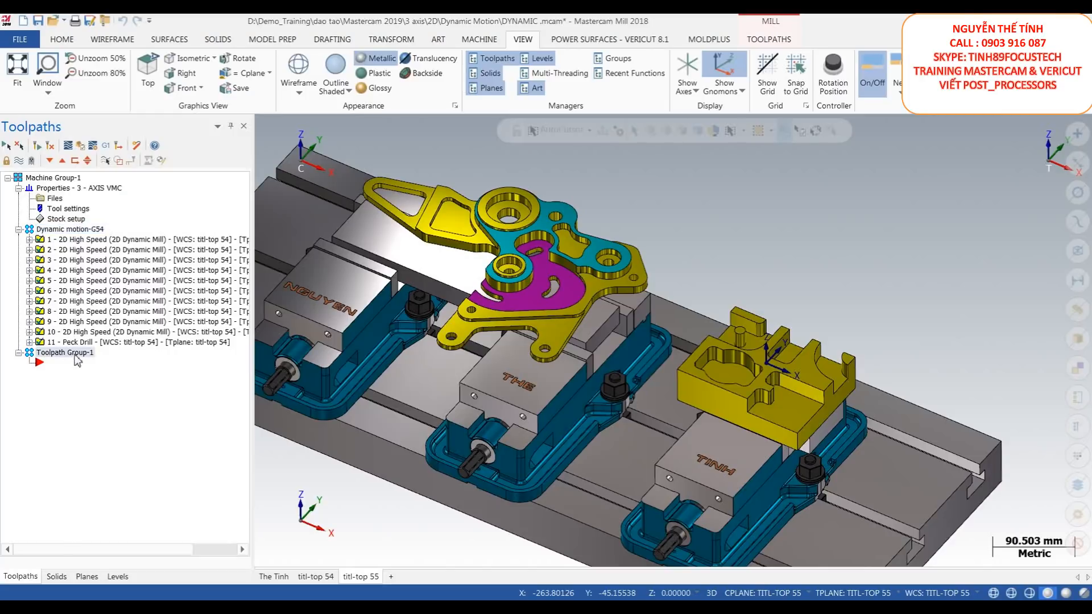
left_click(74, 354)
key("ctrl+v")
key("Return")
Step: Create a one-edge curve along the inner long edge of the open corner pocket's floor, and delete it
scroll(808, 341, "down", 1)
scroll(808, 341, "up", 4)
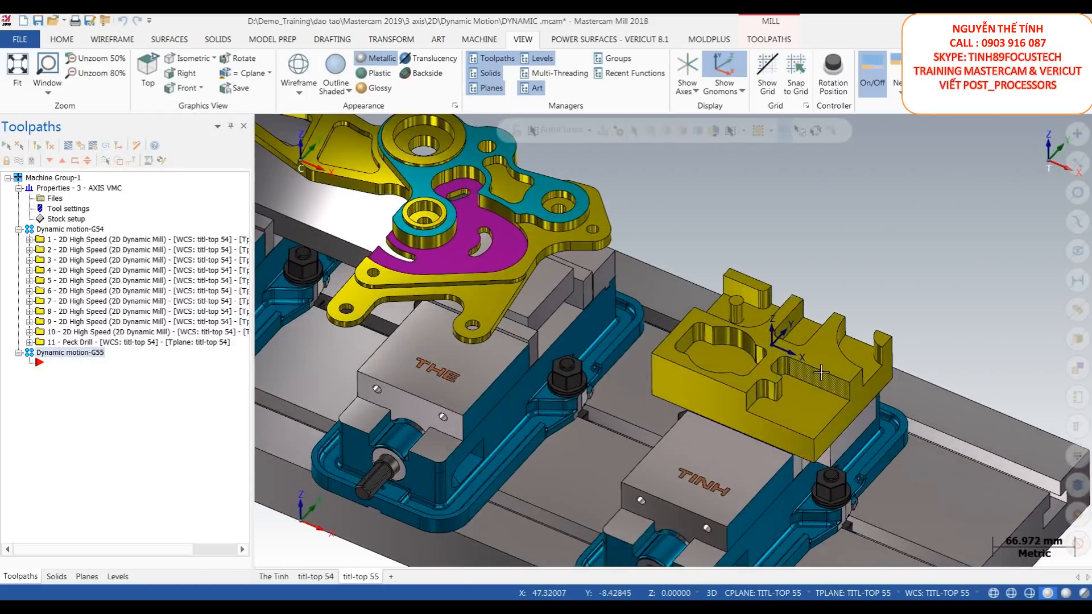
middle_click_drag(805, 364, 806, 365)
scroll(817, 389, "up", 2)
mouse_move(674, 340)
middle_mouse_down()
mouse_move(681, 326)
mouse_move(681, 347)
mouse_move(674, 326)
middle_mouse_up()
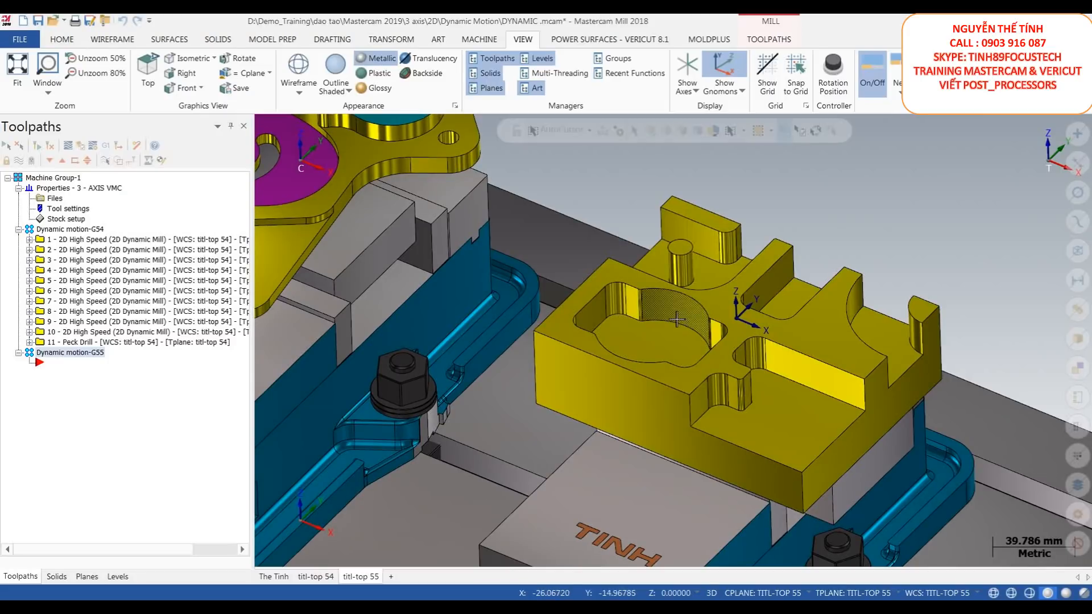
left_click(765, 45)
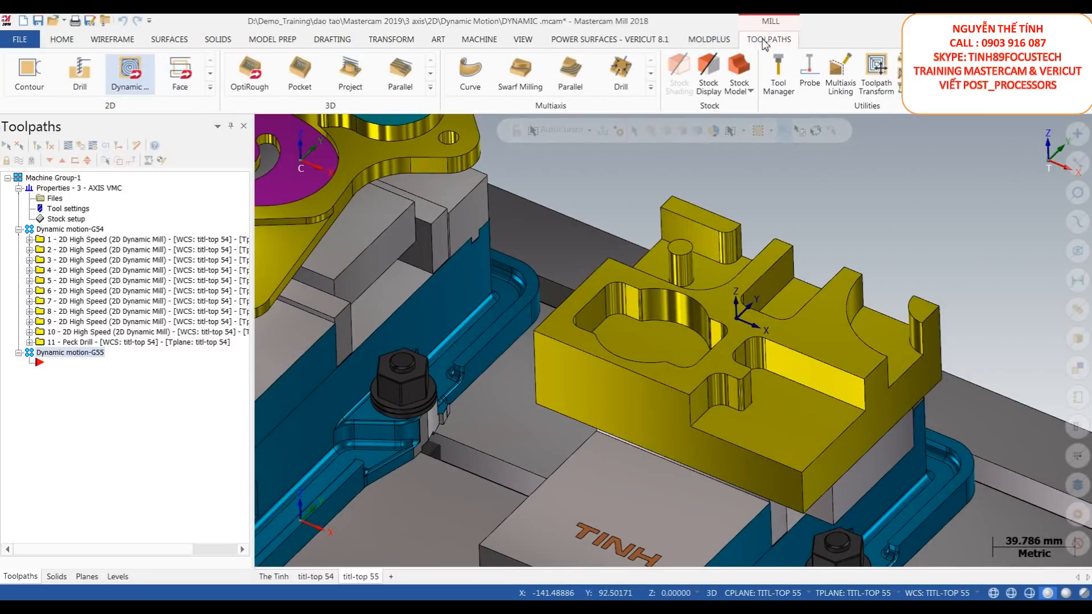
left_click(112, 38)
left_click(631, 69)
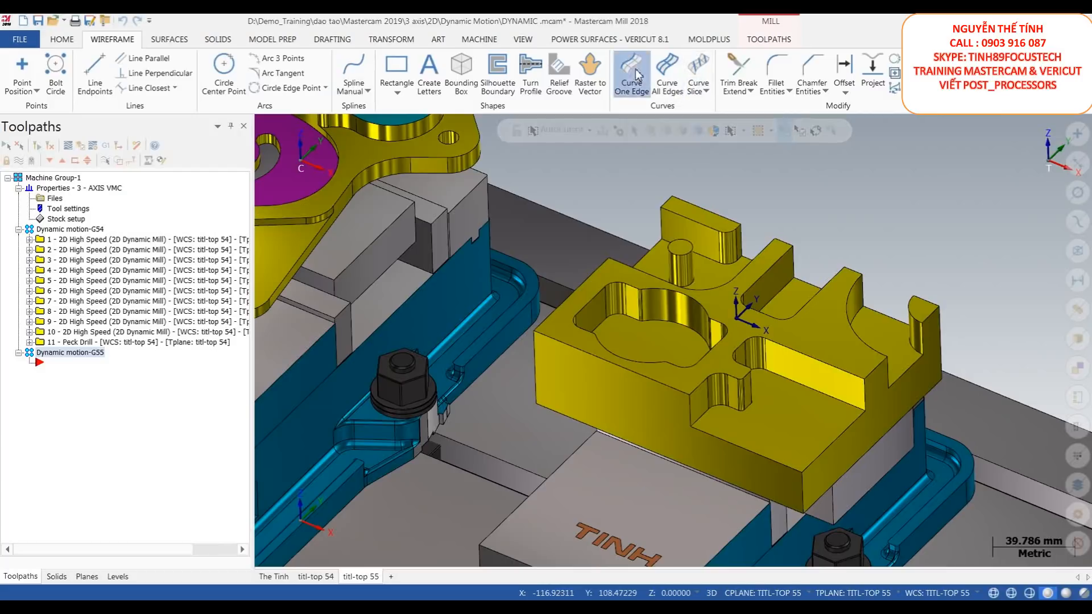
left_click(844, 407)
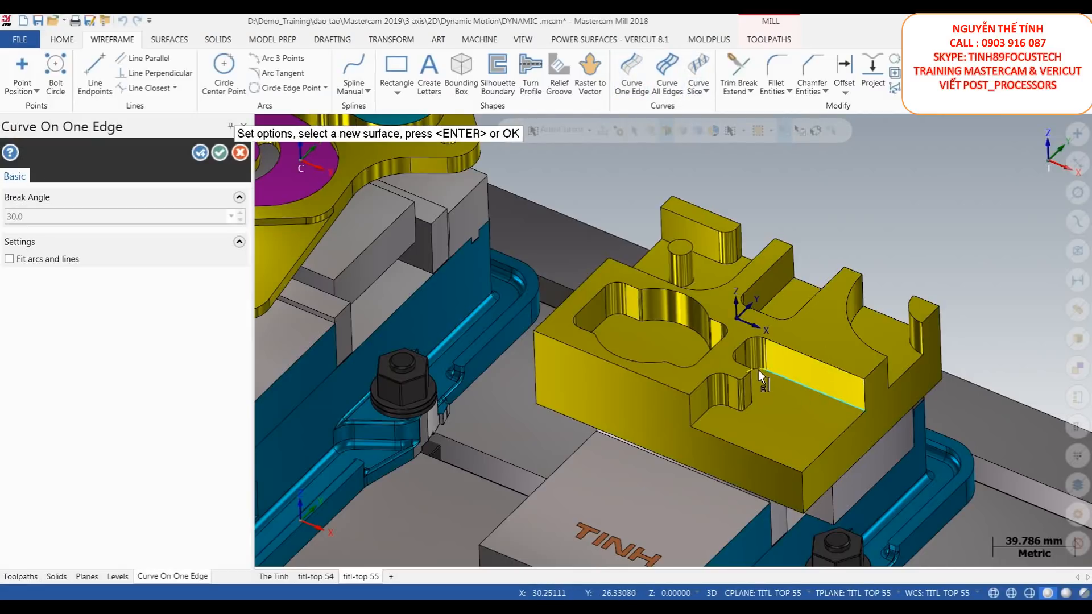
left_click(221, 152)
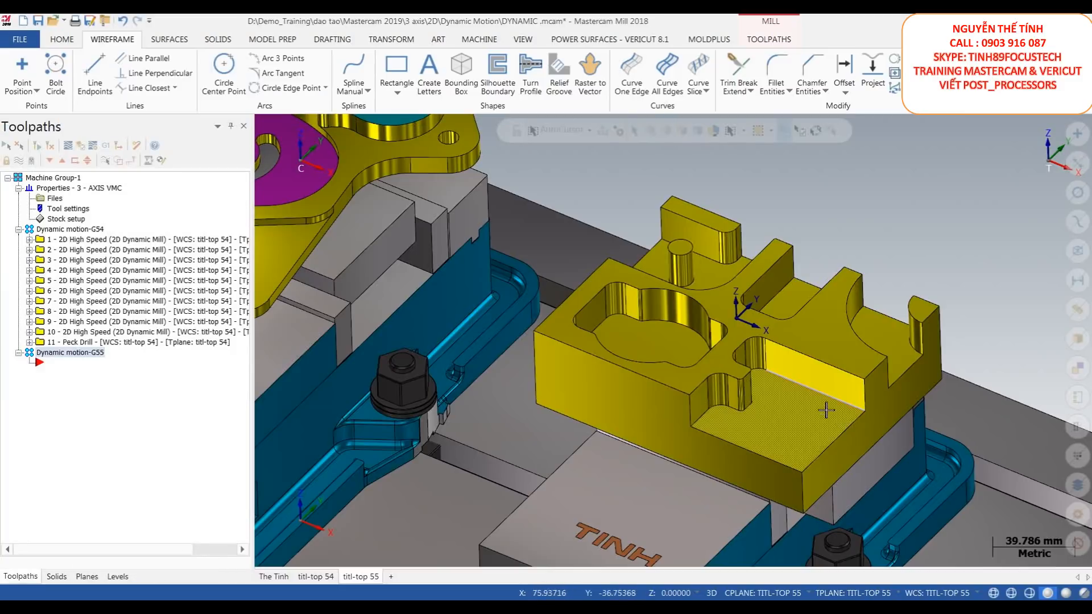
right_click(943, 319)
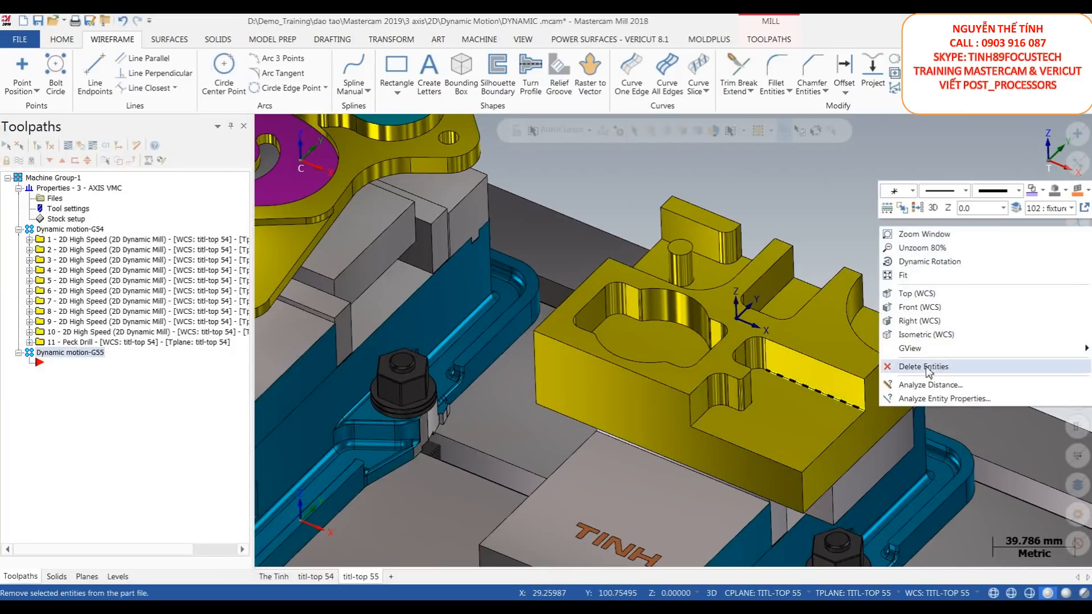
left_click(927, 368)
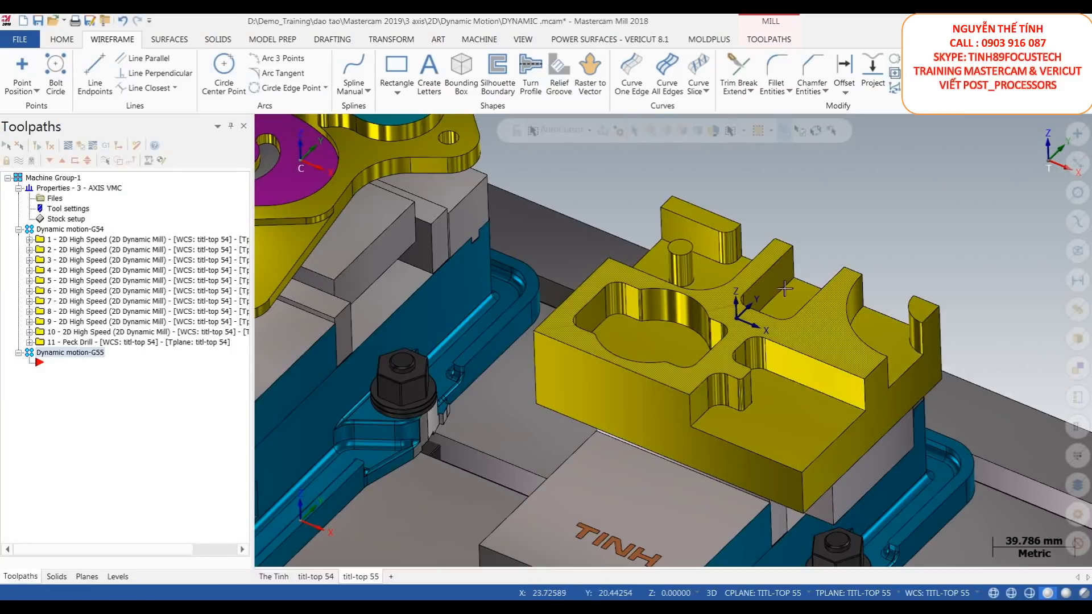
Step: Set the wireframe color to cyan
right_click(933, 209)
left_click(1042, 173)
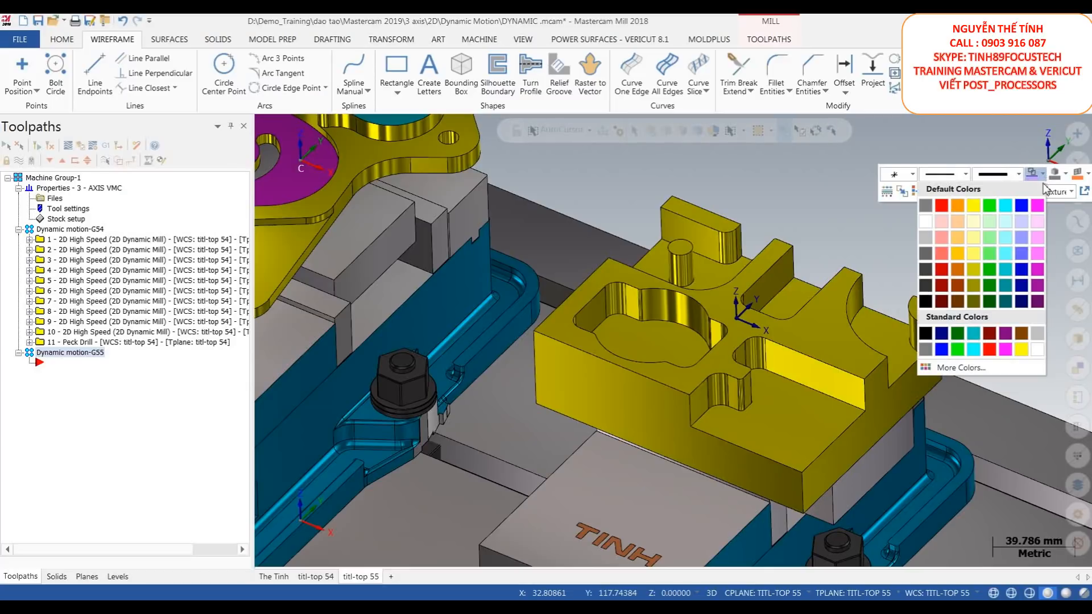
left_click(1008, 208)
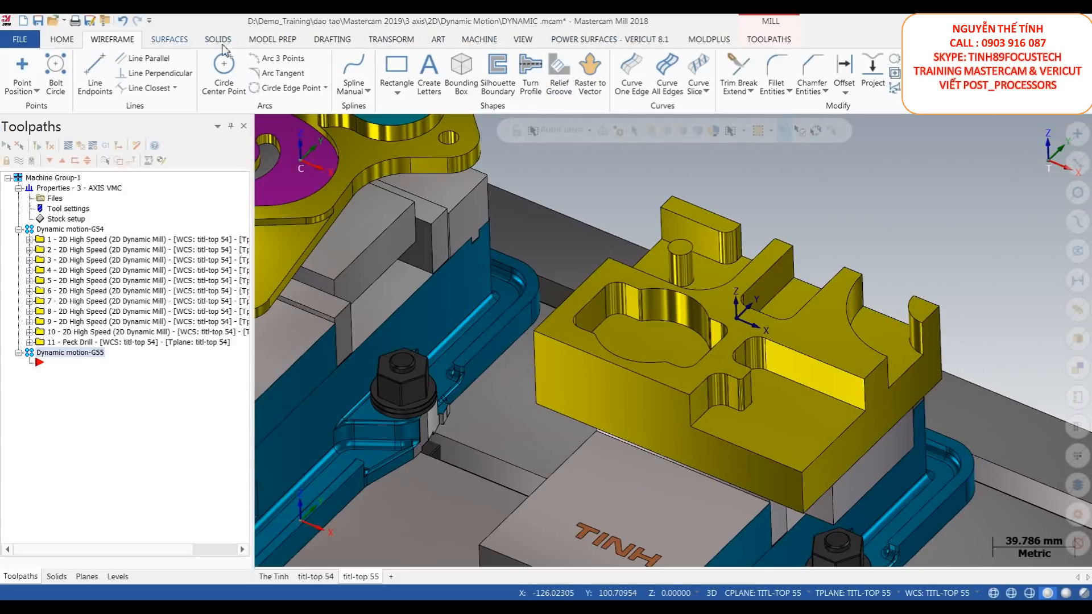
Step: Create curves on all edges of the open corner pocket's floor and delete the one along the part's short outer side
left_click(668, 71)
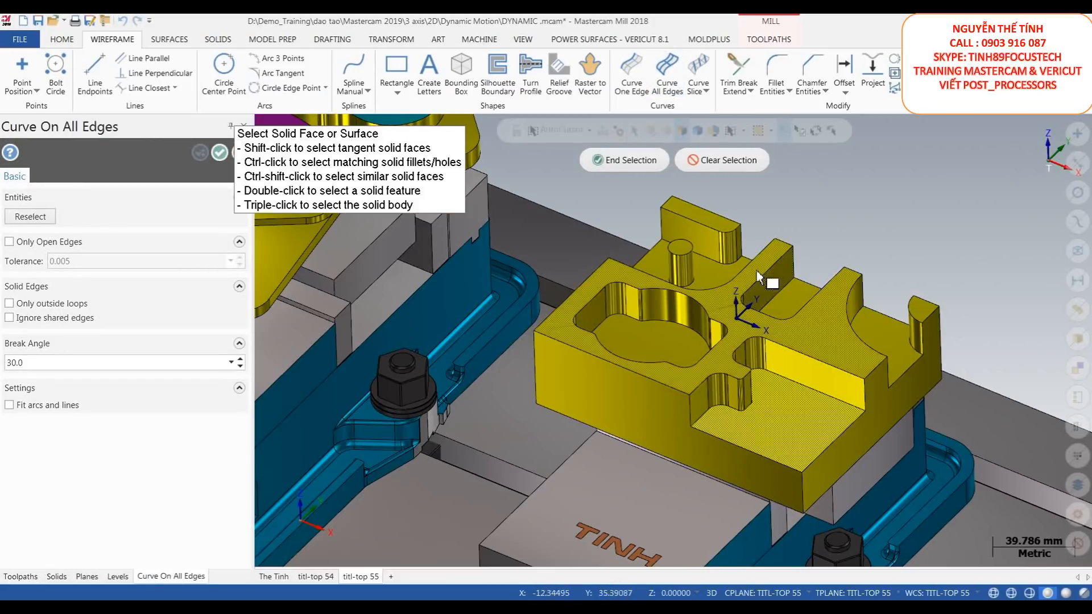
left_click(625, 159)
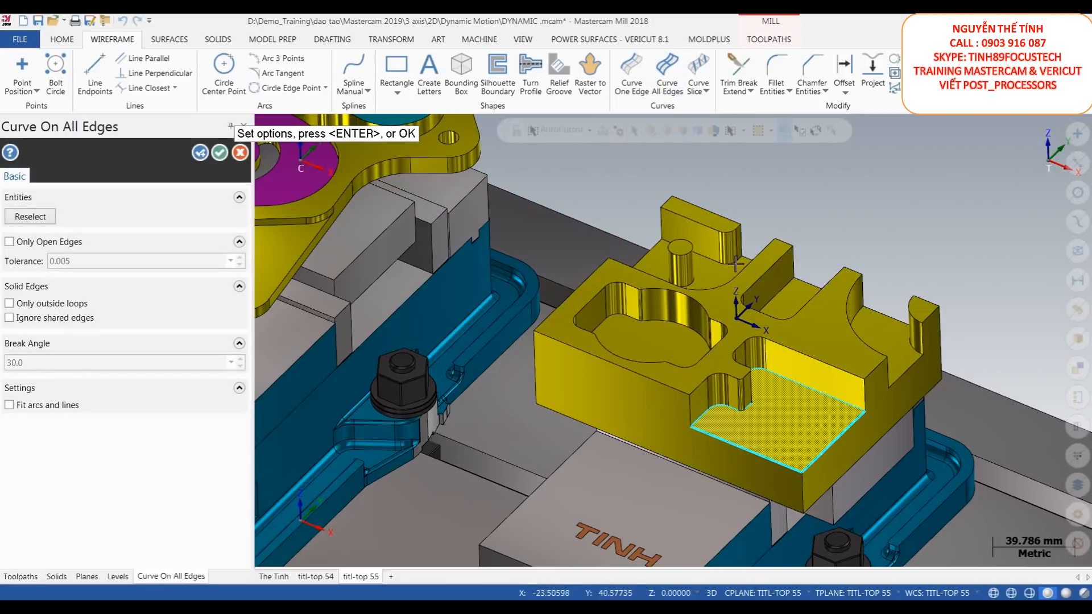
left_click(219, 153)
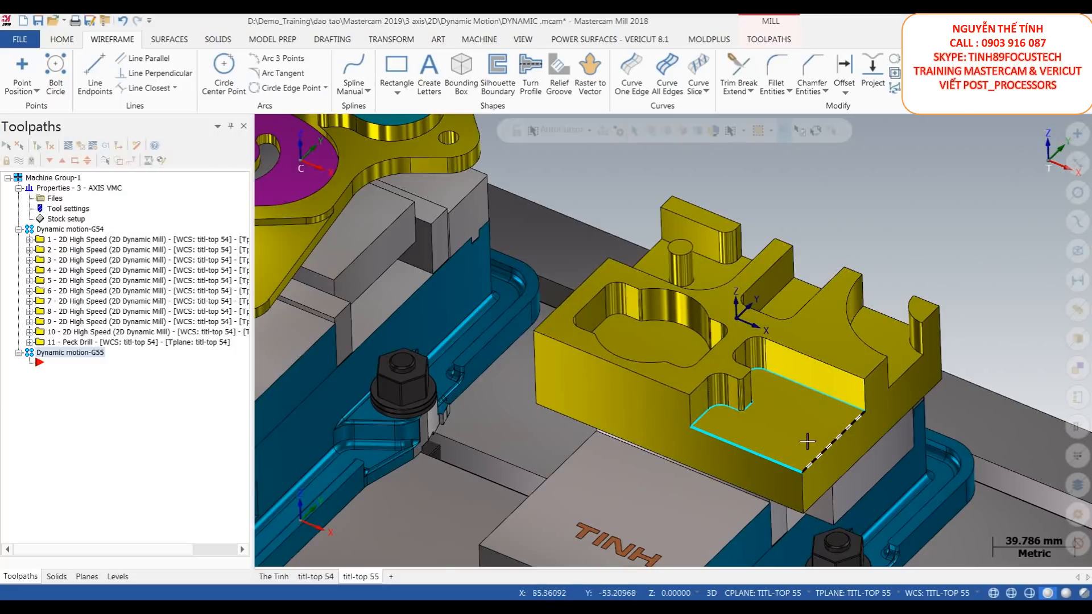
right_click(851, 216)
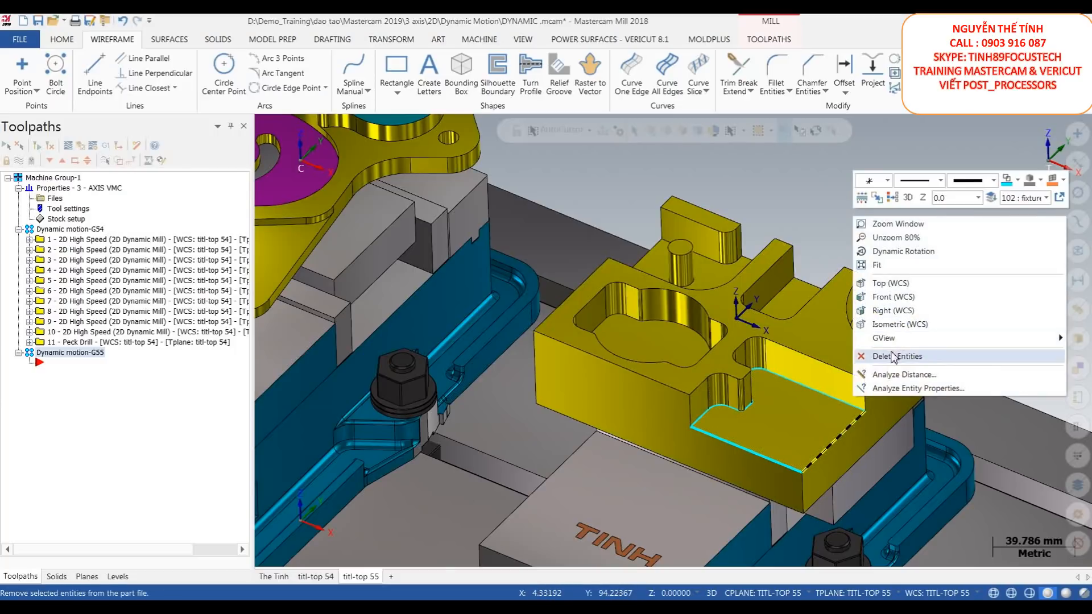
left_click(892, 356)
Step: Extend the straight pocket outline segment past the part's long outer side, using the Extend method with an extension length of 3.0
scroll(813, 431, "up", 4)
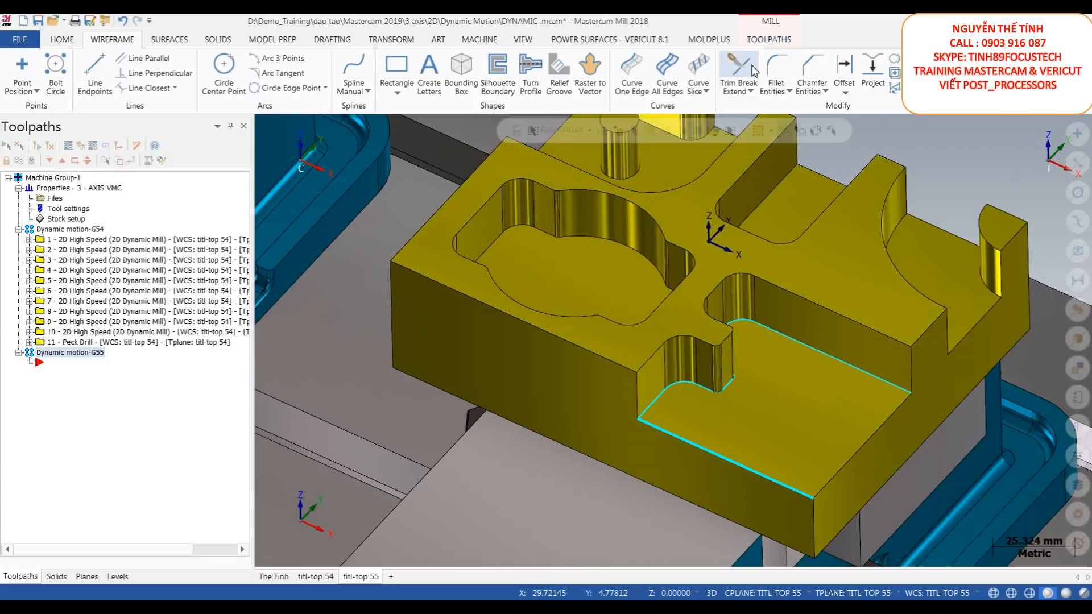
left_click(750, 91)
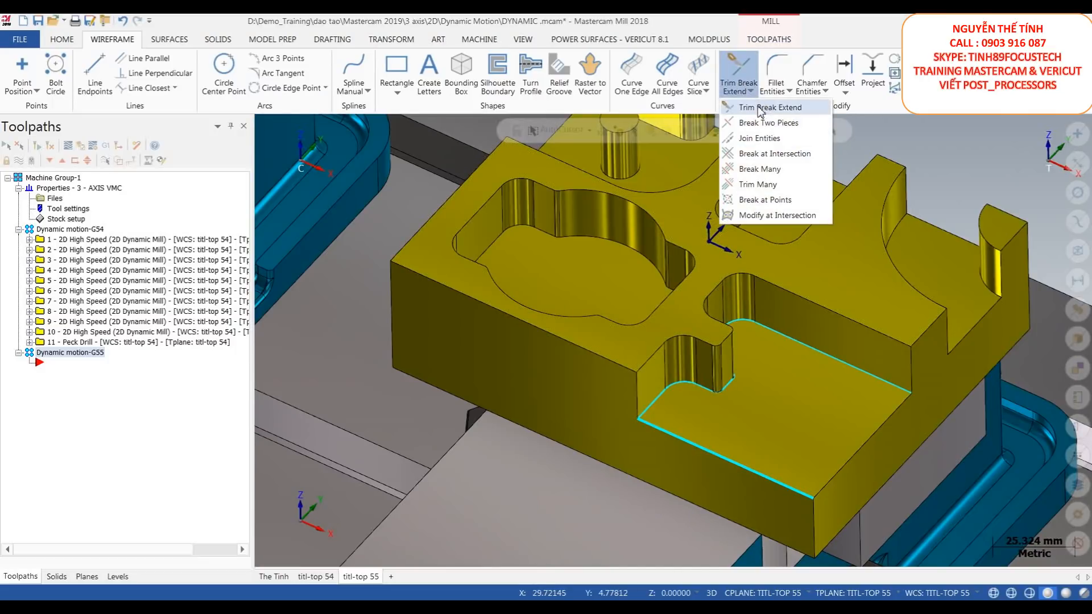
left_click(758, 106)
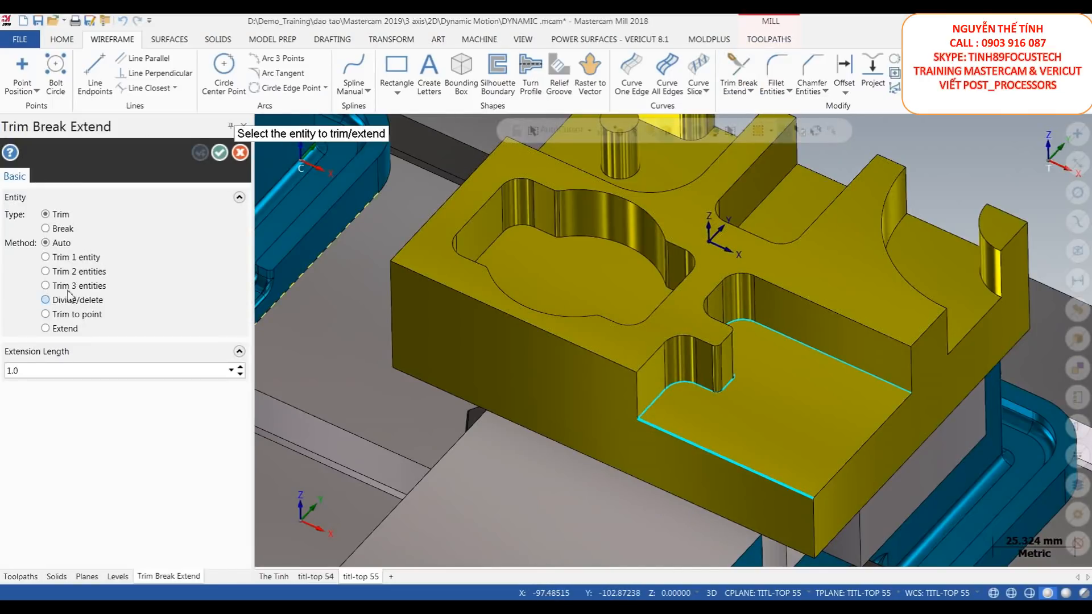
left_click(62, 328)
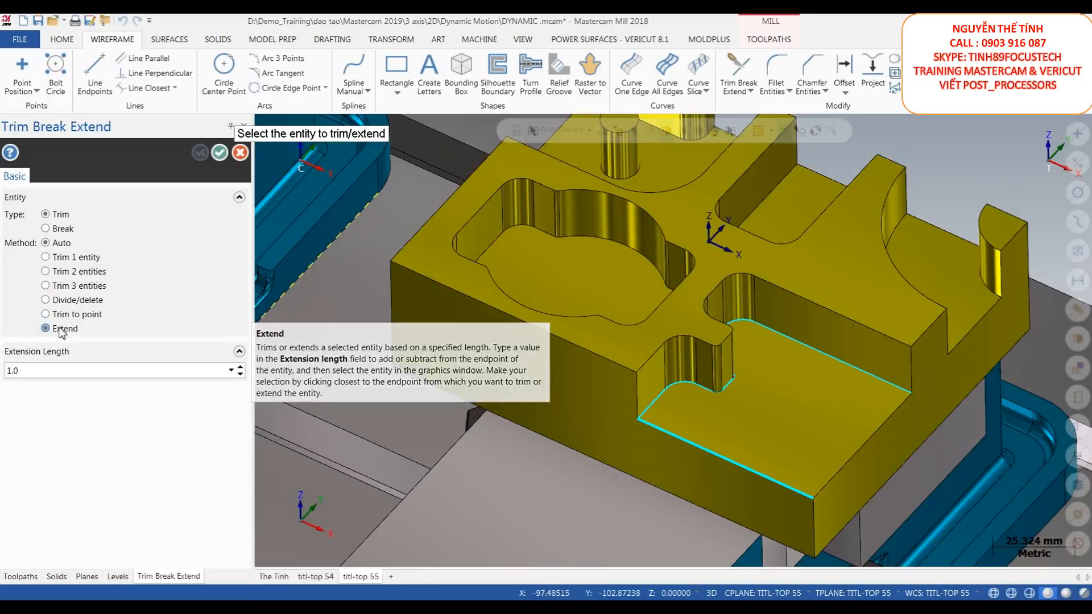
type("3.0")
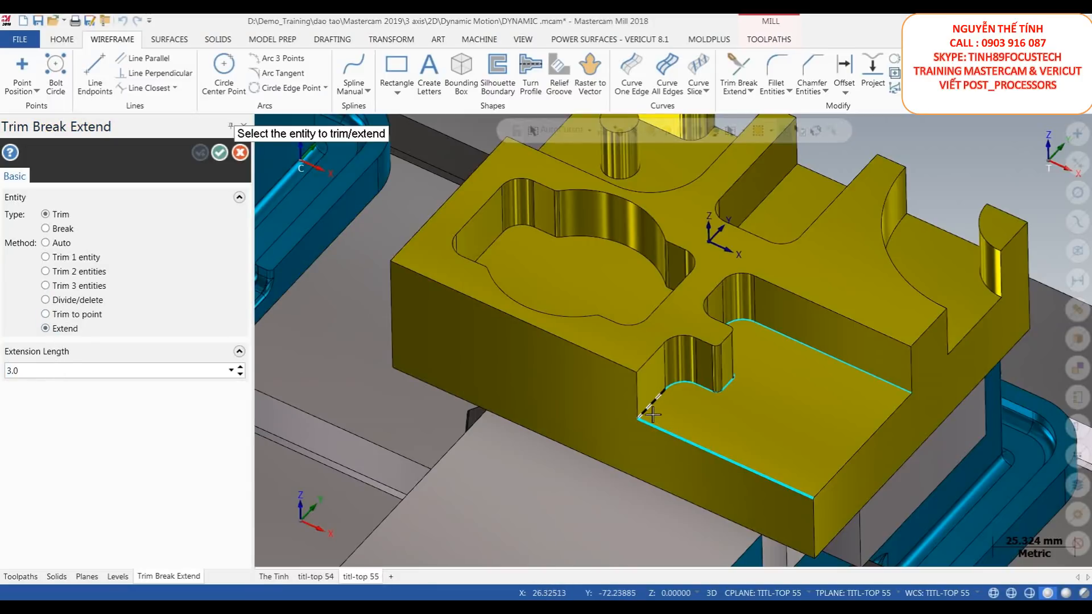
scroll(630, 406, "up", 2)
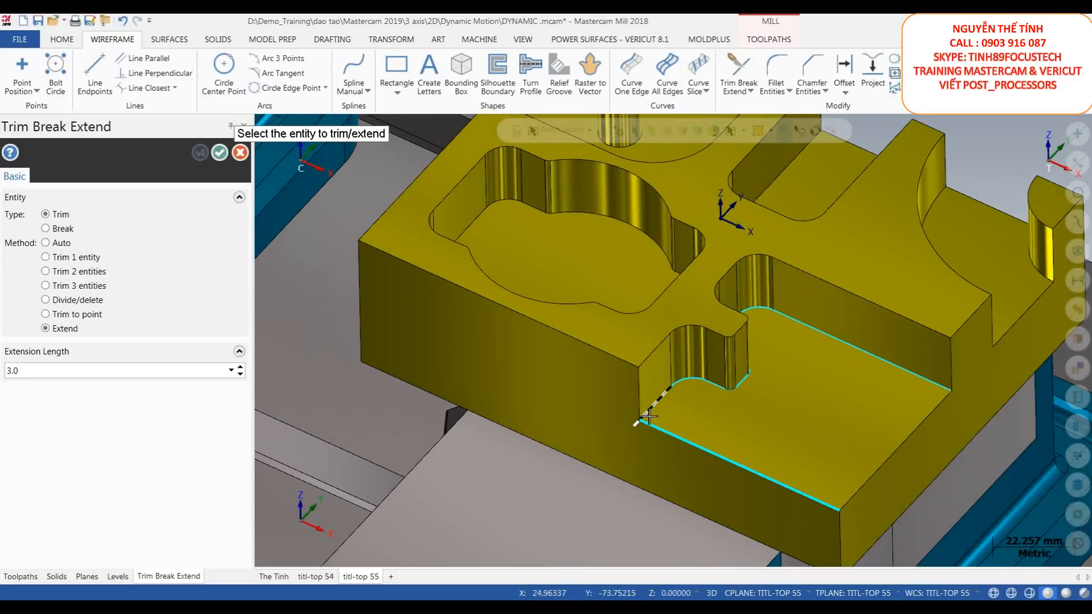
left_click(220, 152)
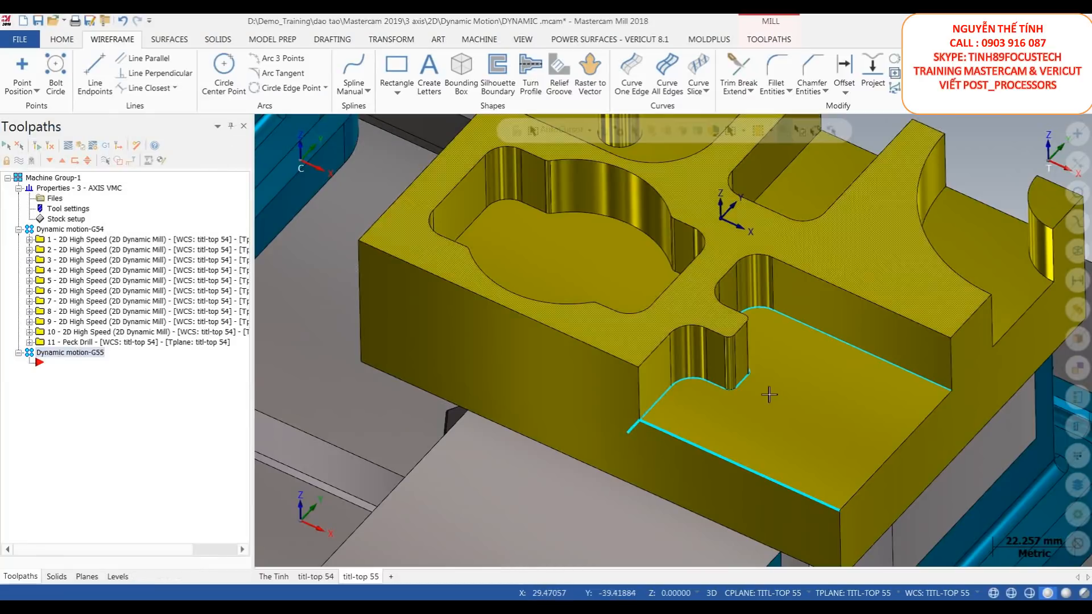
Step: Inspect the extended pocket outline and analyze the arc edge at the pocket's rounded corner near the extended segment
scroll(642, 353, "up", 2)
scroll(641, 353, "down", 1)
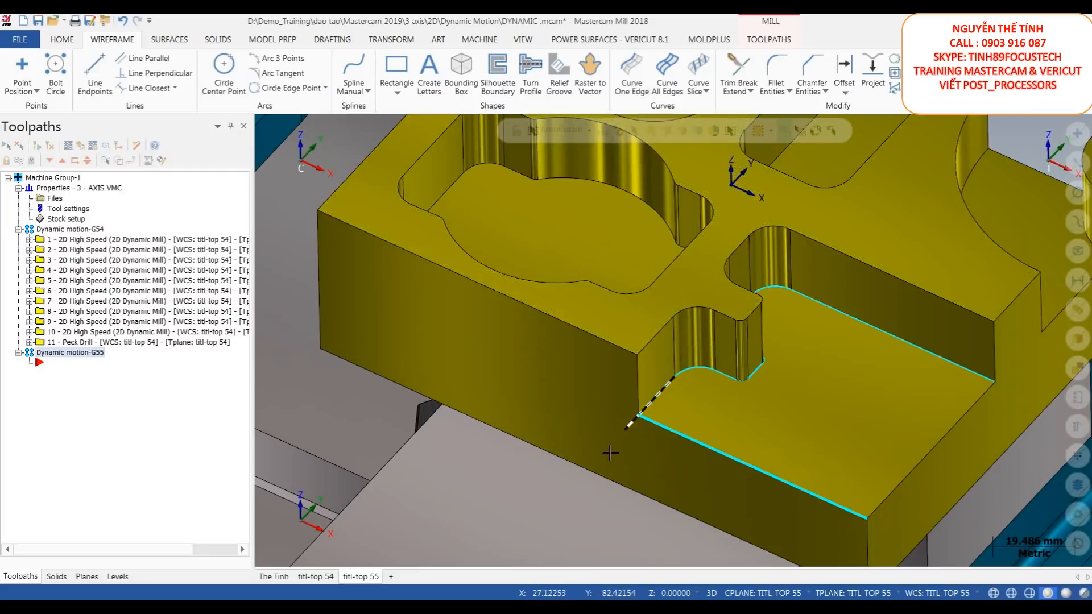
scroll(726, 324, "down", 3)
scroll(727, 324, "up", 2)
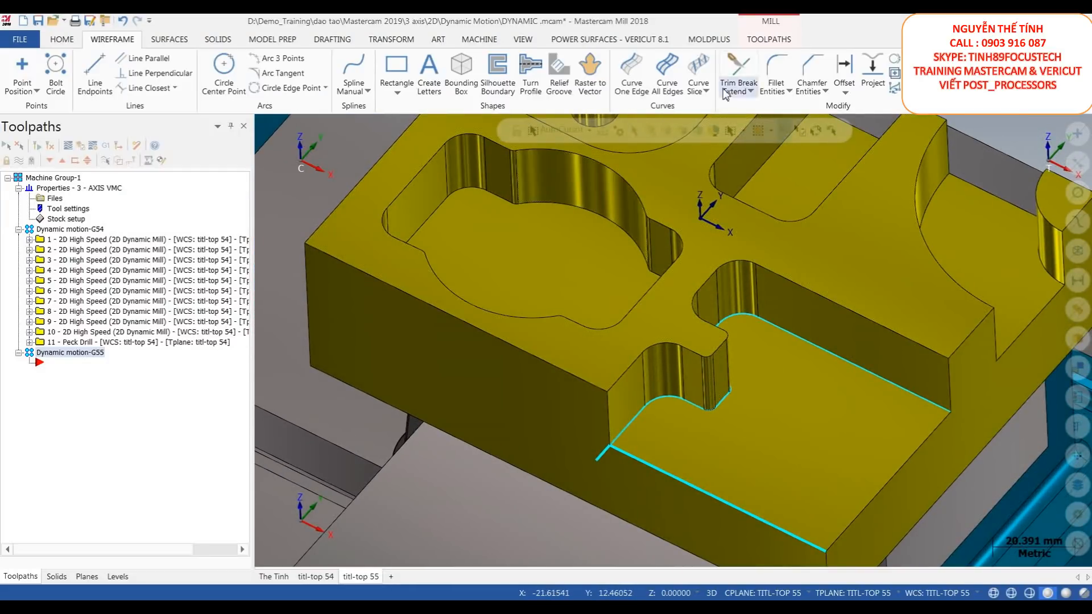
left_click(61, 38)
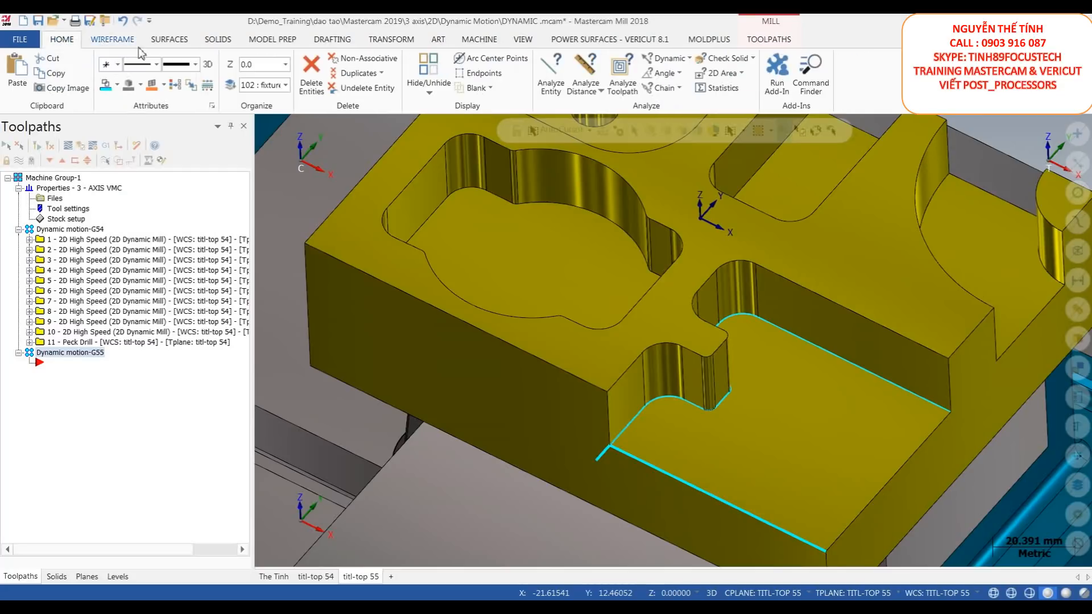
left_click(551, 72)
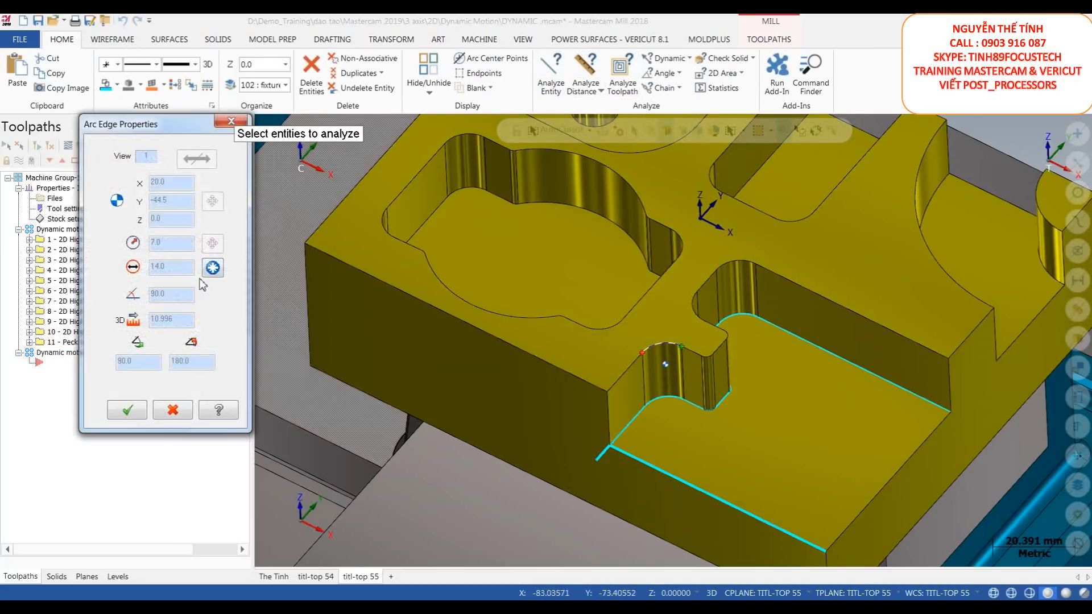
left_click(232, 122)
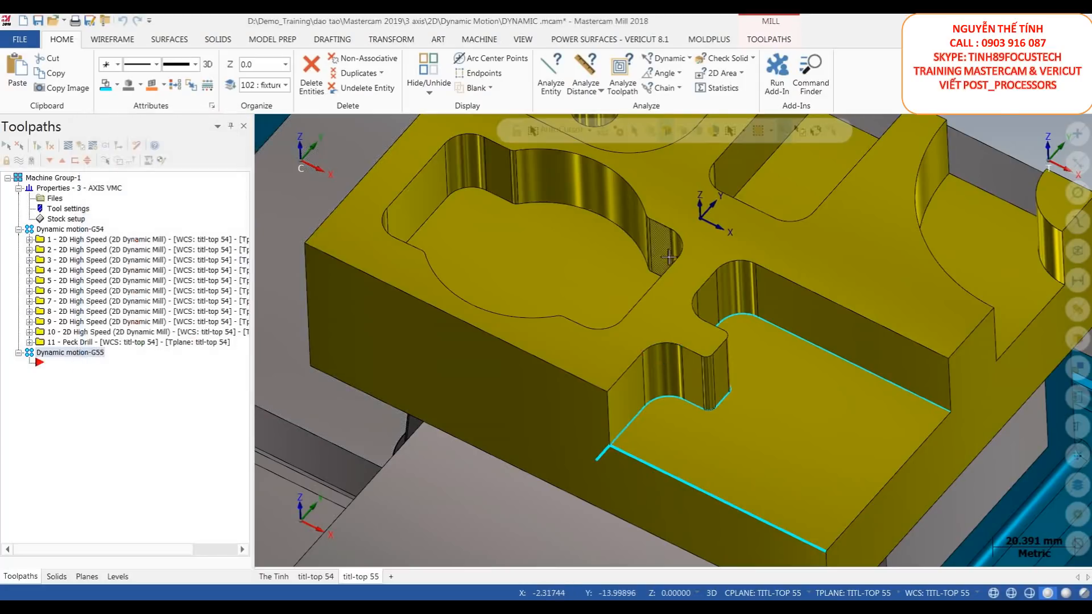
Step: Offset one copy of the pocket outline line along the part's long outer side outward by a distance of 6
scroll(669, 239, "down", 3)
right_click(799, 251)
left_click(840, 317)
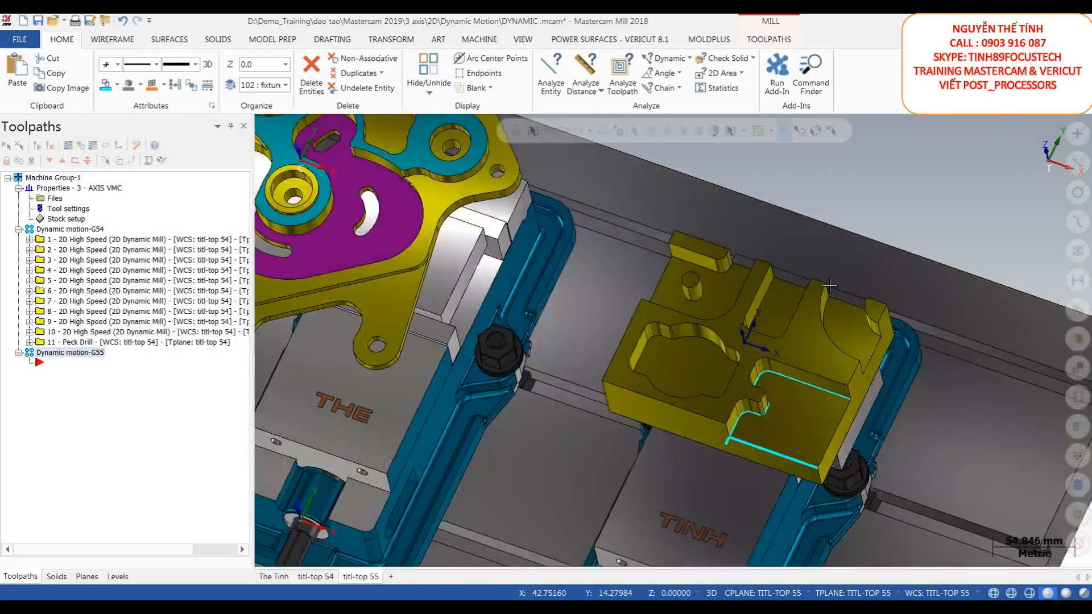
scroll(836, 443, "up", 5)
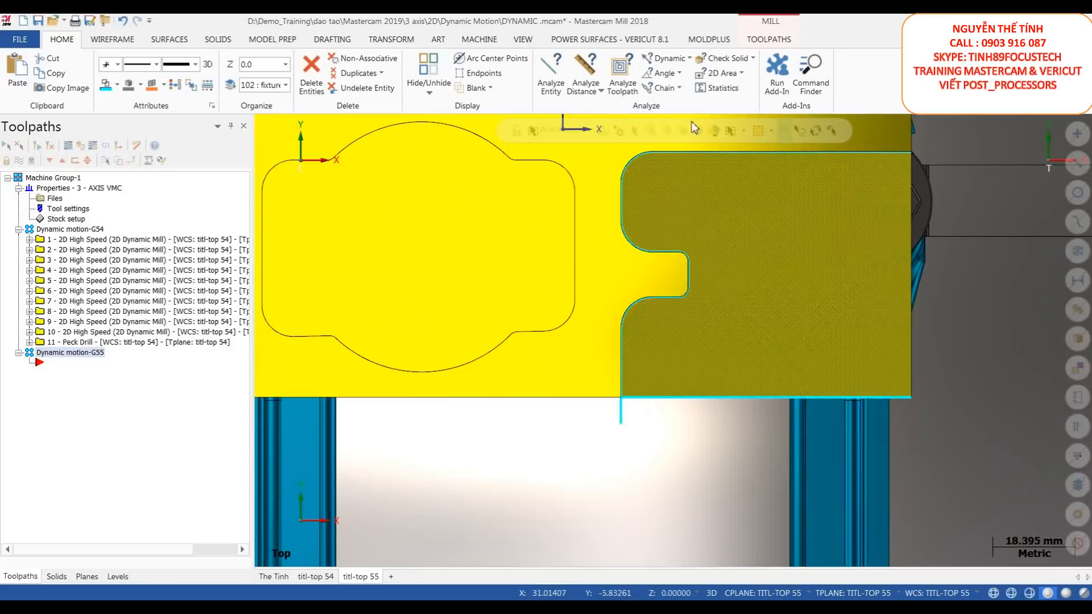
left_click(114, 38)
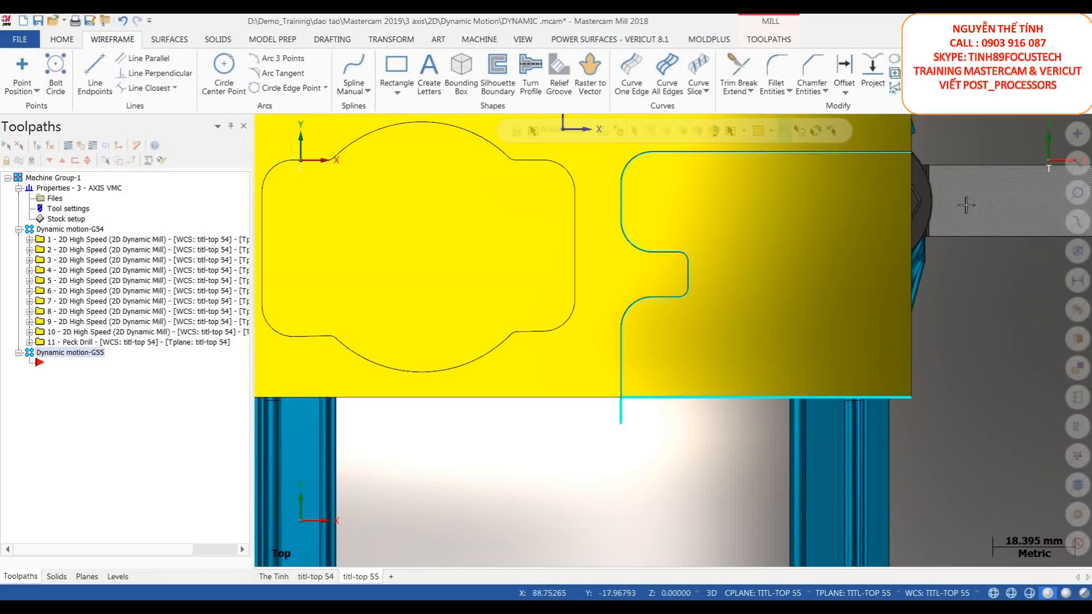
left_click(845, 93)
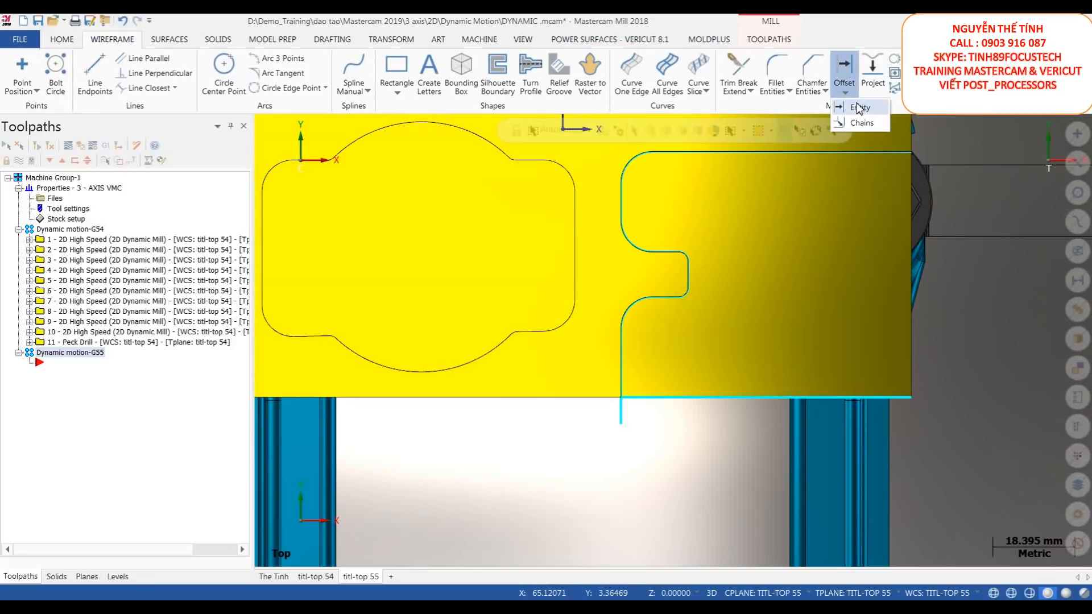
left_click(860, 108)
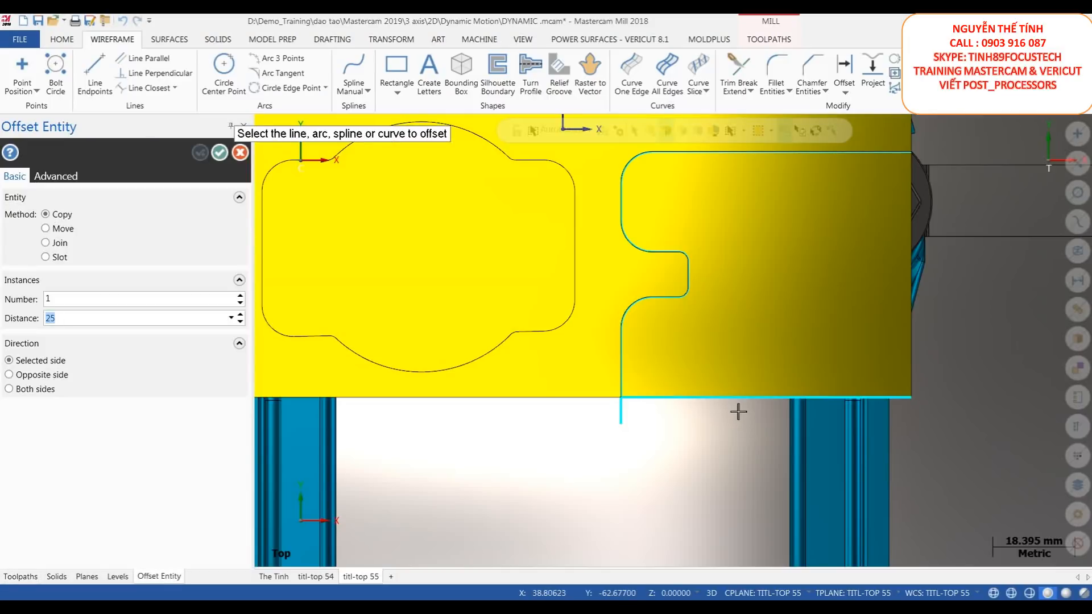
left_click(739, 408)
left_click(718, 429)
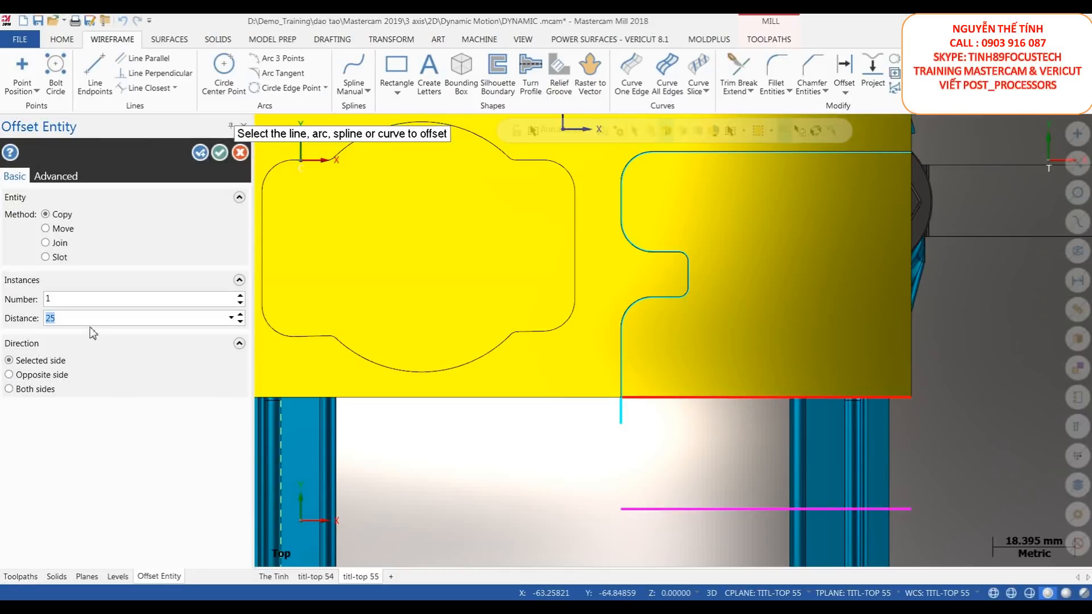
type("6")
key("Return")
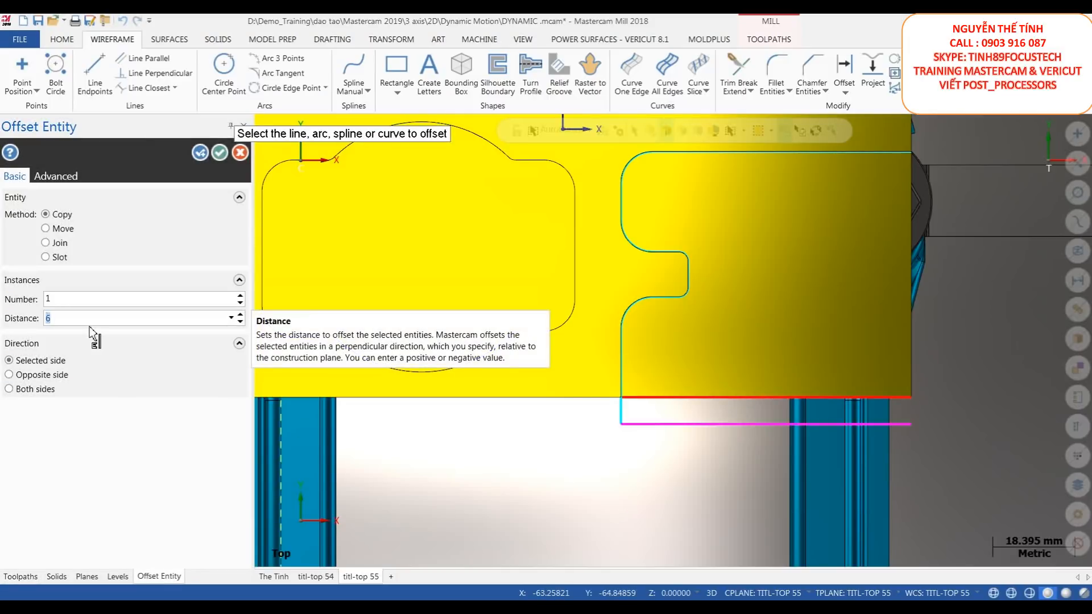
left_click(220, 152)
Step: Delete the original line on the part's long outer side, return to the isometric view and clear the result colors
scroll(651, 434, "up", 4)
scroll(612, 421, "up", 3)
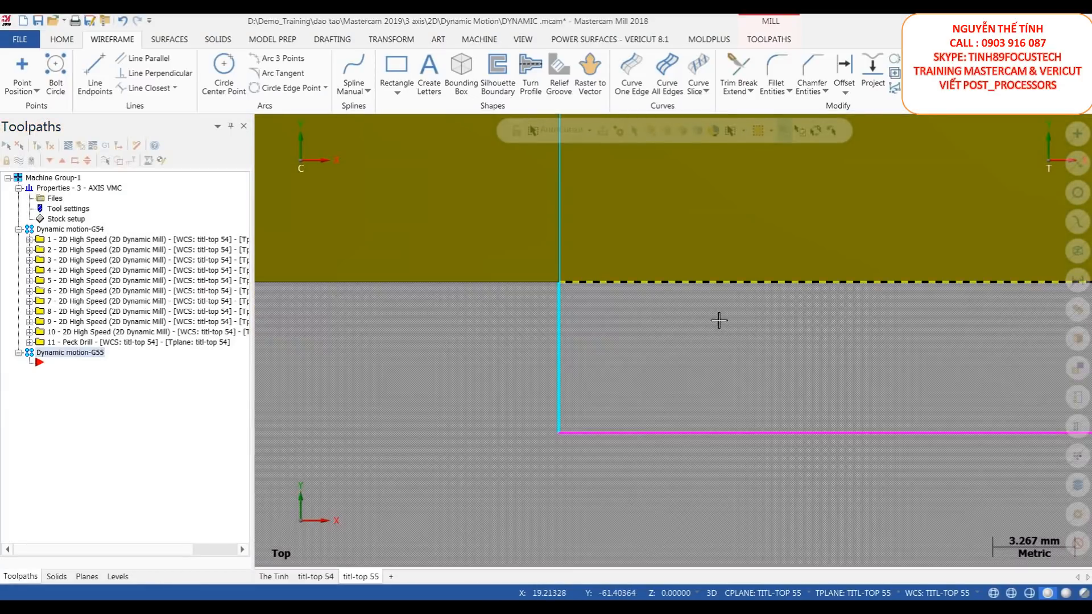
right_click(719, 320)
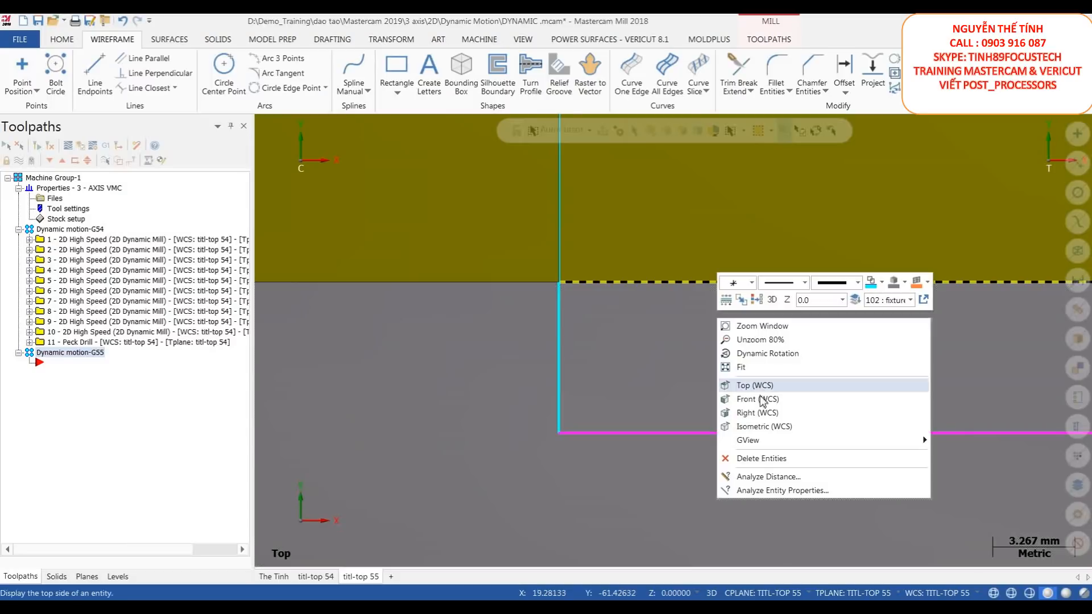
left_click(762, 455)
right_click(661, 226)
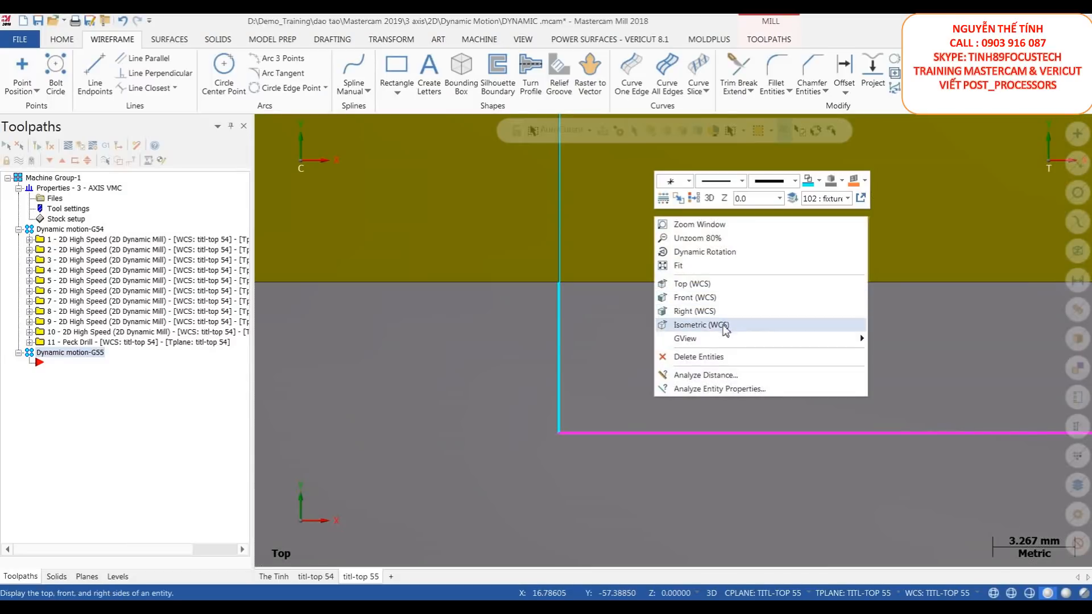
left_click(701, 325)
scroll(764, 341, "up", 3)
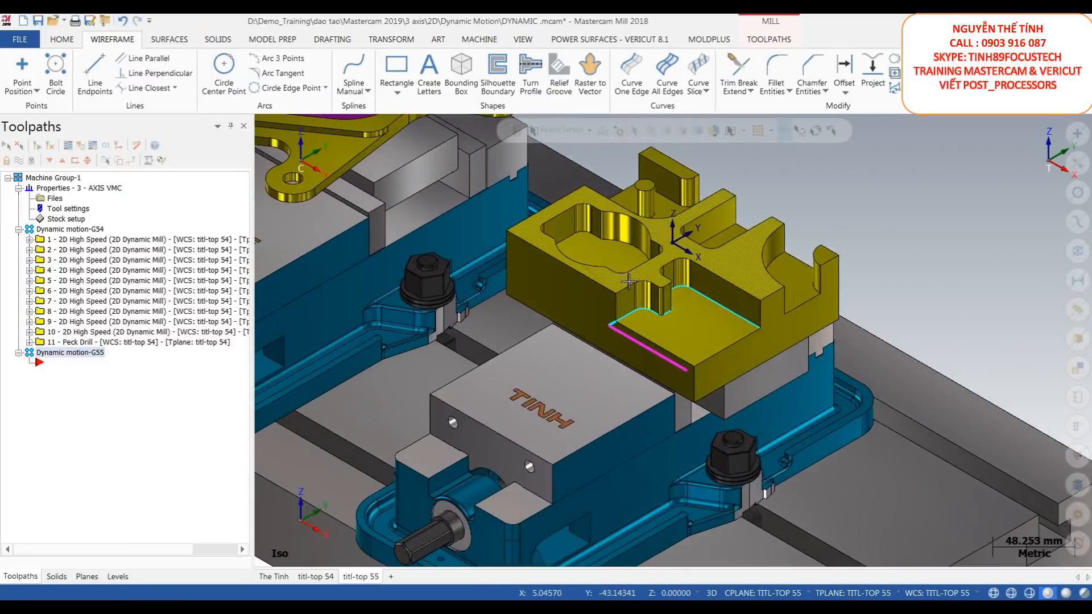
right_click(874, 172)
left_click(911, 155)
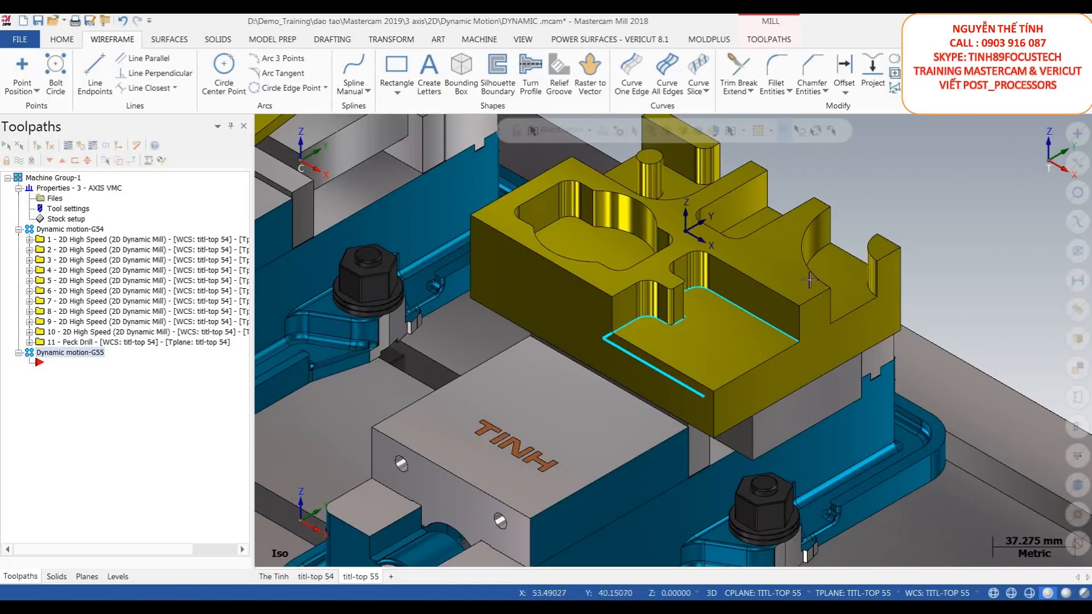
Step: Start a Dynamic Mill toolpath in the Dynamic motion-G55 group and chain the open cyan pocket outline as its machining region
scroll(745, 344, "down", 3)
scroll(759, 256, "up", 1)
left_click(769, 39)
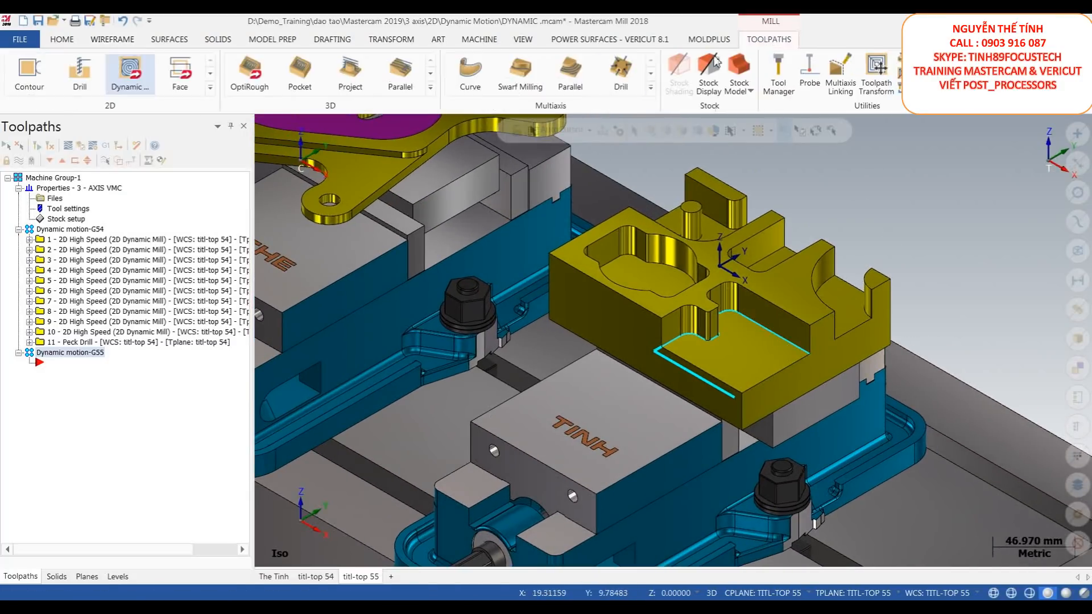
left_click(131, 74)
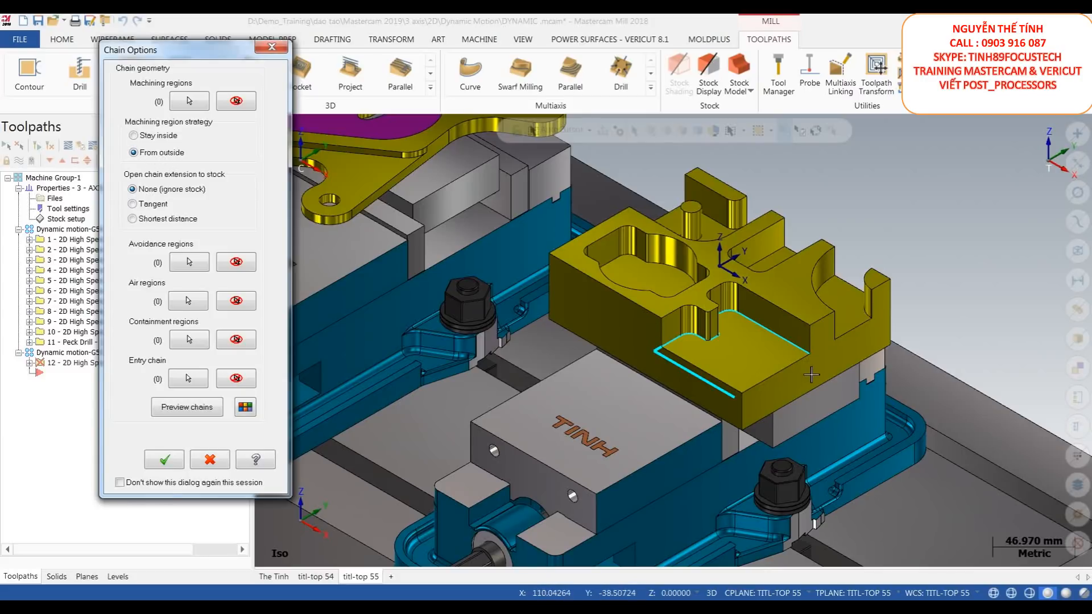
mouse_move(769, 346)
middle_mouse_down()
mouse_move(758, 348)
mouse_move(778, 343)
middle_mouse_up()
scroll(760, 358, "up", 1)
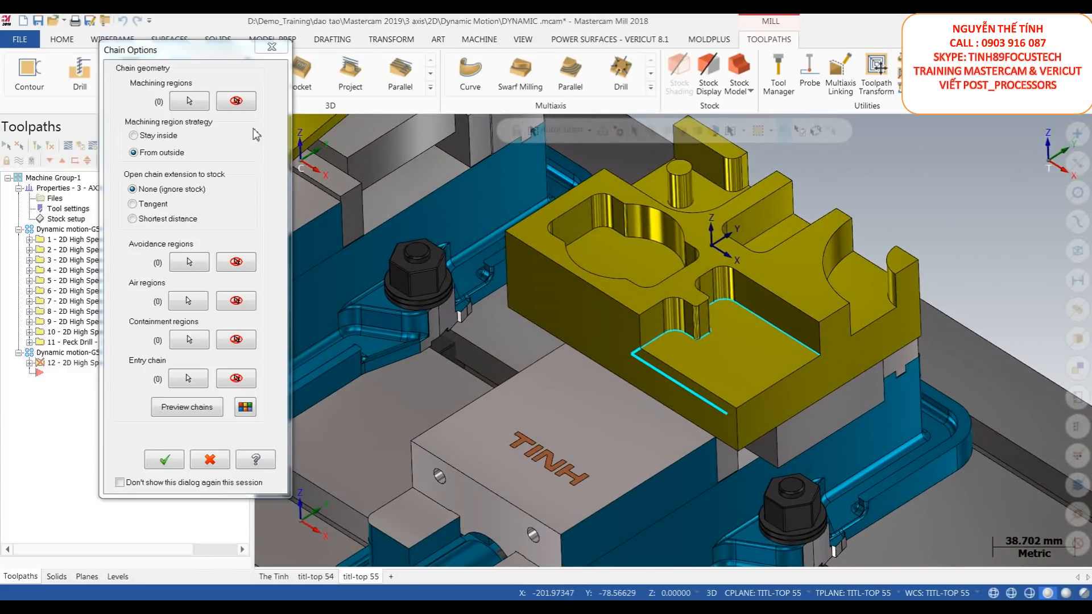
left_click(189, 101)
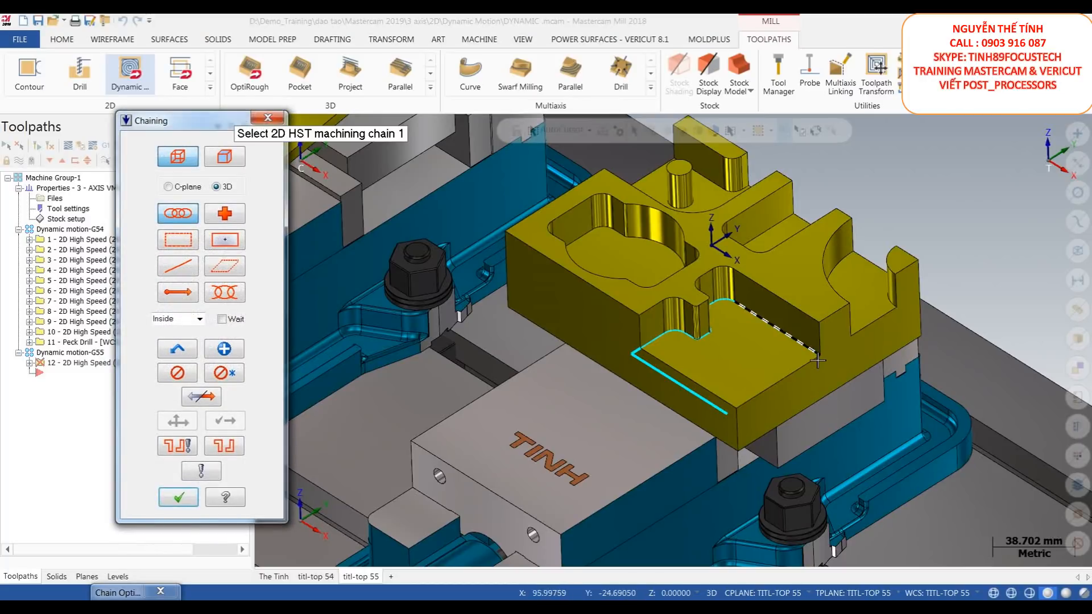
left_click(815, 354)
left_click(178, 498)
left_click(164, 459)
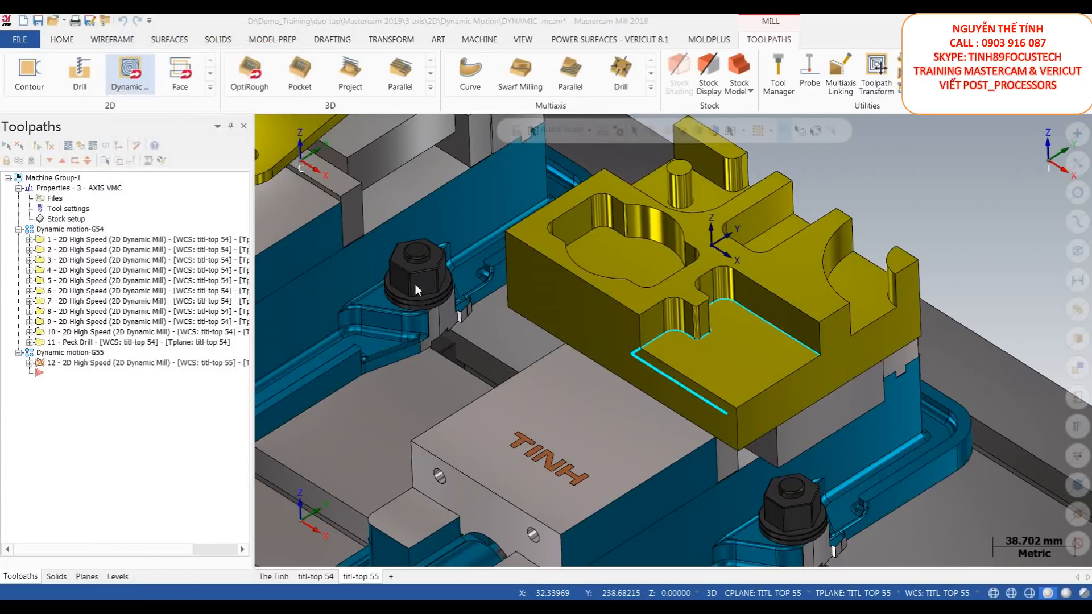
Step: Select the 12 mm flat endmill and set its material cutting speed and feed per tooth percentages to 100 in the Feed & Speed Calculator
left_click(275, 107)
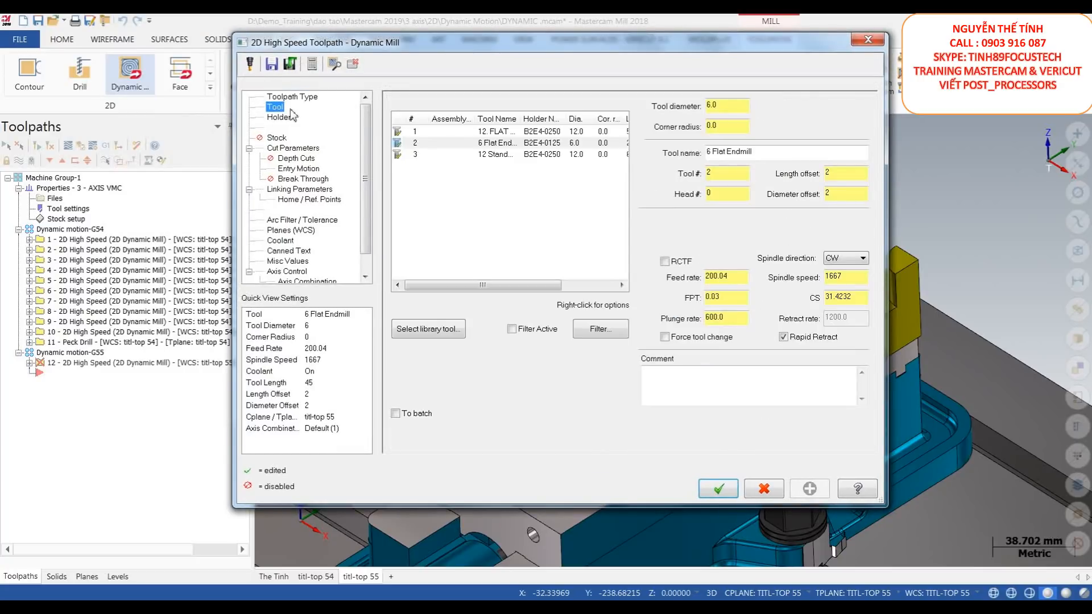
left_click(520, 131)
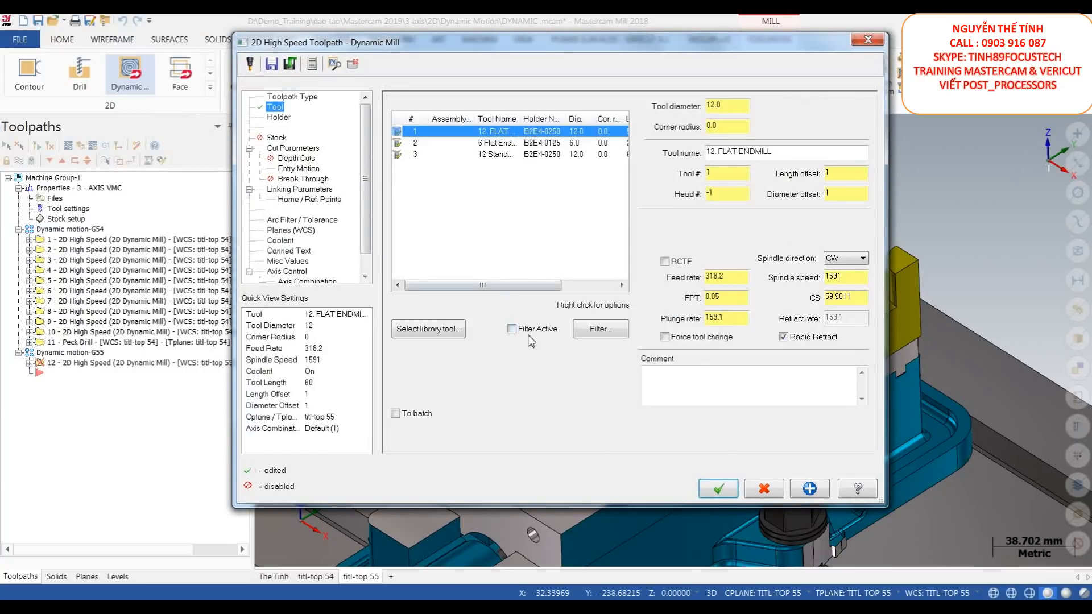
right_click(606, 415)
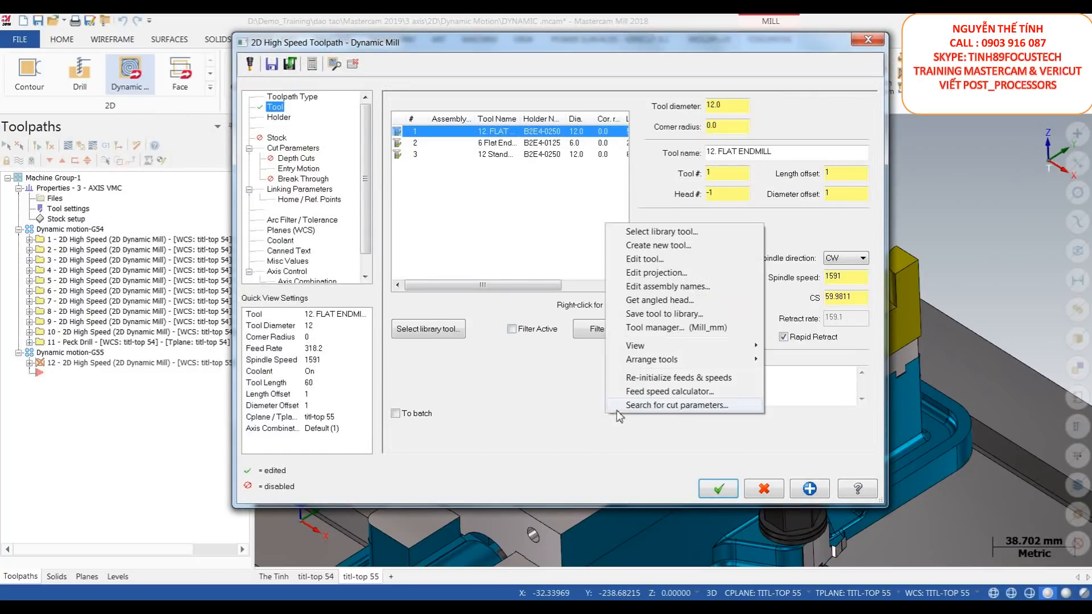
left_click(669, 392)
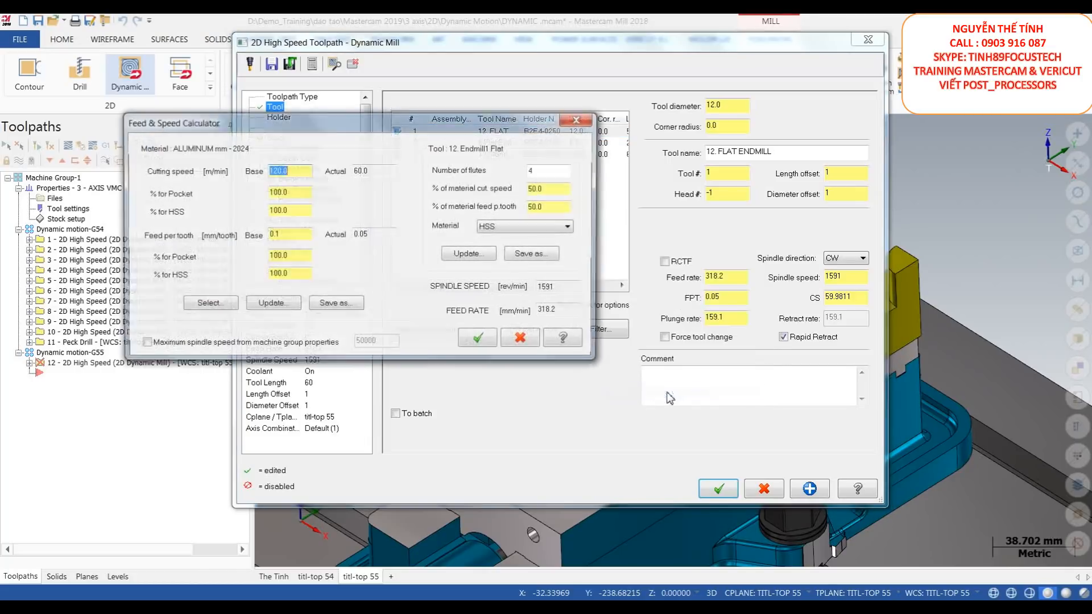
key("Tab")
key("Tab")
key("Tab")
key("Tab")
key("Tab")
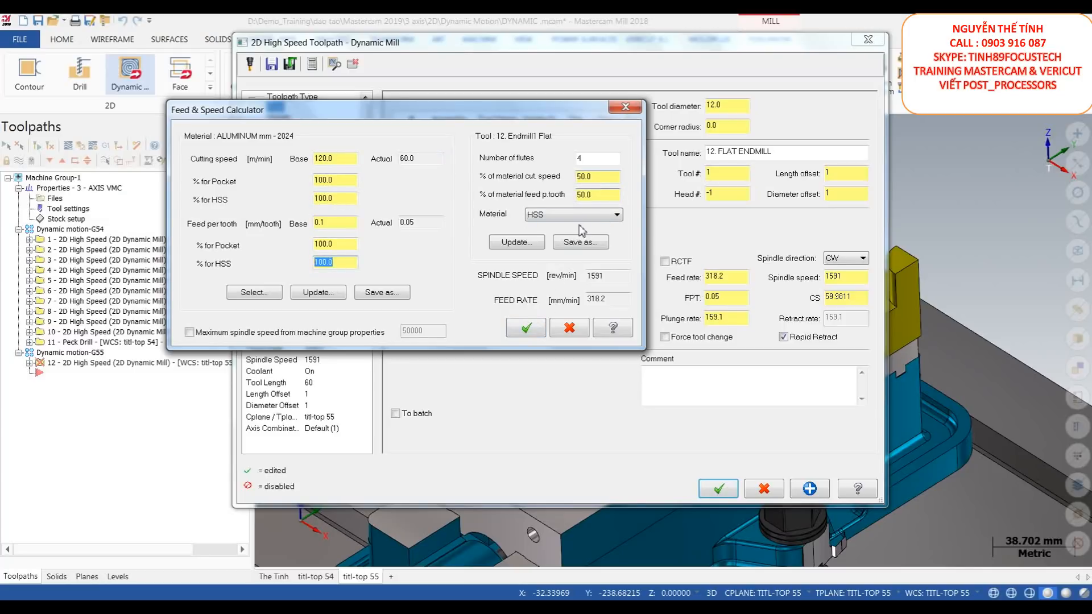
double_click(604, 179)
double_click(603, 194)
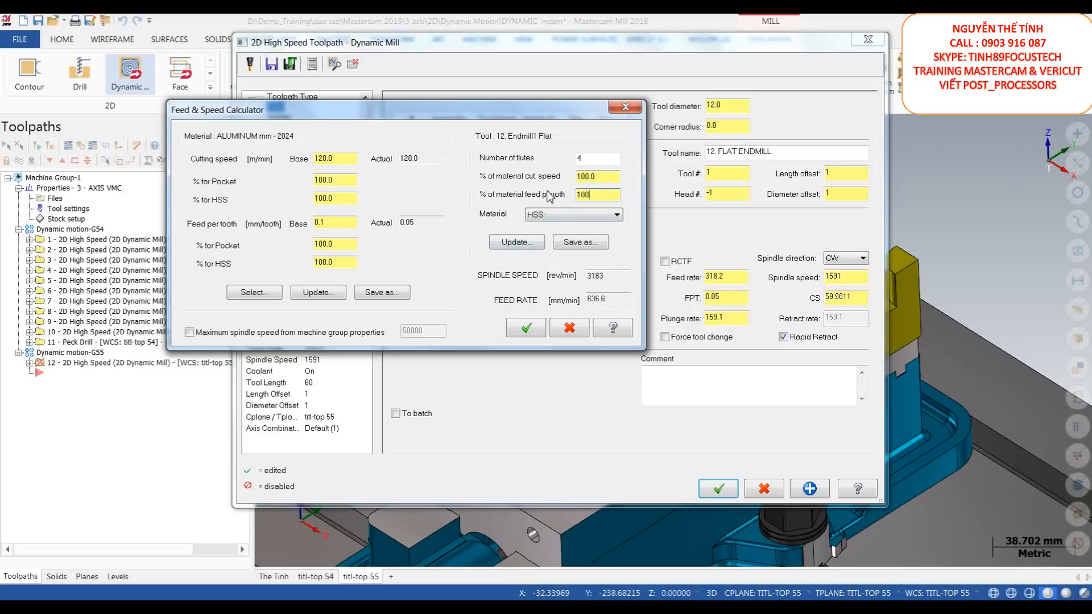
left_click(534, 329)
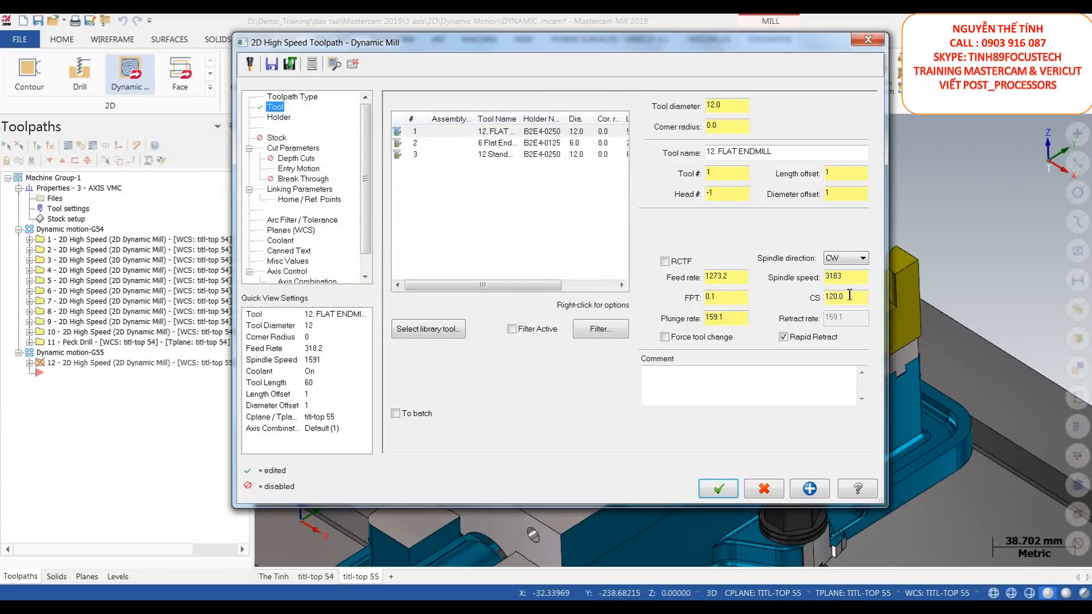
Step: Set the stepover to 25% and the stock to leave on walls to 0, then check the depth cuts, entry motion and break through settings
left_click(299, 148)
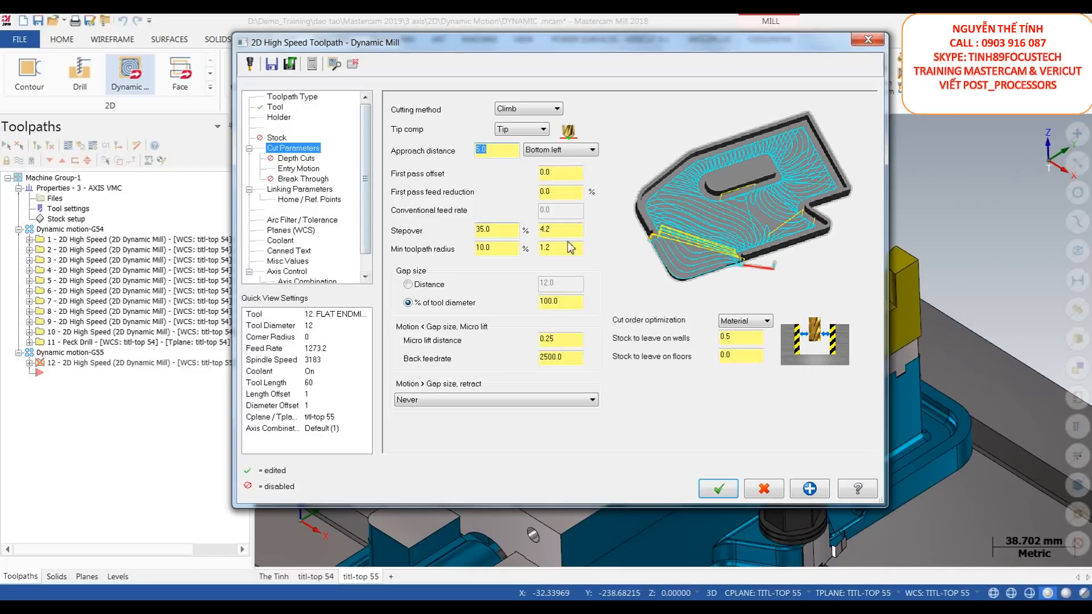
left_click(499, 229)
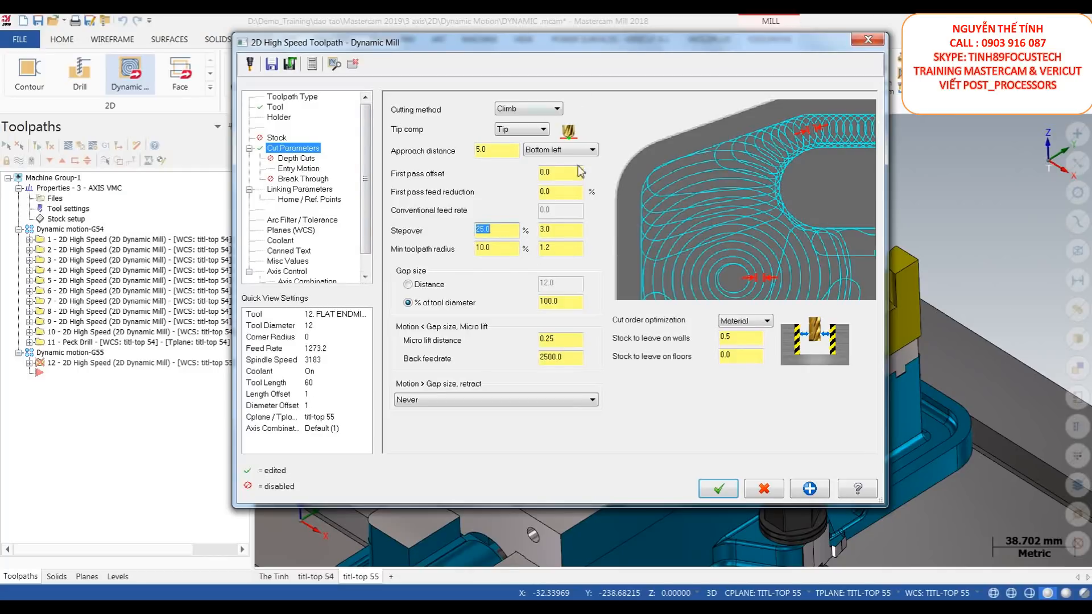
left_click(752, 339)
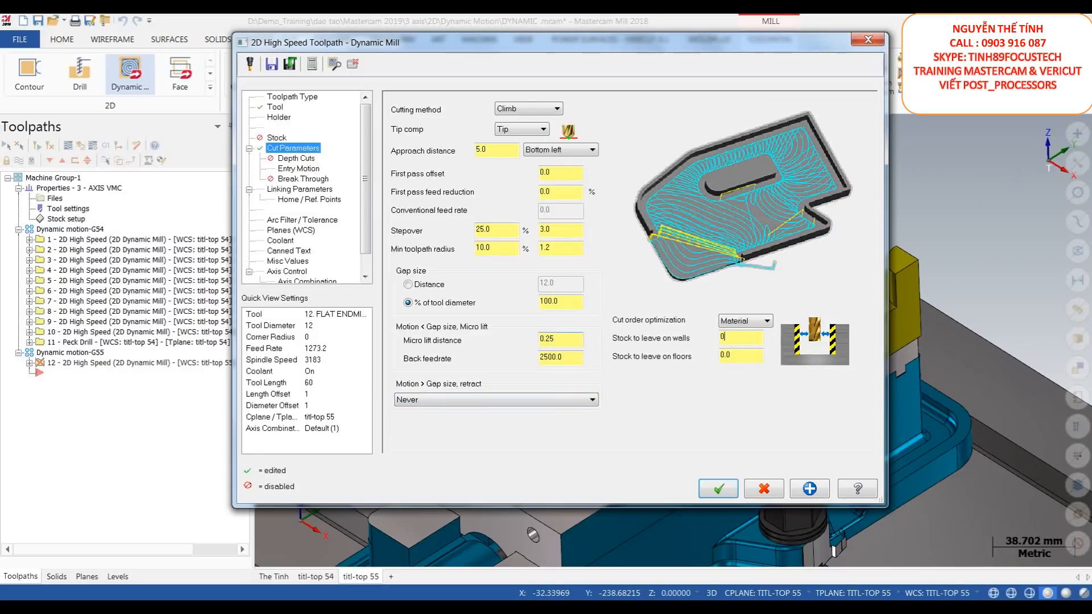
left_click(299, 158)
left_click(312, 170)
left_click(323, 180)
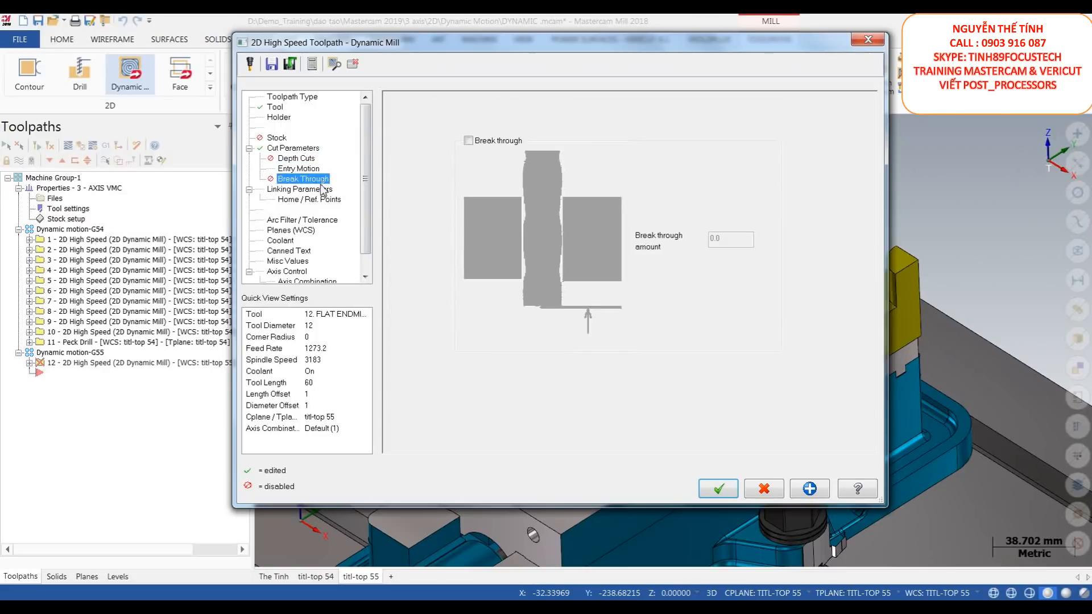
Step: Set the linking clearance to 15 and feed plane to 3, picking the top of stock from the part's top and the depth from the pocket floor
left_click(317, 189)
double_click(658, 114)
double_click(659, 253)
left_click(577, 319)
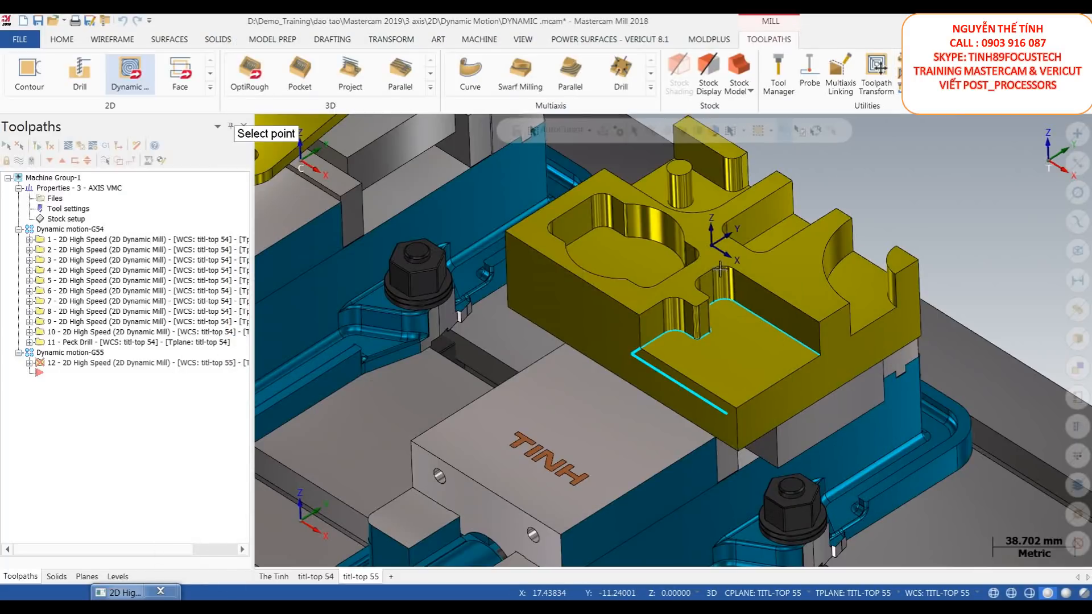
left_click(730, 275)
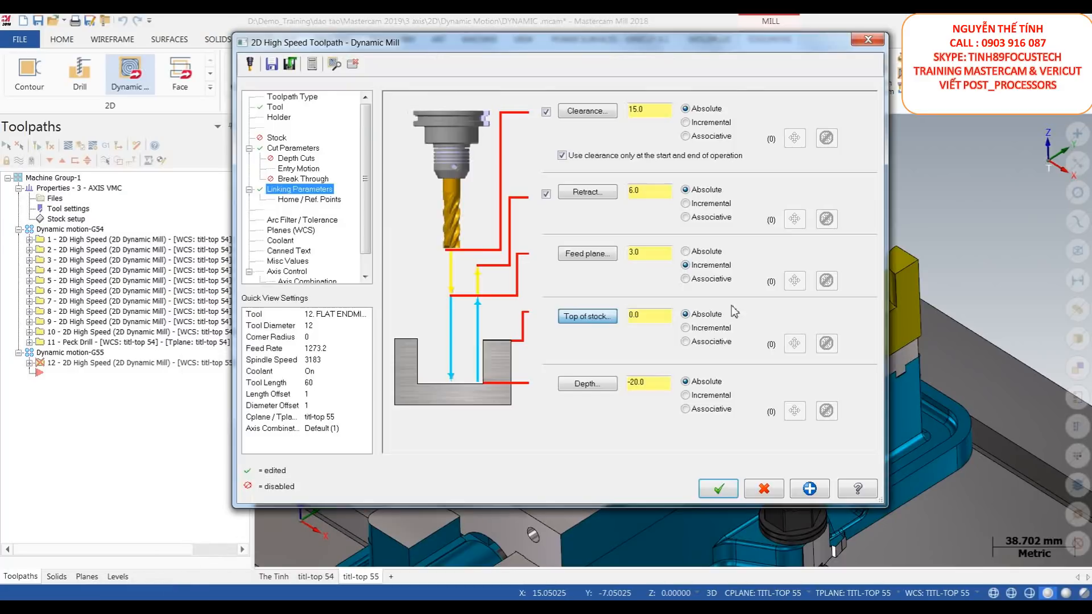
left_click(602, 387)
left_click(726, 397)
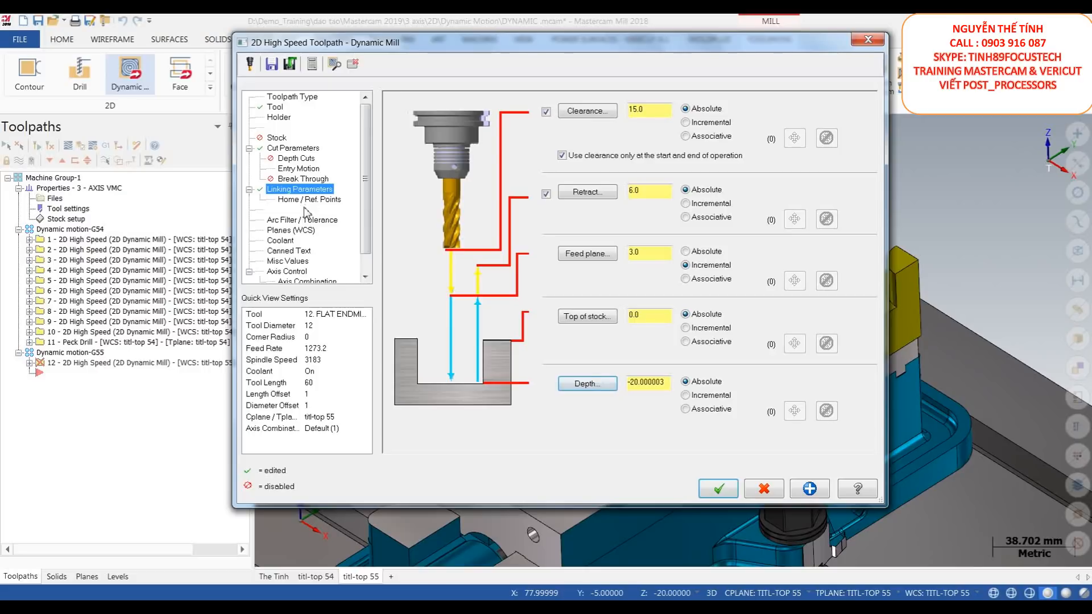
Step: Check that all planes use titl-top 55 and review the manual work offset, then accept the settings to generate the open pocket toolpath
left_click(291, 230)
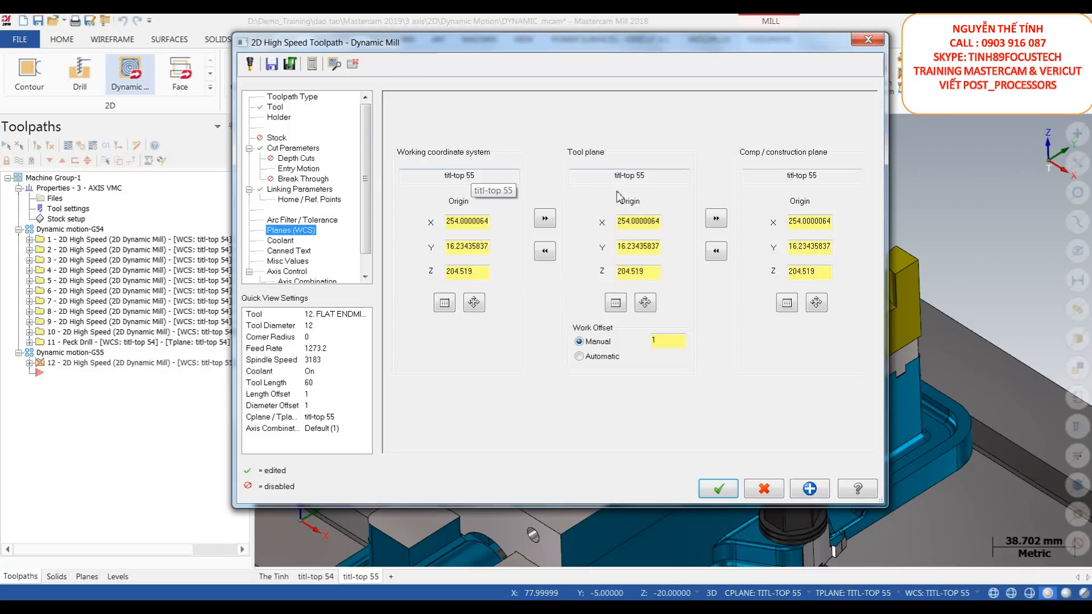
left_click_drag(646, 180, 586, 198)
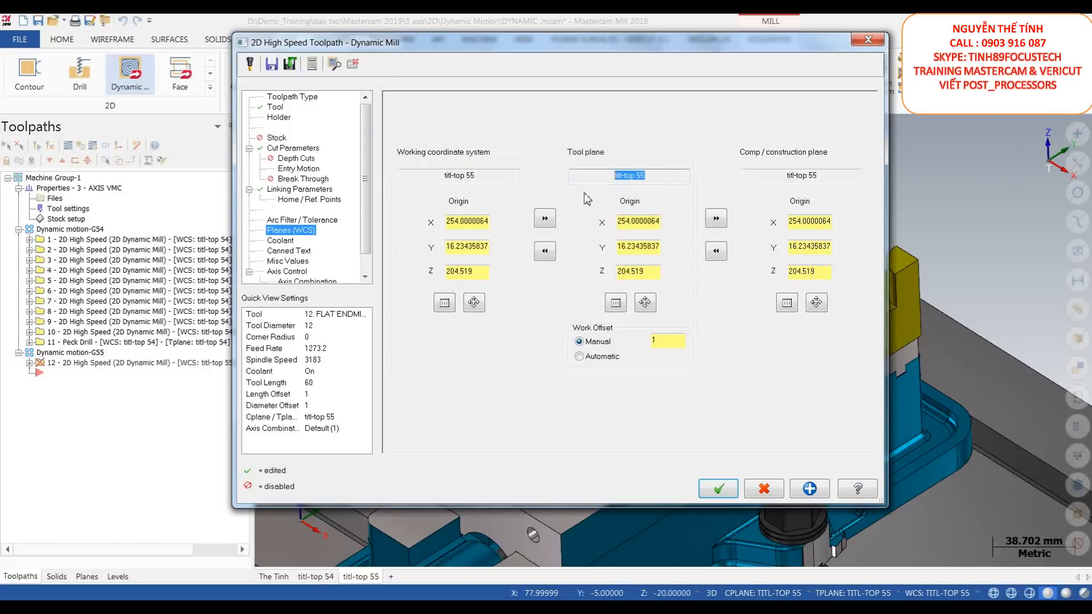
left_click_drag(827, 177, 682, 180)
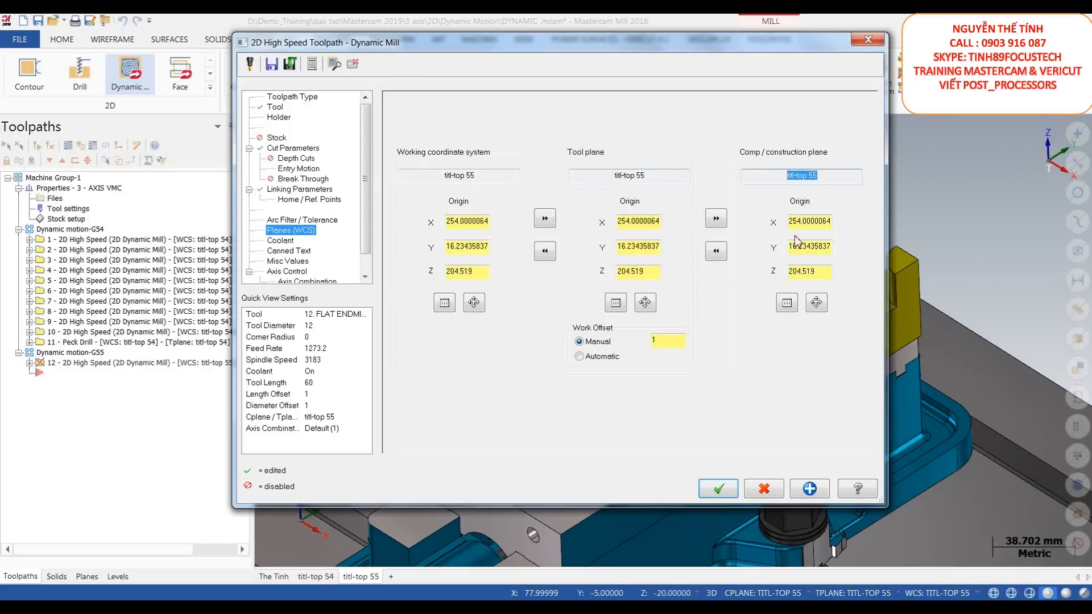
left_click_drag(668, 342, 655, 343)
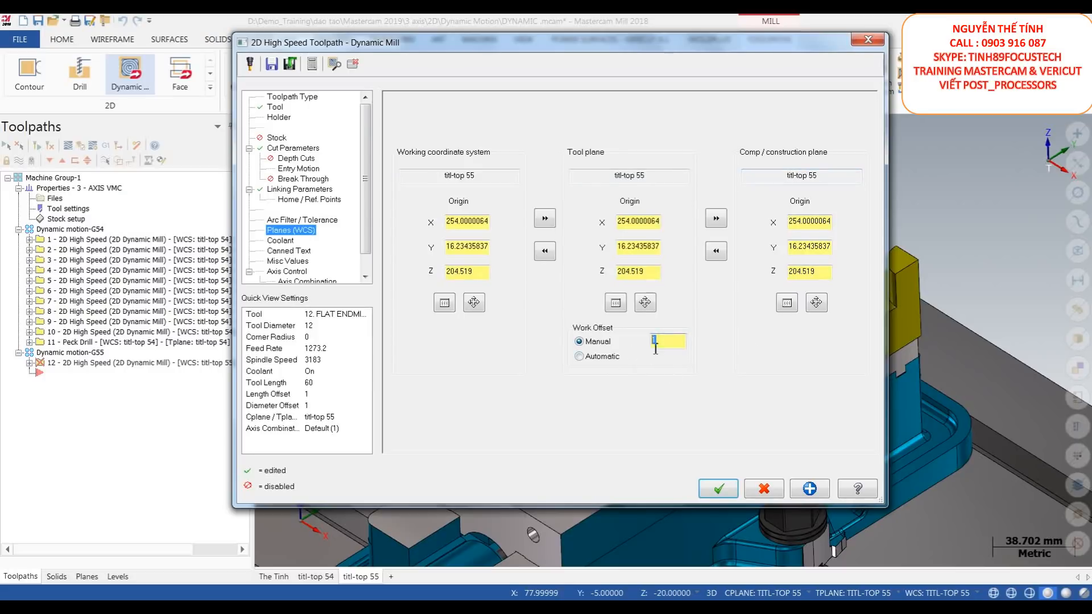
left_click_drag(668, 41, 322, 76)
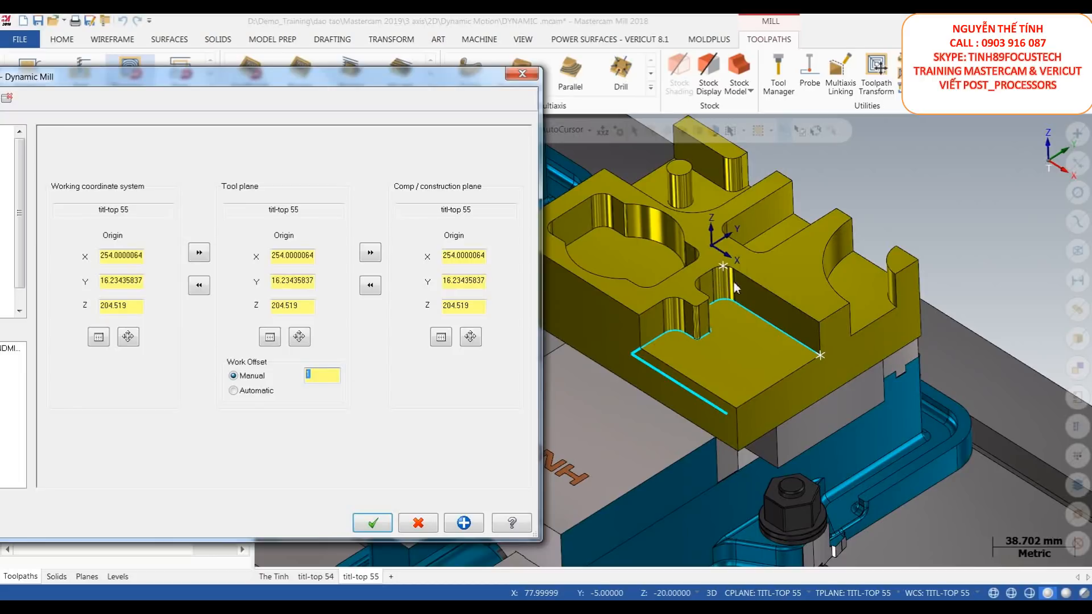
left_click_drag(254, 82, 589, 71)
left_click(709, 513)
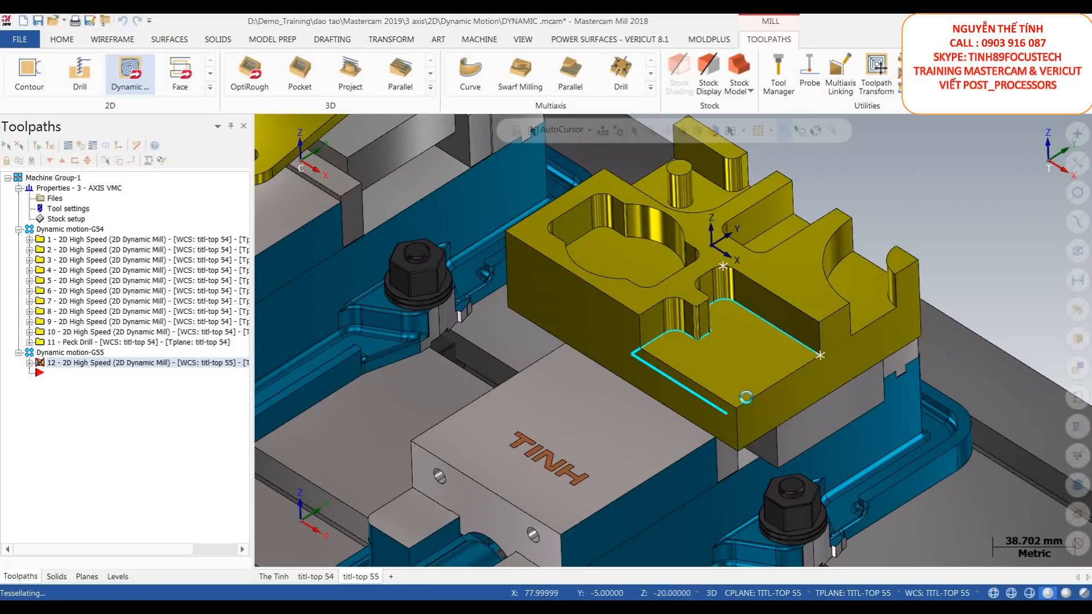
Step: Backplot the open pocket's Dynamic Mill toolpath with the tool and holder shown to examine its cutting motion
scroll(677, 382, "down", 3)
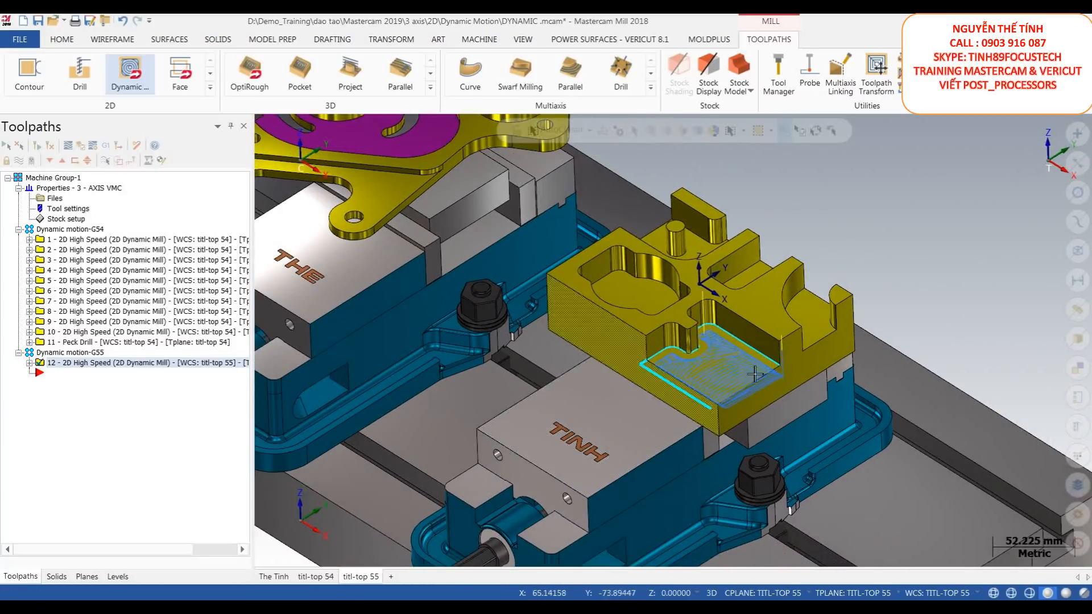
scroll(810, 357, "up", 3)
scroll(689, 369, "down", 2)
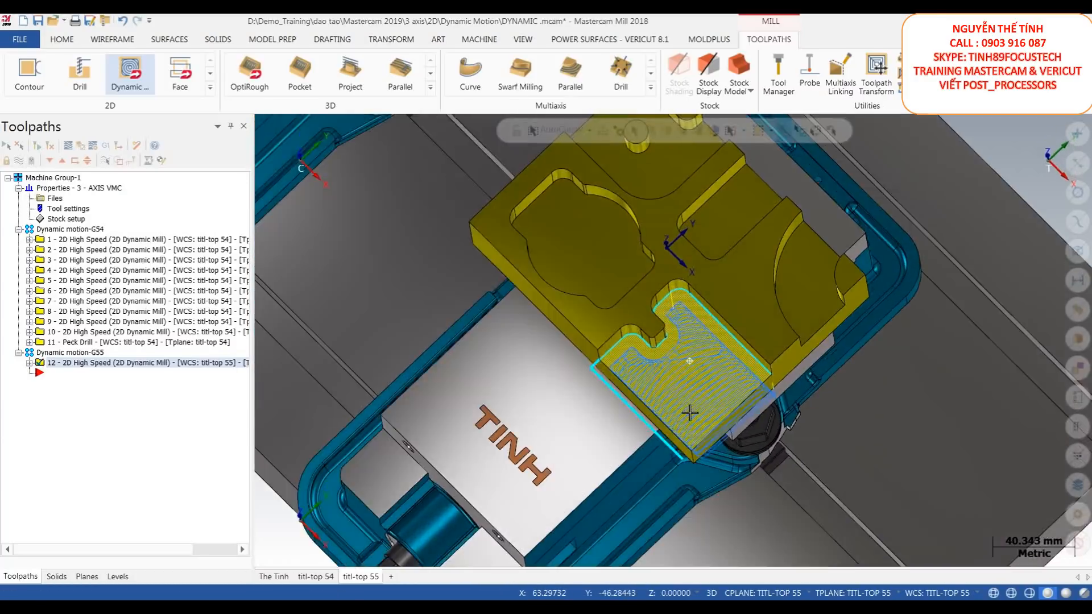
scroll(689, 378, "up", 2)
left_click(67, 145)
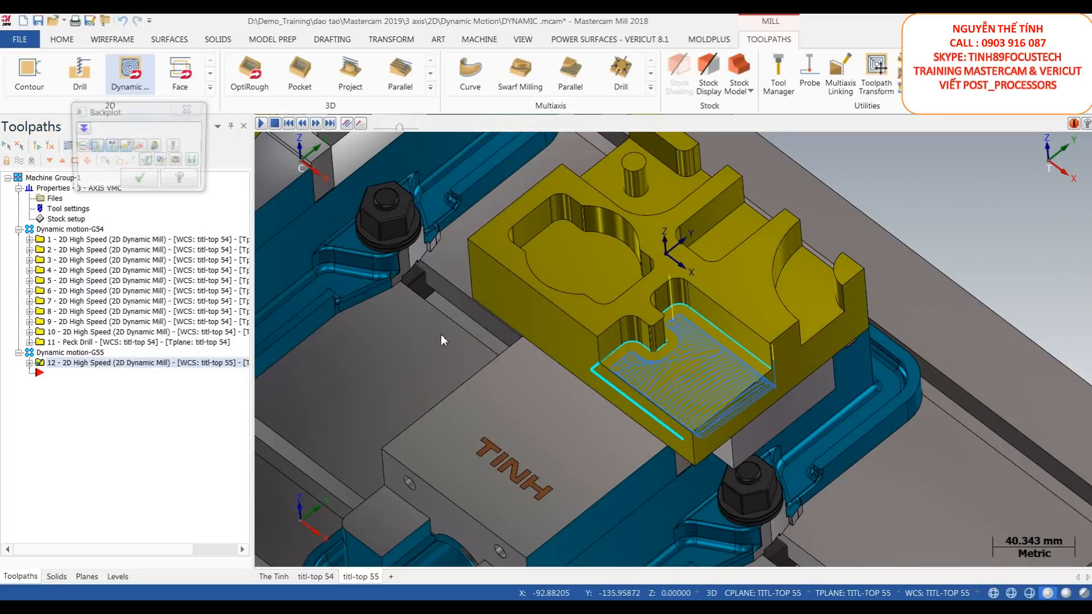
key("r")
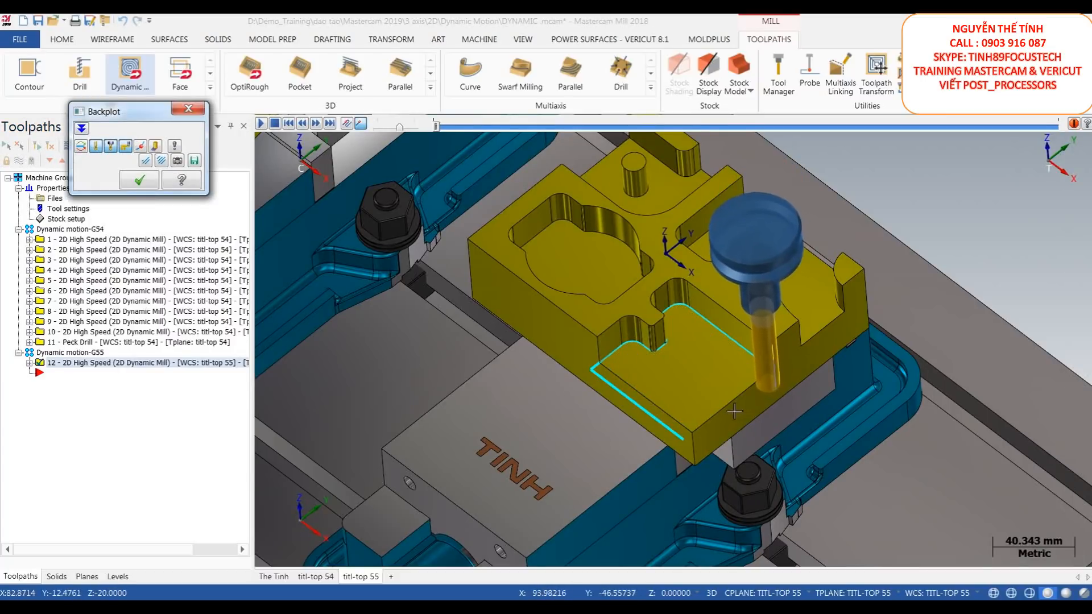
middle_click_drag(800, 351, 801, 347)
left_click(262, 125)
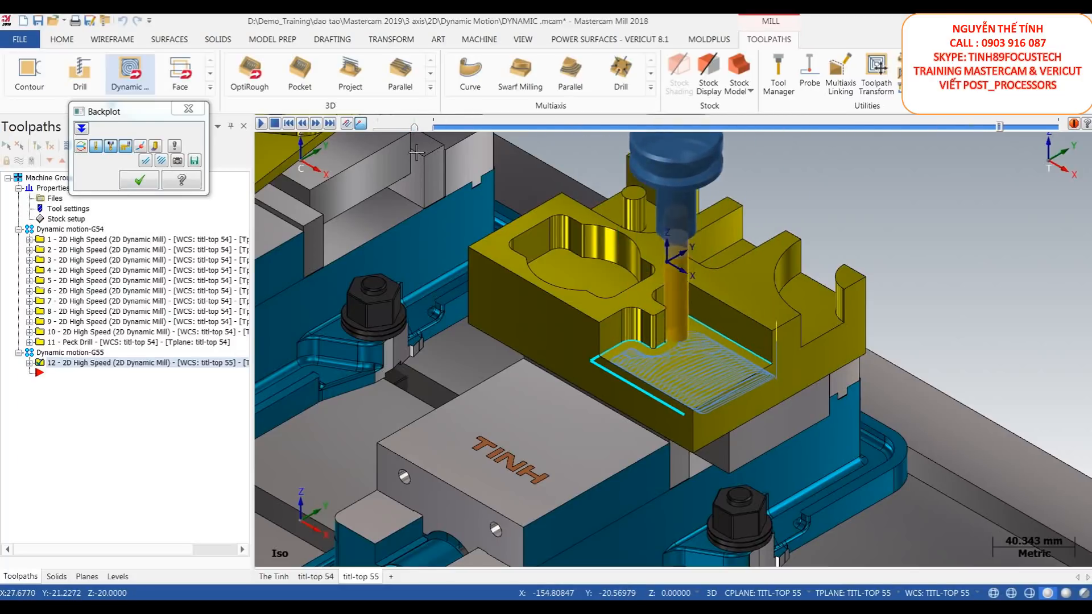
left_click(152, 182)
middle_click_drag(741, 254, 743, 281)
scroll(745, 281, "down", 1)
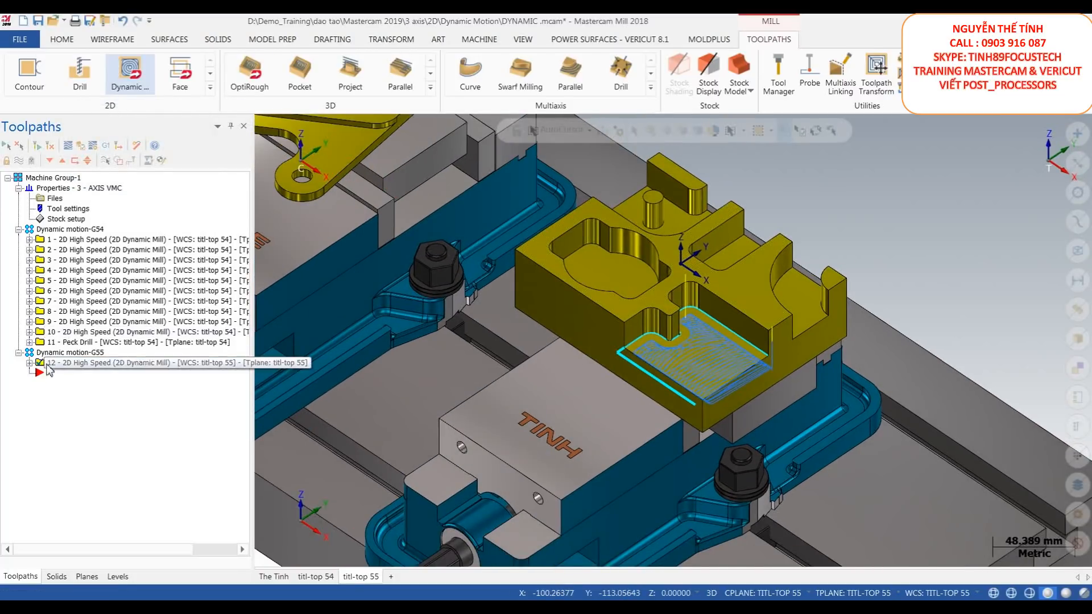
Step: Start another Dynamic Mill toolpath in the Dynamic motion-G55 group and switch its machining region selection to solid chaining
left_click(129, 72)
scroll(621, 165, "up", 1)
scroll(622, 165, "up", 2)
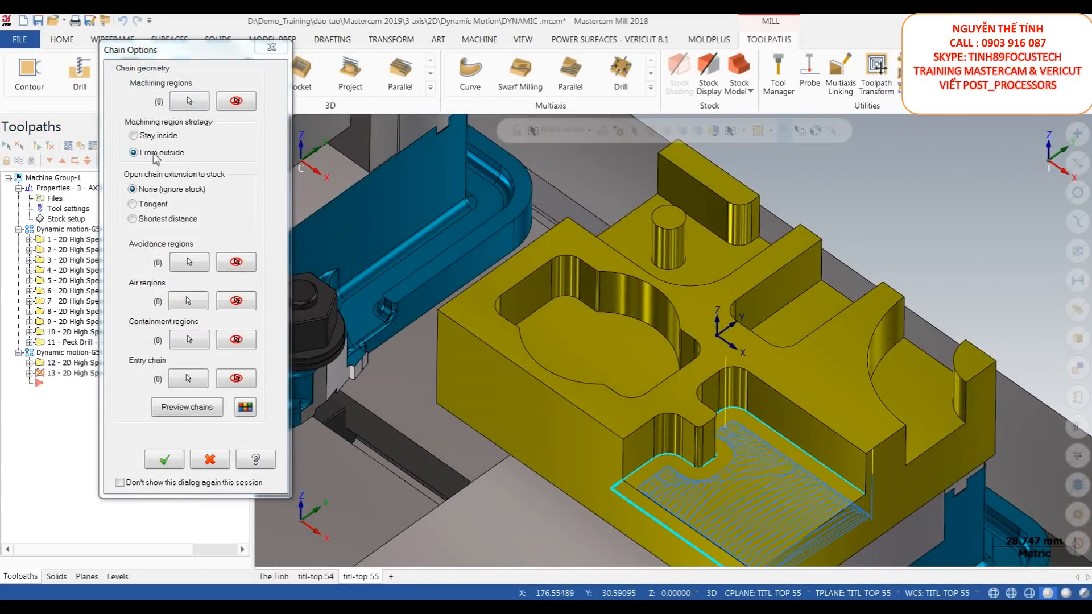
left_click(183, 101)
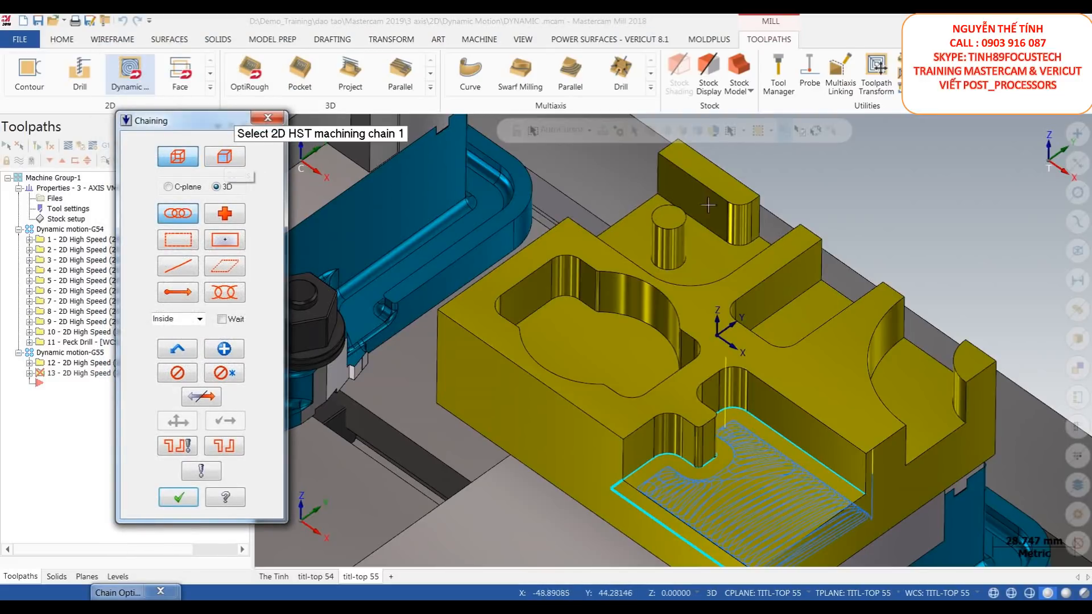
left_click(225, 157)
left_click_drag(205, 124, 154, 102)
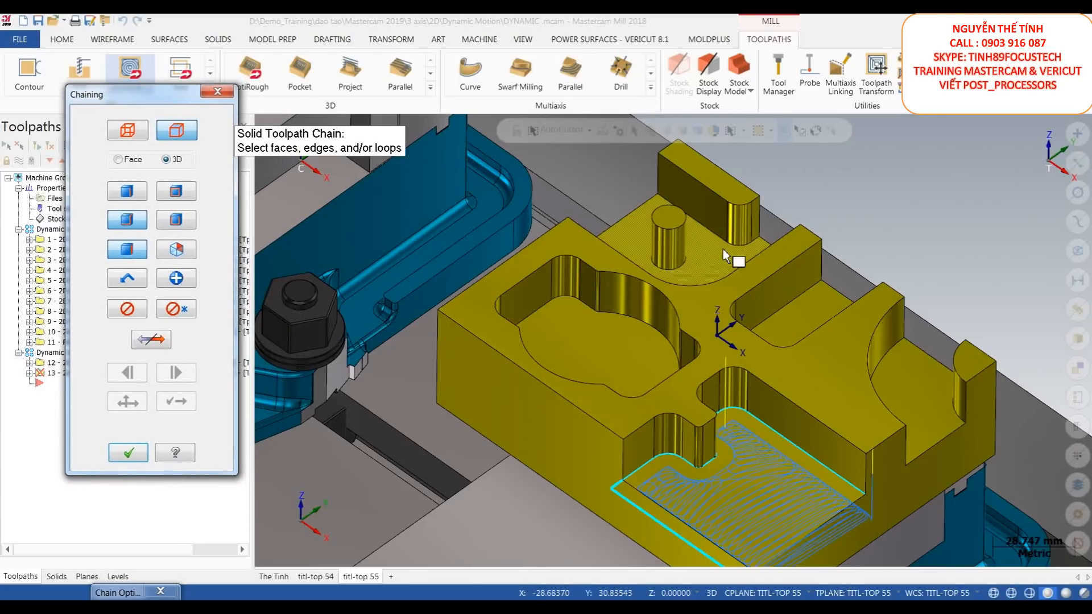
left_click(660, 196)
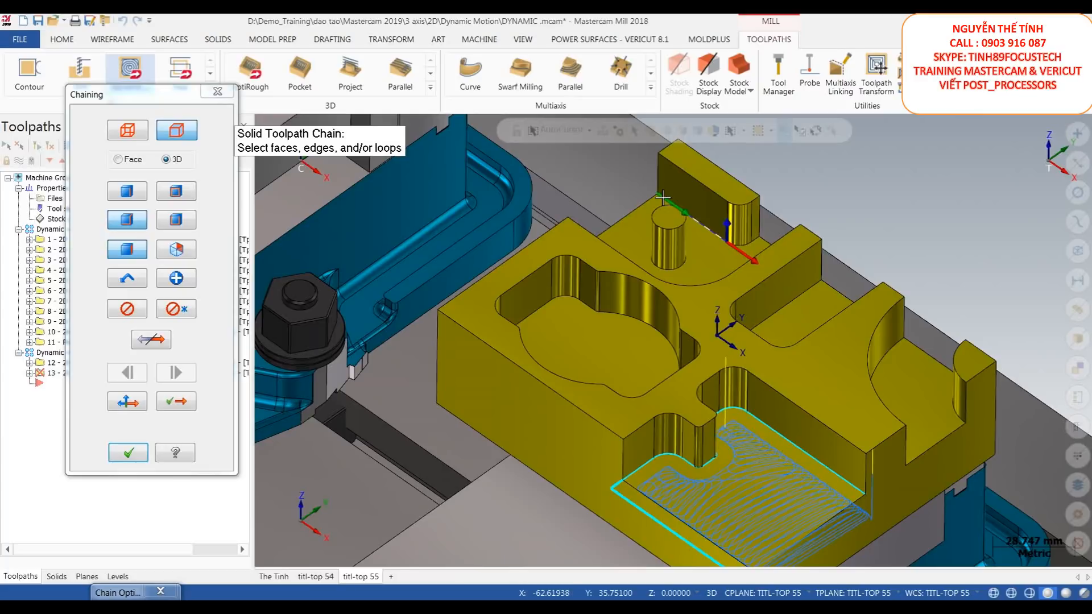
left_click(175, 404)
left_click(176, 404)
left_click(172, 310)
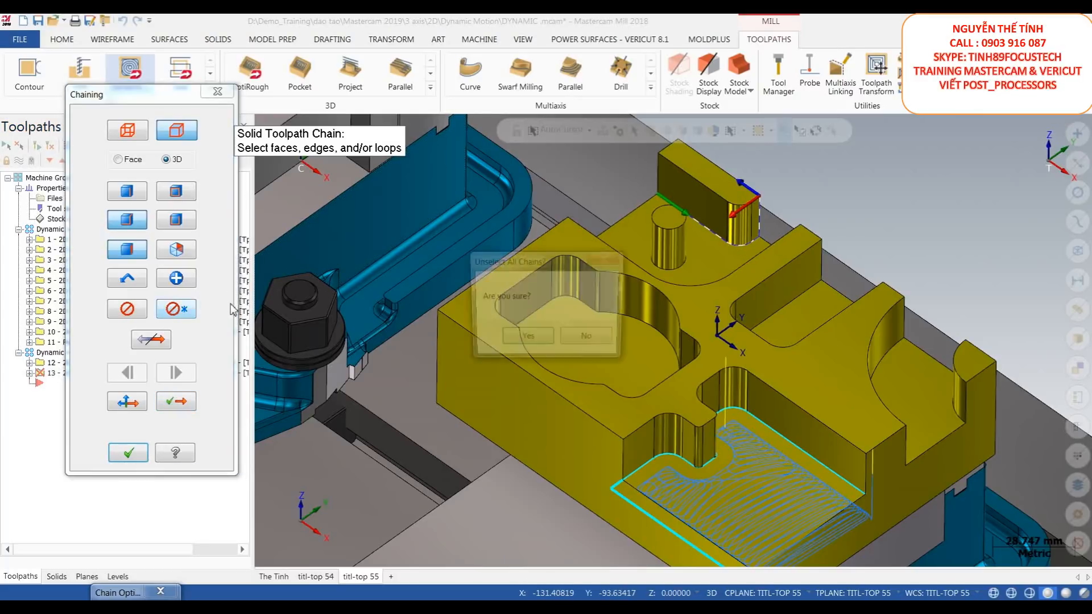
left_click(532, 342)
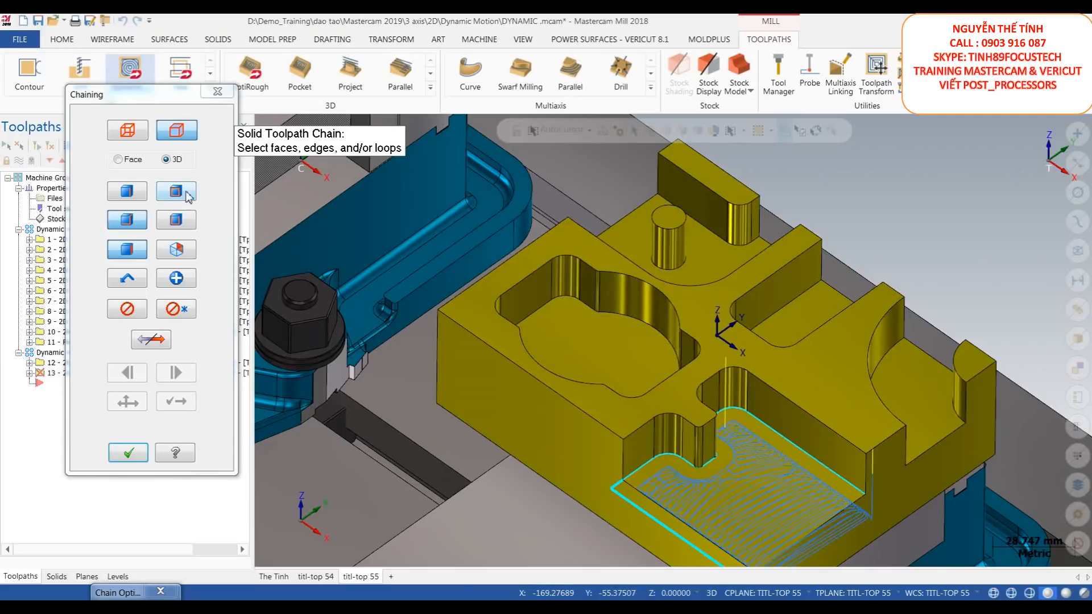
Step: Chain the outer loop of the floor around the cylindrical boss as the machining region, using loop selection
left_click(176, 191)
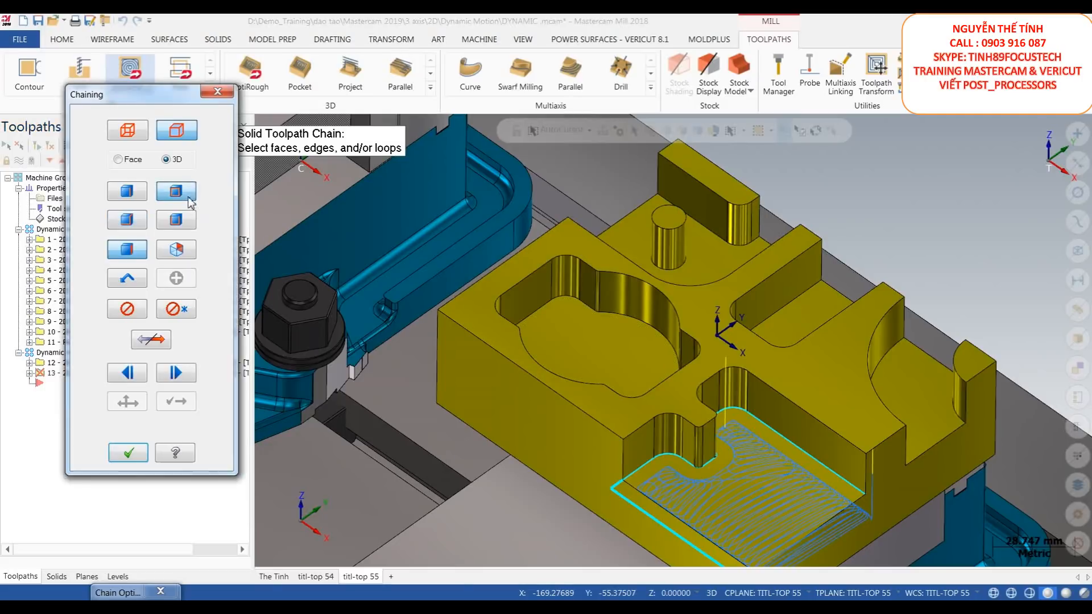
left_click(663, 197)
left_click(132, 167)
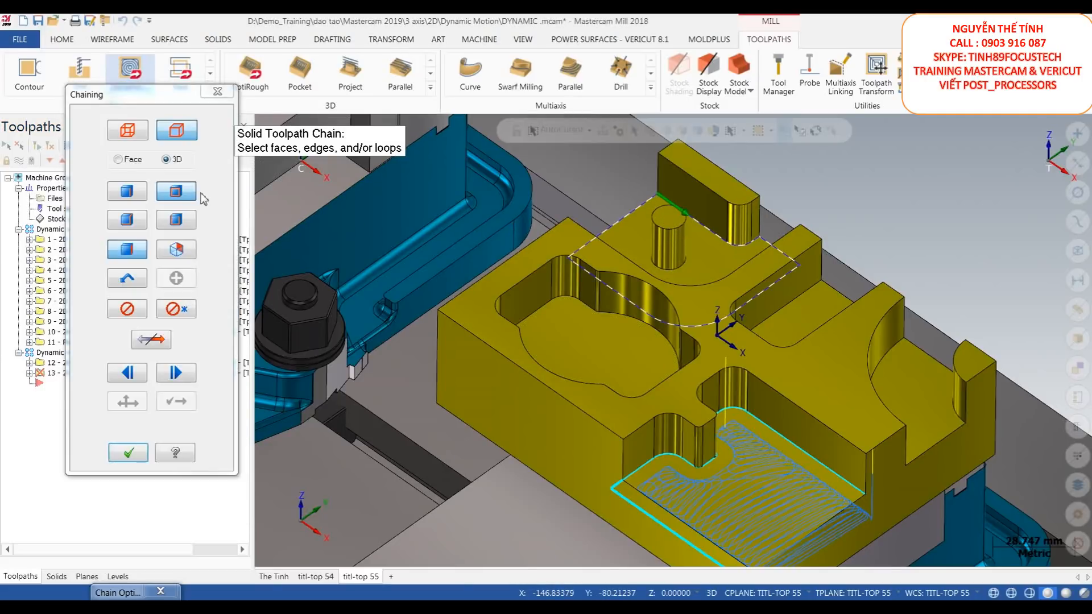
left_click(128, 453)
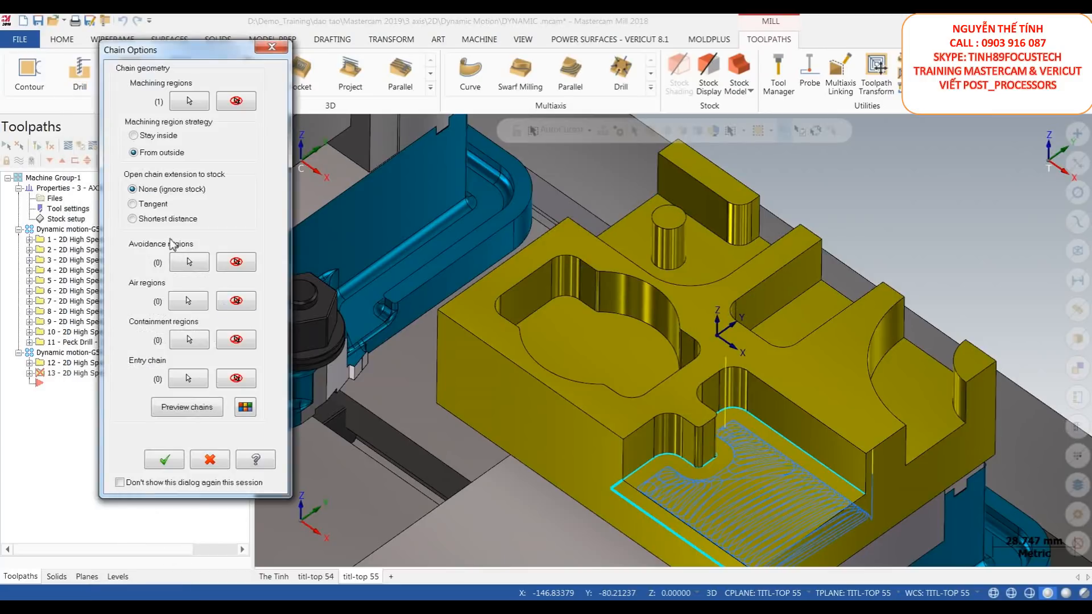
Step: Chain the base circle of the cylindrical boss as the avoidance region and accept the chain options
left_click(193, 263)
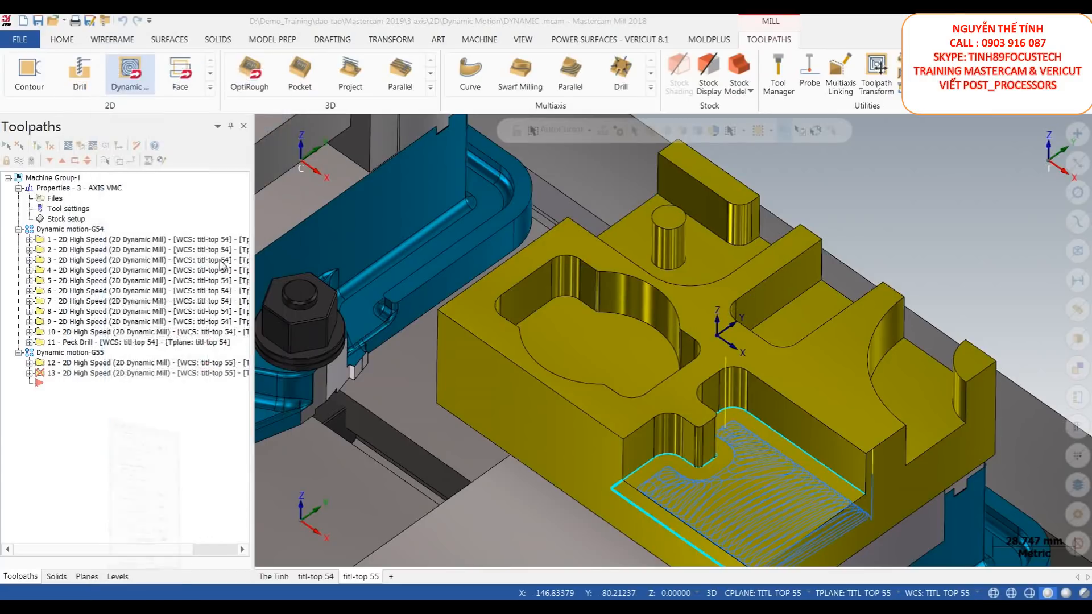
left_click(680, 266)
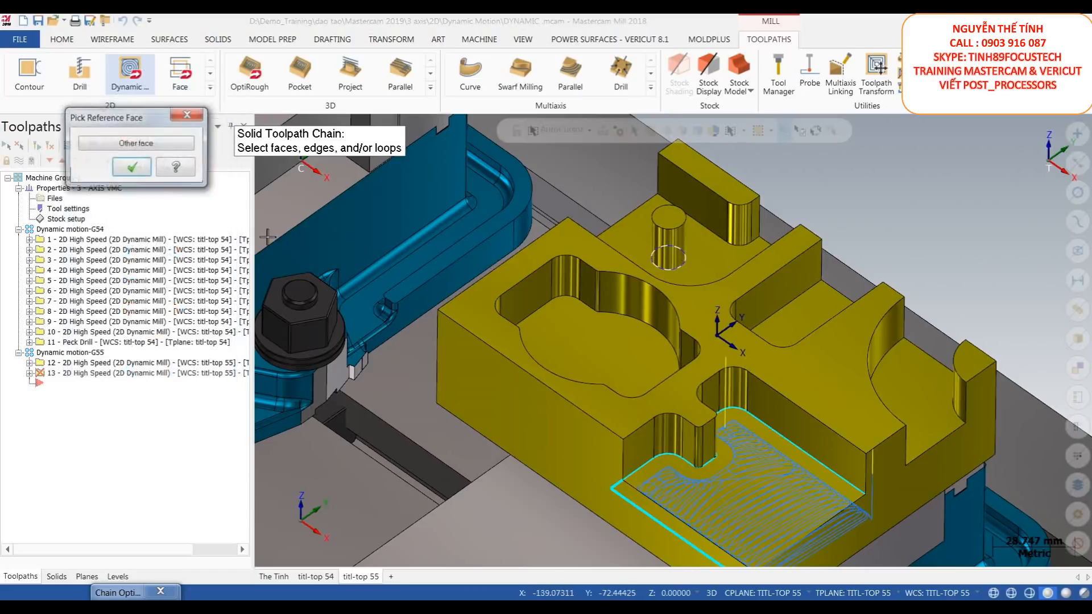
left_click(132, 167)
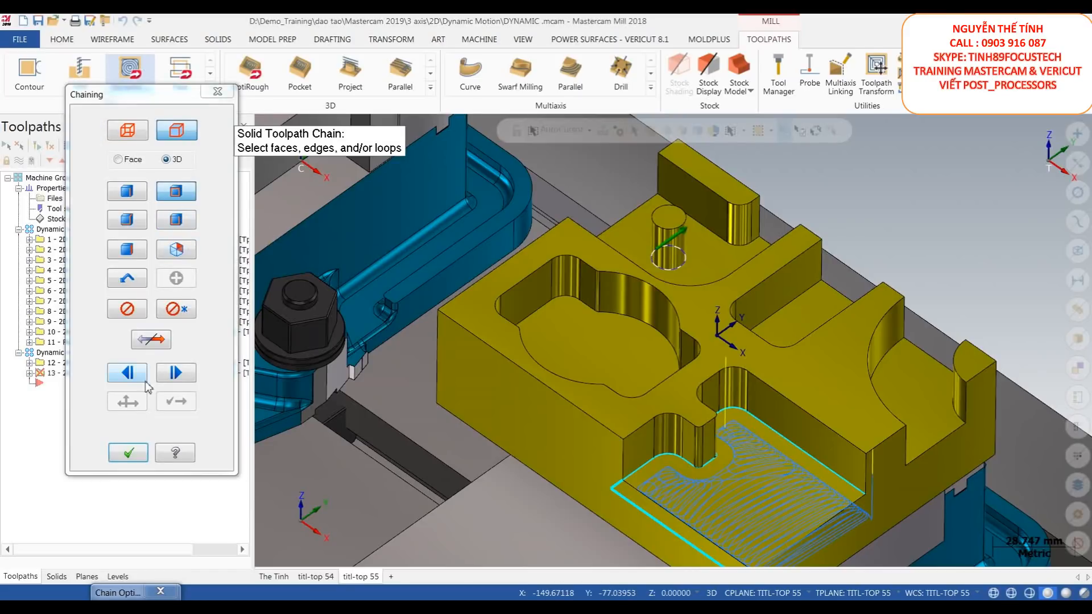
left_click(129, 453)
left_click(176, 453)
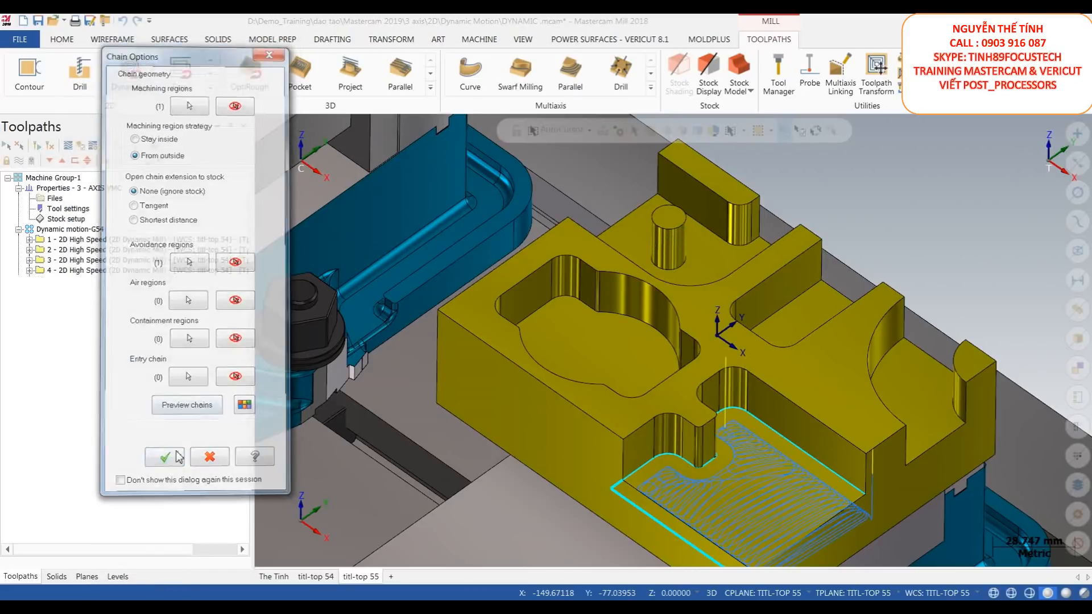
Step: Select the 12 mm flat endmill and review the cut parameters, entry motion and break through settings
left_click(266, 131)
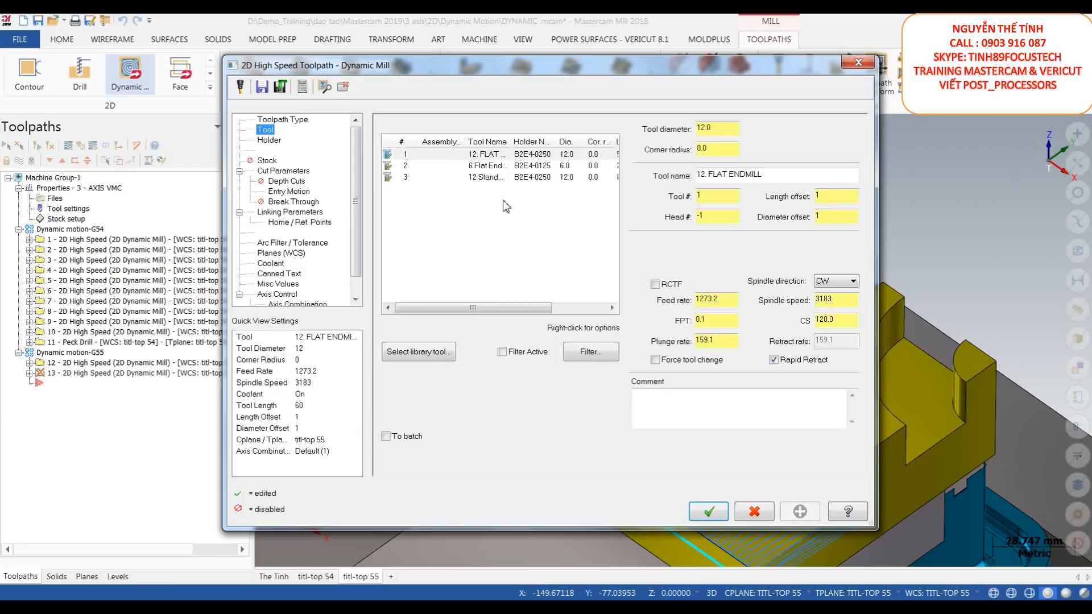
left_click(493, 159)
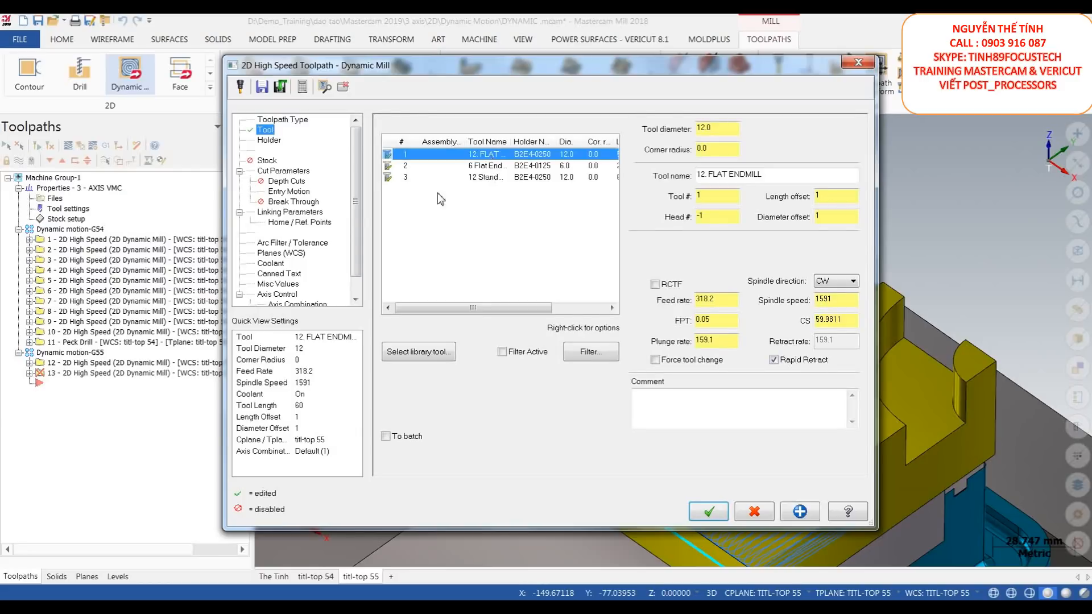
left_click(283, 171)
left_click_drag(488, 172, 338, 208)
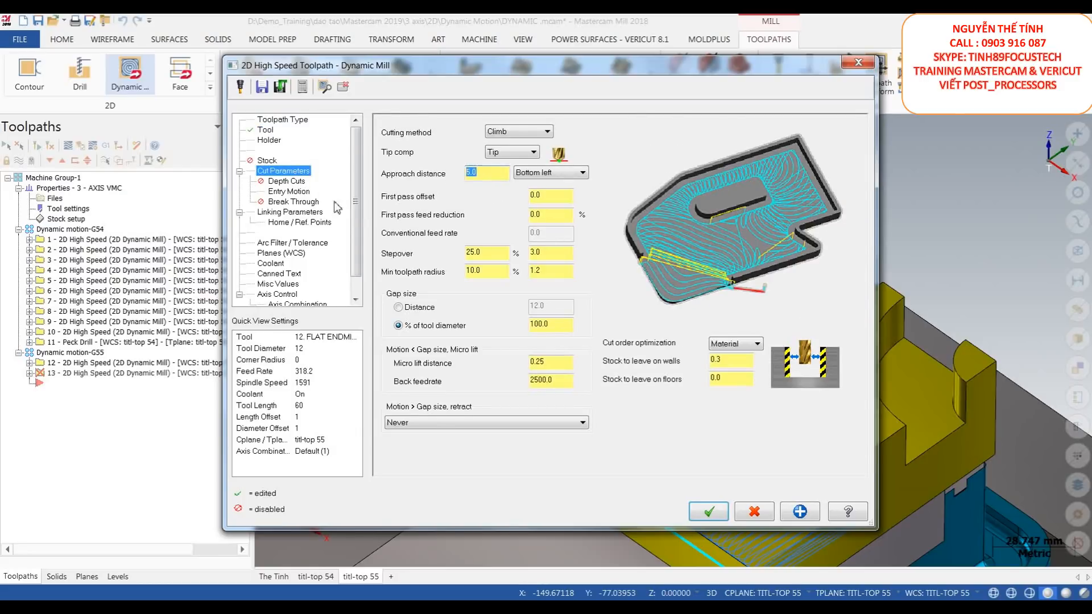
left_click(292, 191)
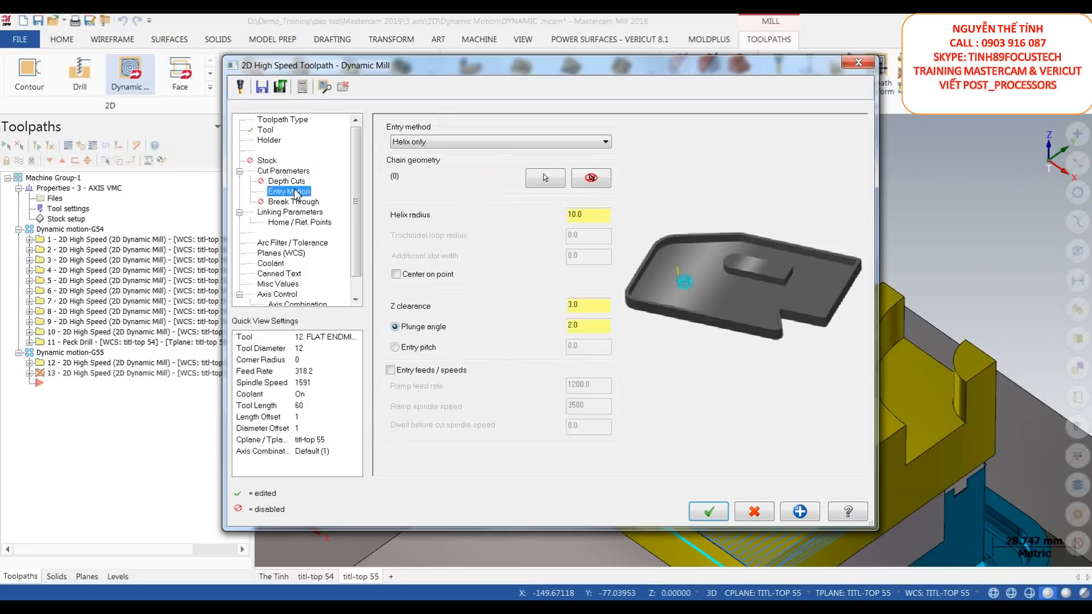
left_click(294, 201)
Step: Set the linking depth to -20 by picking a point on the floor around the boss
left_click(291, 211)
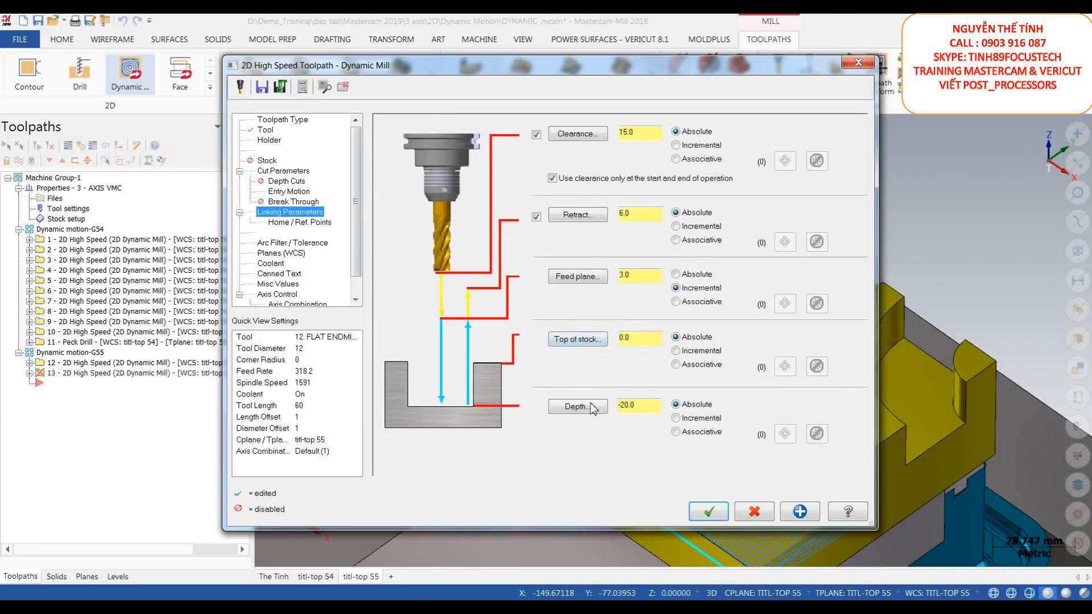
left_click(577, 407)
left_click(724, 244)
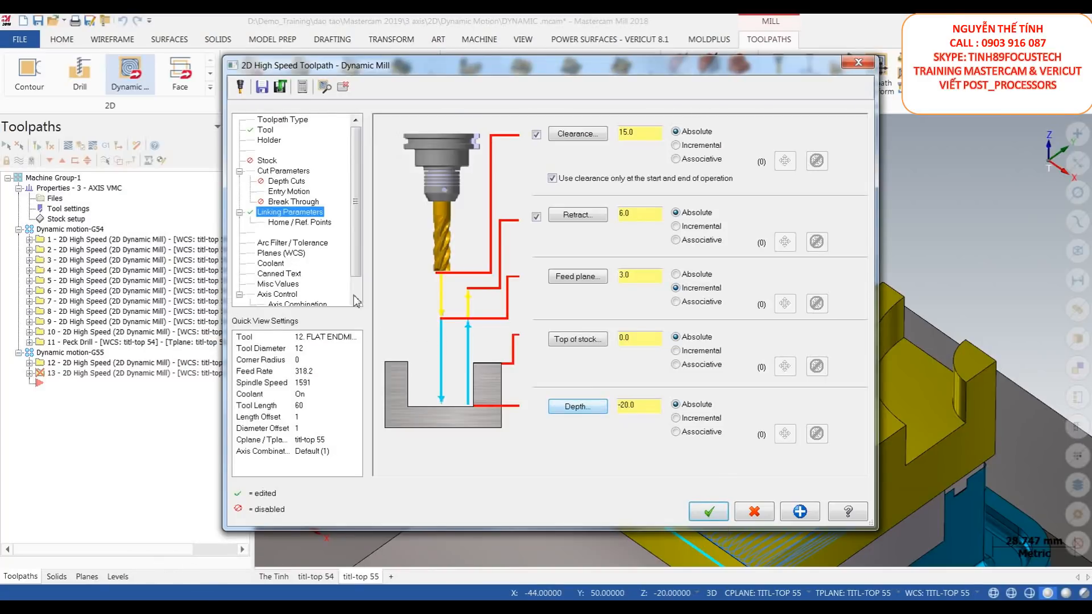
Step: Check the planes and coolant settings, then accept them to generate the toolpath around the cylindrical boss
left_click(280, 253)
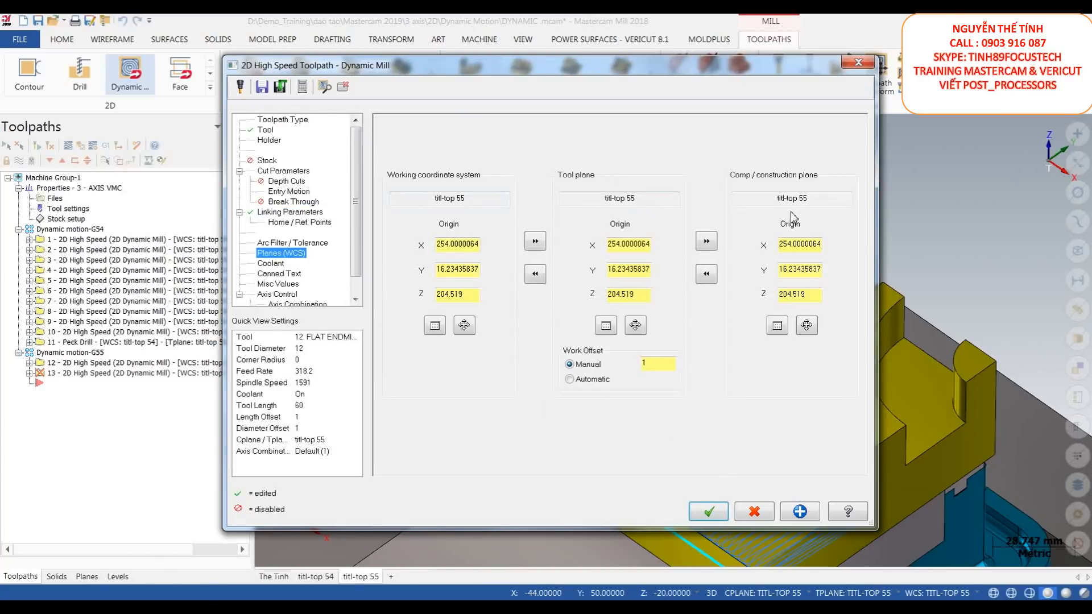
left_click(271, 263)
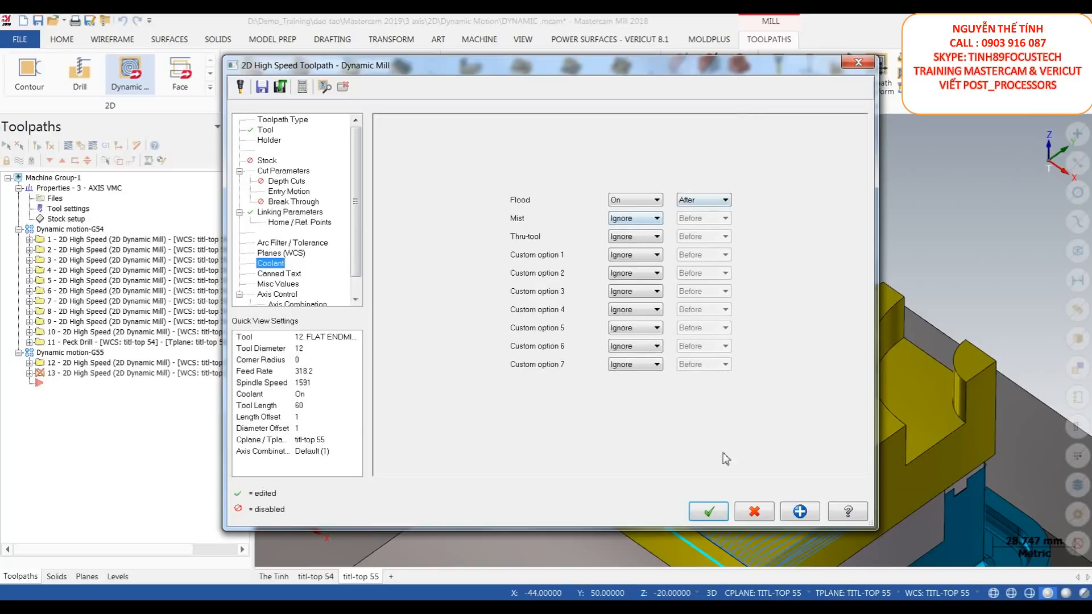
left_click(709, 511)
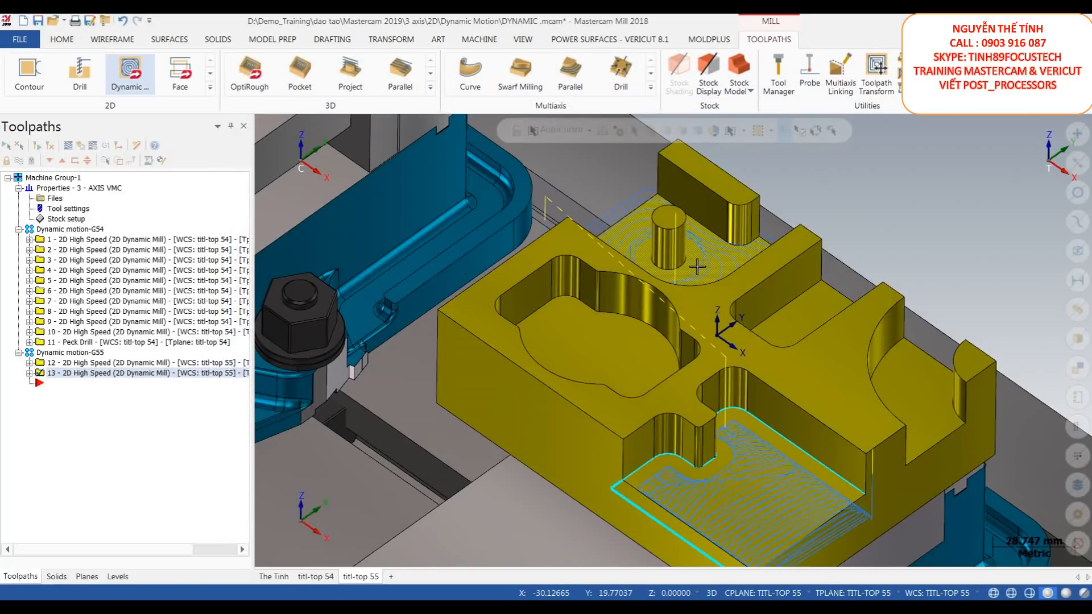
mouse_move(707, 262)
middle_mouse_down()
mouse_move(698, 317)
mouse_move(707, 259)
middle_mouse_up()
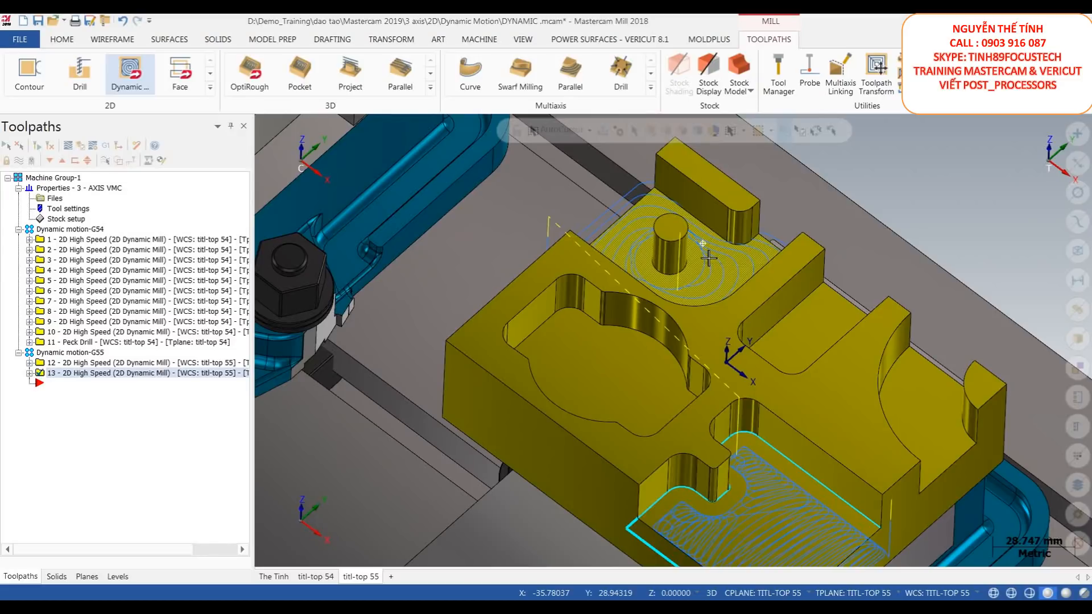
Step: Reopen the geometry of operation 13 and rechain its avoidance regions, picking the top circular edge of the cylindrical boss
middle_click_drag(702, 261, 686, 258)
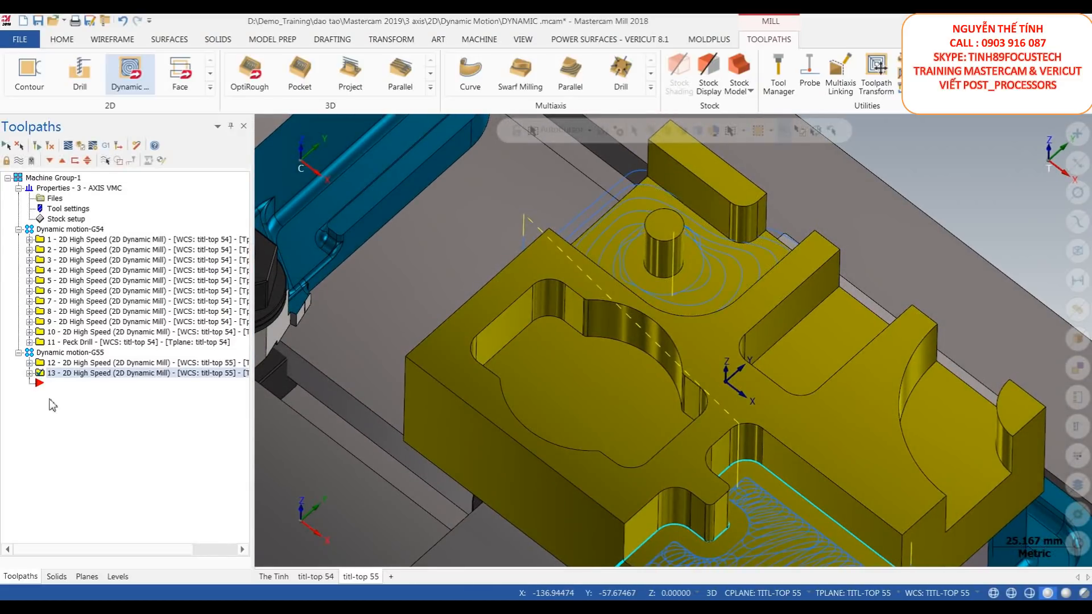
left_click(29, 373)
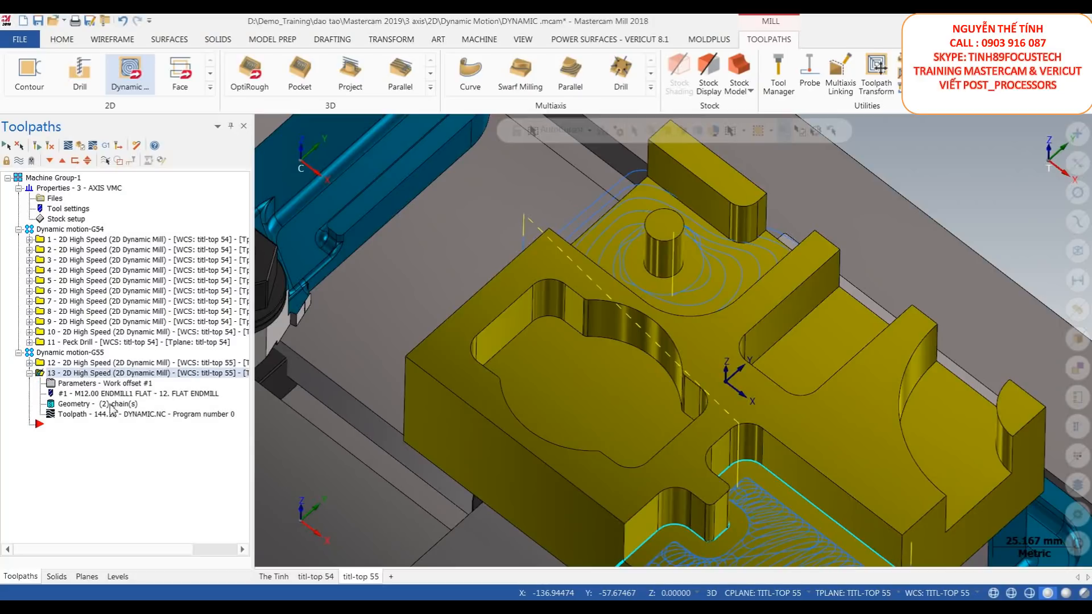
left_click(110, 405)
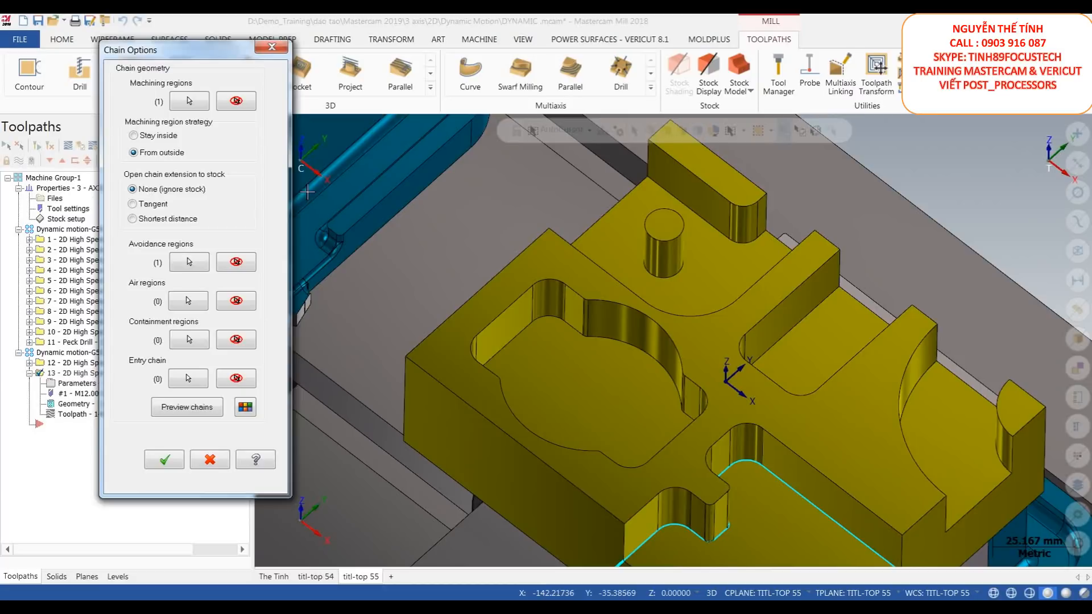
left_click(191, 261)
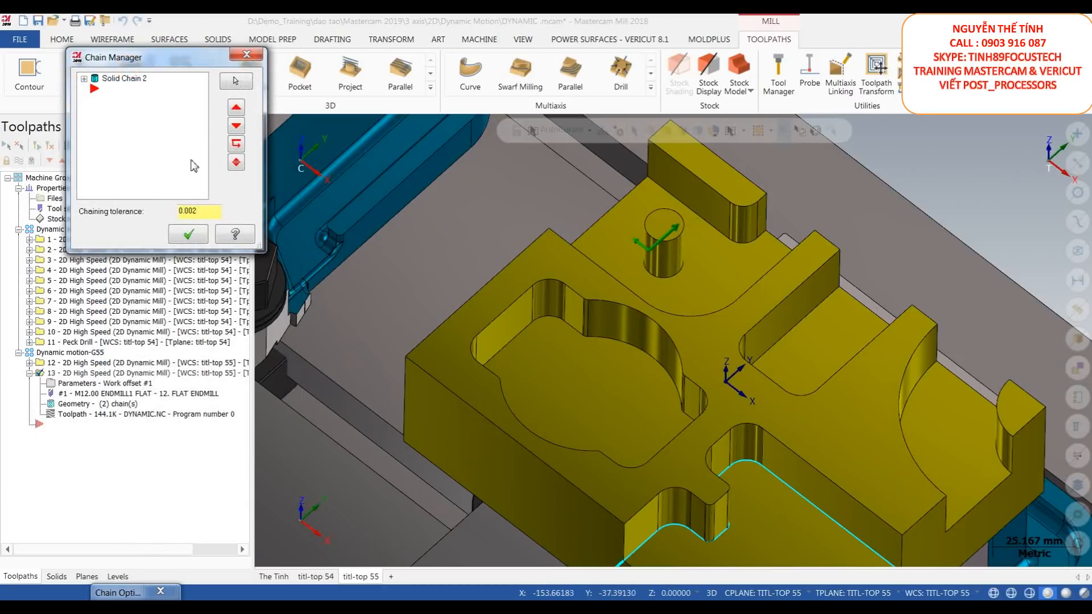
right_click(134, 88)
left_click(166, 118)
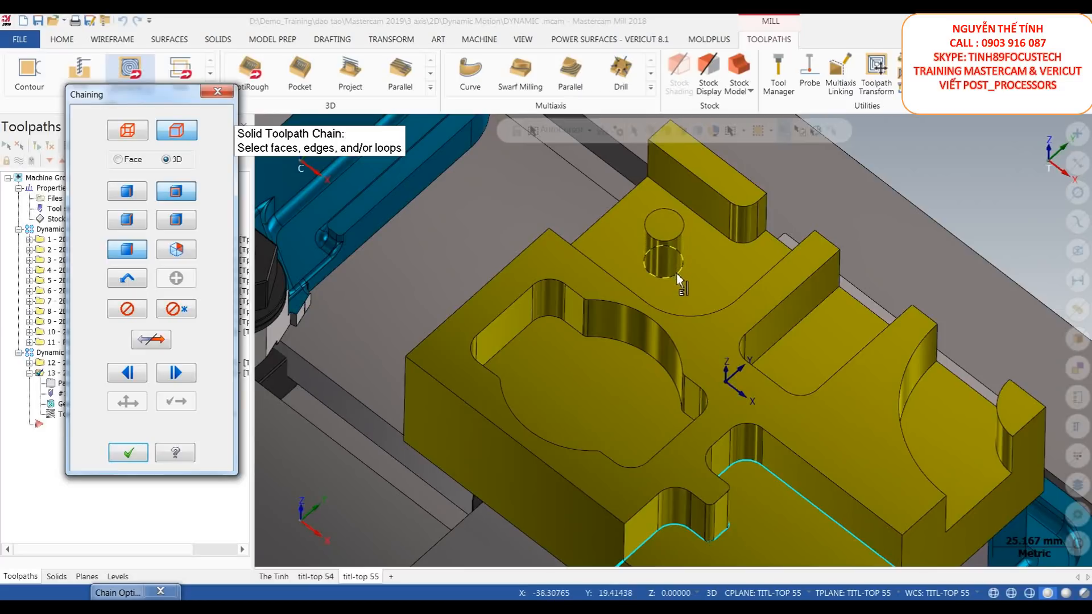
left_click(668, 241)
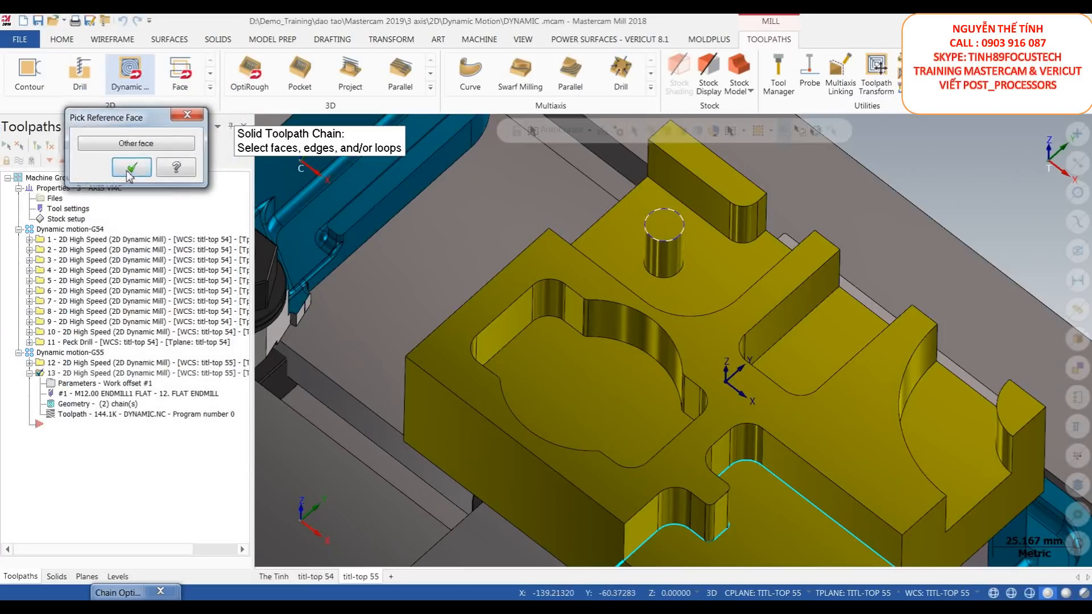
Step: Add the outlines of the main top face and the rounded back wall's top as avoidance chains, and accept the chain options
left_click(562, 240)
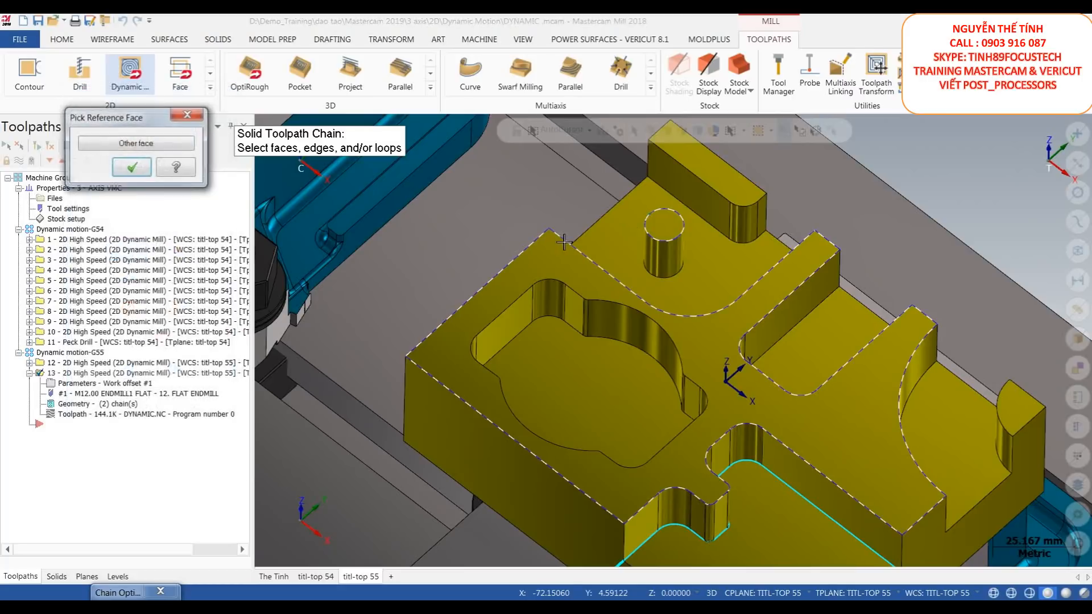
left_click(133, 169)
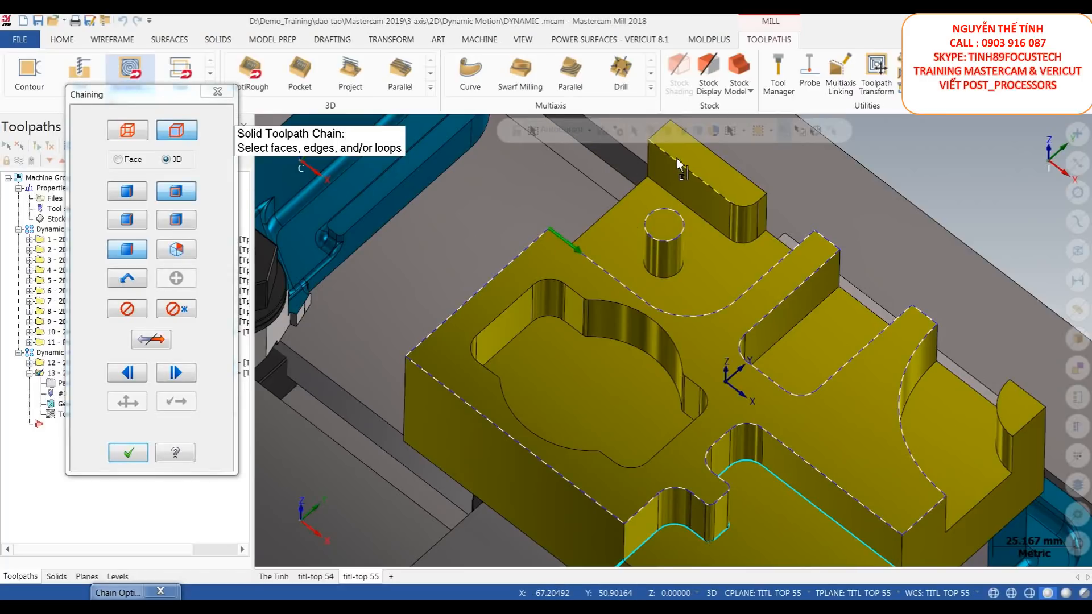
scroll(676, 159, "down", 2)
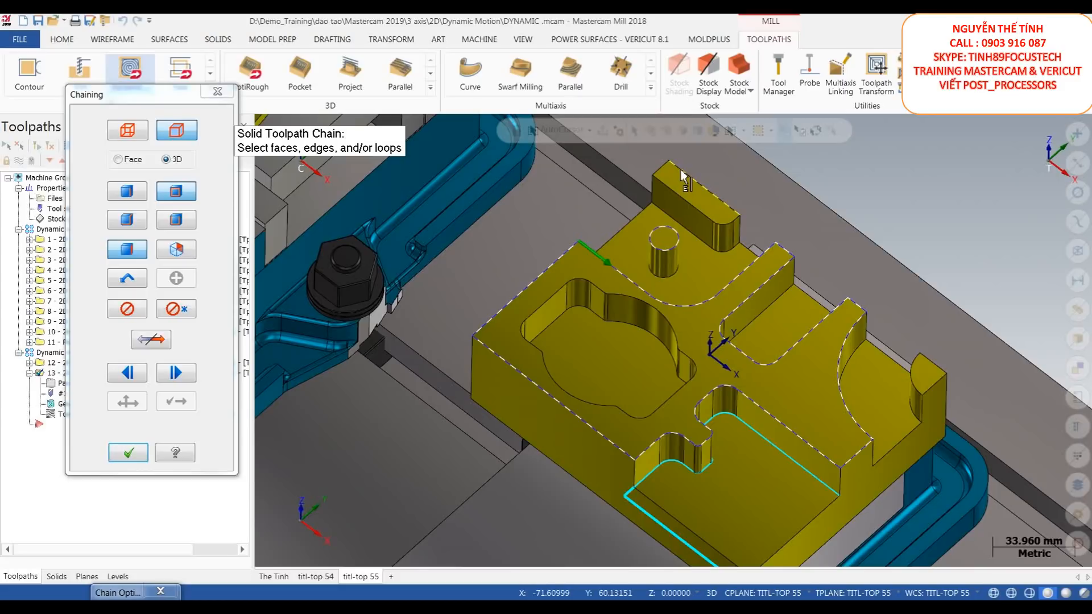
left_click(681, 171)
left_click(130, 169)
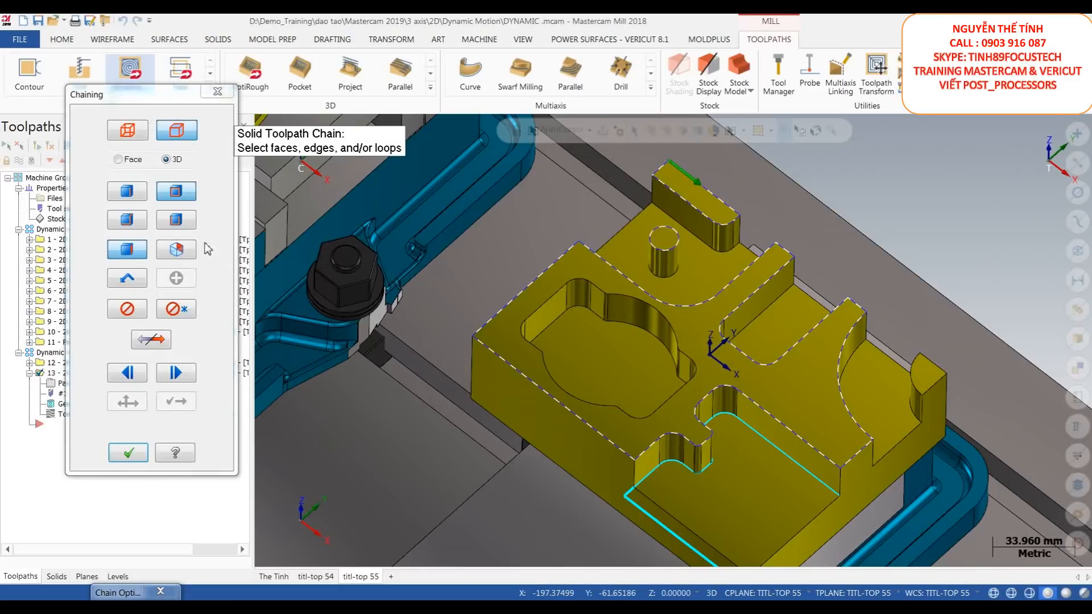
left_click(128, 453)
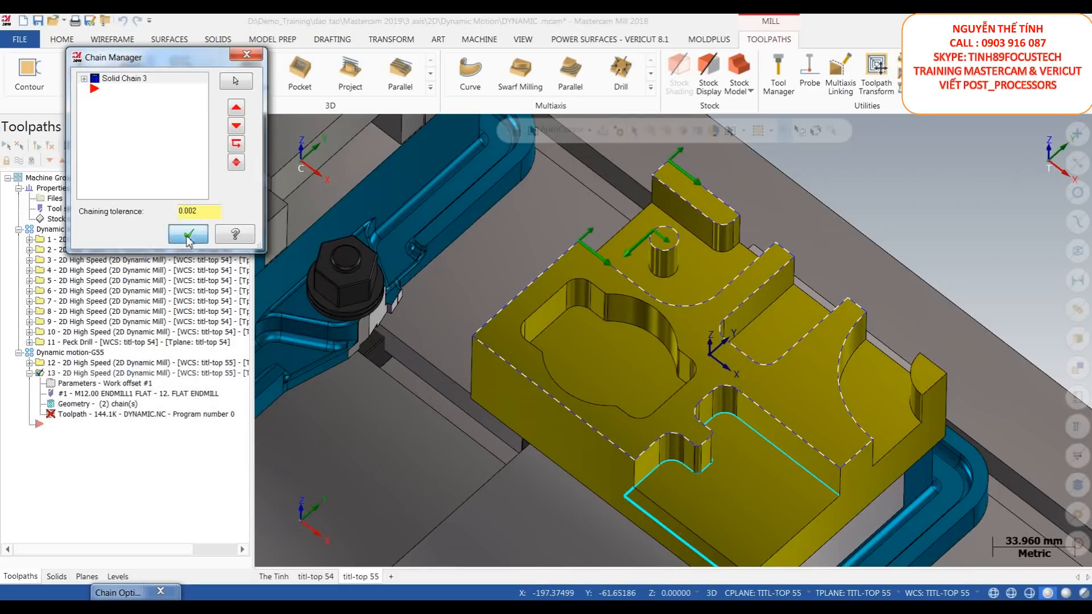
left_click(185, 238)
left_click(164, 460)
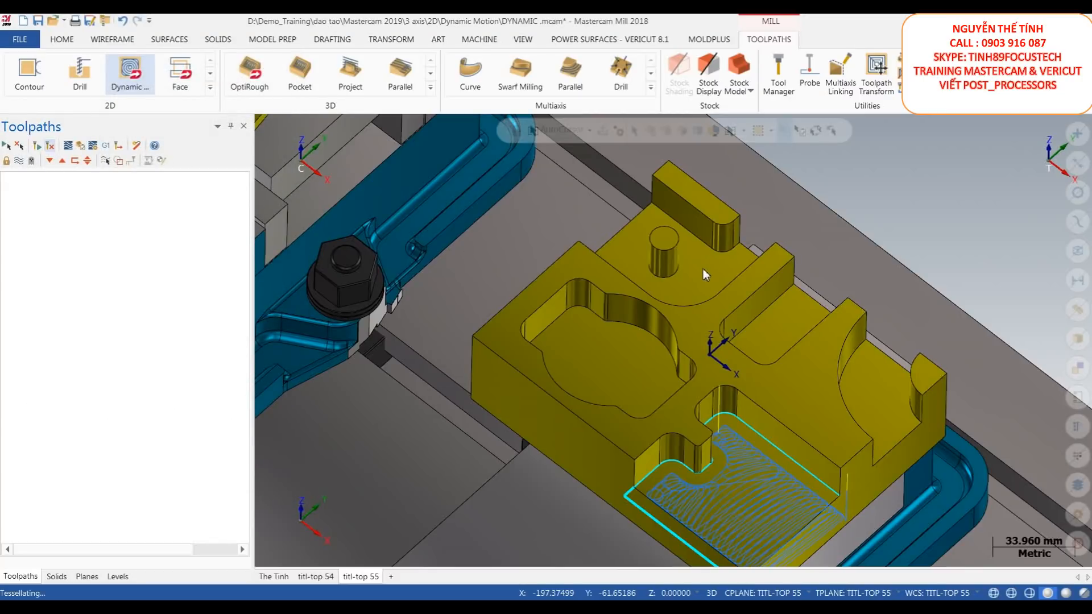
Step: Change the tool of operation 13 to the 6 Flat Endmill and regenerate its toolpath
mouse_move(690, 269)
middle_mouse_down()
mouse_move(671, 328)
mouse_move(693, 279)
mouse_move(653, 296)
mouse_move(742, 261)
mouse_move(678, 271)
mouse_move(676, 252)
middle_mouse_up()
scroll(728, 263, "up", 2)
scroll(728, 264, "up", 1)
scroll(653, 288, "down", 6)
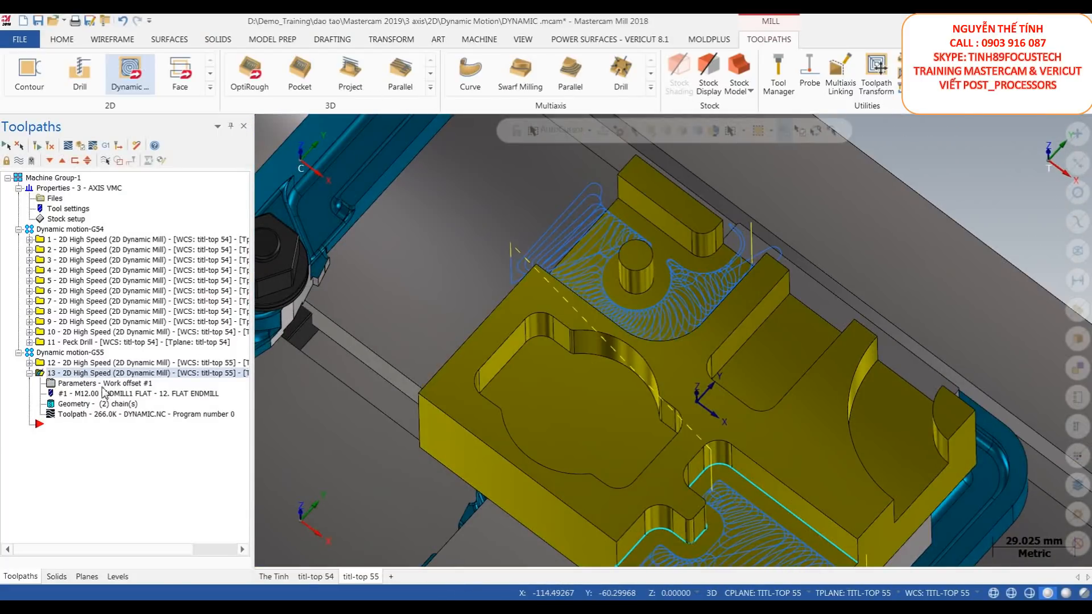
left_click(103, 393)
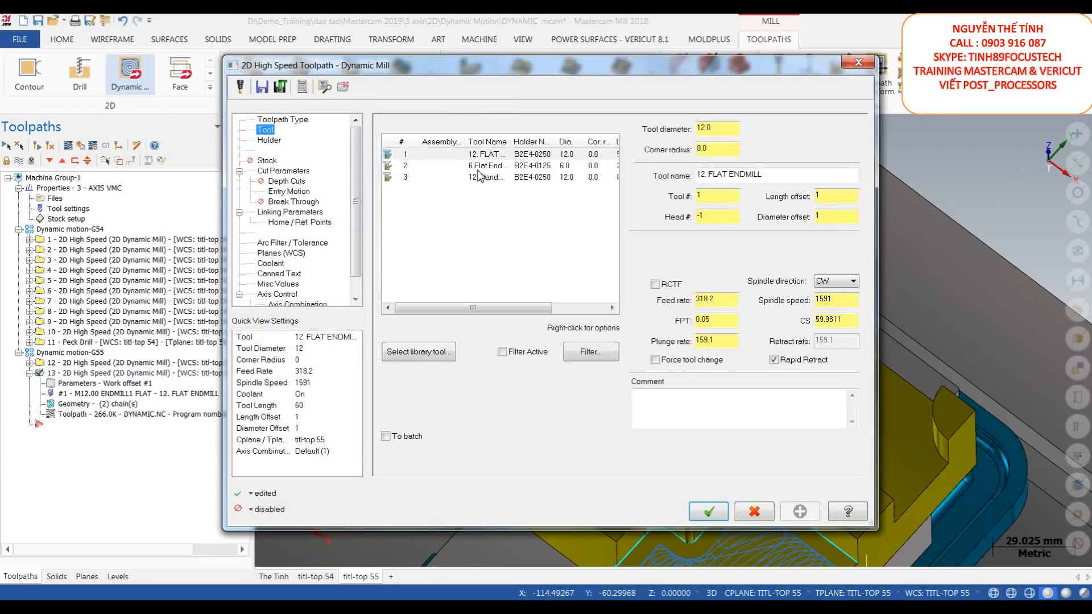
left_click(707, 514)
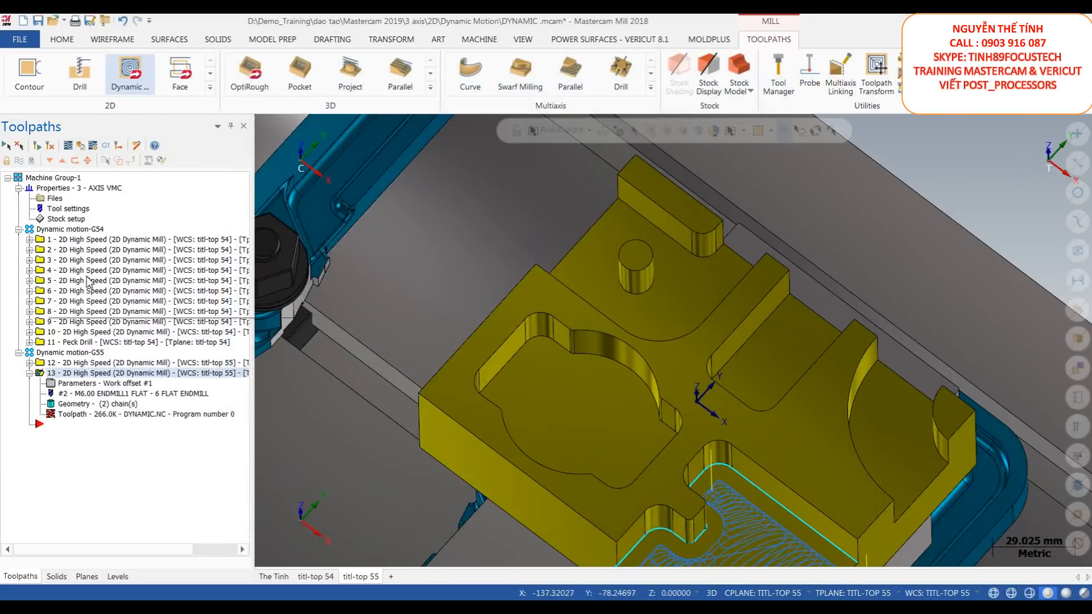
left_click(50, 146)
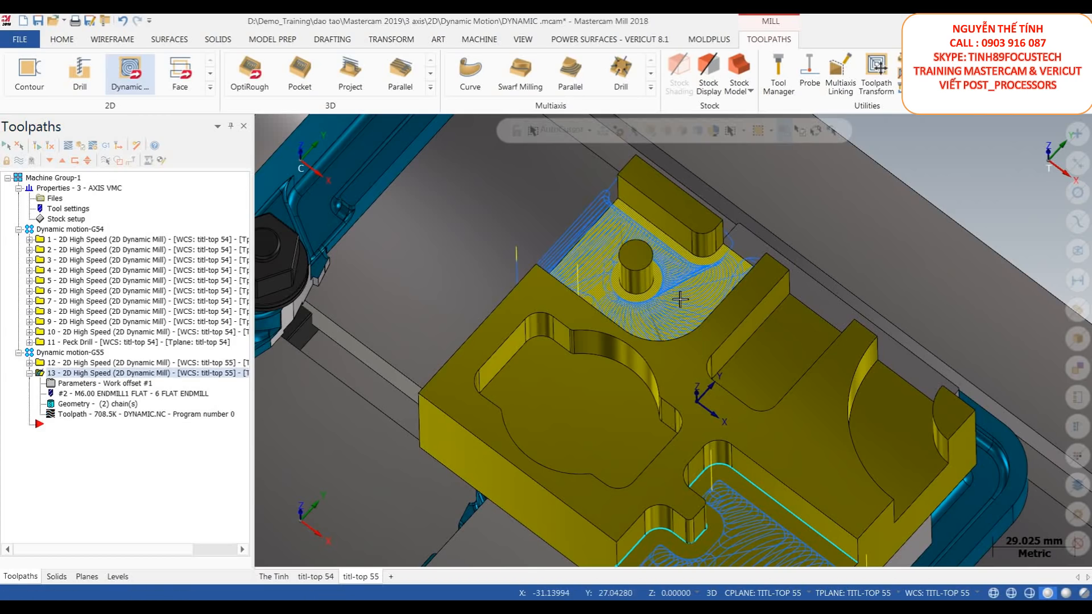
Step: Examine the regenerated toolpath around the boss and back wall in top and isometric views
mouse_move(671, 295)
middle_mouse_down()
mouse_move(666, 321)
mouse_move(682, 336)
mouse_move(707, 299)
mouse_move(672, 341)
mouse_move(673, 322)
mouse_move(655, 314)
middle_mouse_up()
scroll(760, 230, "up", 2)
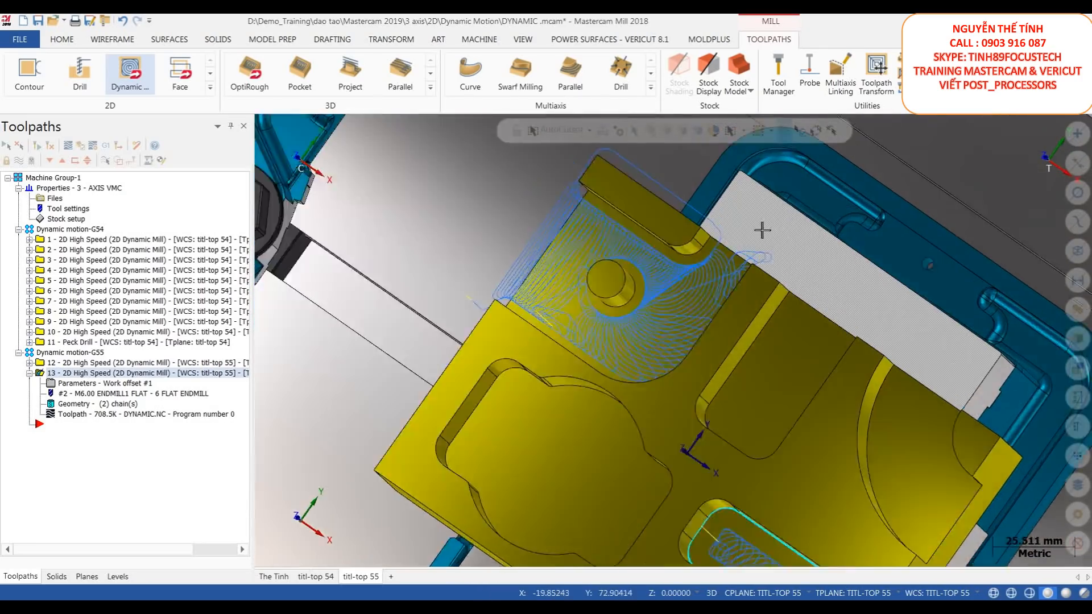
mouse_move(707, 251)
middle_mouse_down()
mouse_move(658, 295)
mouse_move(700, 227)
mouse_move(670, 230)
mouse_move(705, 242)
mouse_move(767, 235)
middle_mouse_up()
right_click(767, 235)
left_click(762, 276)
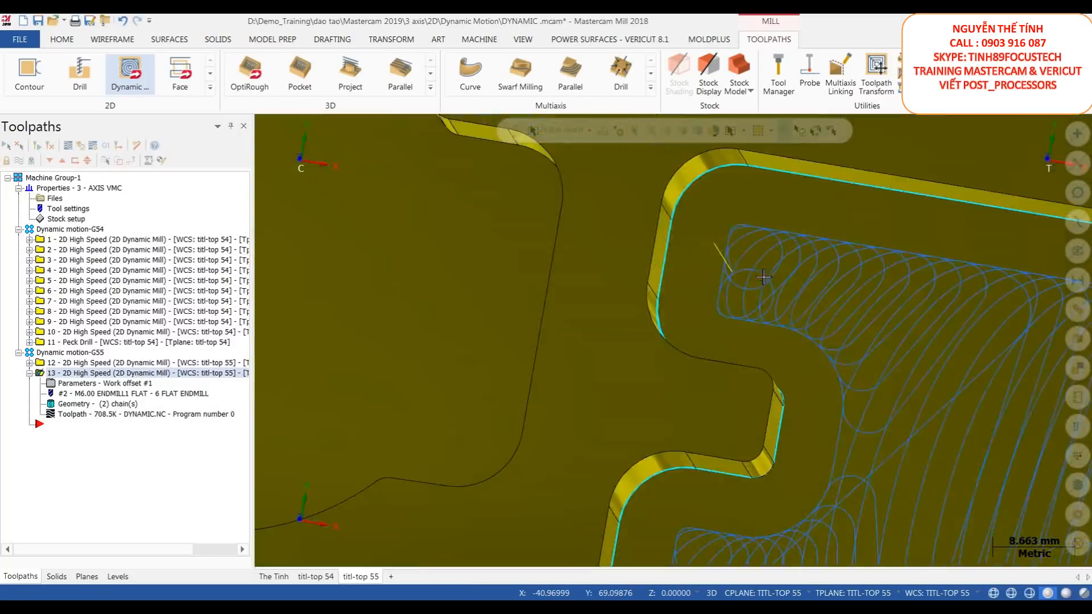
scroll(697, 480, "down", 9)
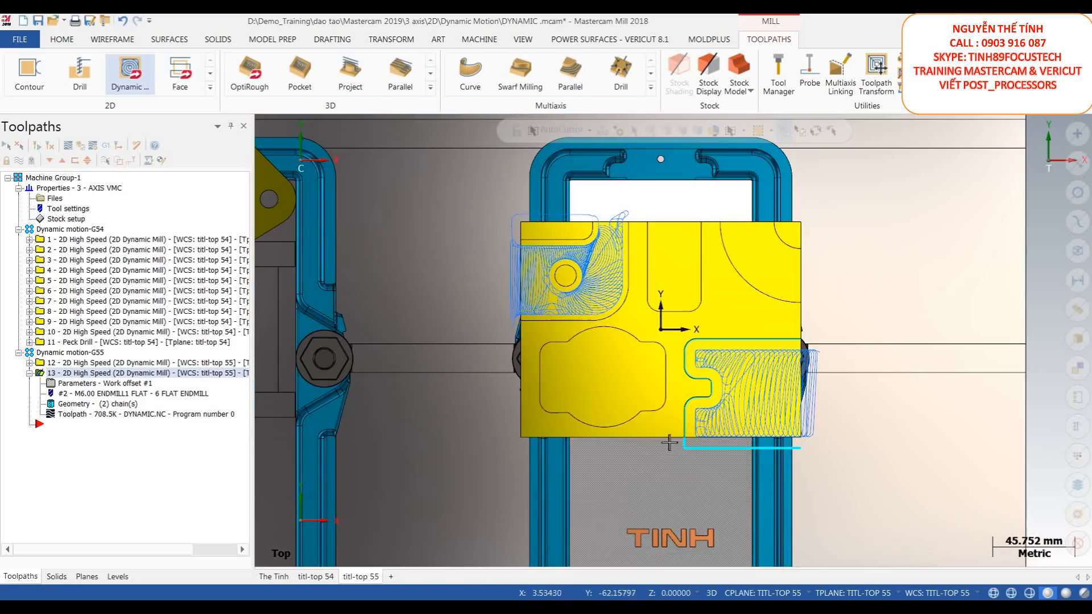
middle_click_drag(712, 274, 622, 237)
scroll(643, 225, "up", 6)
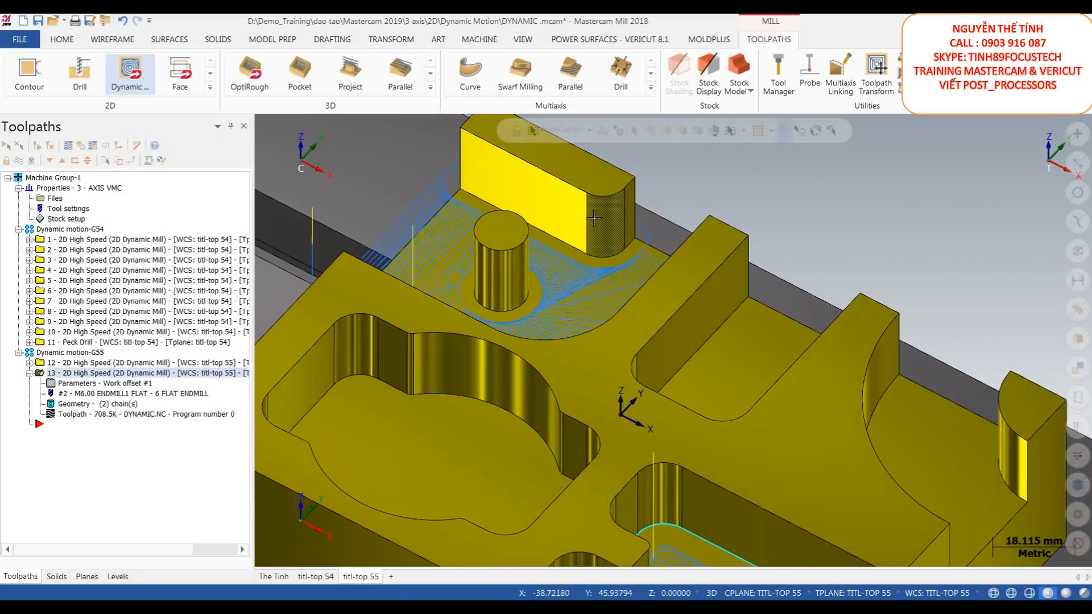
scroll(675, 240, "down", 1)
scroll(653, 240, "down", 1)
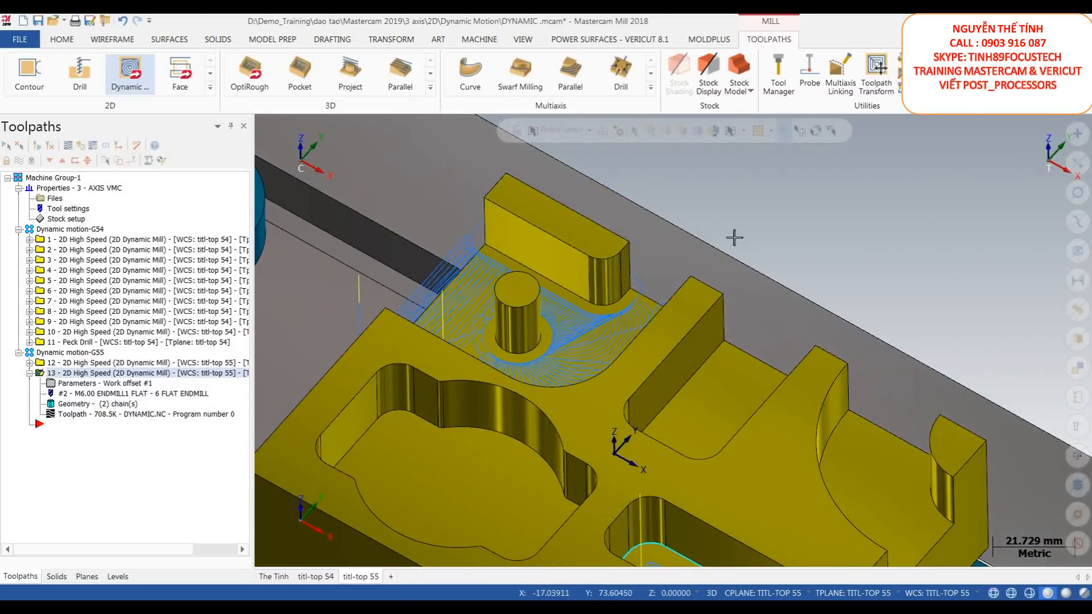
Step: Try a retract option other than Never for motion beyond the gap size in operation 13 and regenerate the toolpath
left_click(117, 384)
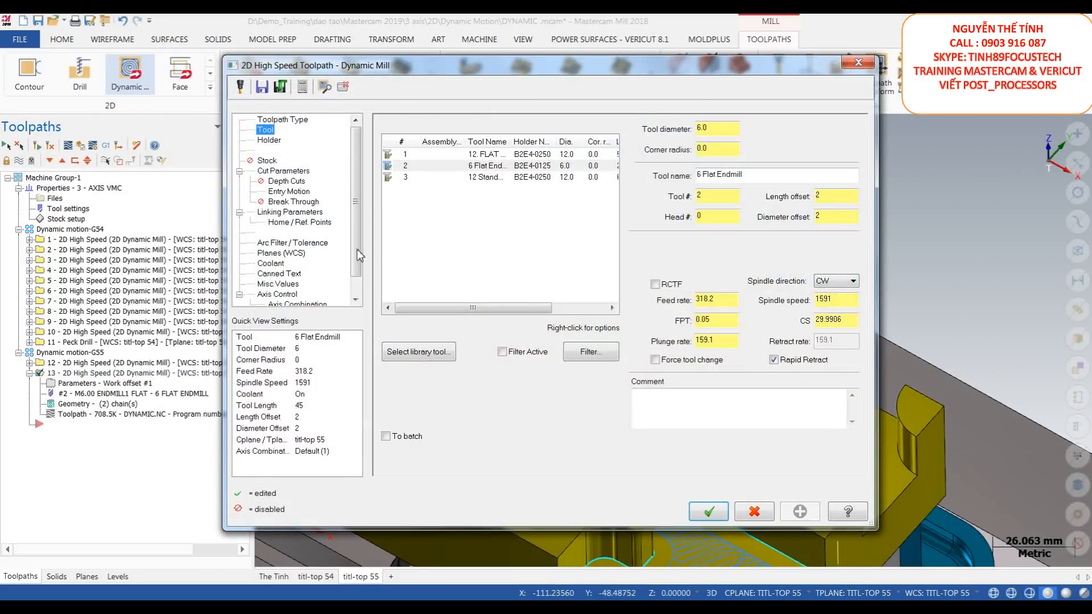
left_click(302, 171)
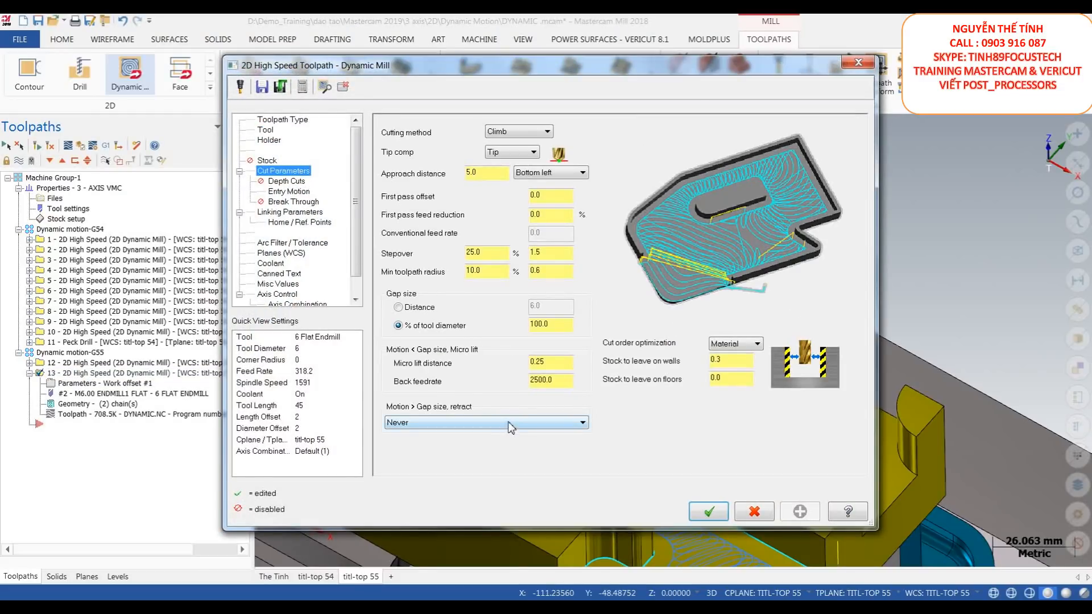
left_click(523, 423)
left_click(488, 443)
left_click(707, 512)
left_click(51, 146)
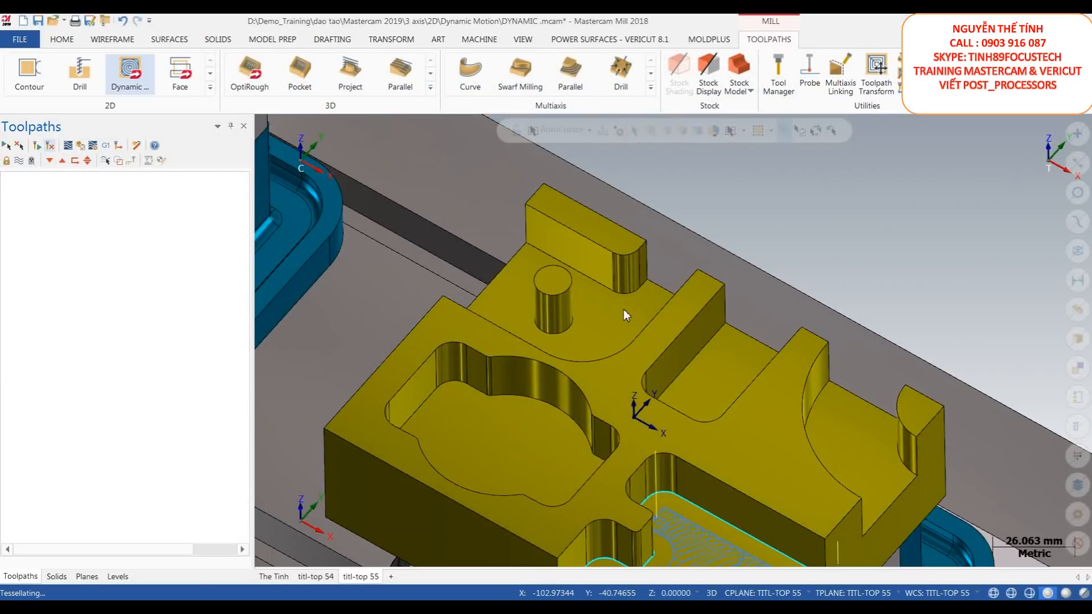
middle_click_drag(640, 293, 641, 322)
middle_click_drag(569, 218, 633, 288)
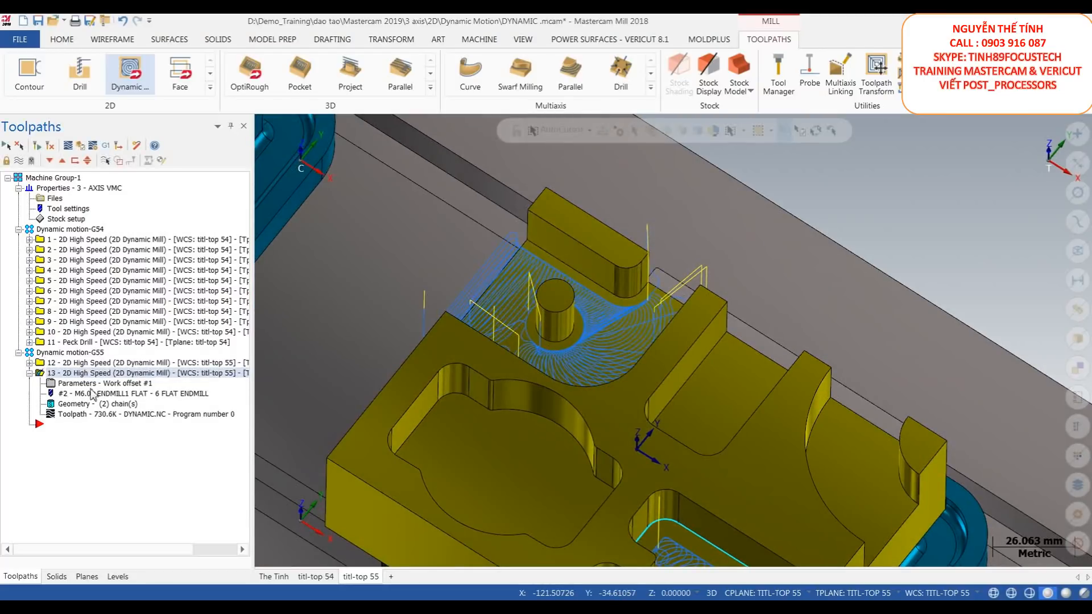
Step: Set the retract for motion beyond the gap size back to Never in operation 13 and regenerate the toolpath
left_click(108, 385)
left_click(506, 421)
left_click(474, 442)
left_click(467, 424)
left_click(463, 443)
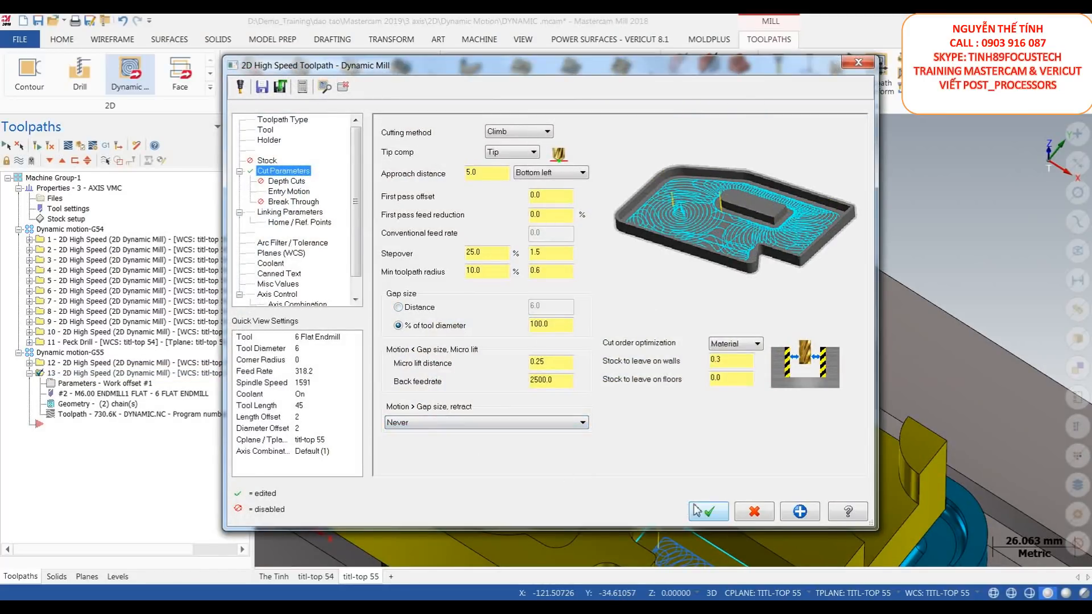
left_click(708, 511)
left_click(37, 146)
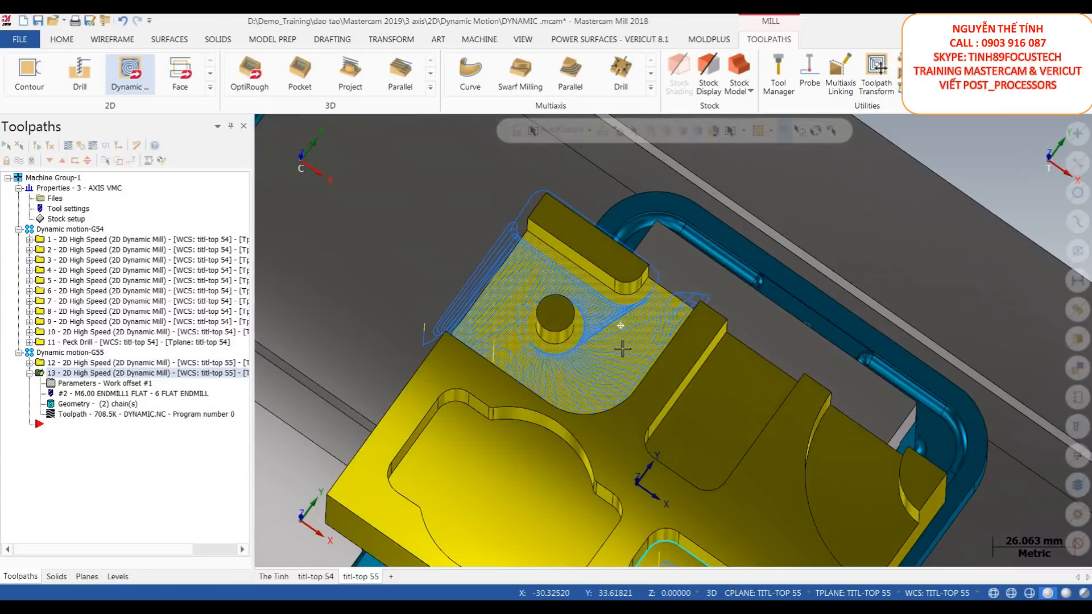
mouse_move(622, 349)
middle_mouse_down()
mouse_move(649, 376)
mouse_move(609, 357)
mouse_move(617, 342)
mouse_move(651, 360)
mouse_move(625, 363)
middle_mouse_up()
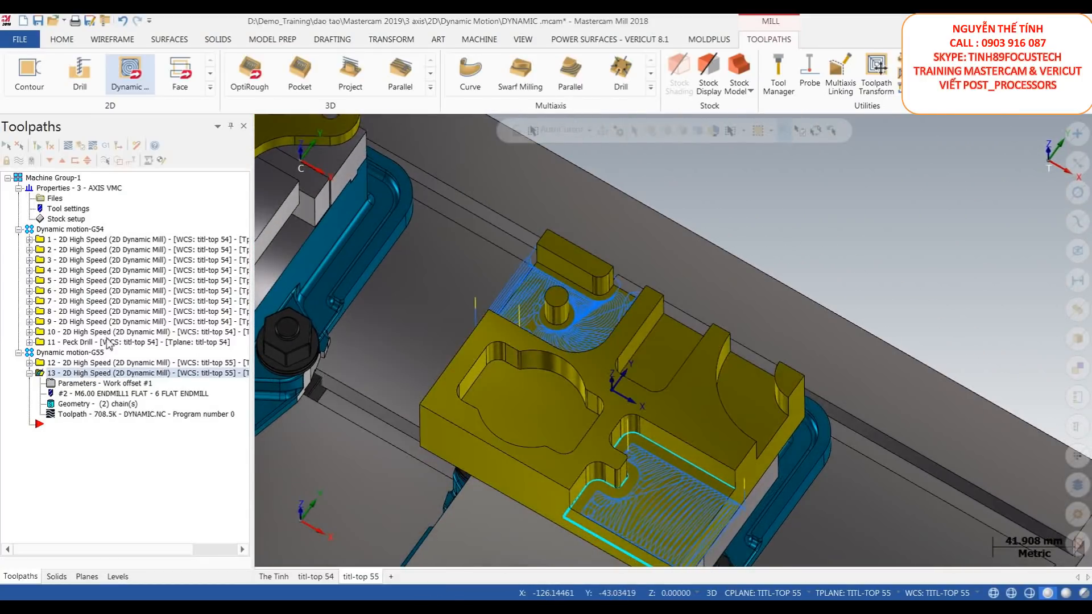
Step: Start a new Dynamic Mill operation and chain the open slot's floor edges from one open end around to the other as the machining region
left_click(29, 374)
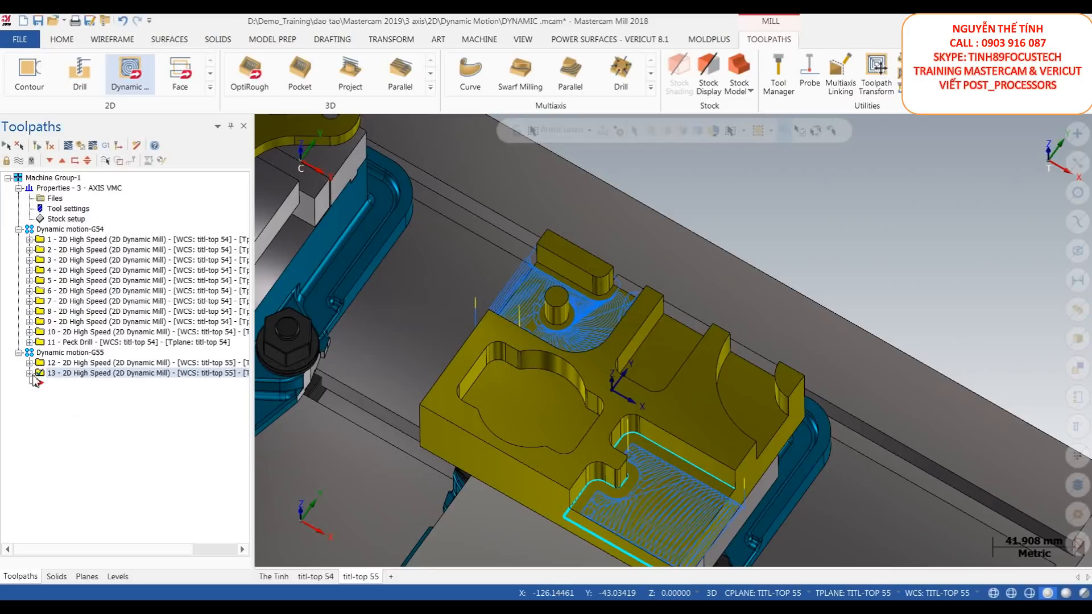
left_click(130, 71)
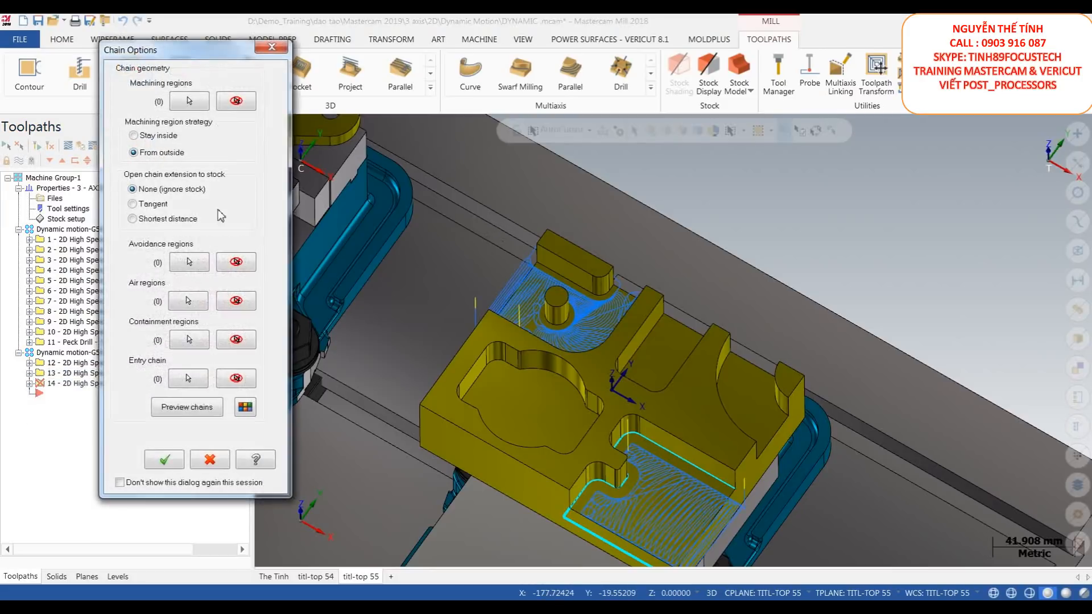
scroll(637, 314, "up", 2)
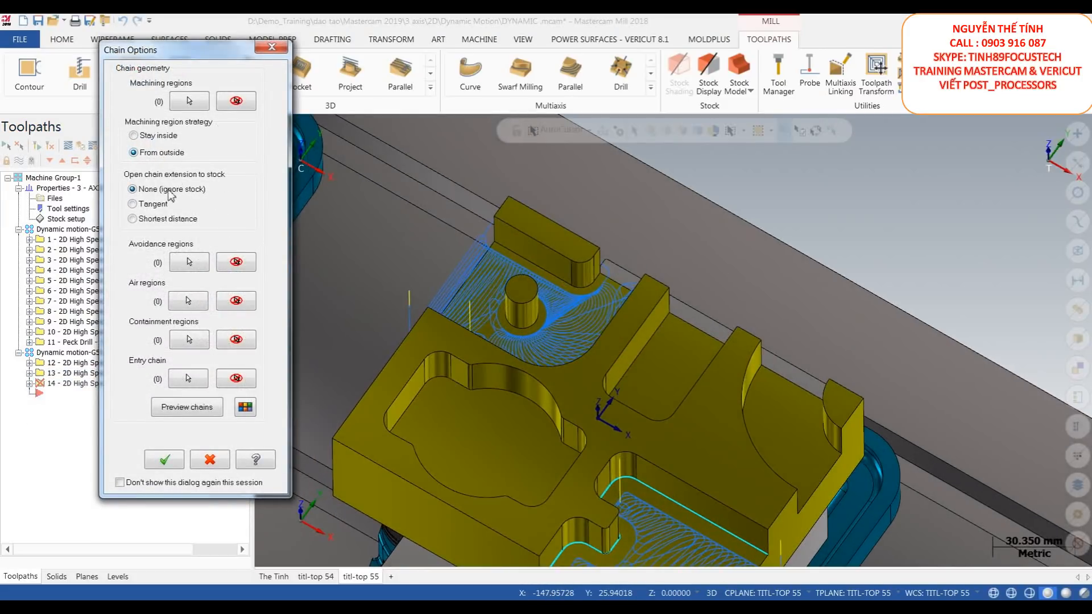
left_click(189, 101)
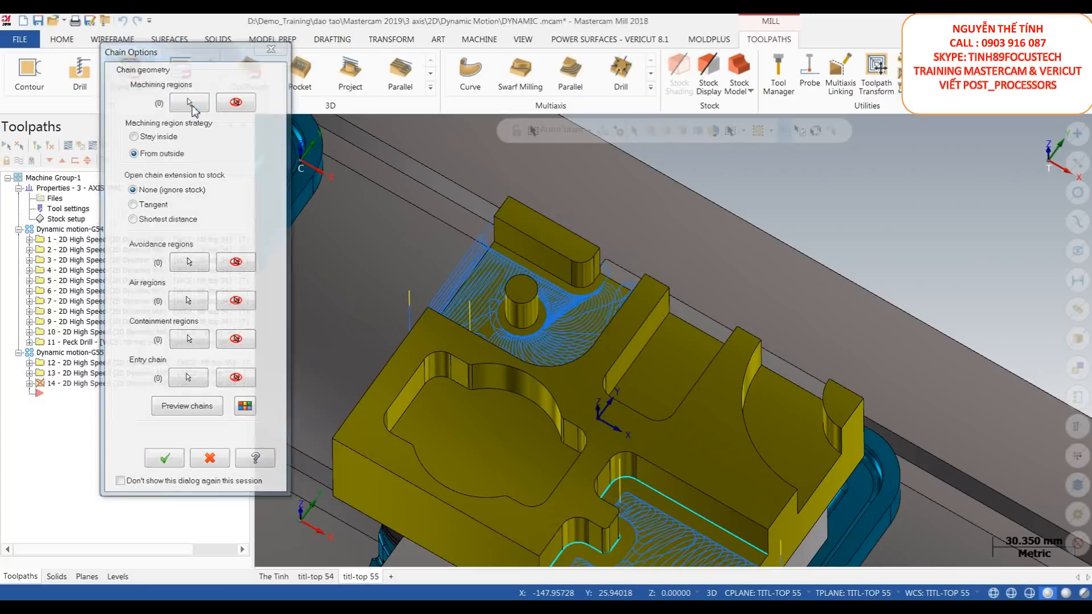
left_click(137, 225)
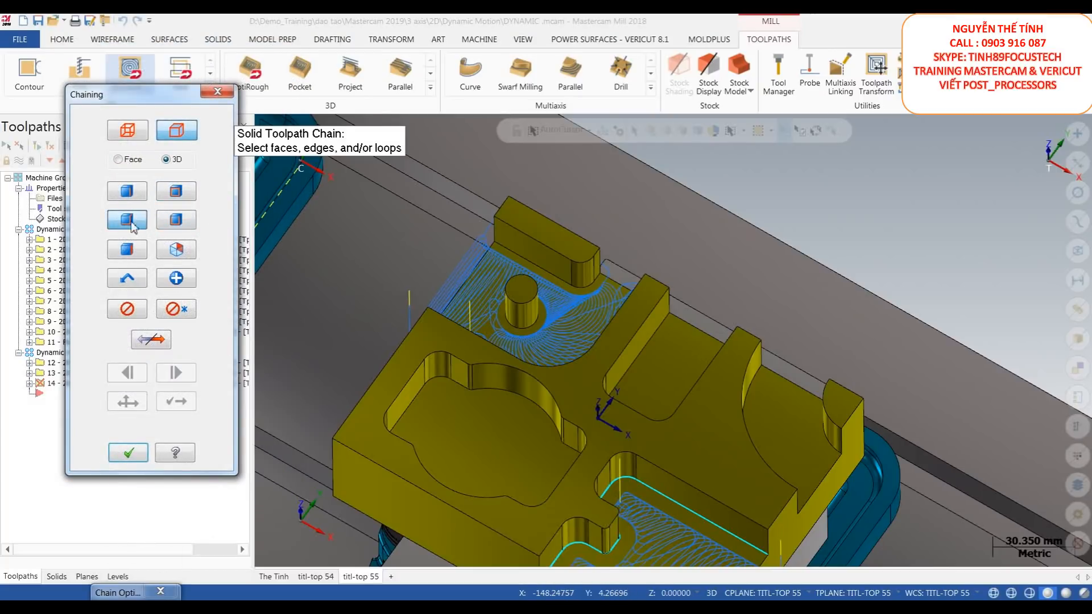
left_click(664, 326)
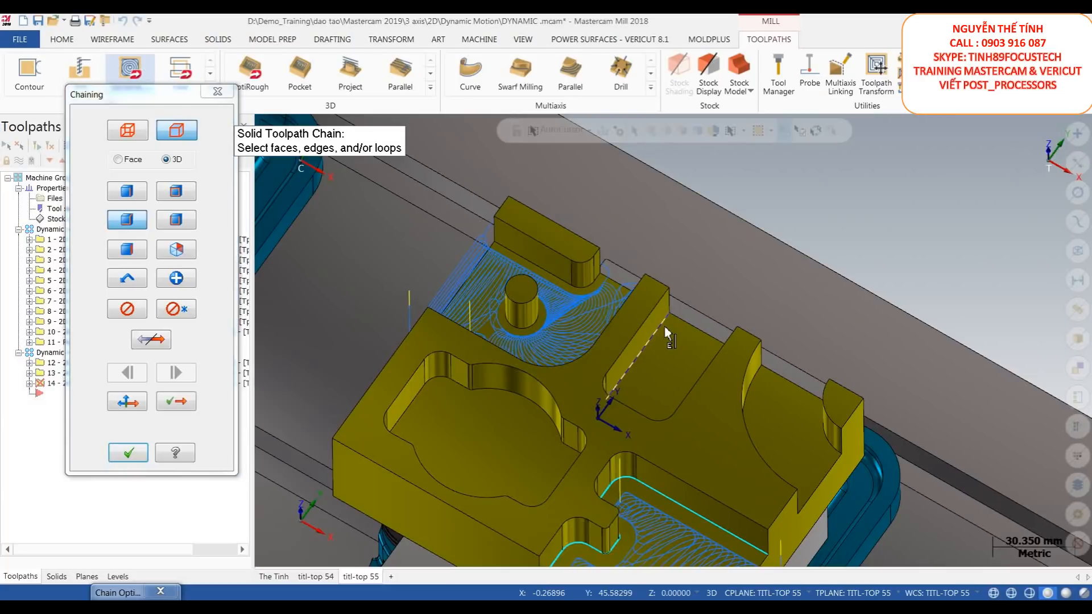
middle_click_drag(664, 325, 663, 387)
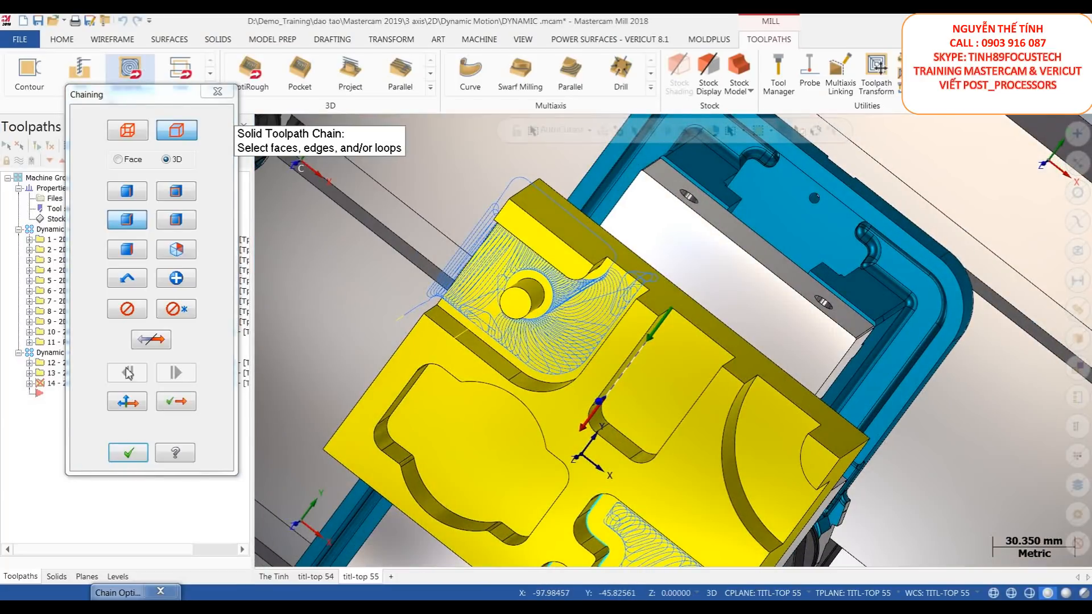
left_click(182, 407)
left_click(184, 407)
middle_click_drag(684, 424, 708, 378)
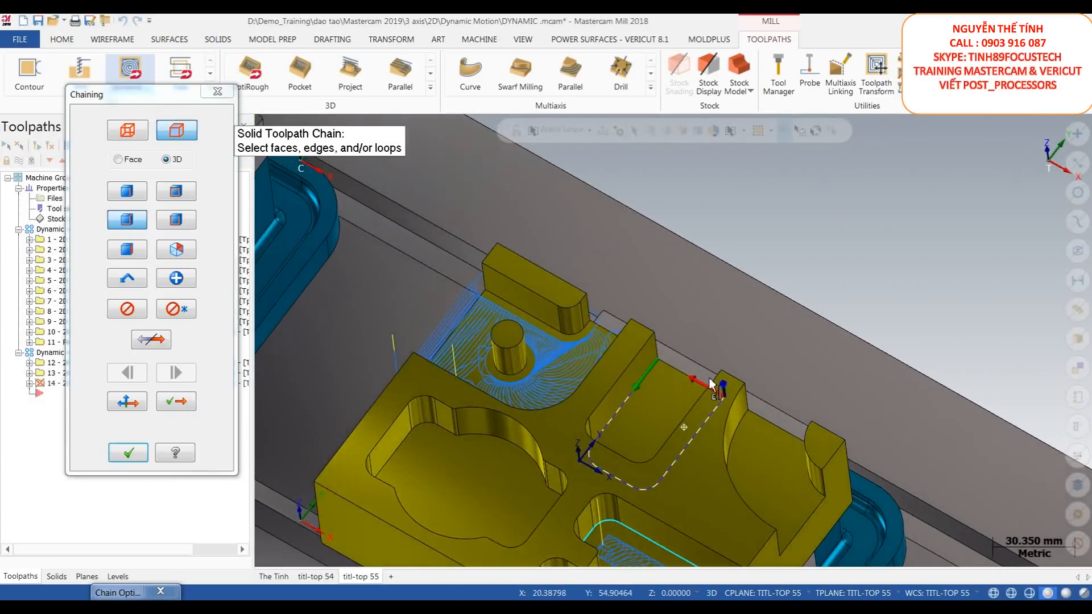
scroll(709, 378, "down", 2)
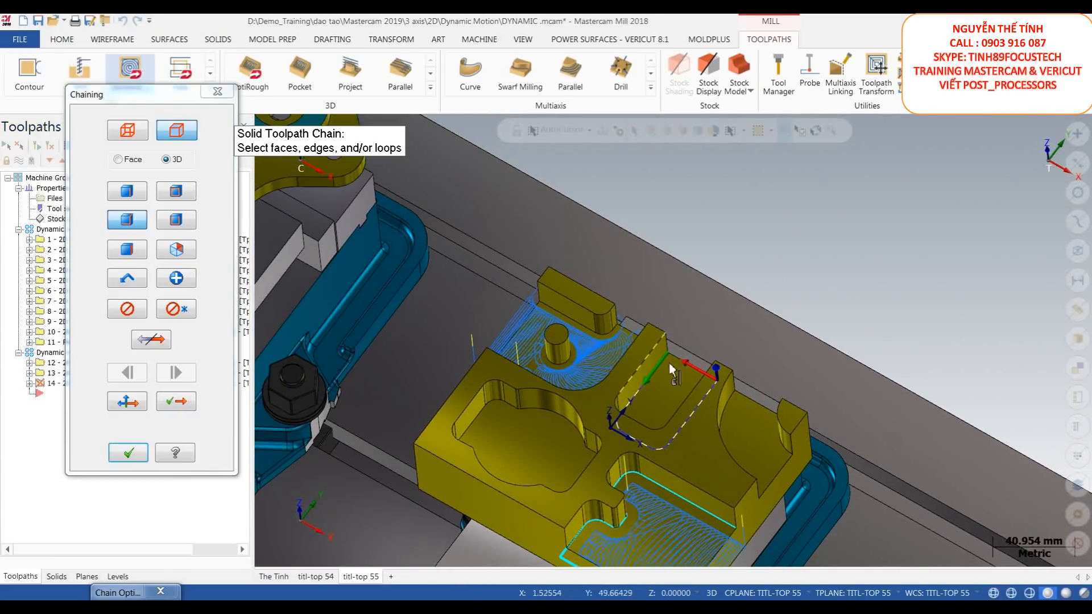
scroll(671, 401, "up", 2)
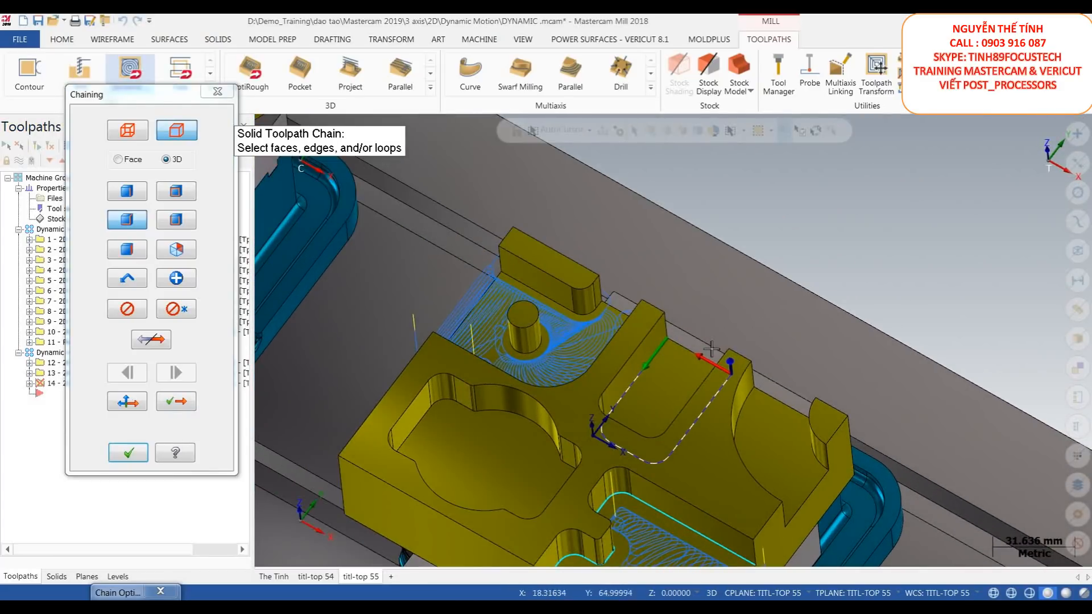
middle_click_drag(663, 385, 686, 361)
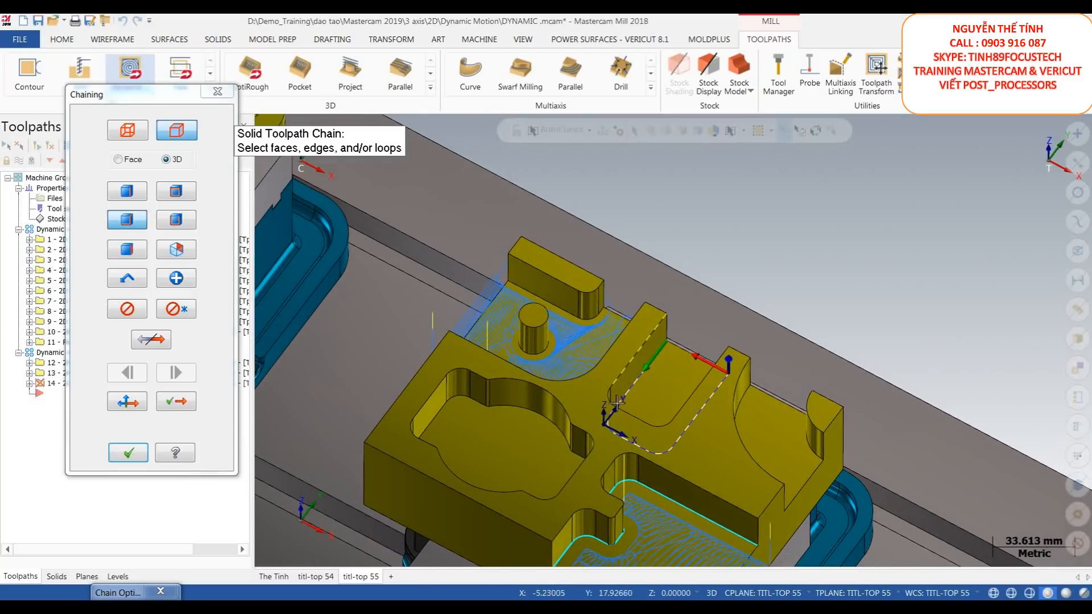
left_click(127, 452)
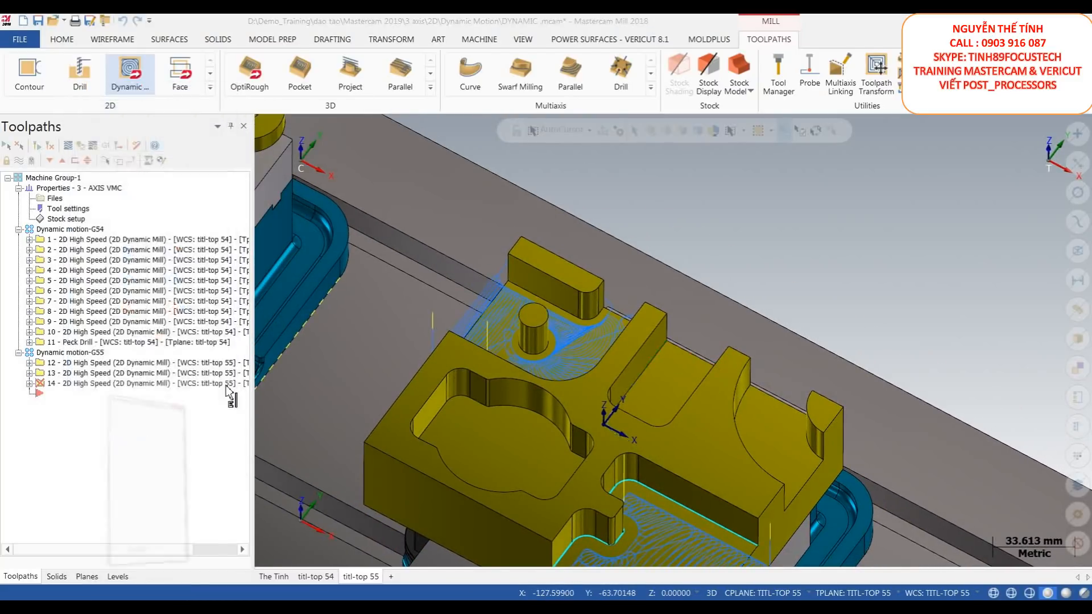
left_click(170, 456)
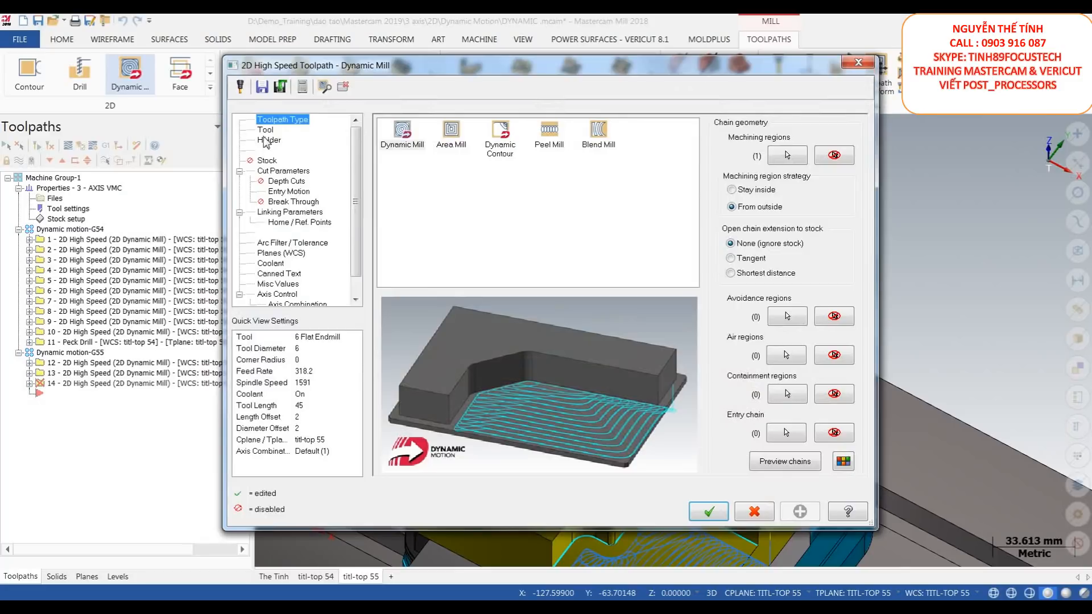
Step: Assign the 6 Flat Endmill to the slot operation and review its cut parameters, entry motion and break-through settings
left_click(269, 130)
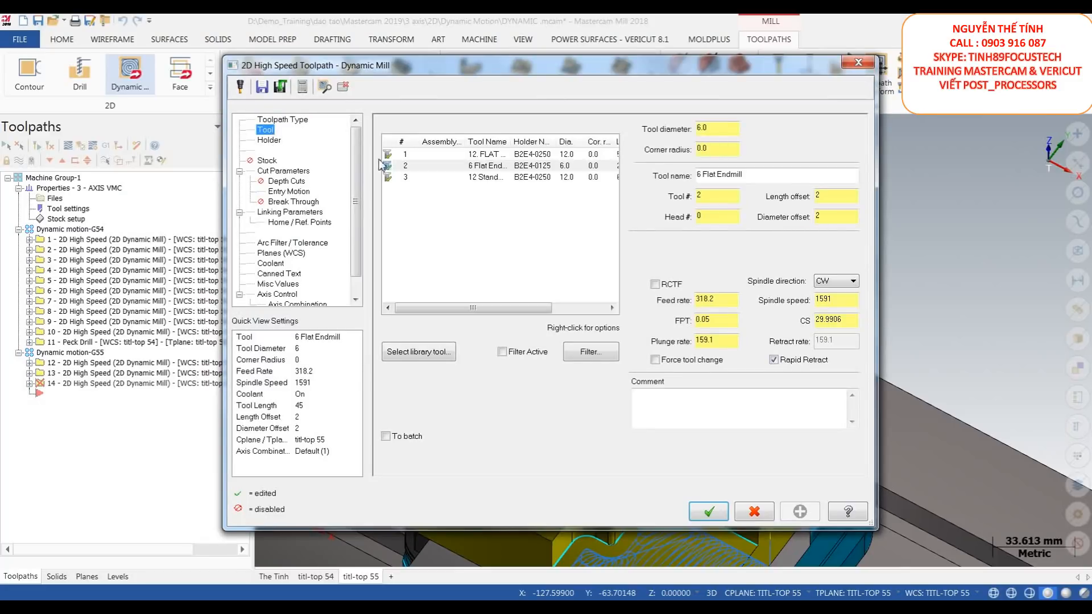
left_click(492, 169)
left_click(290, 171)
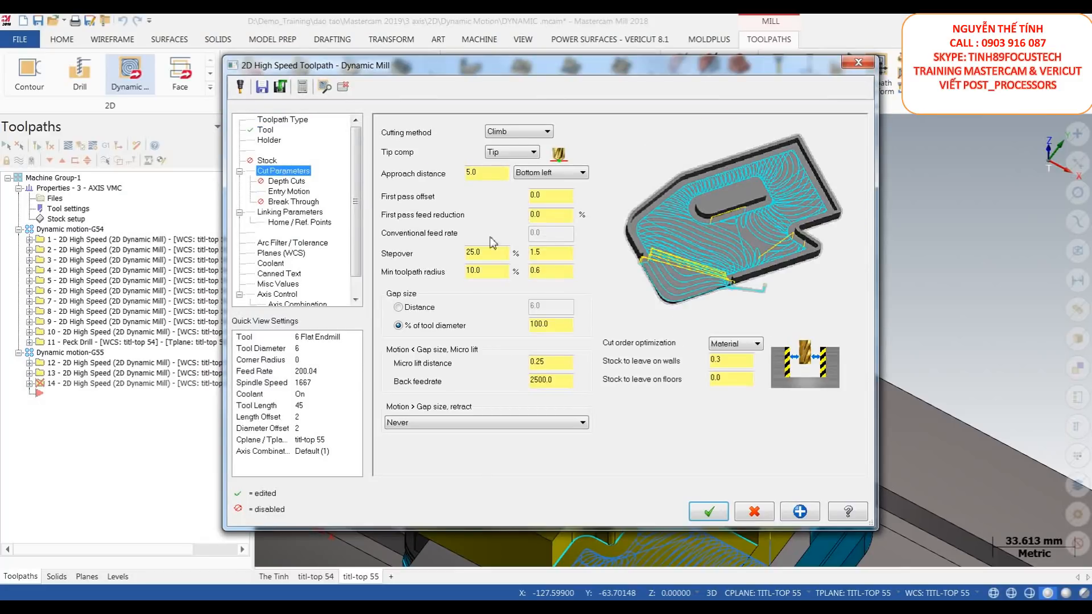
left_click(288, 192)
left_click(293, 202)
Step: Set the operation's depth by picking a point on the open slot's floor and generate the toolpath
left_click(298, 212)
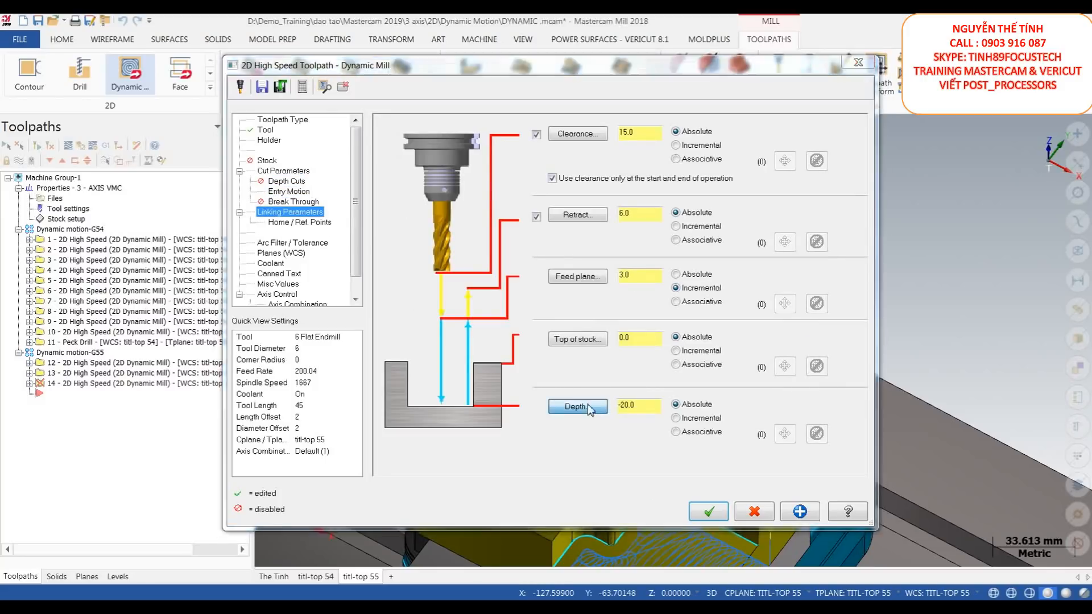
left_click(584, 408)
left_click(658, 356)
left_click(703, 509)
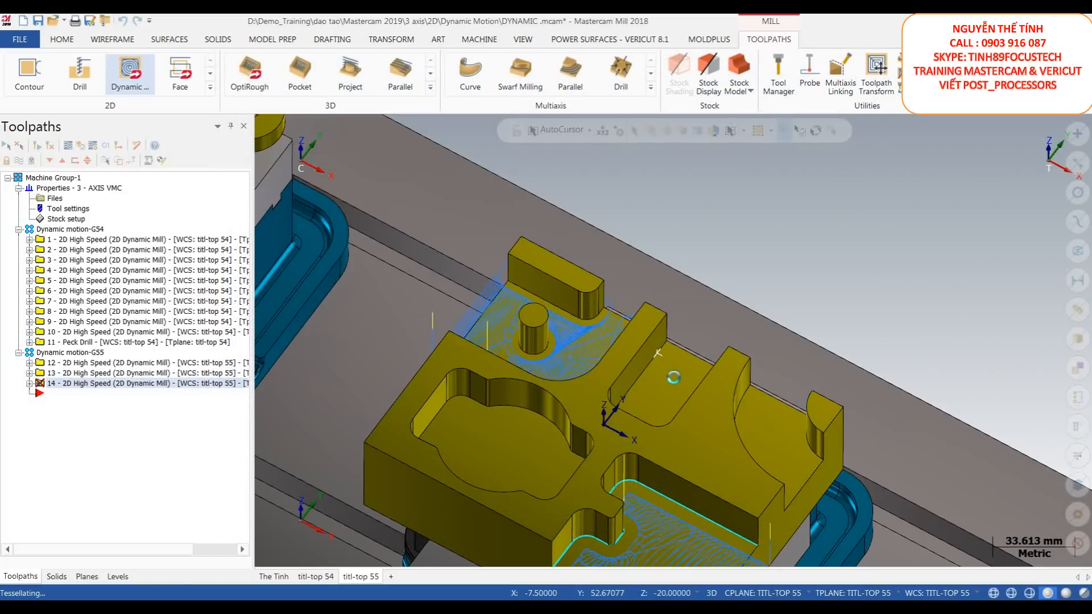
Step: Examine the generated slot toolpath and the neighbouring curved open channel from several angles
mouse_move(706, 363)
middle_mouse_down()
mouse_move(679, 397)
mouse_move(697, 382)
middle_mouse_up()
scroll(484, 358, "down", 3)
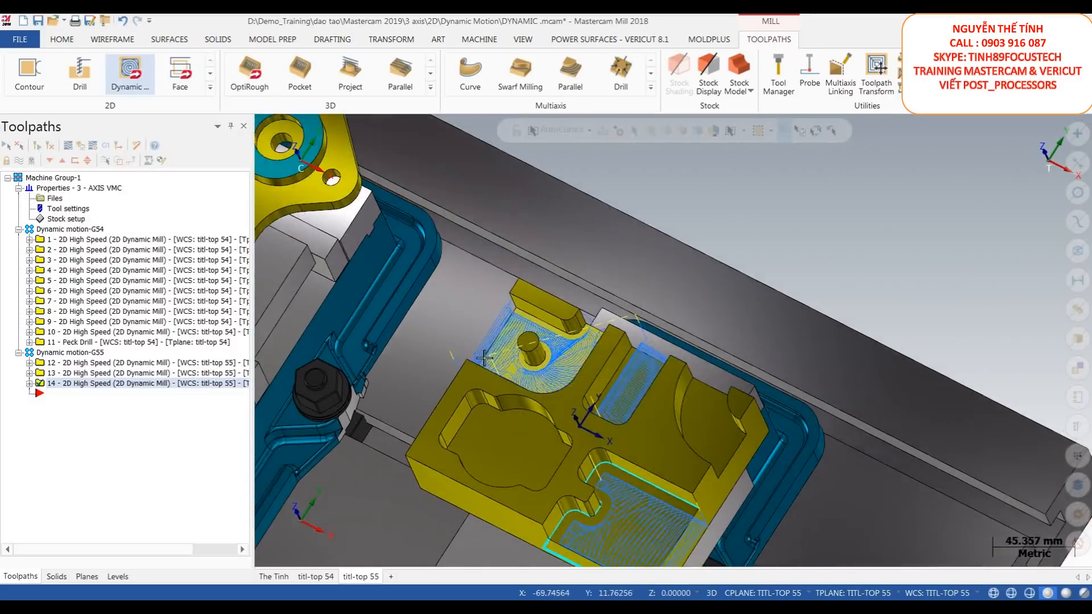
scroll(484, 358, "down", 1)
scroll(645, 414, "up", 5)
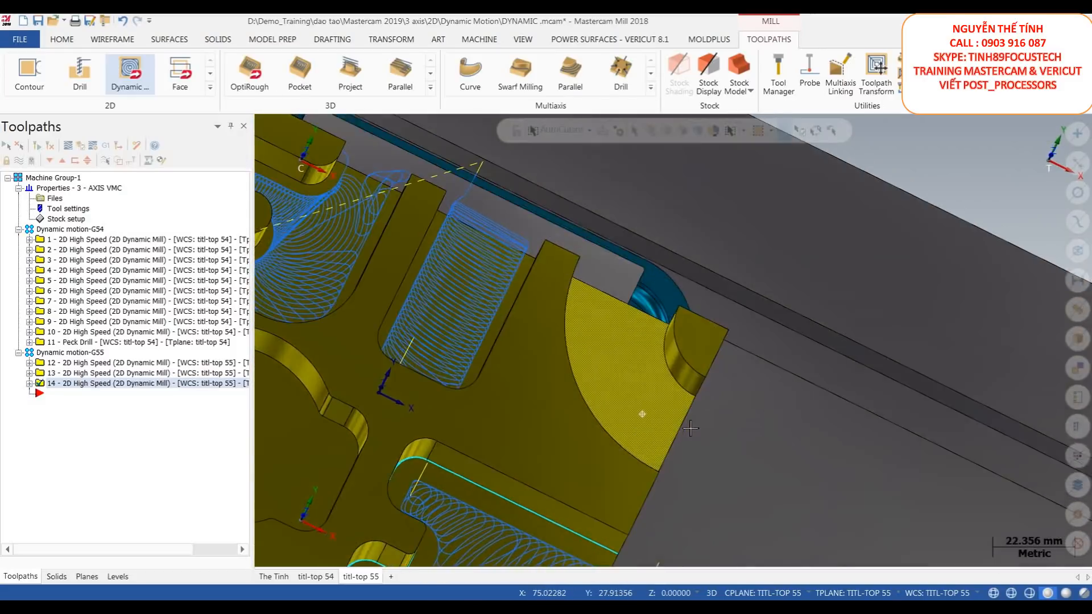
middle_click_drag(691, 428, 655, 404)
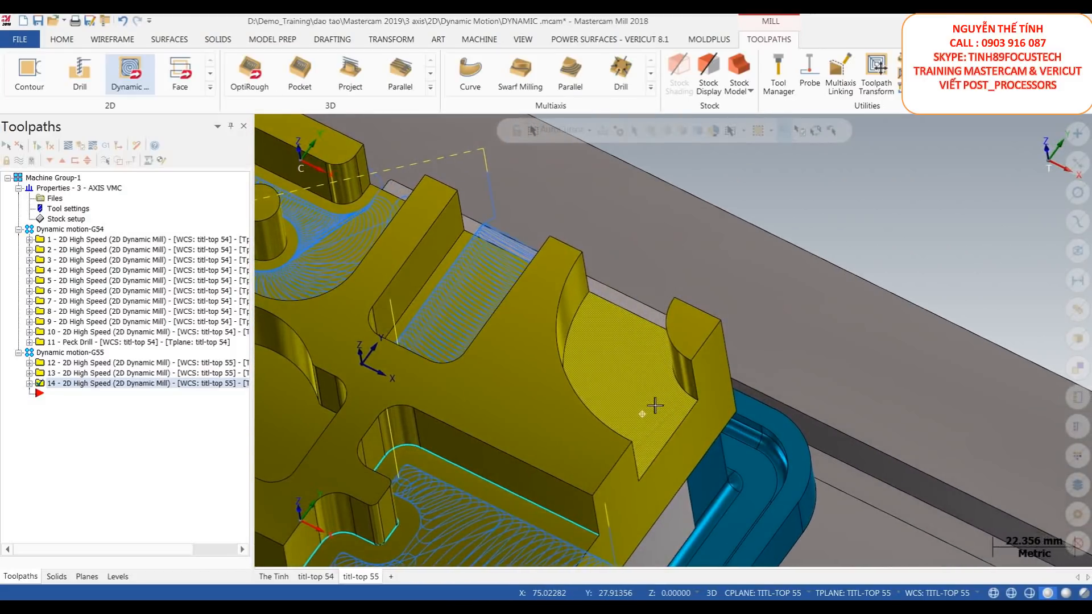
mouse_move(651, 381)
middle_mouse_down()
mouse_move(658, 370)
mouse_move(639, 368)
middle_mouse_up()
scroll(639, 368, "down", 2)
middle_click_drag(722, 373, 695, 370)
scroll(695, 370, "up", 1)
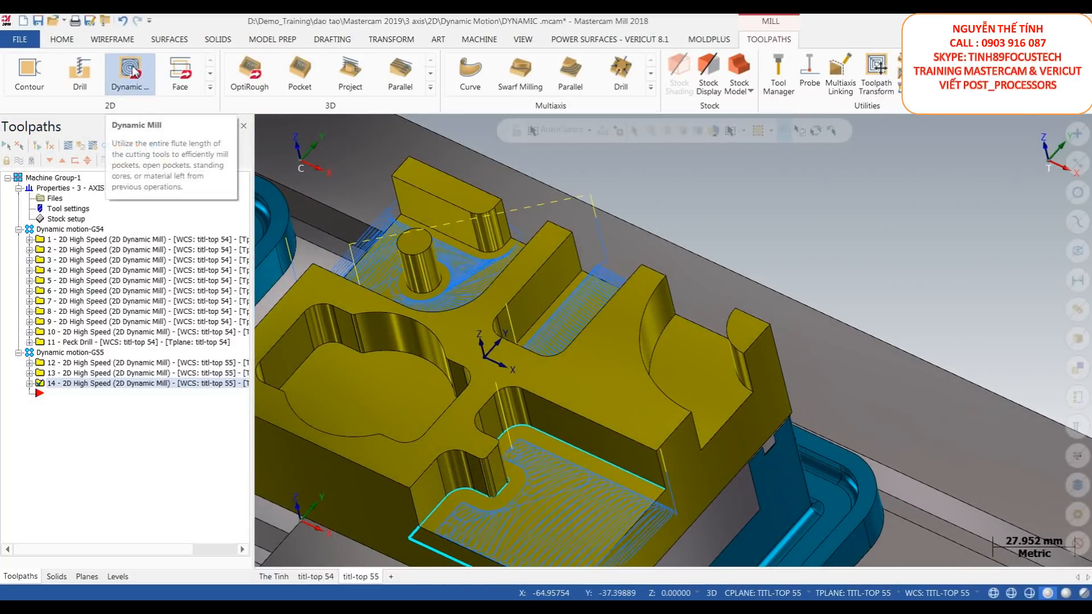
Step: Start a Peel Mill toolpath and chain the floor edges of the curved channel's two opposite walls
left_click(211, 87)
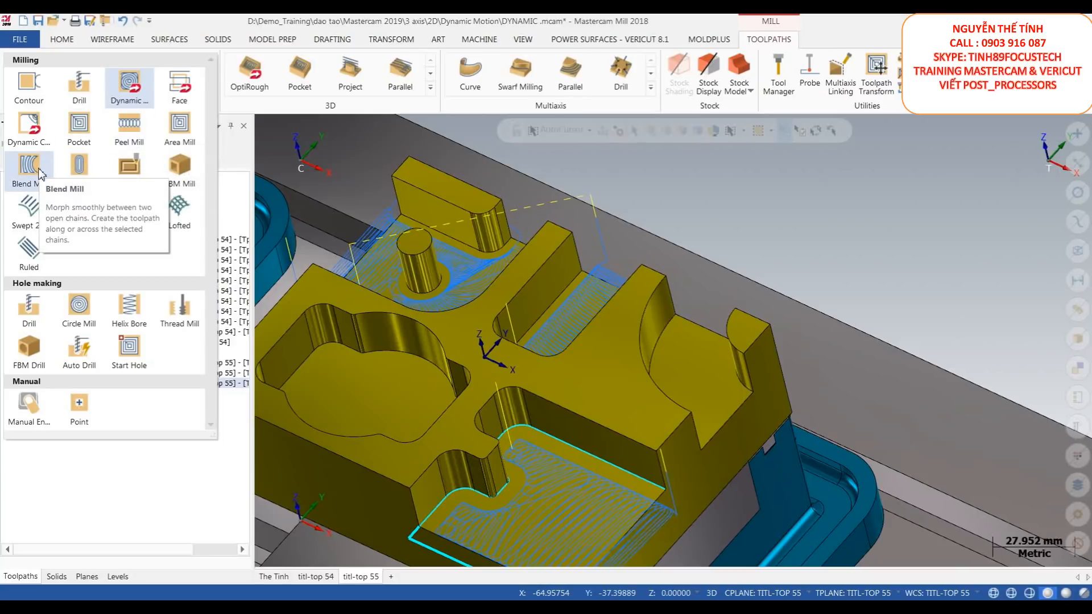
left_click(129, 126)
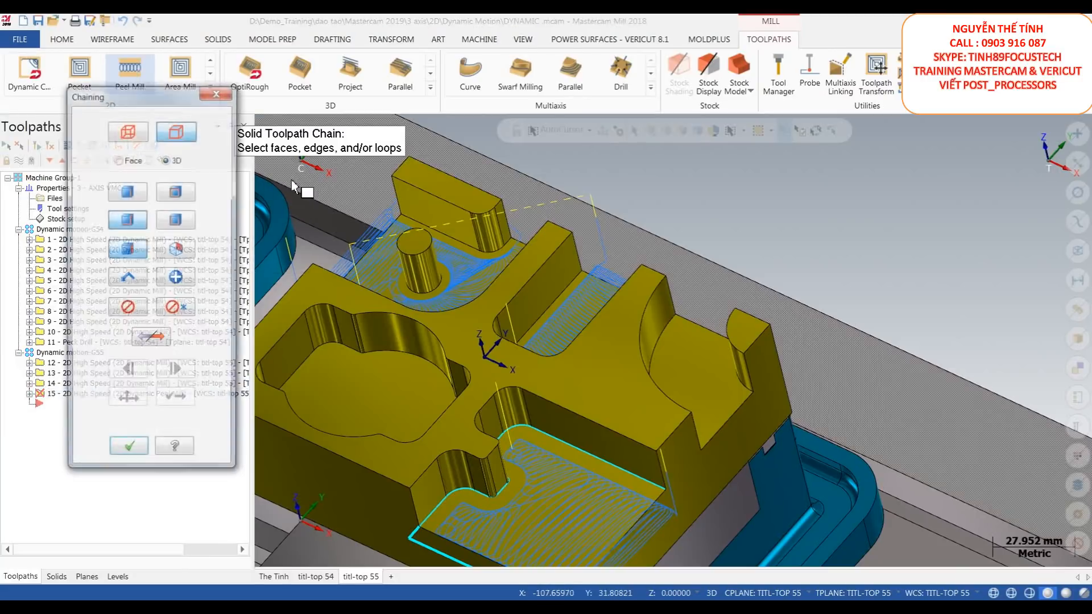
scroll(730, 373, "up", 3)
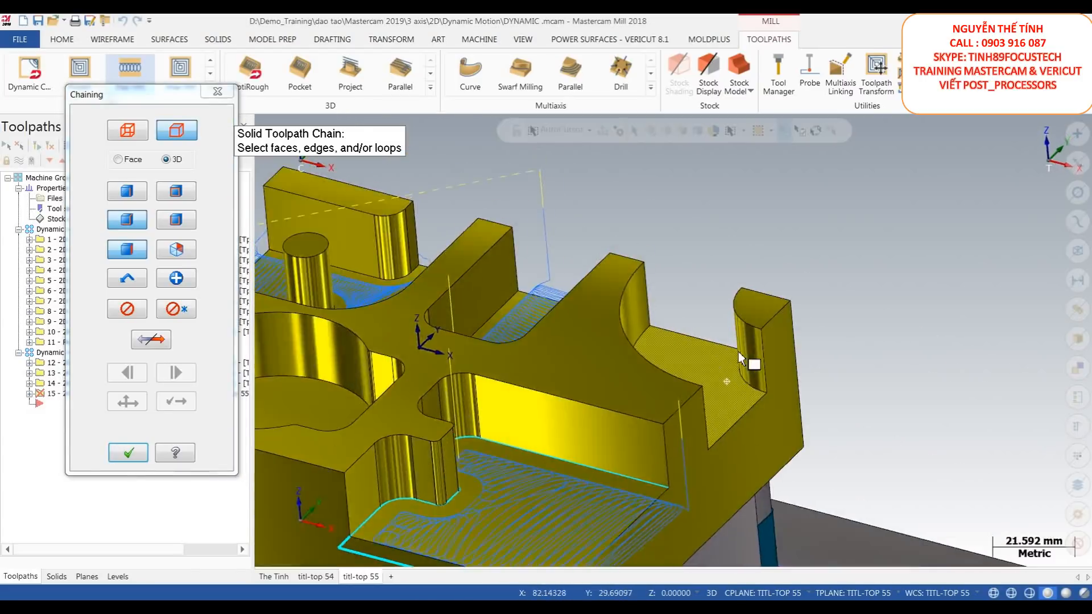
mouse_move(738, 353)
middle_mouse_down()
mouse_move(732, 393)
mouse_move(729, 374)
middle_mouse_up()
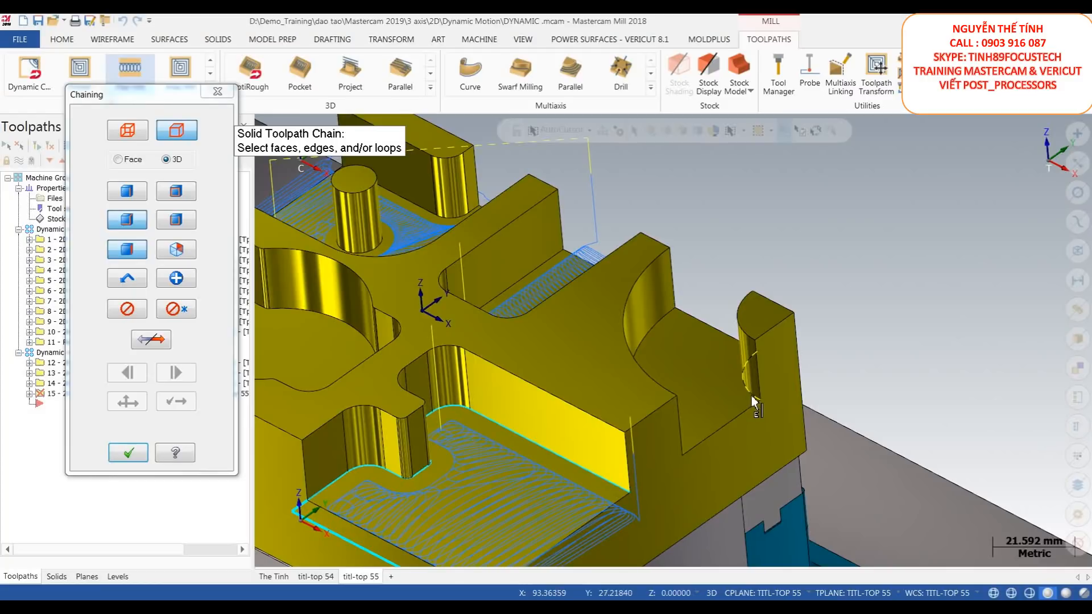
left_click(132, 192)
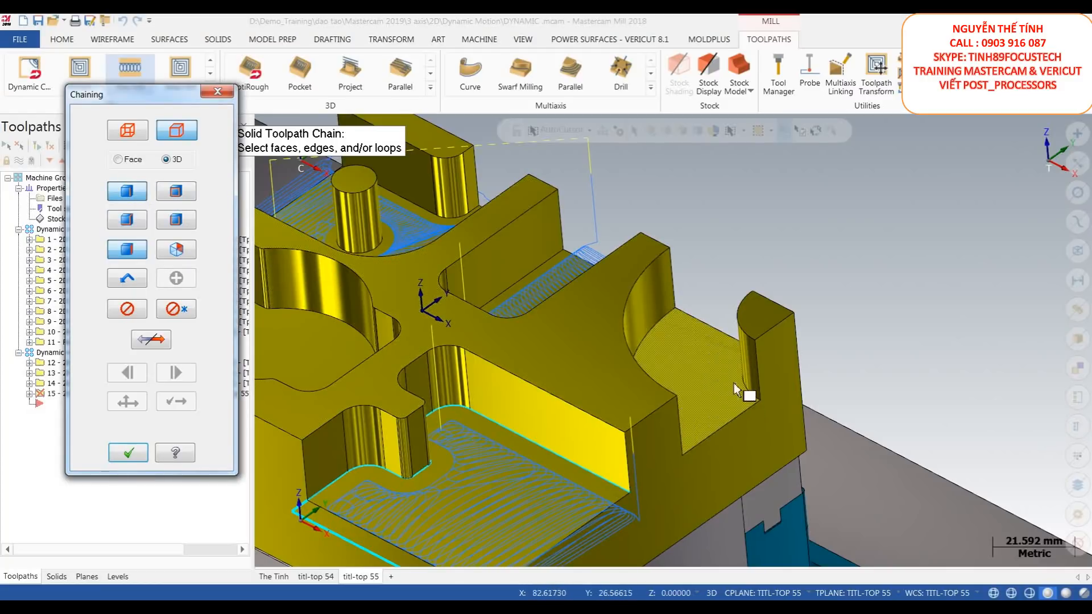
middle_click_drag(717, 393, 646, 431)
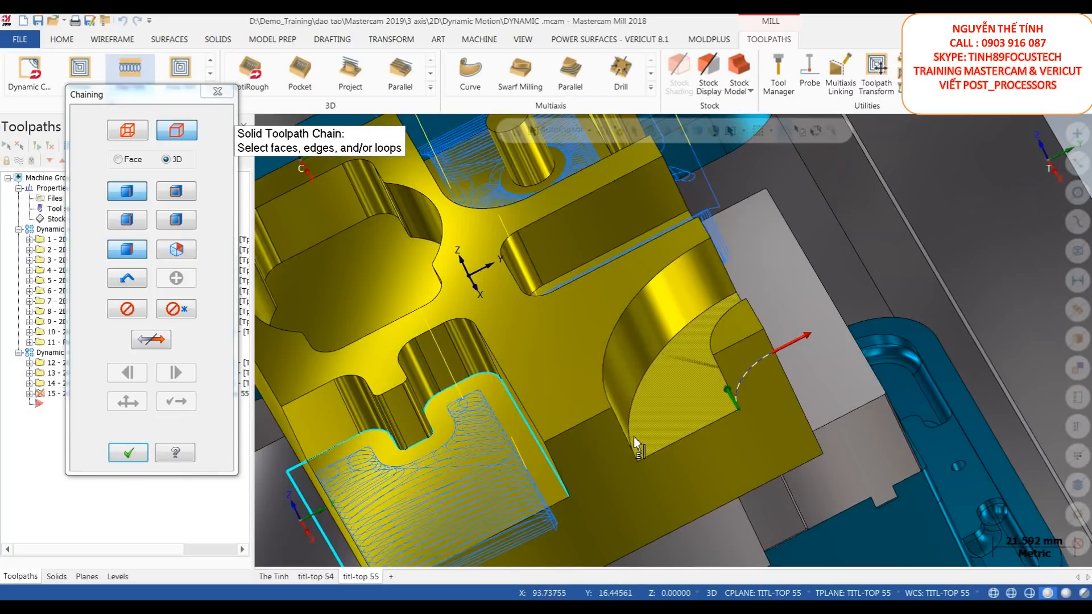
middle_click_drag(699, 419, 772, 311)
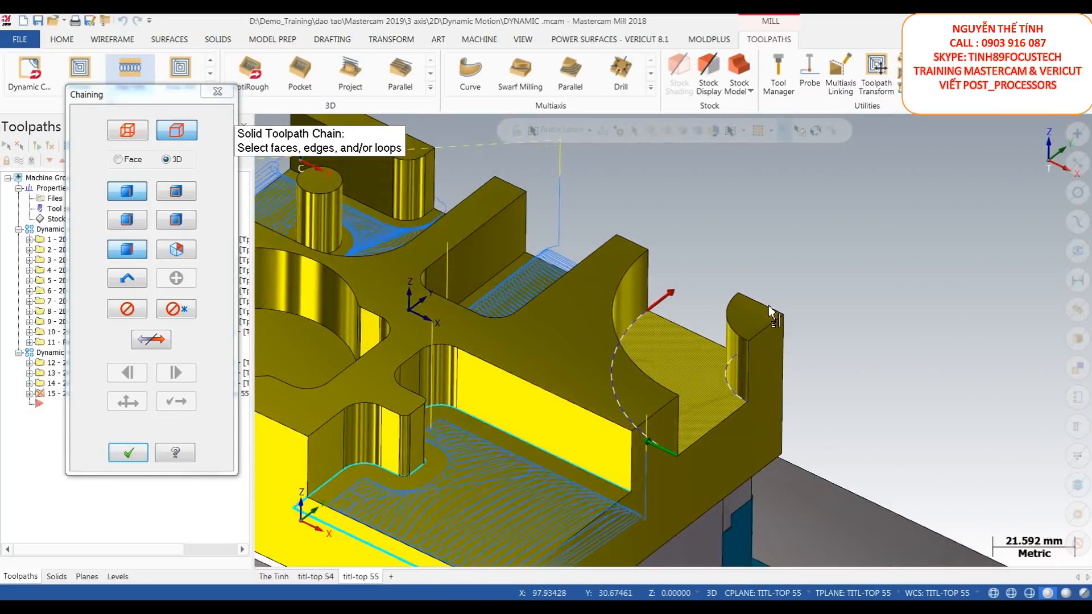
scroll(772, 311, "down", 5)
left_click(128, 453)
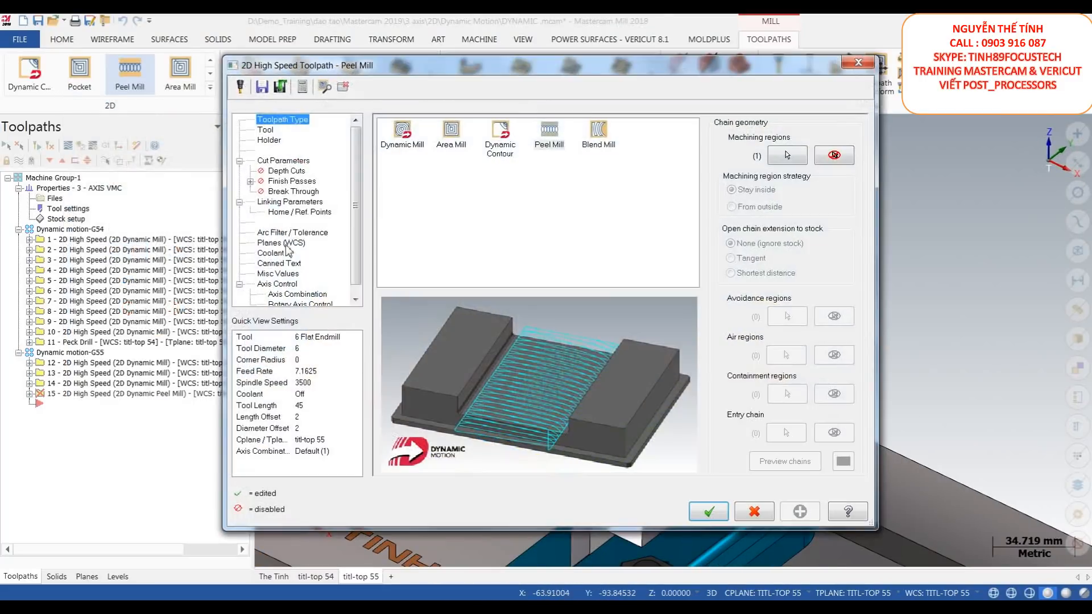
Step: Assign the 6 Flat Endmill to the Peel Mill operation and set its approach distance to 3 mm
left_click(266, 130)
left_click(487, 167)
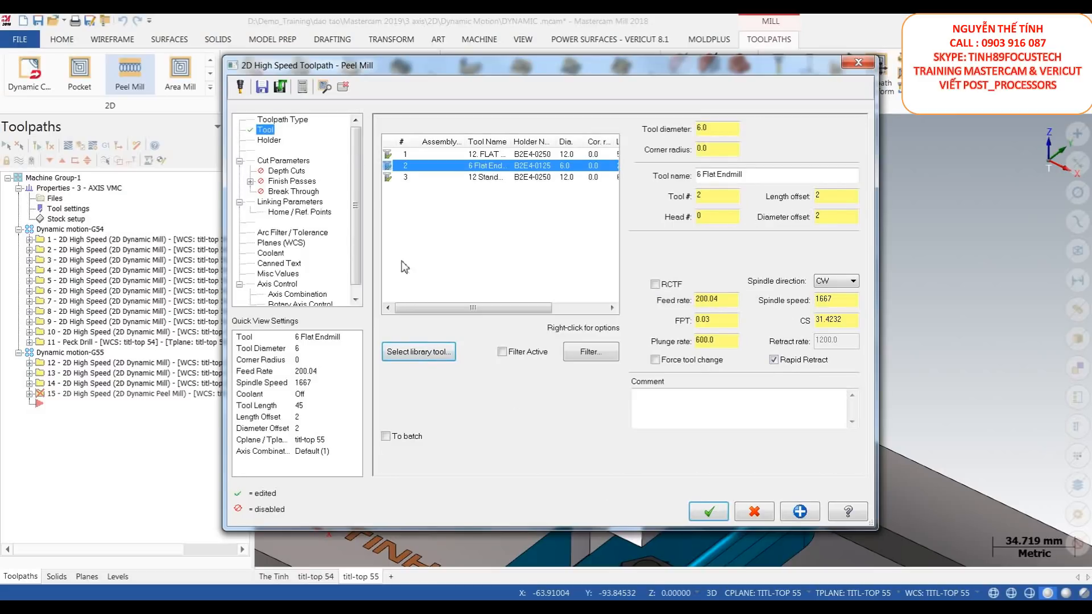
left_click(304, 161)
left_click(545, 207)
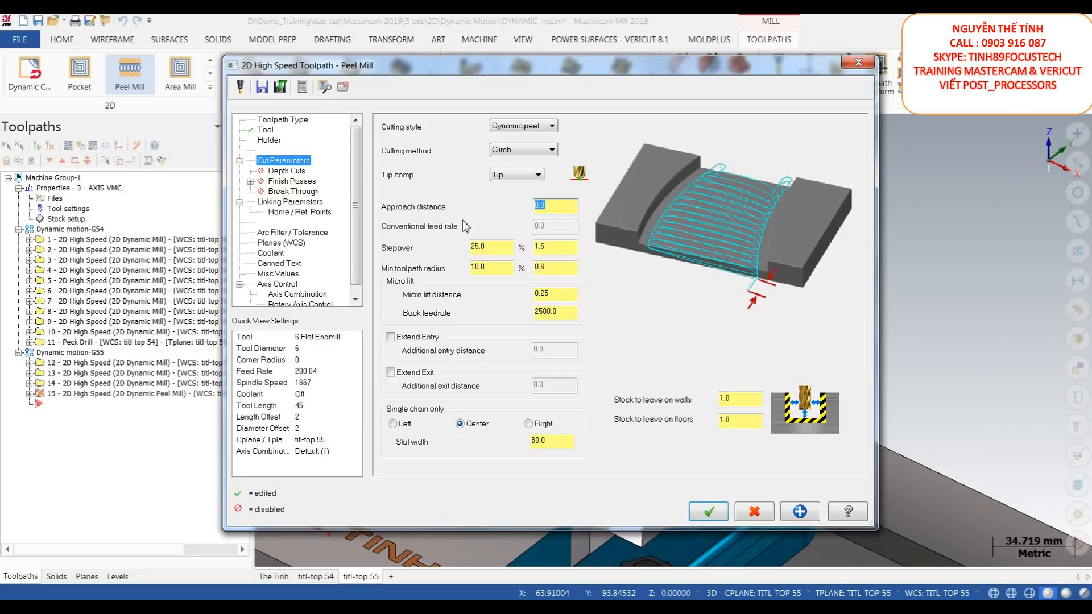
type("3")
key("Tab")
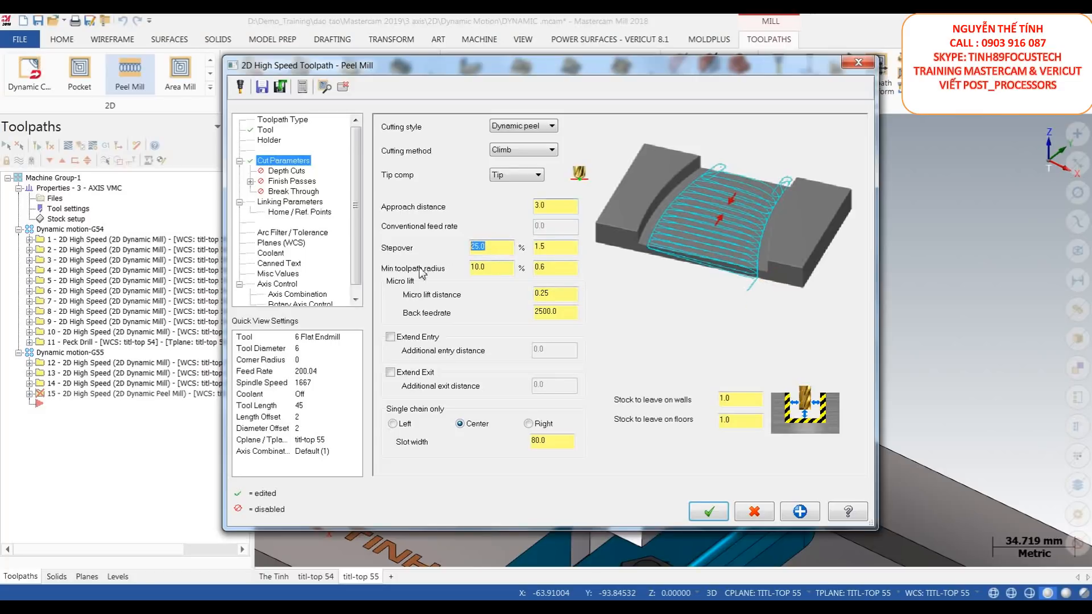
key("Tab")
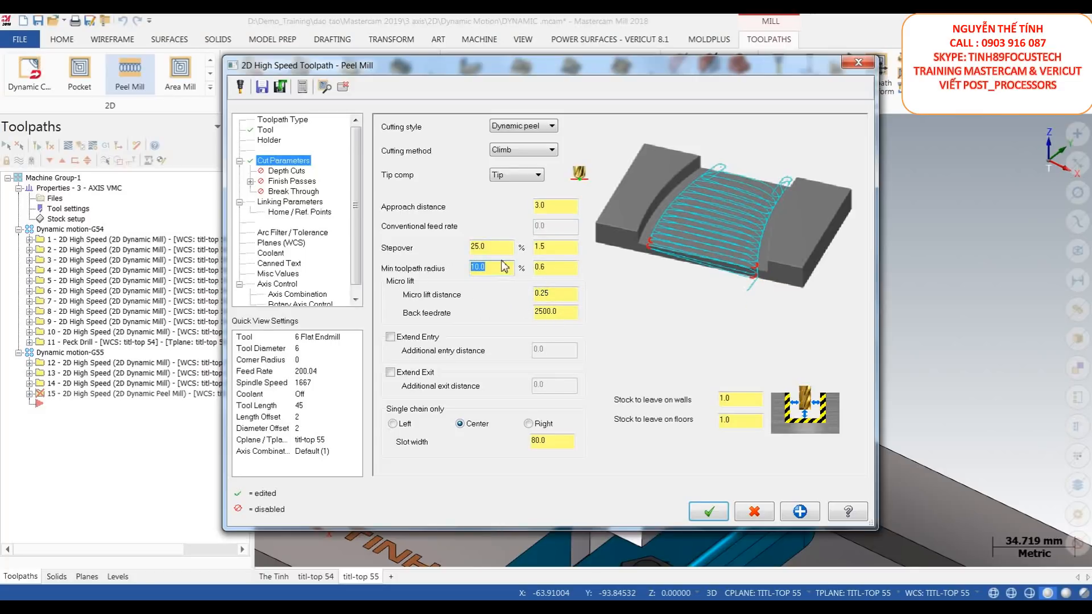
Step: Set the Peel Mill stock to leave to 0.3 mm on walls and 0 mm on floors
left_click(740, 399)
key("Tab")
type("0")
Step: Enable the Peel Mill entry and exit extensions, with additional distances of 3 mm at entry and 5 mm at exit
left_click(402, 339)
left_click(533, 351)
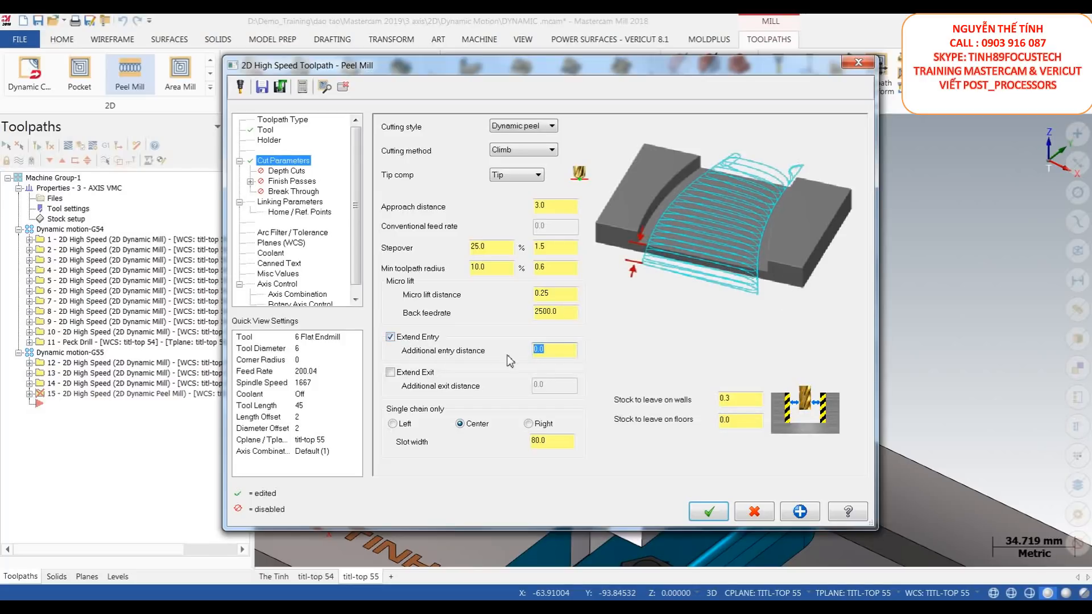
type("3")
left_click(414, 374)
left_click(553, 387)
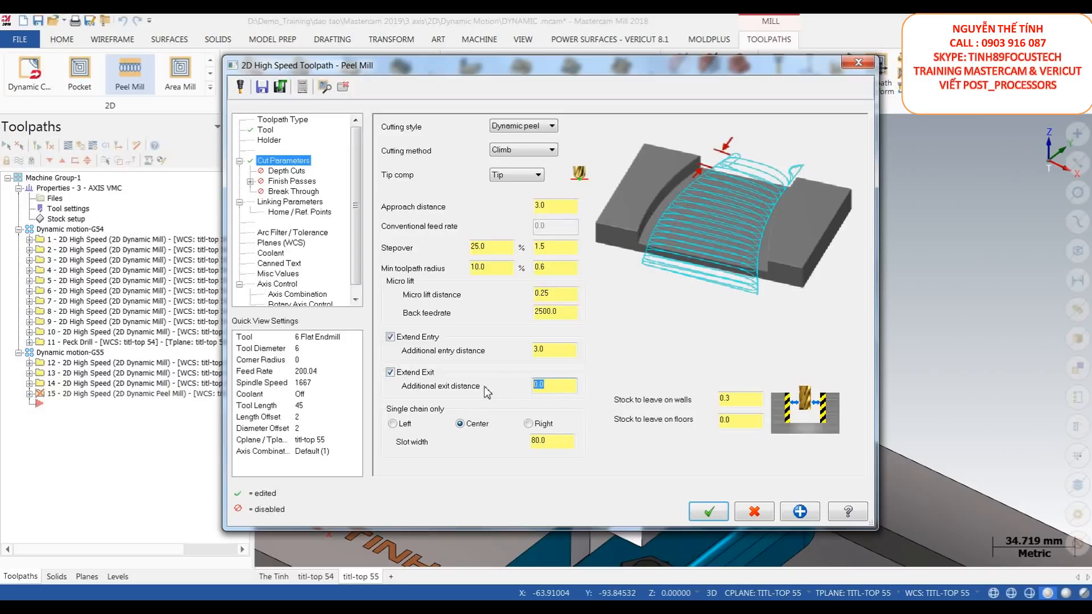
type("5")
Step: Enable the Peel Mill clearance plane at 15 mm absolute, used only at the start and end of the operation
left_click(292, 172)
left_click(298, 183)
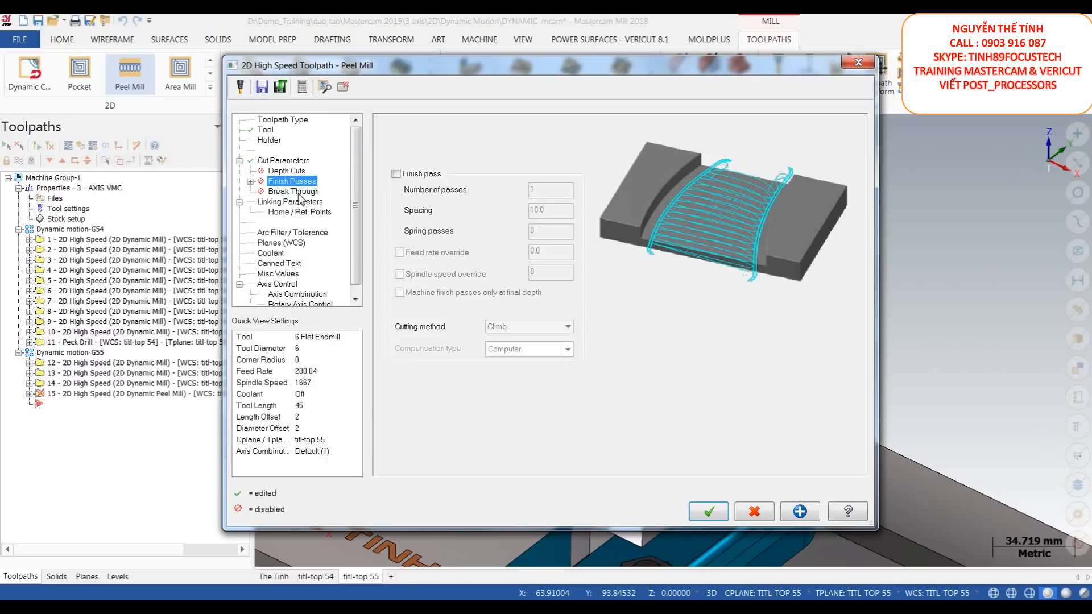
left_click(296, 192)
left_click(306, 202)
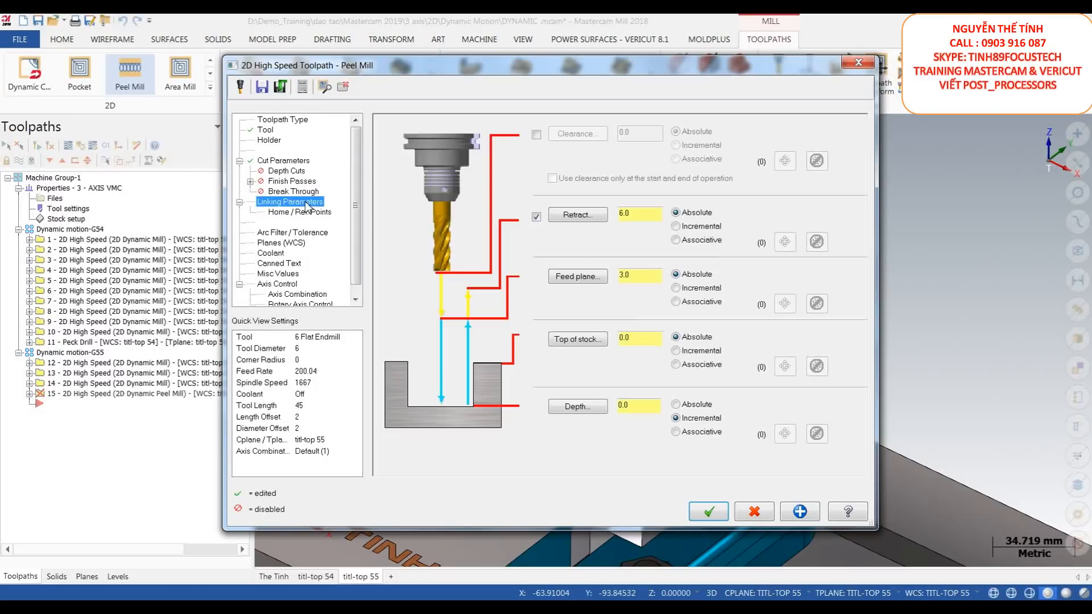
left_click(536, 135)
type("15")
key("Return")
left_click(641, 214)
left_click(641, 278)
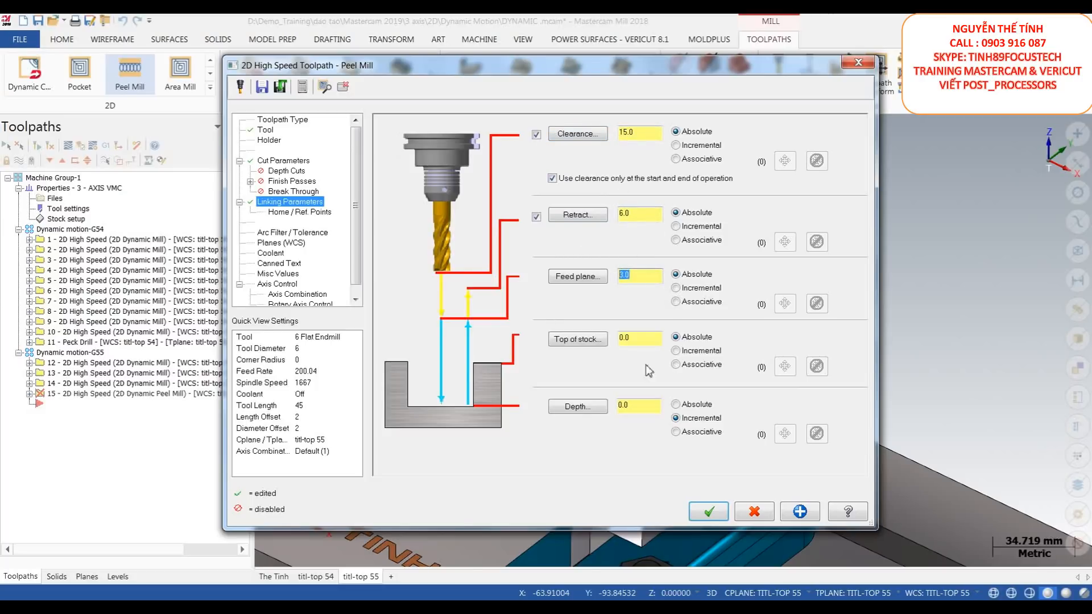
Step: Set the Peel Mill depth to -20 mm absolute by picking a point on the curved channel's floor edge
left_click(594, 407)
left_click(762, 382)
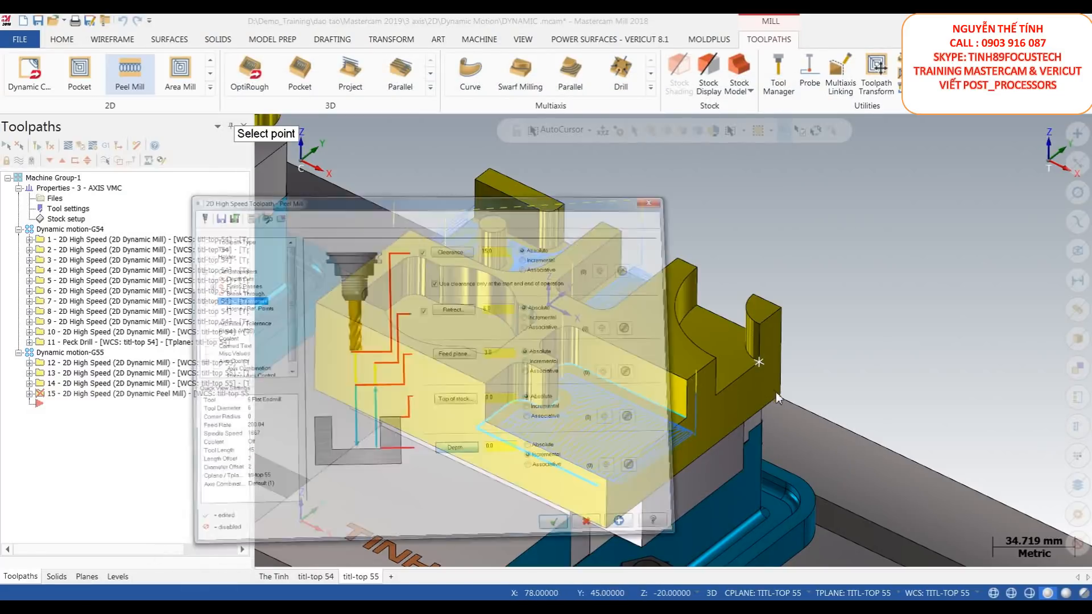
left_click(593, 407)
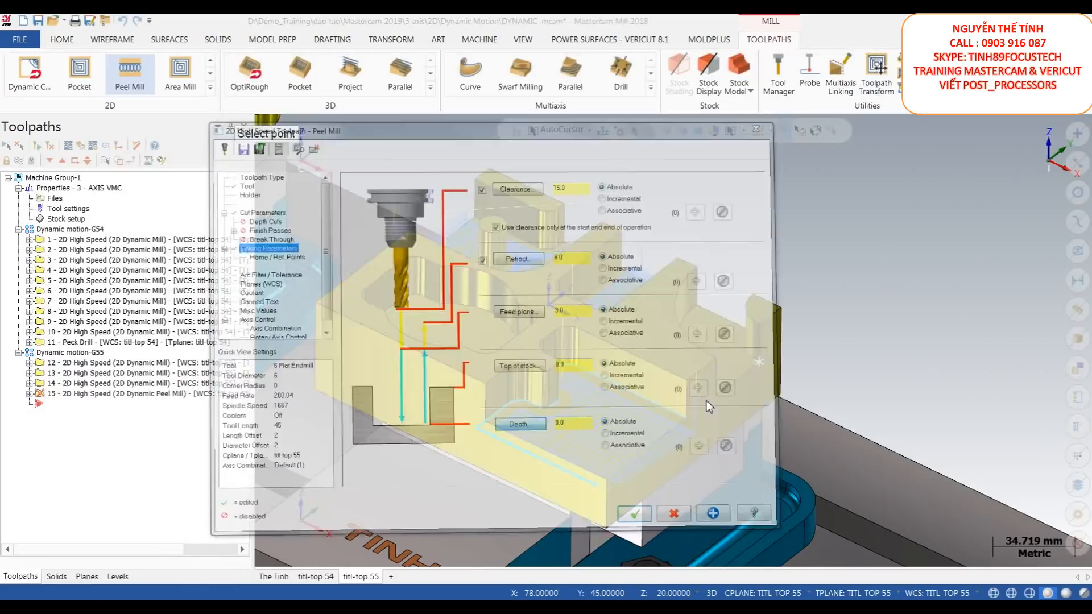
left_click(758, 363)
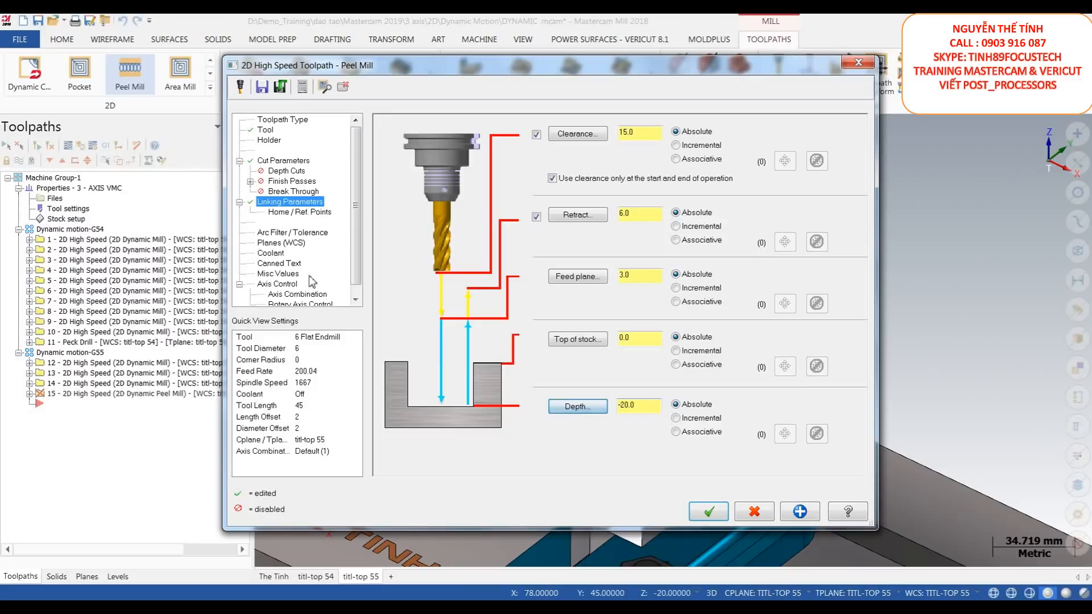
Step: Set the Peel Mill flood coolant to On with After timing and generate the toolpath
left_click(287, 245)
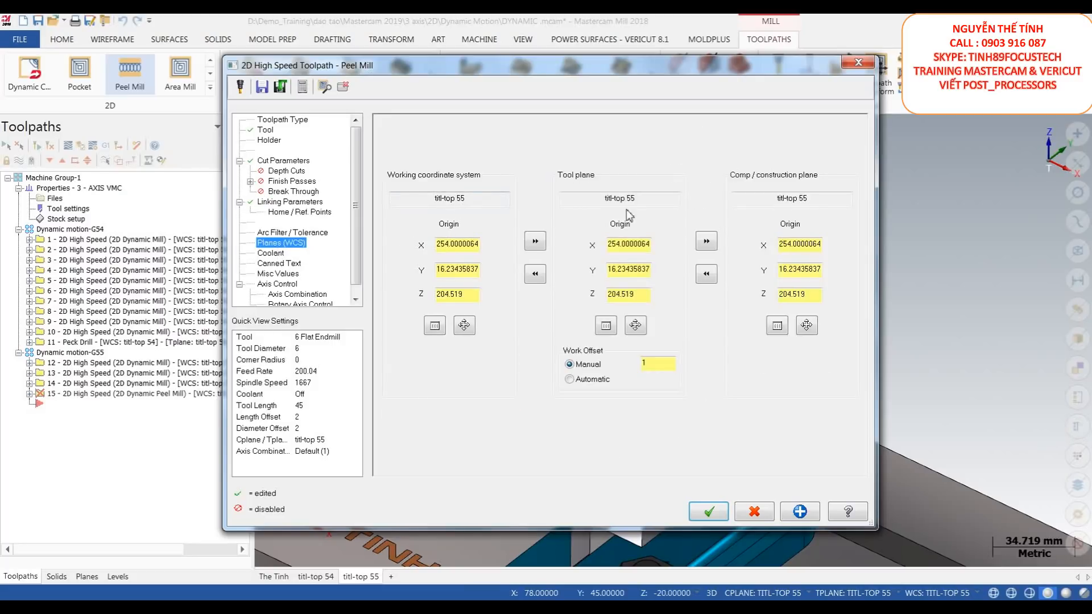
left_click(270, 253)
left_click(625, 200)
left_click(625, 223)
left_click(704, 200)
left_click(696, 223)
left_click(709, 507)
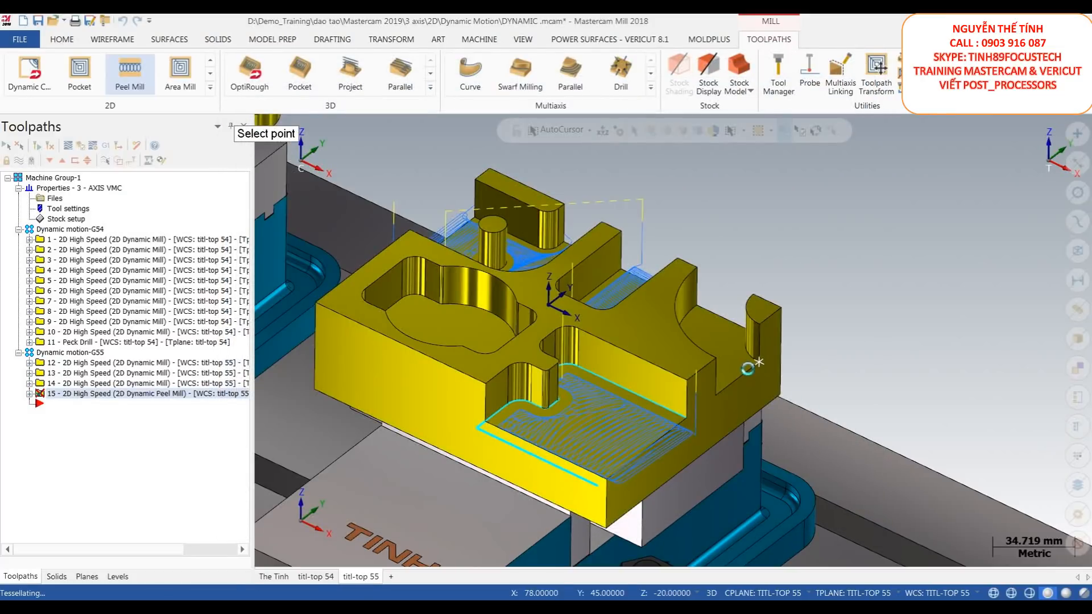
Step: Edit the cut parameters of the Peel Mill operation in the curved channel and regenerate its toolpath
mouse_move(746, 370)
middle_mouse_down()
mouse_move(748, 422)
mouse_move(743, 364)
middle_mouse_up()
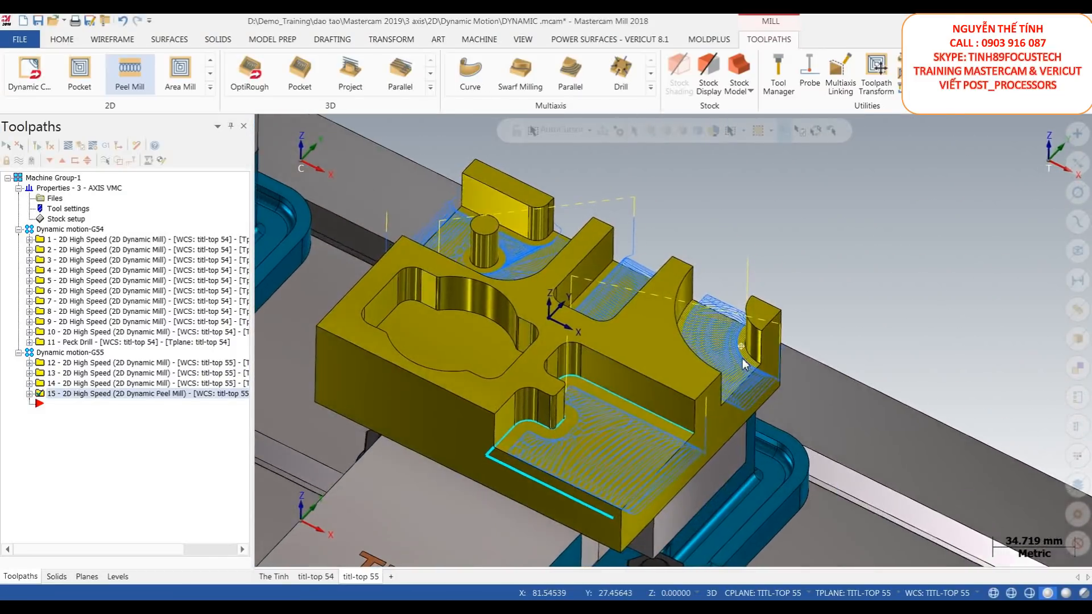
scroll(750, 364, "up", 2)
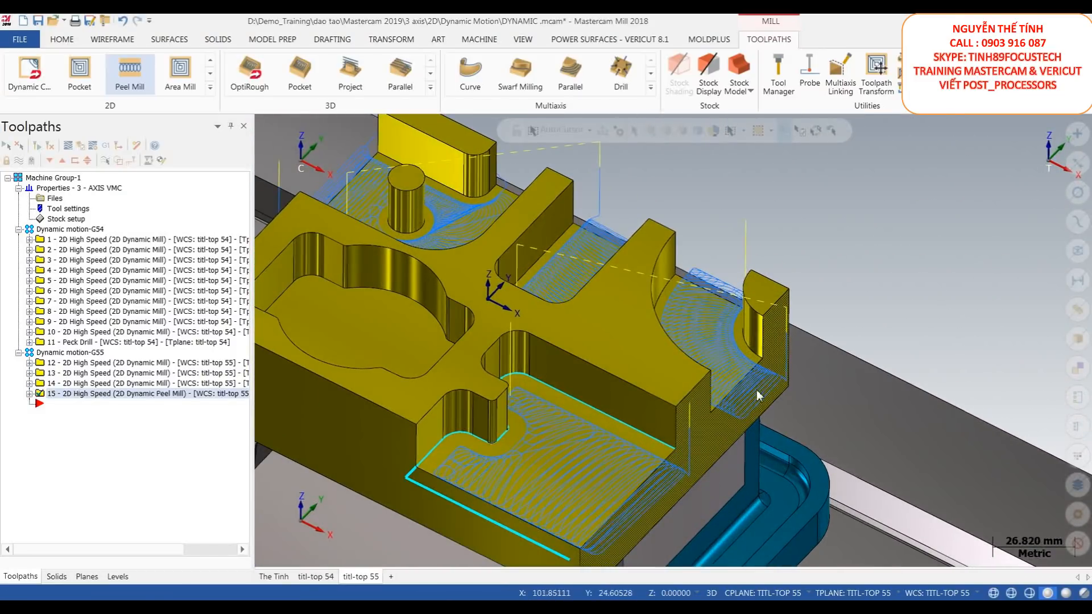
left_click(28, 393)
left_click(85, 404)
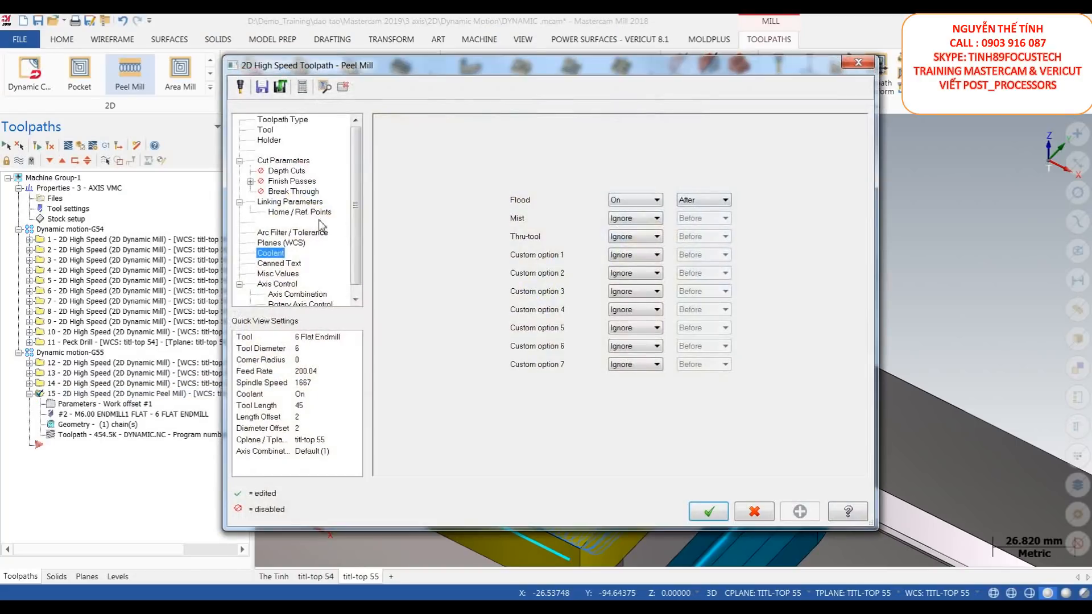
left_click(286, 161)
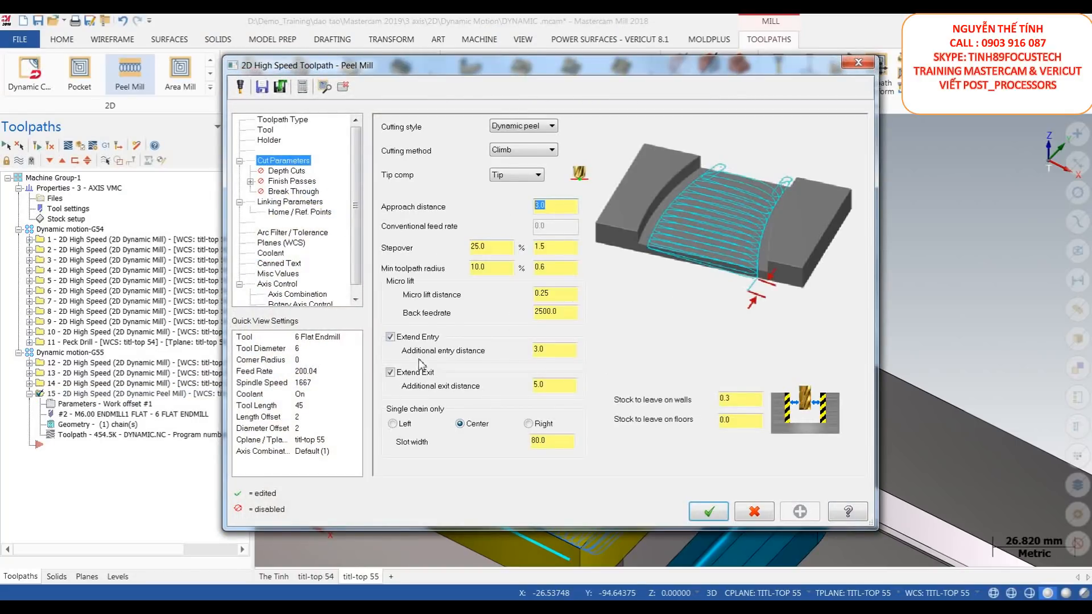
left_click(709, 511)
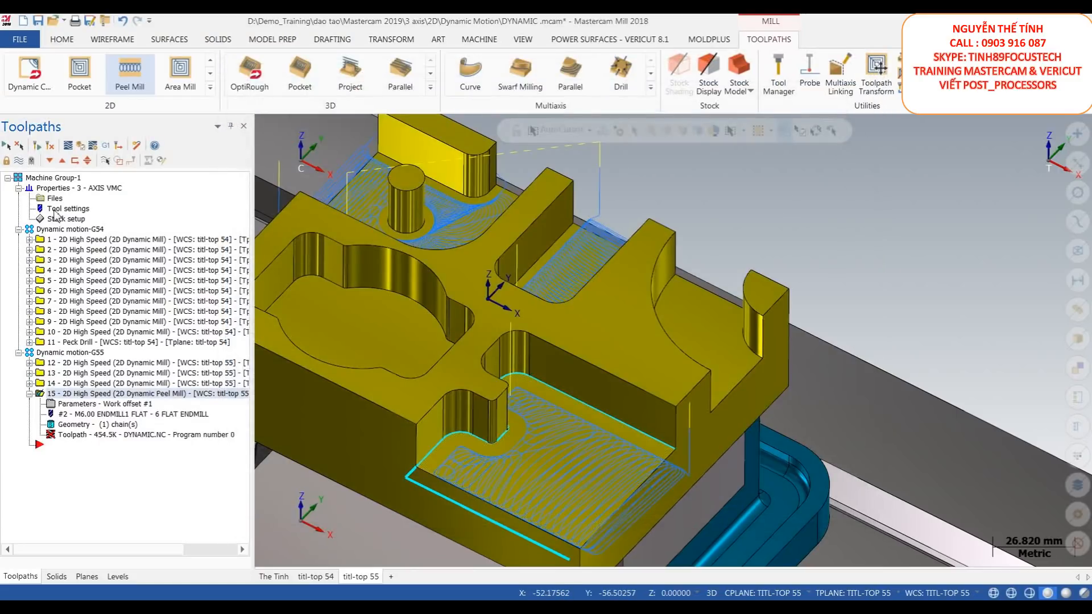
left_click(52, 146)
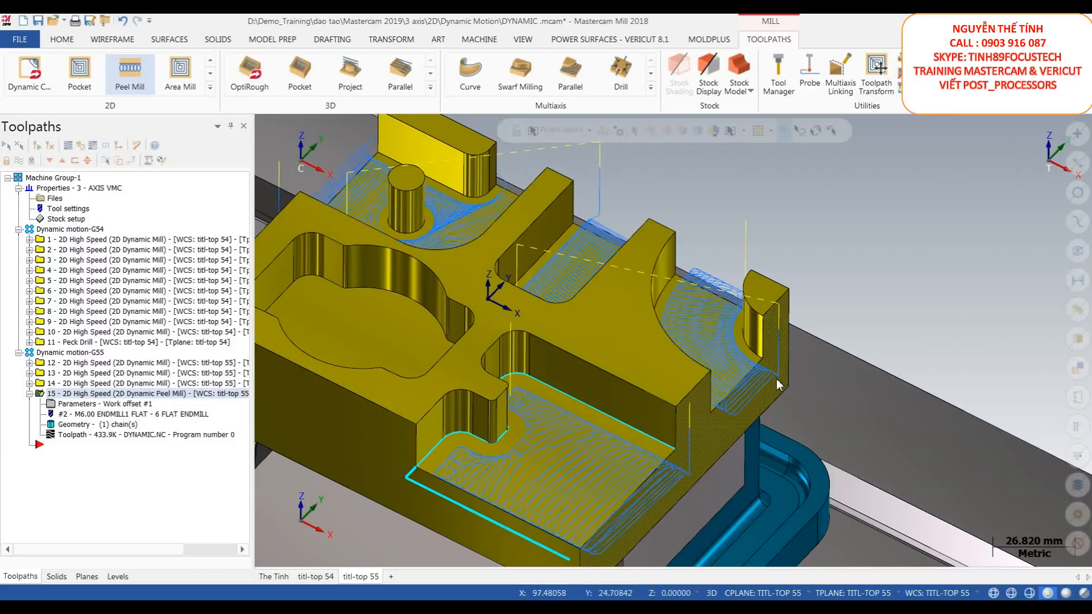
Step: Start another Dynamic Mill toolpath with the machining region strategy set to Stay inside
scroll(765, 400, "down", 6)
scroll(691, 370, "up", 5)
mouse_move(764, 377)
middle_mouse_down()
mouse_move(751, 437)
mouse_move(768, 378)
middle_mouse_up()
scroll(768, 378, "down", 3)
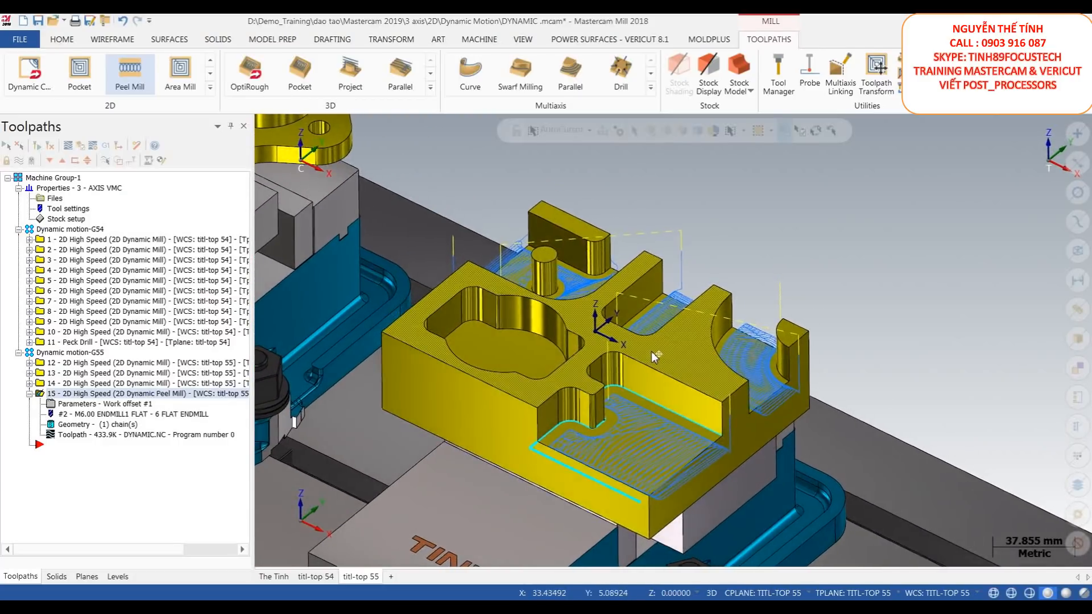
scroll(612, 320, "down", 1)
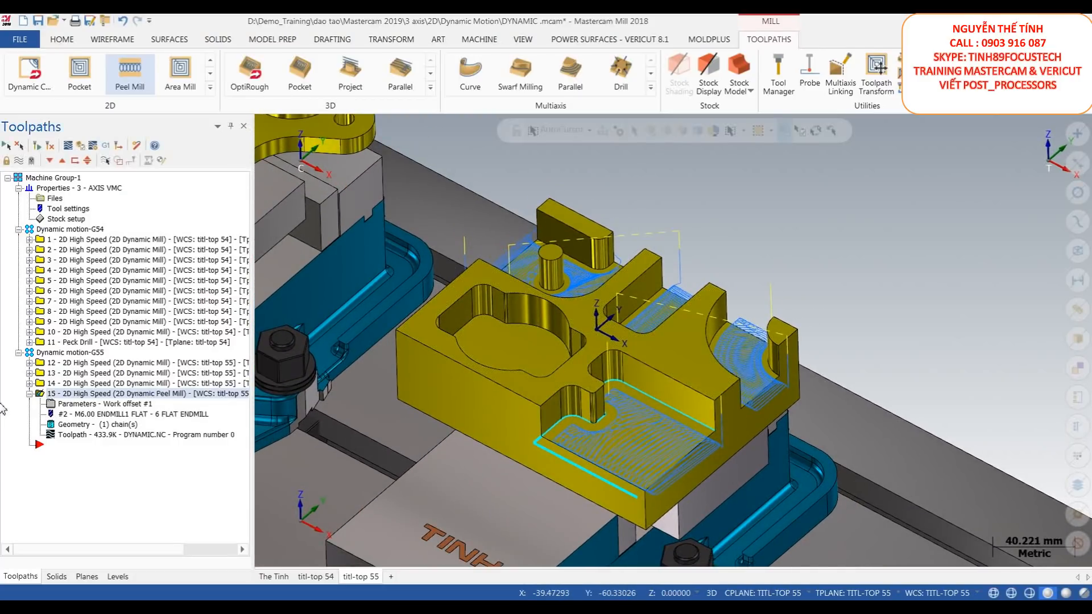
left_click(29, 393)
left_click(210, 89)
left_click(128, 79)
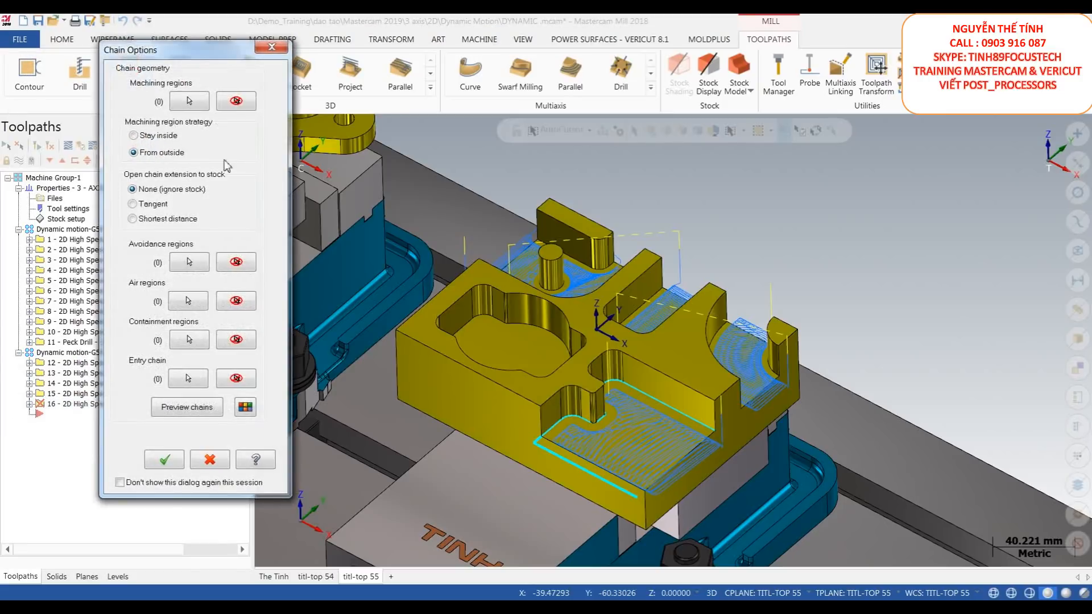
scroll(539, 319, "up", 3)
left_click(158, 140)
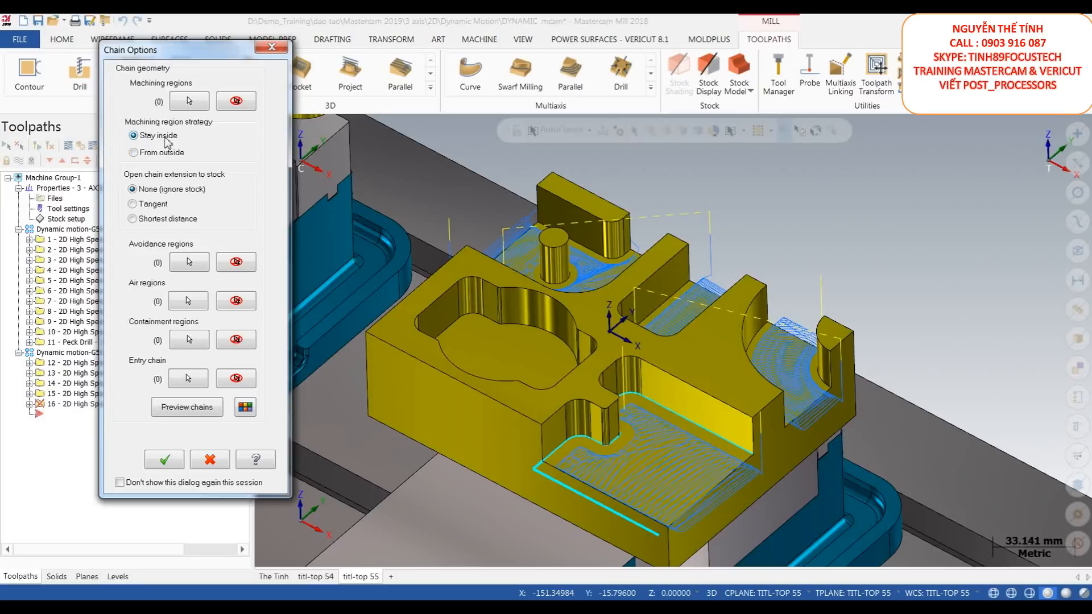
Step: Chain the complete floor loop of the closed pocket as the Dynamic Mill machining region
left_click(189, 100)
left_click(556, 345)
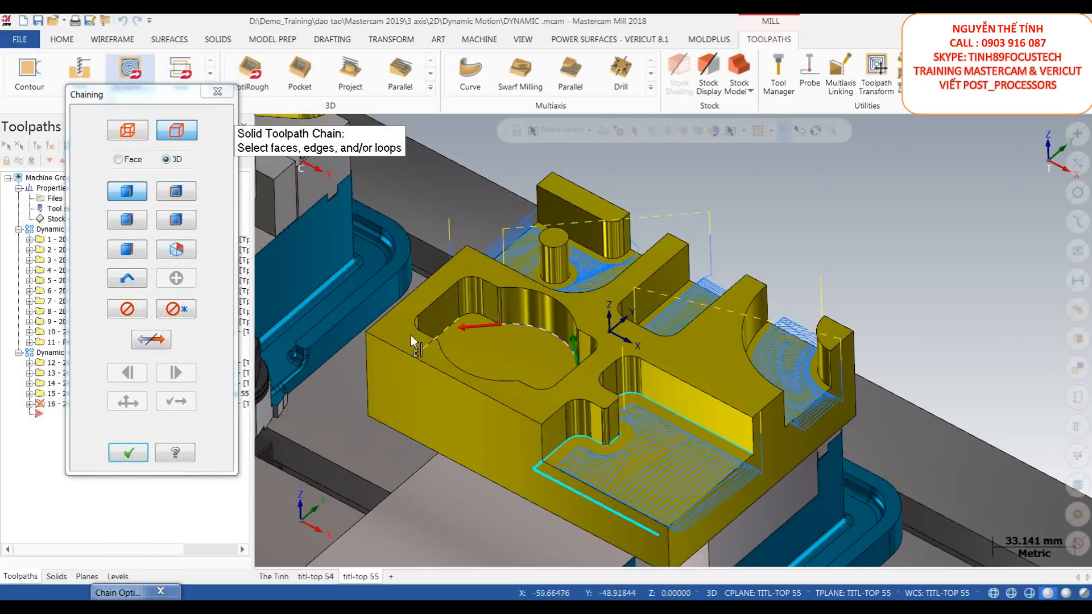
left_click(129, 310)
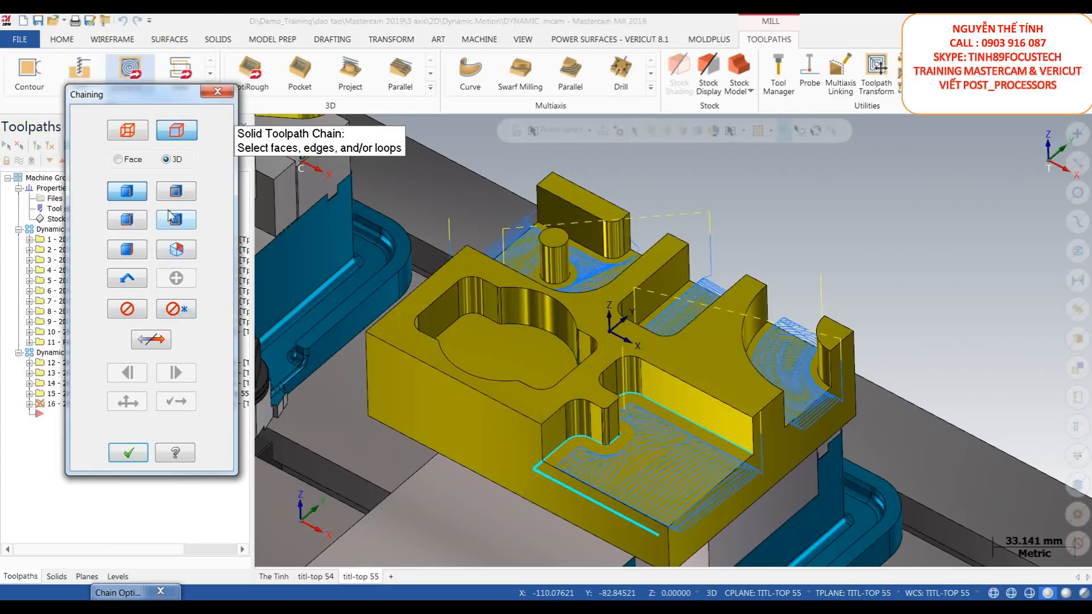
left_click(553, 339)
left_click(135, 169)
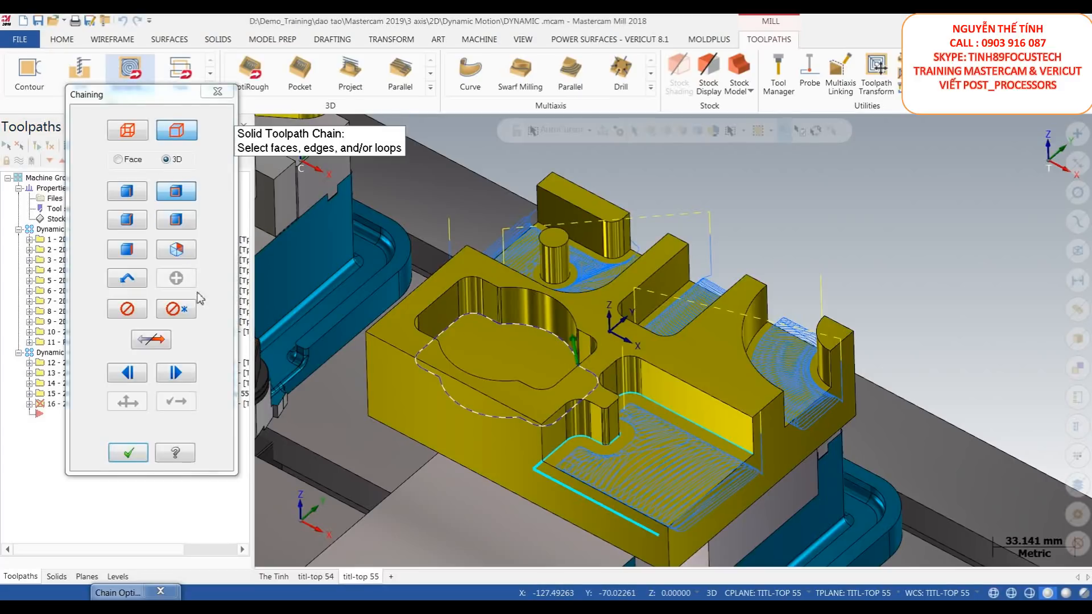
left_click(129, 452)
left_click(165, 459)
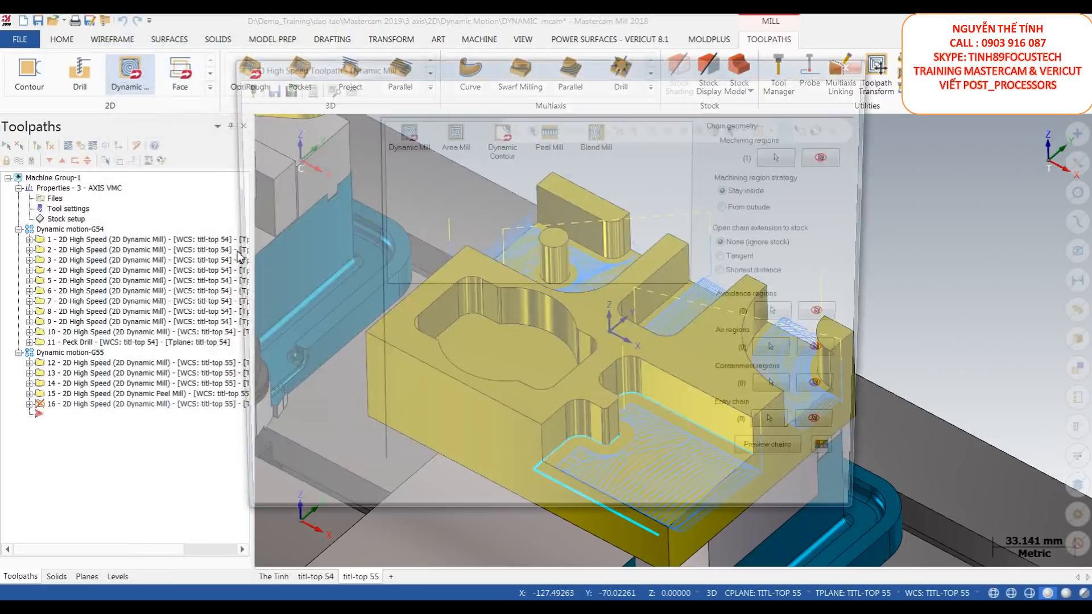
Step: Assign the 12 FLAT ENDMILL to the closed pocket operation and set its approach distance to 0 mm
left_click(265, 130)
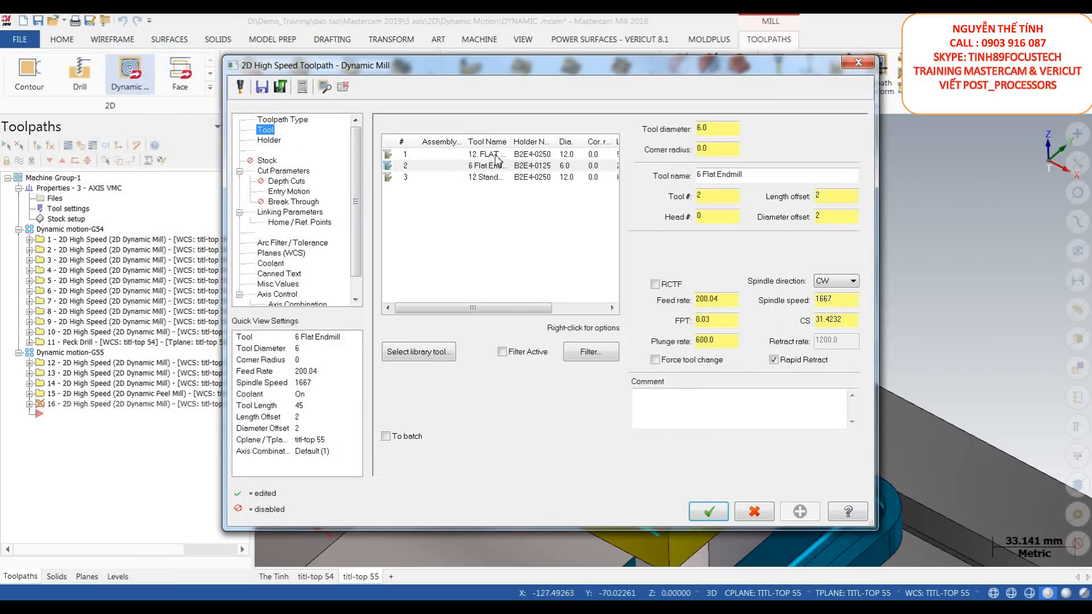
left_click(495, 155)
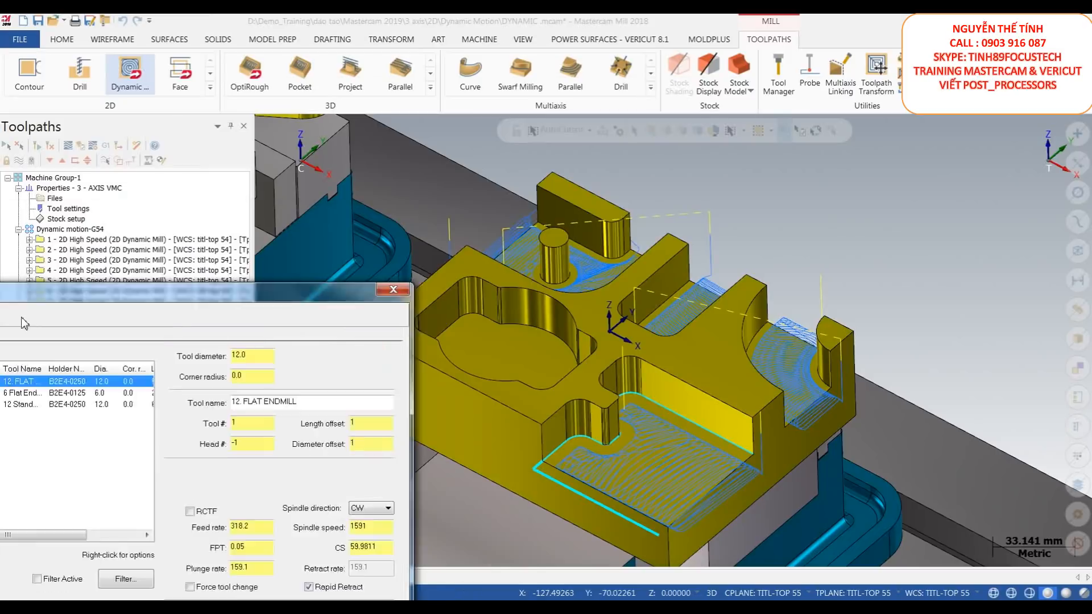
left_click_drag(539, 70, 409, 83)
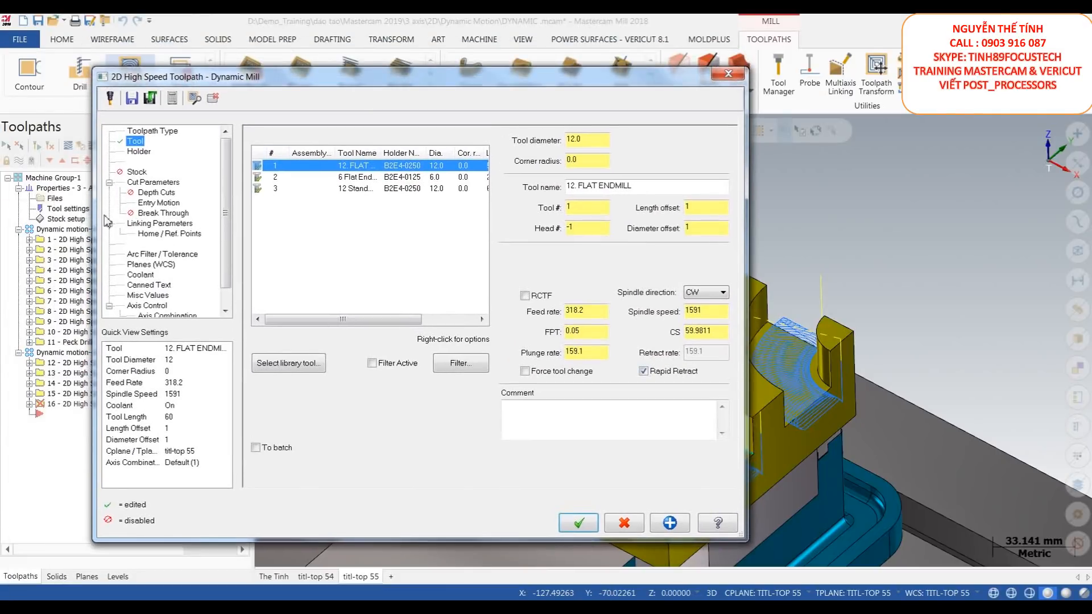
left_click(162, 182)
left_click_drag(349, 187, 342, 187)
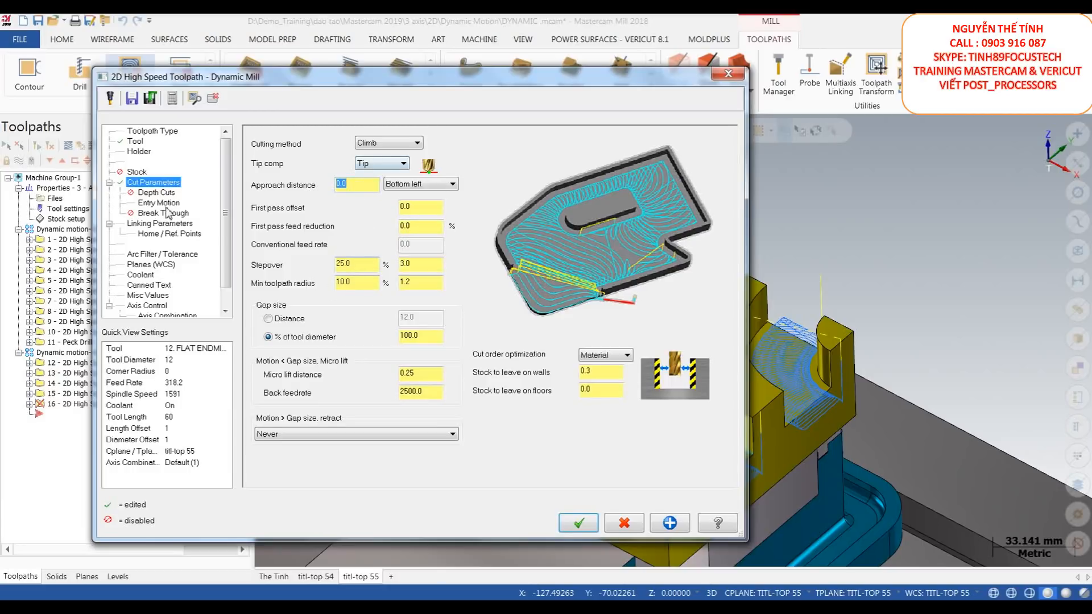
Step: Set the Z clearance of the closed pocket's helix entry motion to 1.5 mm
left_click(156, 193)
left_click(159, 203)
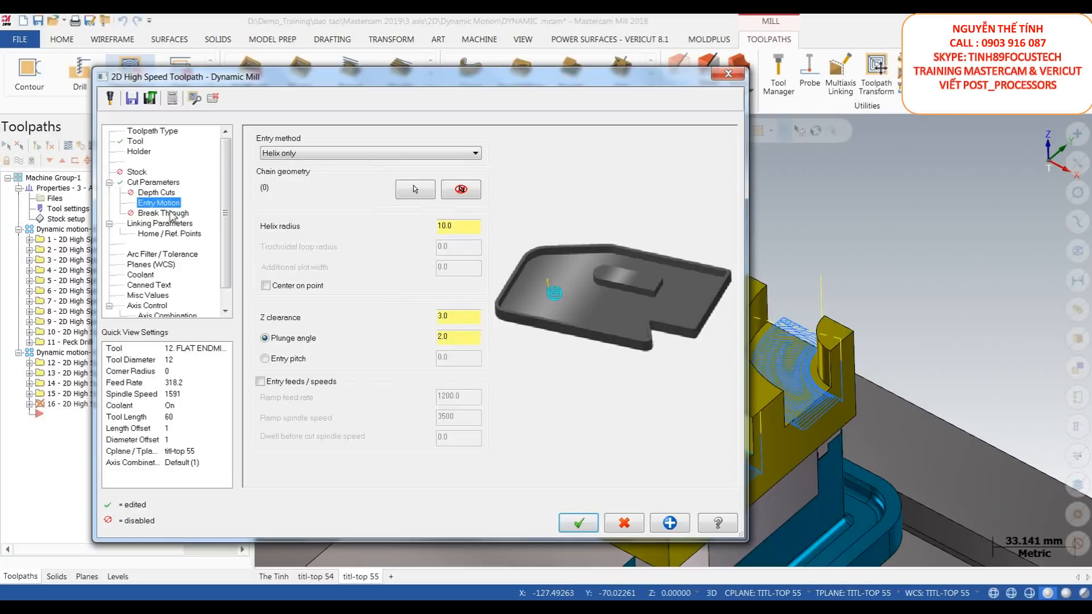
left_click(461, 226)
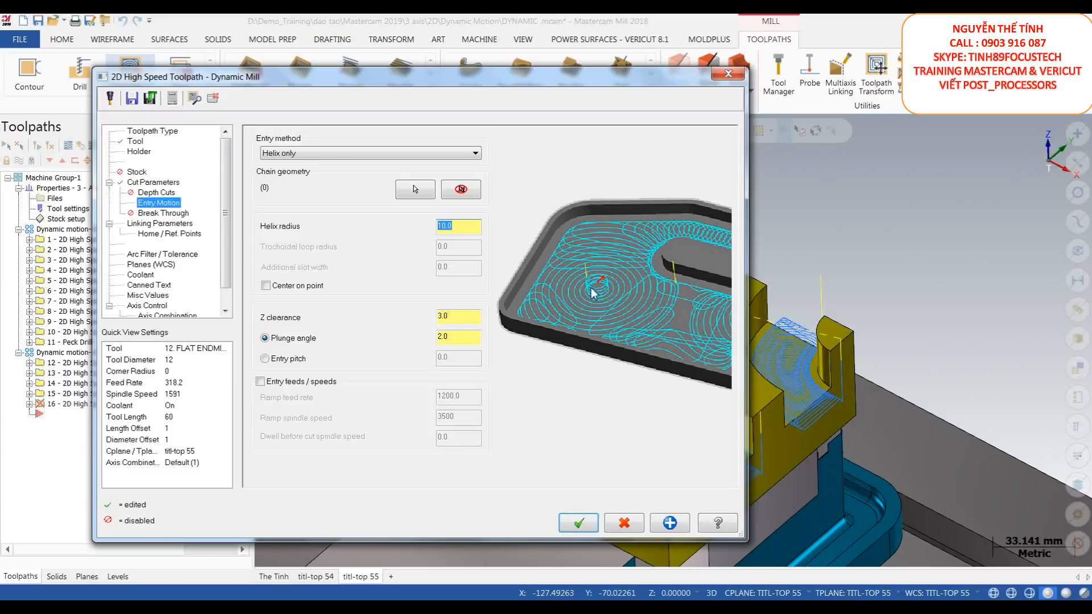
left_click(459, 317)
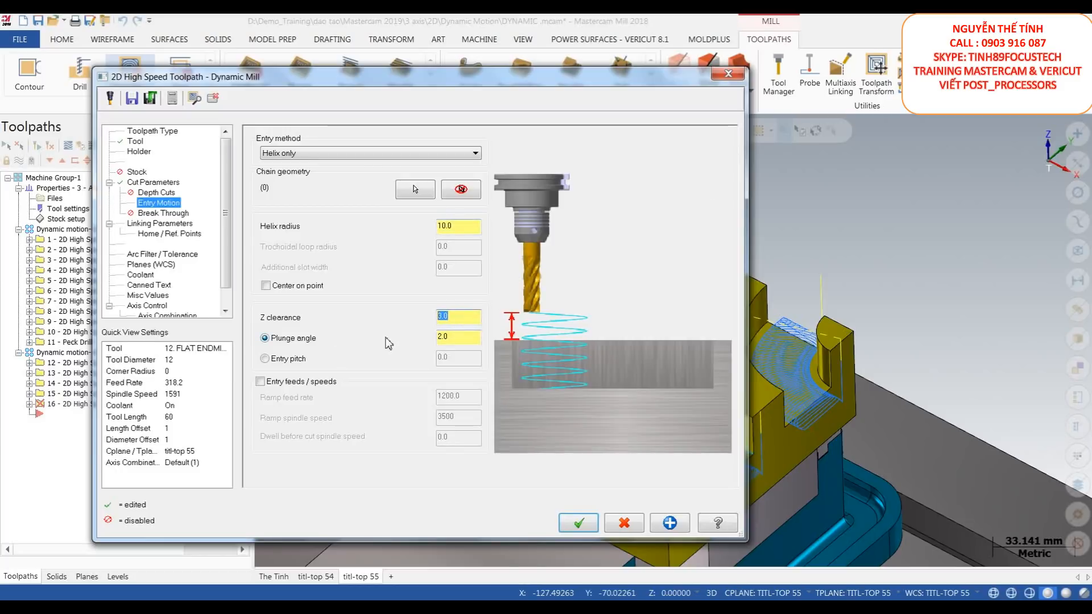
type("1.5")
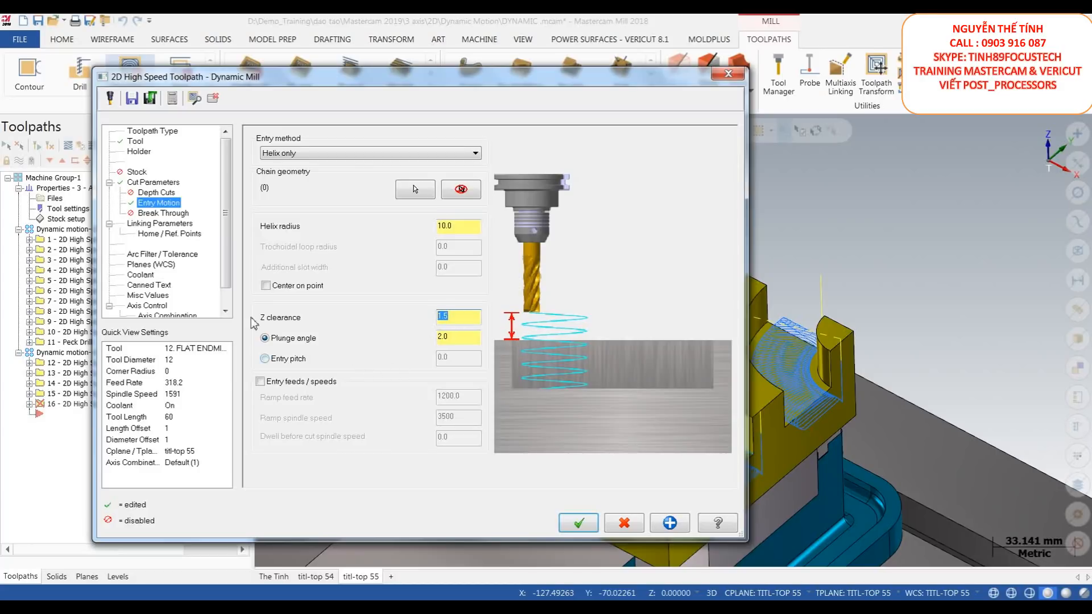
left_click(465, 339)
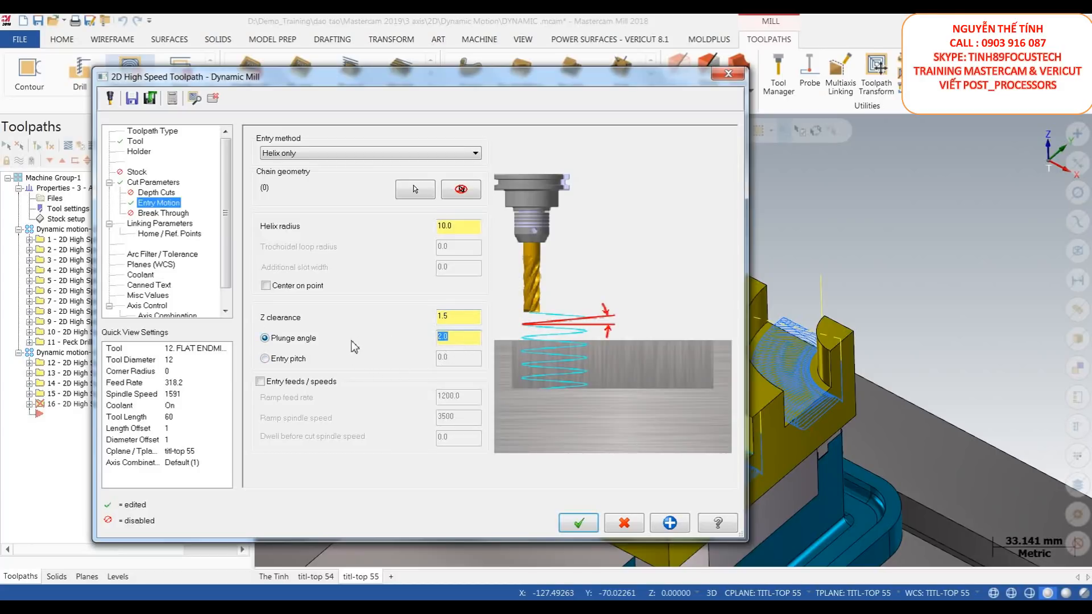
Step: Pick a point on the closed pocket's floor to define the machining depth
left_click(165, 223)
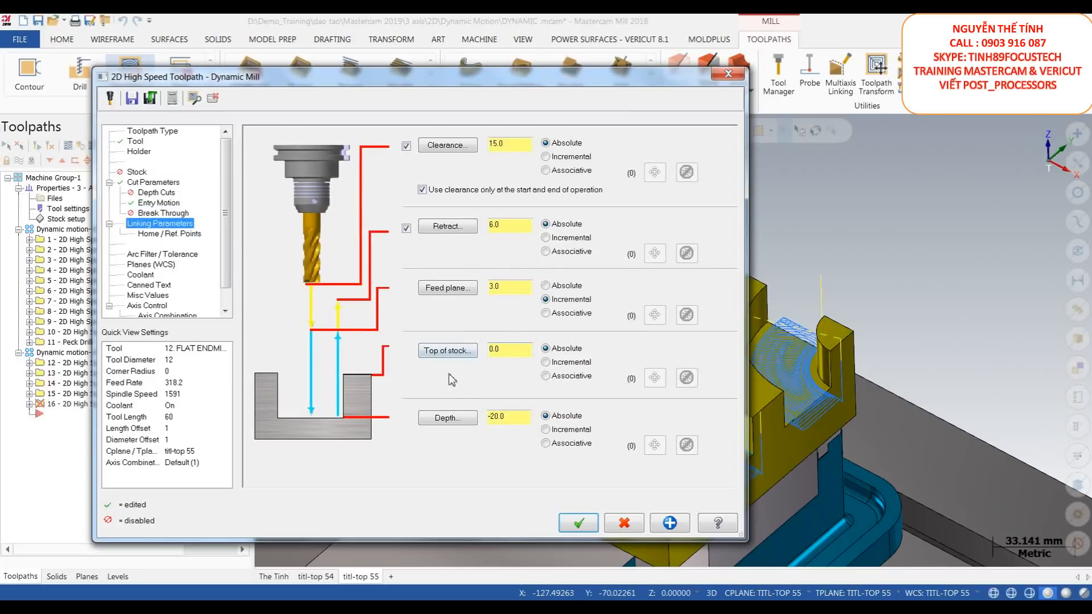
left_click(452, 418)
left_click(499, 337)
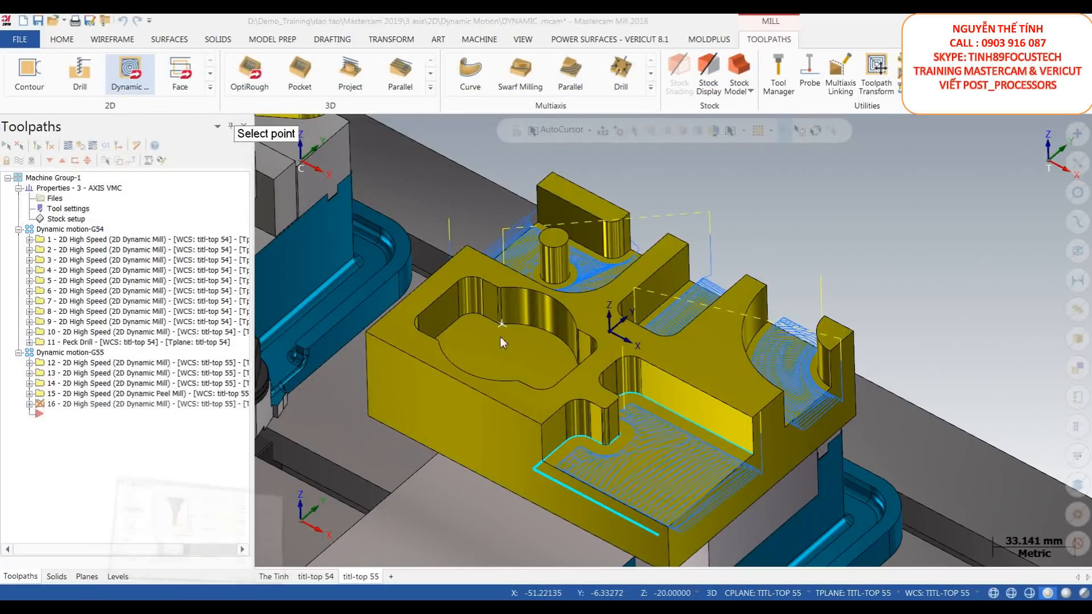
Step: Accept the closed pocket's Dynamic Mill parameters and generate its toolpath
left_click(575, 523)
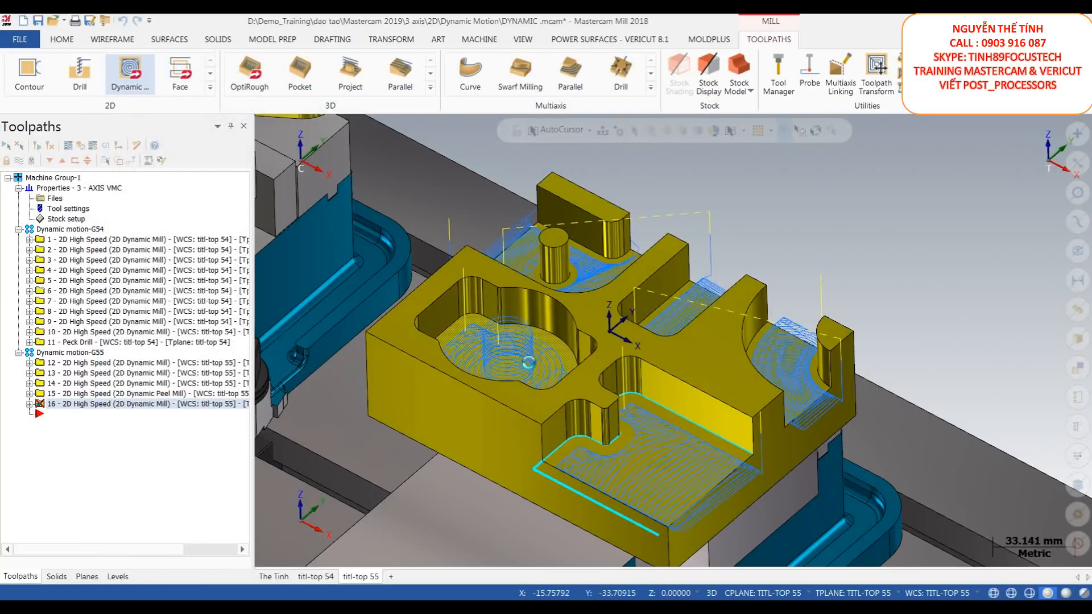
middle_click_drag(528, 362, 478, 313)
scroll(477, 313, "up", 2)
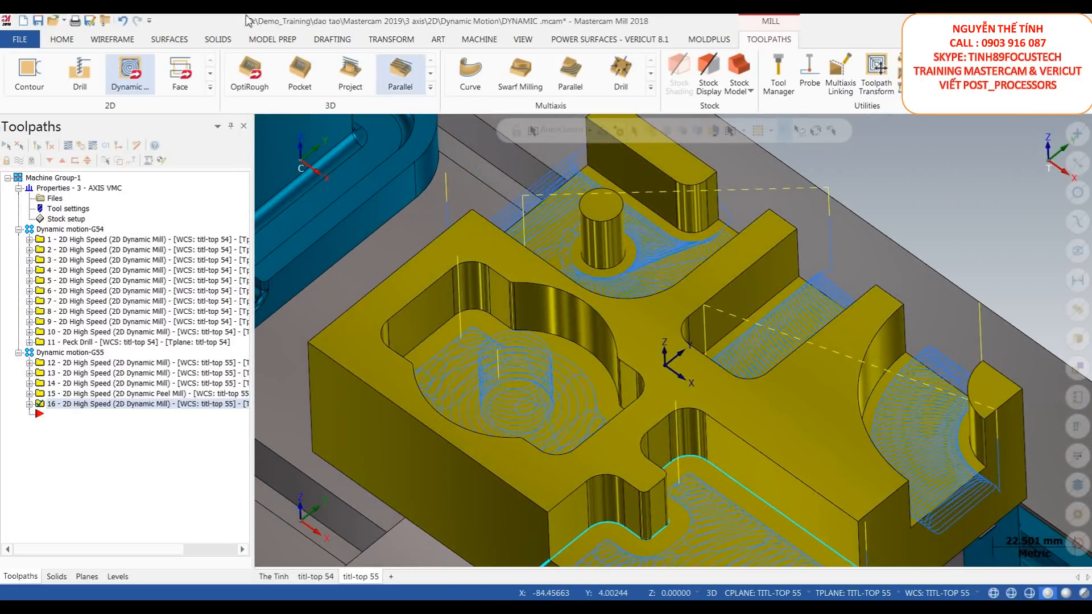
Step: Analyze the rounded corner arc on the upper edge of the closed pocket
left_click(62, 39)
left_click(550, 74)
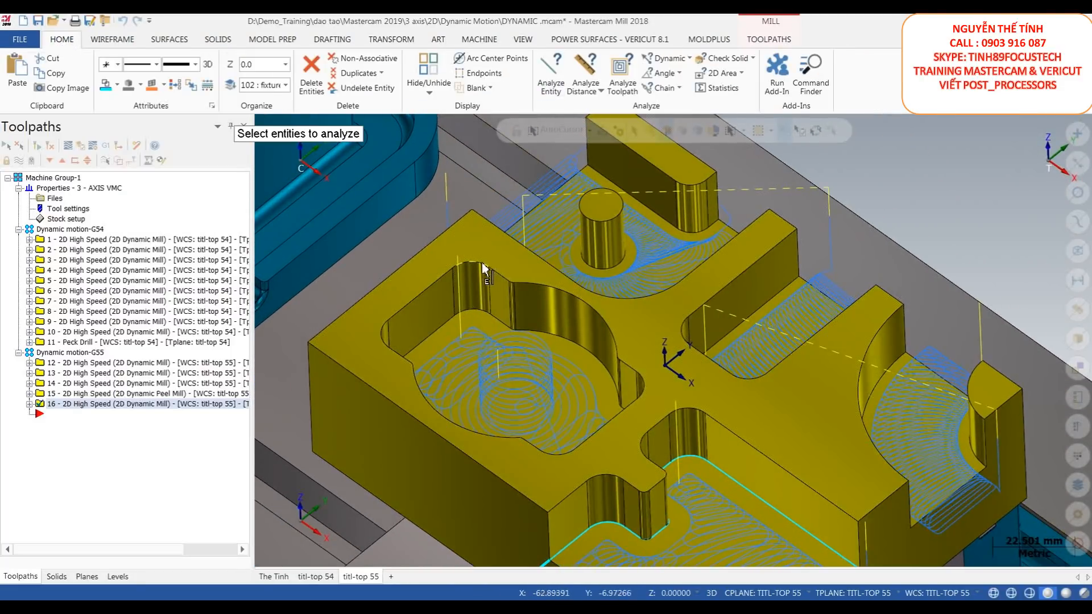
left_click(482, 262)
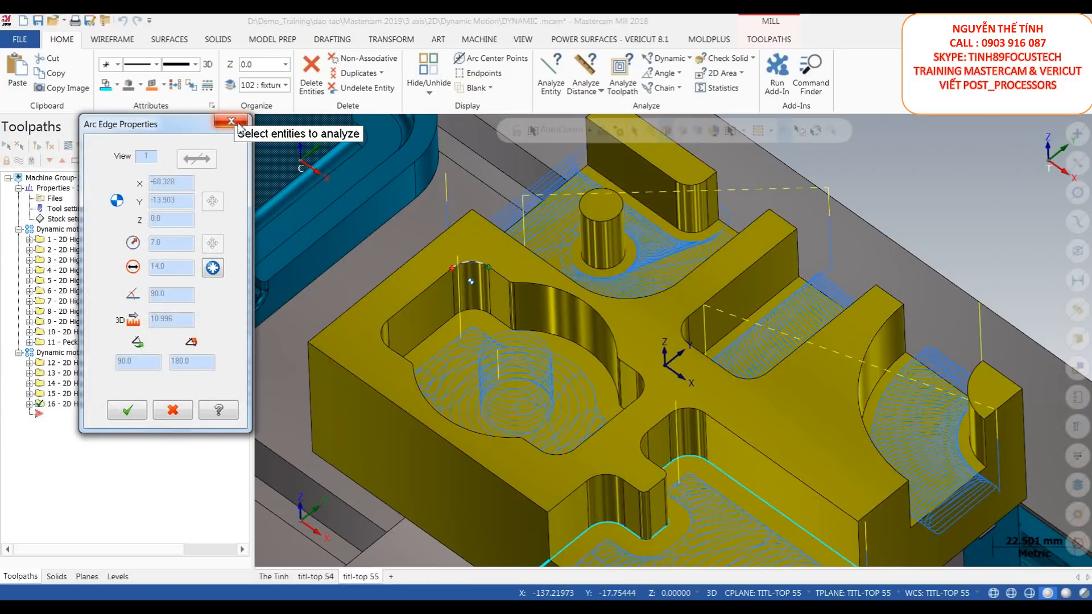
left_click(232, 122)
Step: Examine both fixtured parts and the finished G55 toolpaths across the whole vise and table setup
scroll(537, 316, "down", 5)
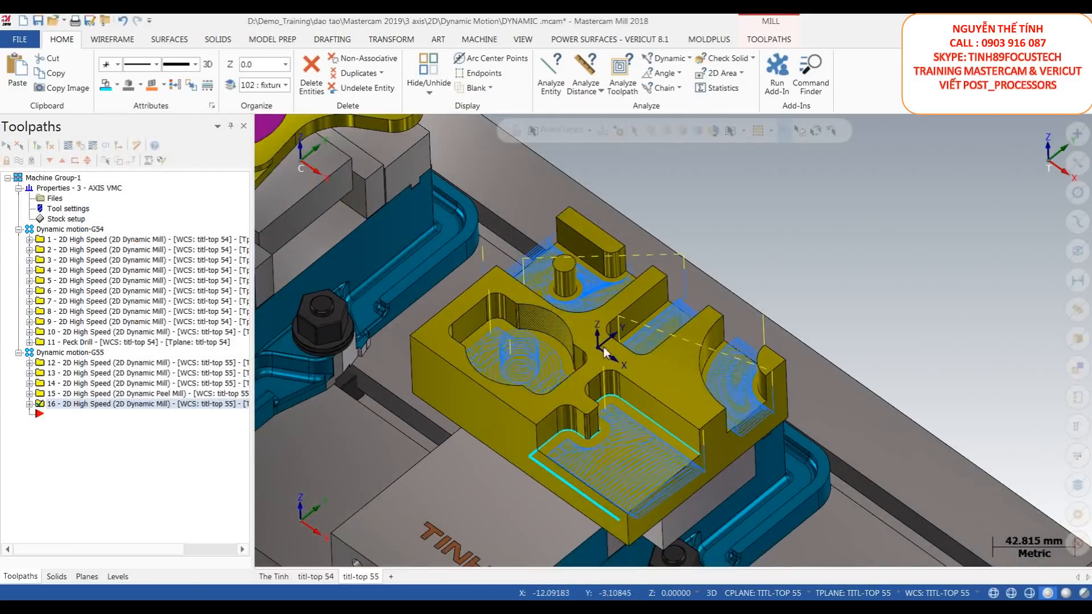
middle_click_drag(629, 353, 624, 334)
scroll(780, 375, "down", 5)
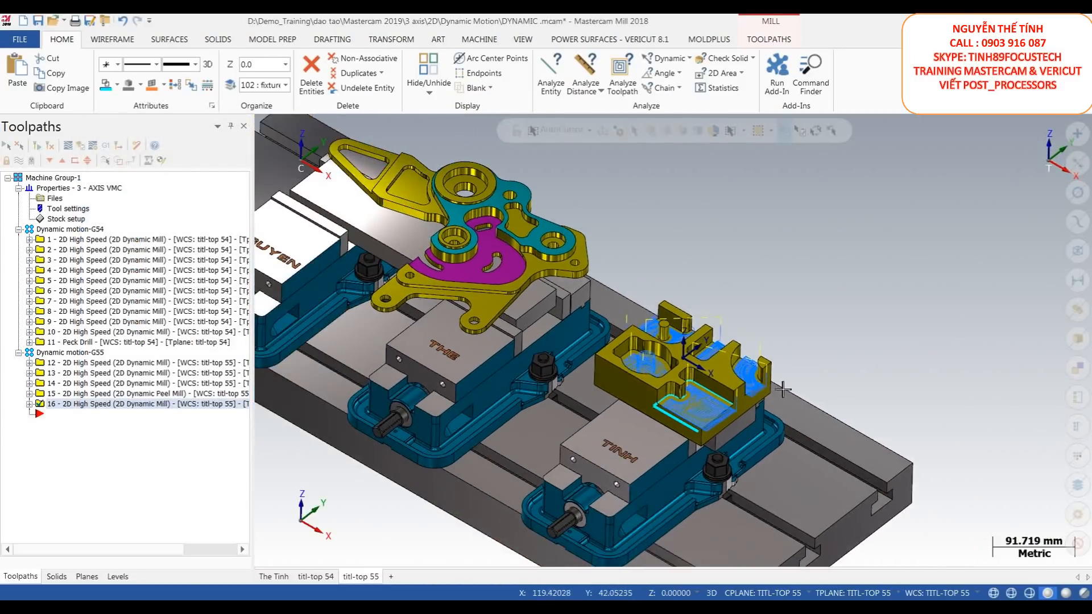
scroll(728, 409, "up", 2)
scroll(727, 408, "down", 2)
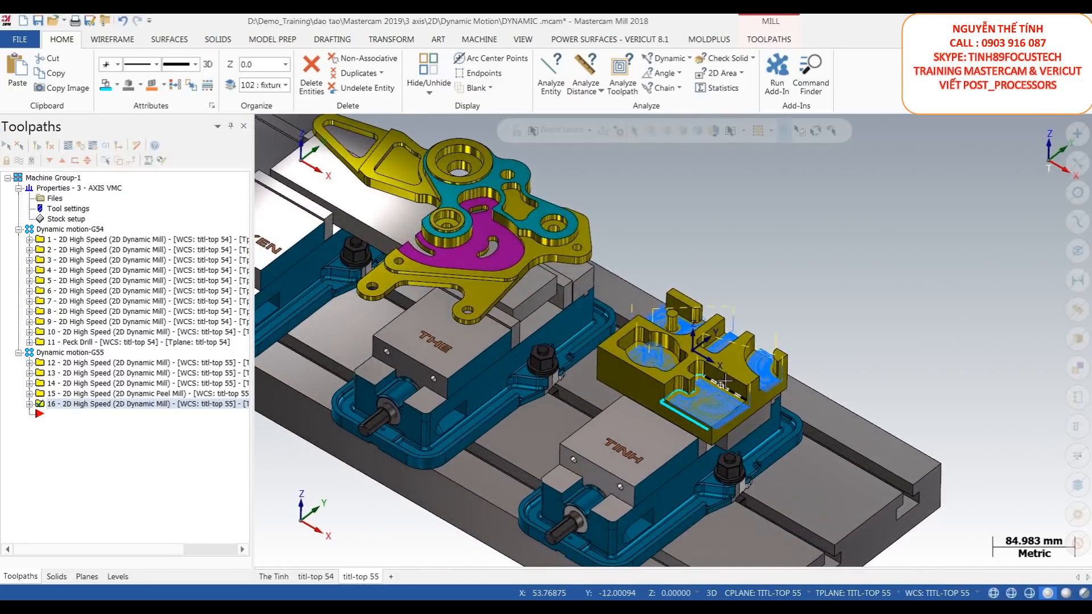
scroll(811, 405, "down", 2)
scroll(811, 405, "up", 2)
scroll(811, 405, "down", 2)
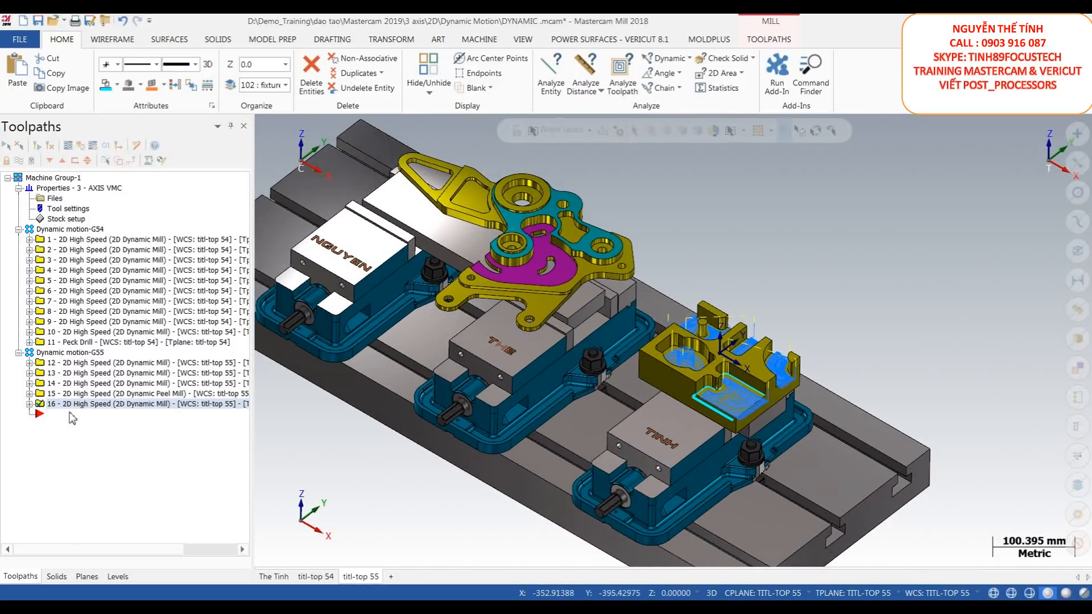
Step: Review the planes and work offset of operation 1 in the Dynamic motion-G54 group
left_click(29, 239)
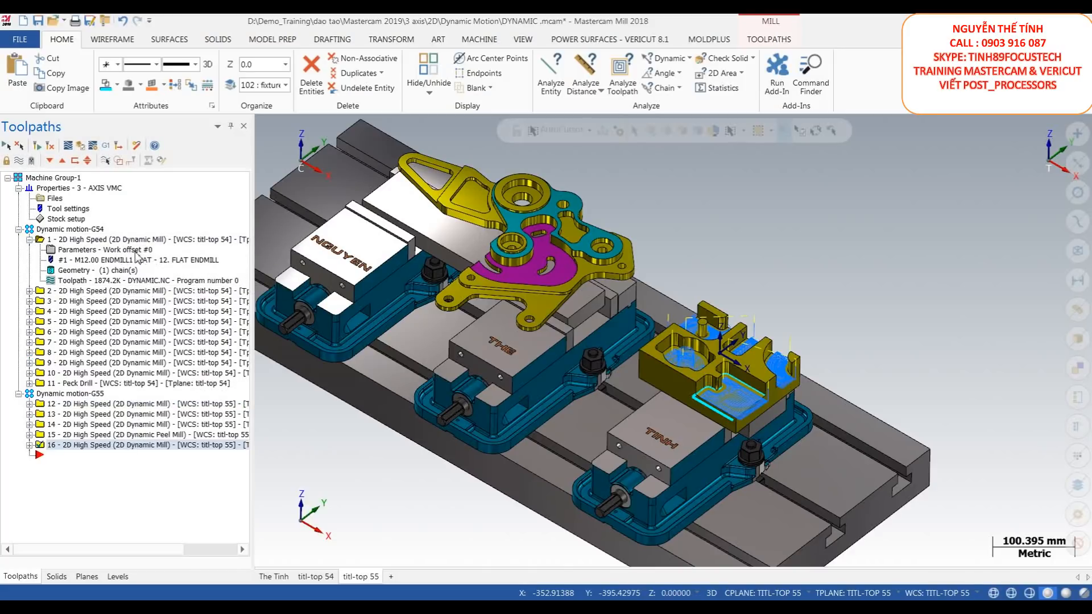
left_click(84, 251)
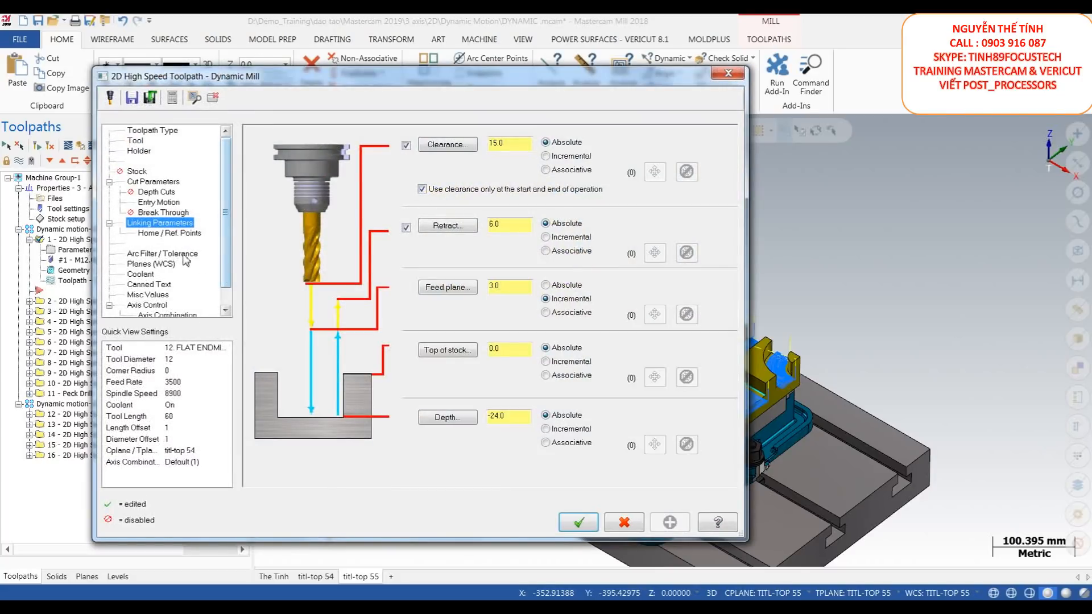
left_click(161, 264)
left_click(524, 374)
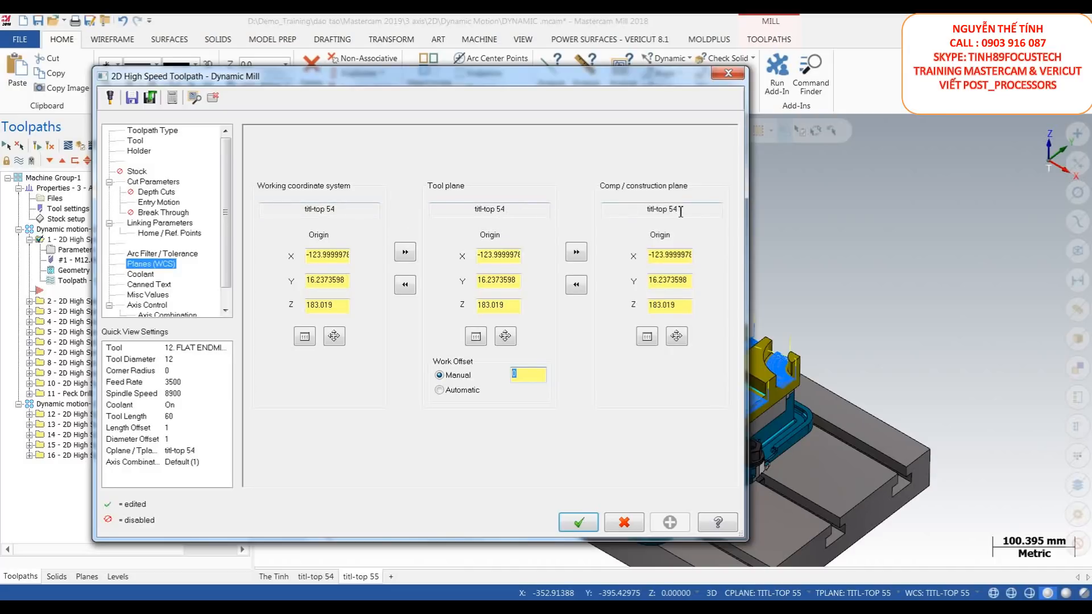
left_click(727, 74)
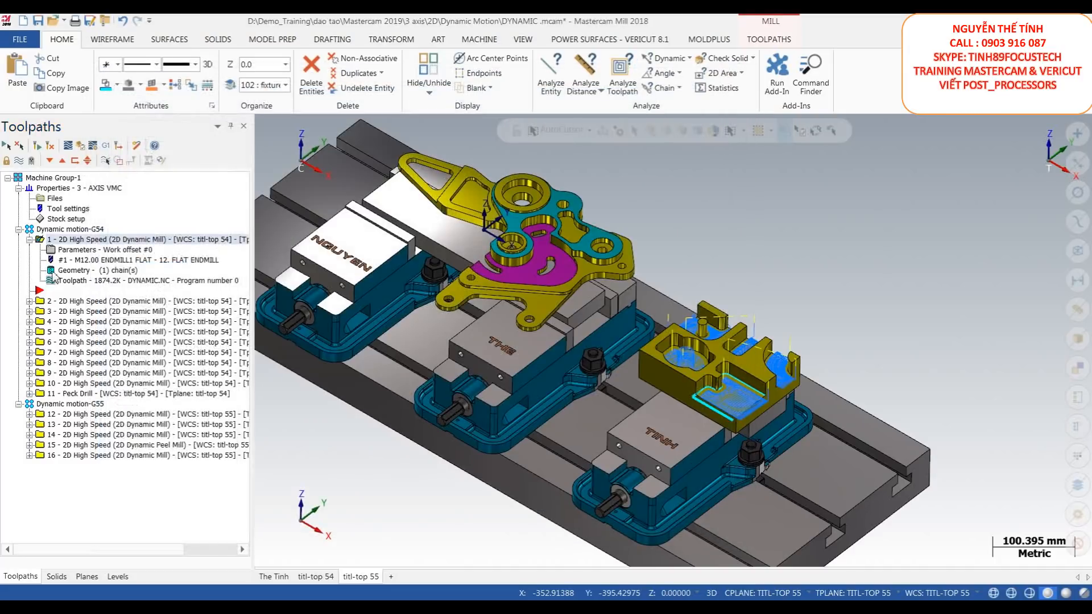
left_click(29, 239)
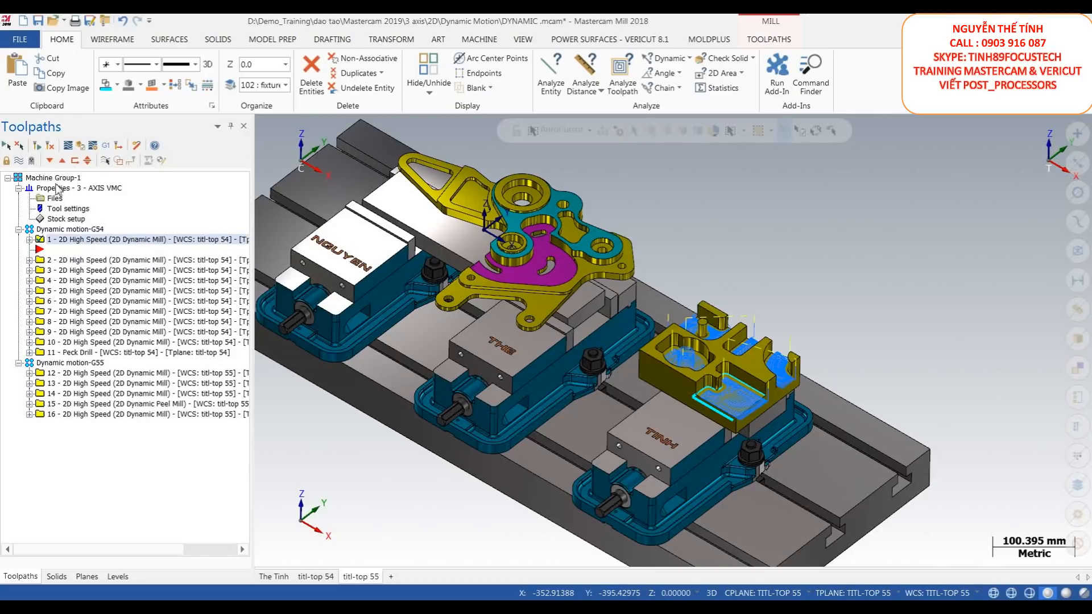
Step: Restrict the display to selected operations' toolpaths and move the insert arrow below operation 16
left_click(105, 160)
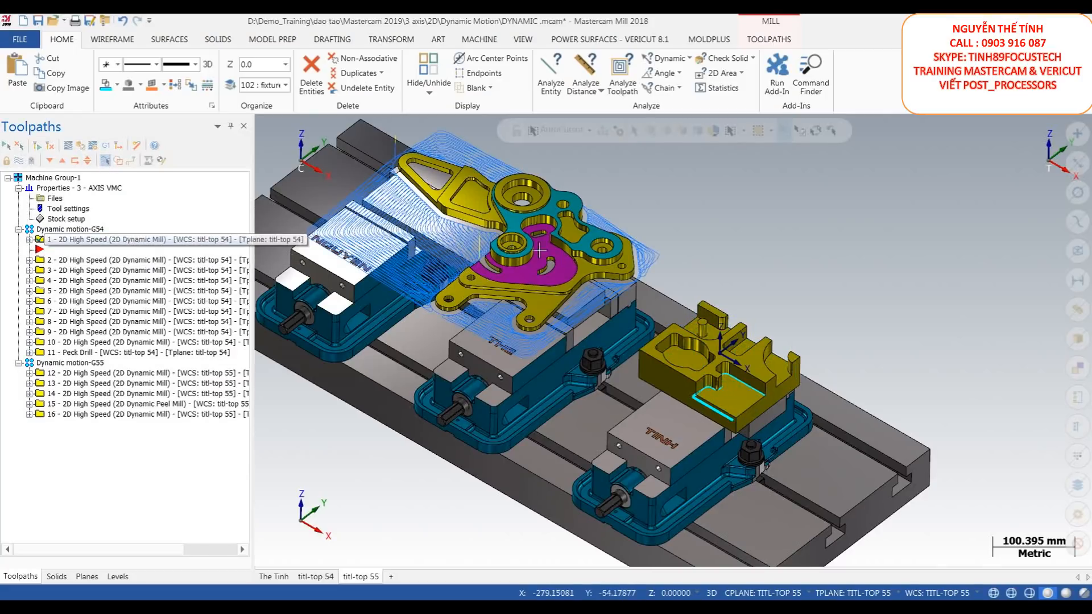
left_click_drag(40, 249, 48, 415)
scroll(708, 364, "up", 2)
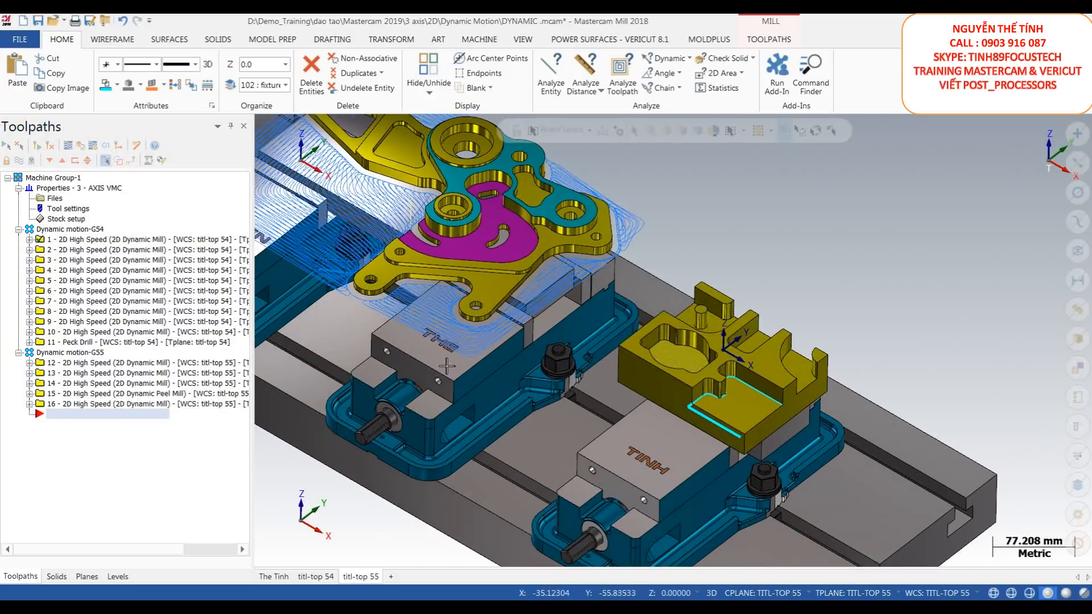
Step: Review the planes and work offset of operation 16 in the Dynamic motion-G55 group
left_click(41, 404)
left_click(29, 403)
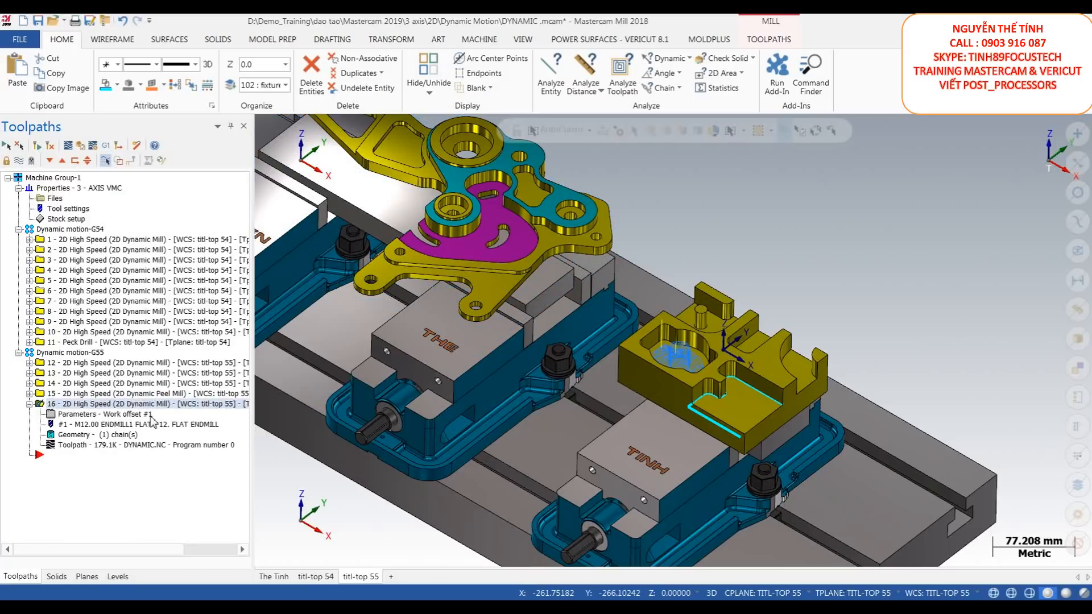
left_click(132, 416)
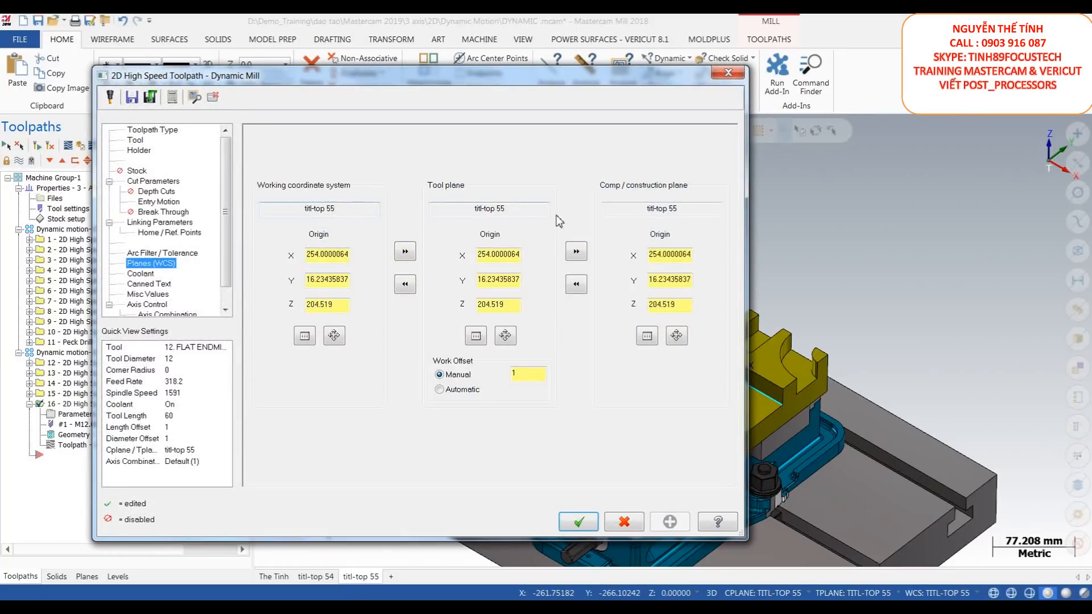
left_click(578, 522)
left_click(30, 404)
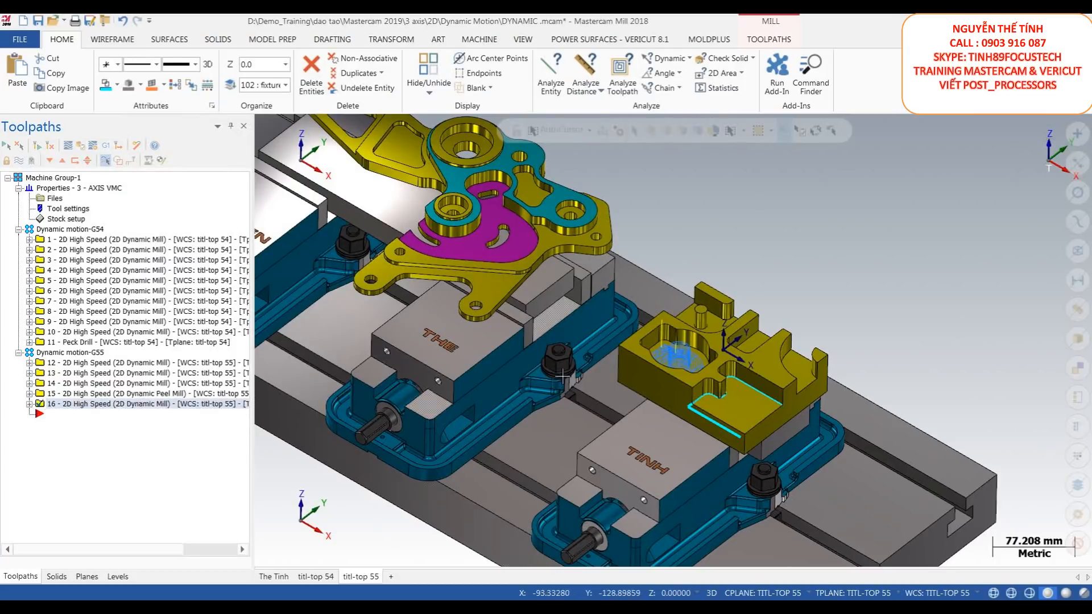
Step: Select all operations in Machine Group-1 to display the G54 and G55 toolpaths together
scroll(626, 398, "down", 3)
scroll(441, 309, "up", 2)
middle_click_drag(647, 359, 641, 359)
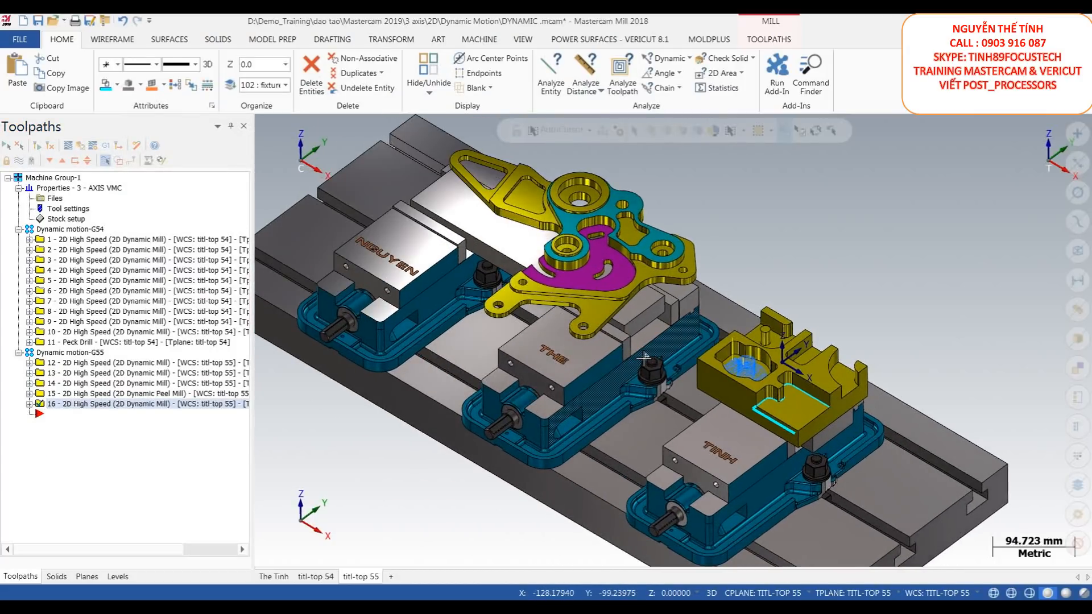
left_click(64, 178)
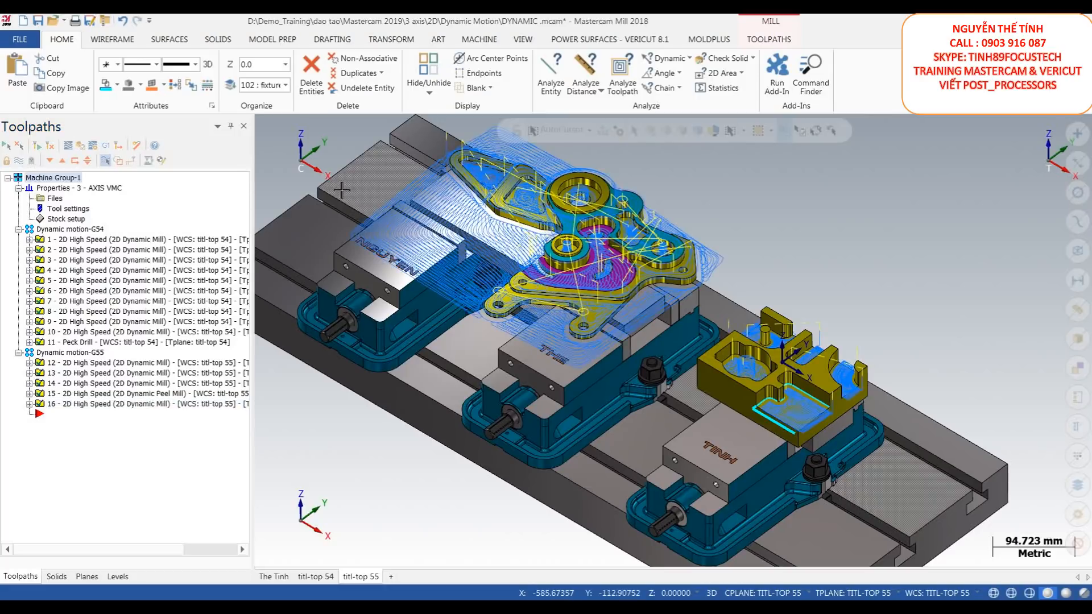
scroll(711, 333, "down", 3)
scroll(619, 287, "up", 2)
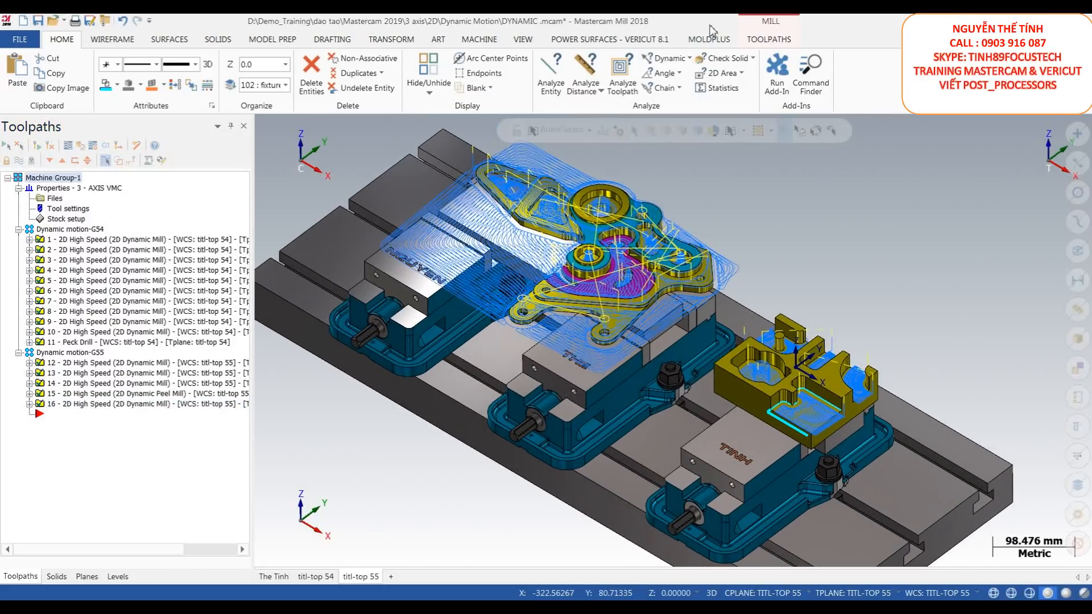
Step: Set the stock source in the Machine Simulation settings to From Level
left_click(488, 44)
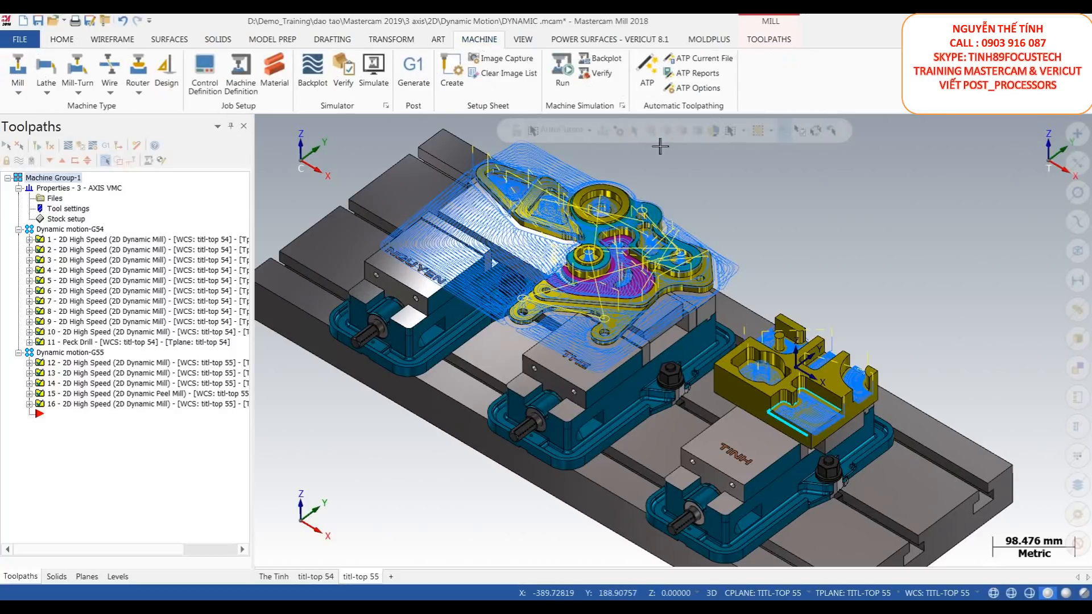
left_click(622, 107)
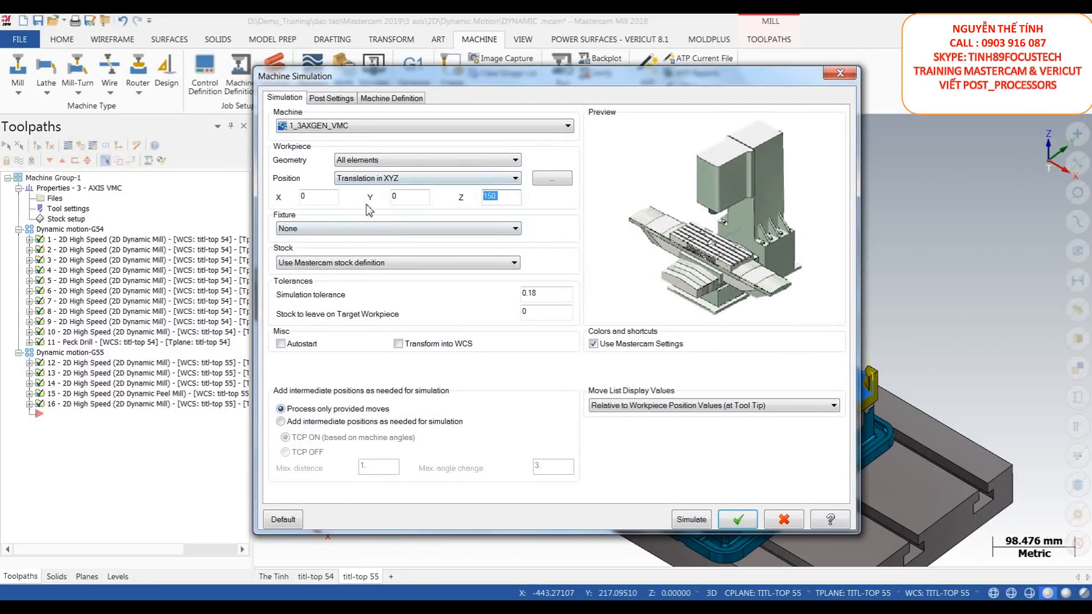
left_click(374, 262)
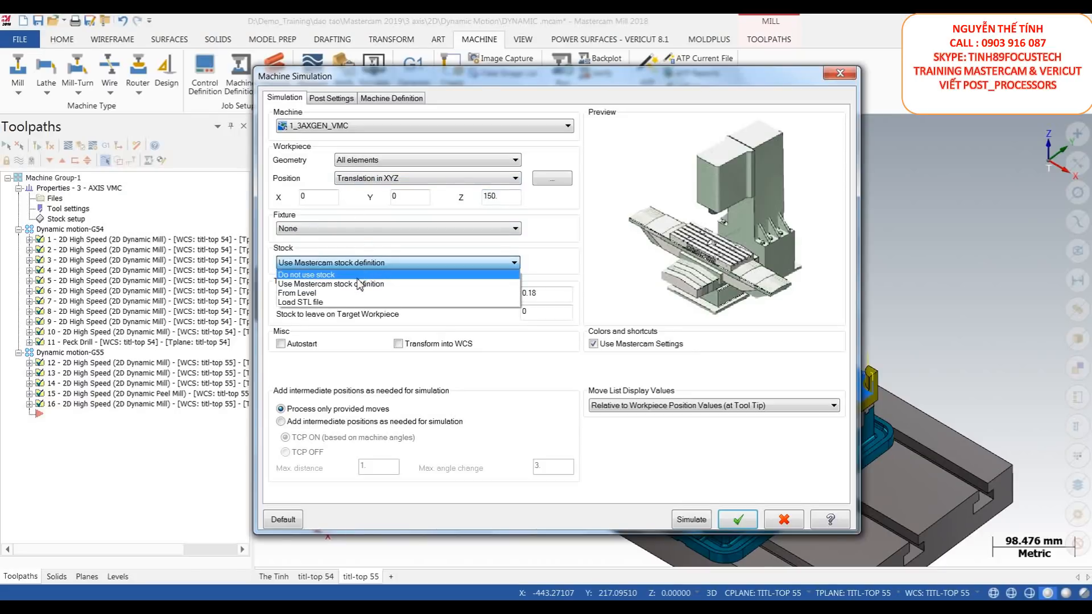
left_click(349, 293)
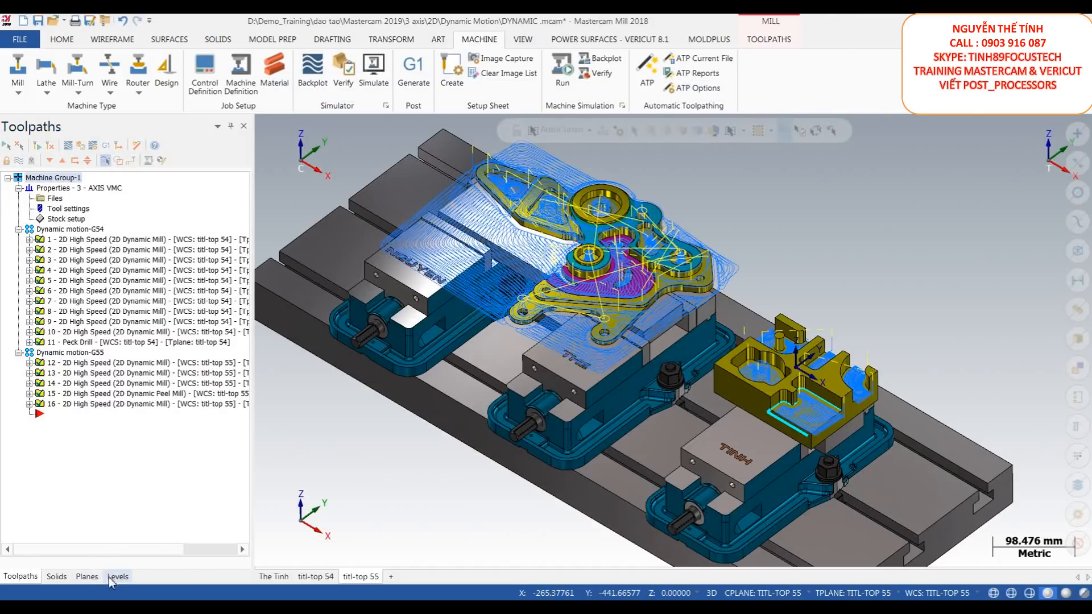
Step: Look up the stock's level in the level list and choose the level for the machine simulation stock
left_click(116, 577)
scroll(142, 354, "up", 2)
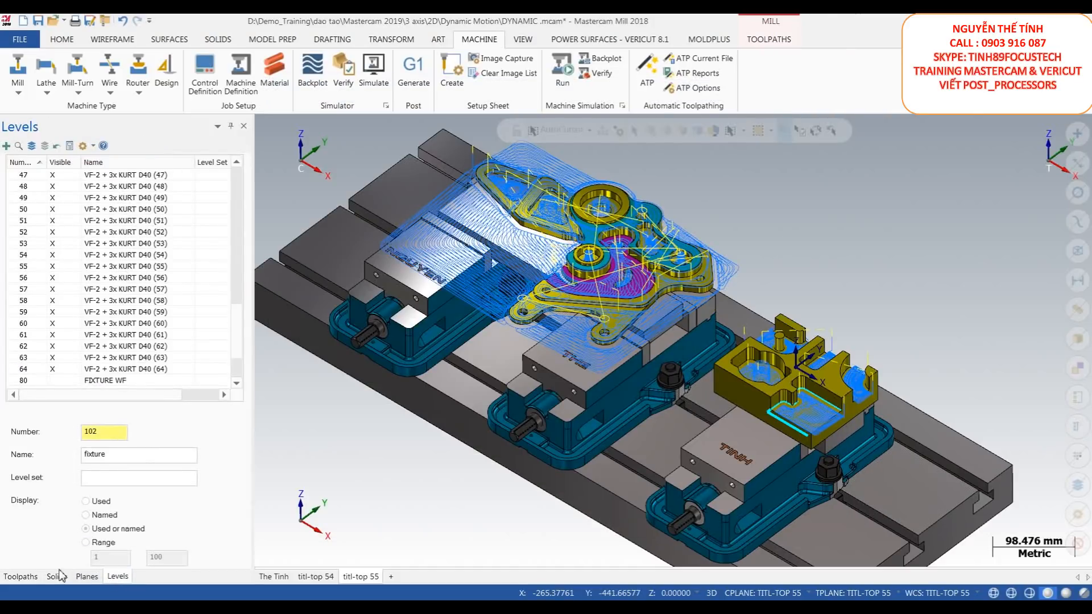
left_click(622, 106)
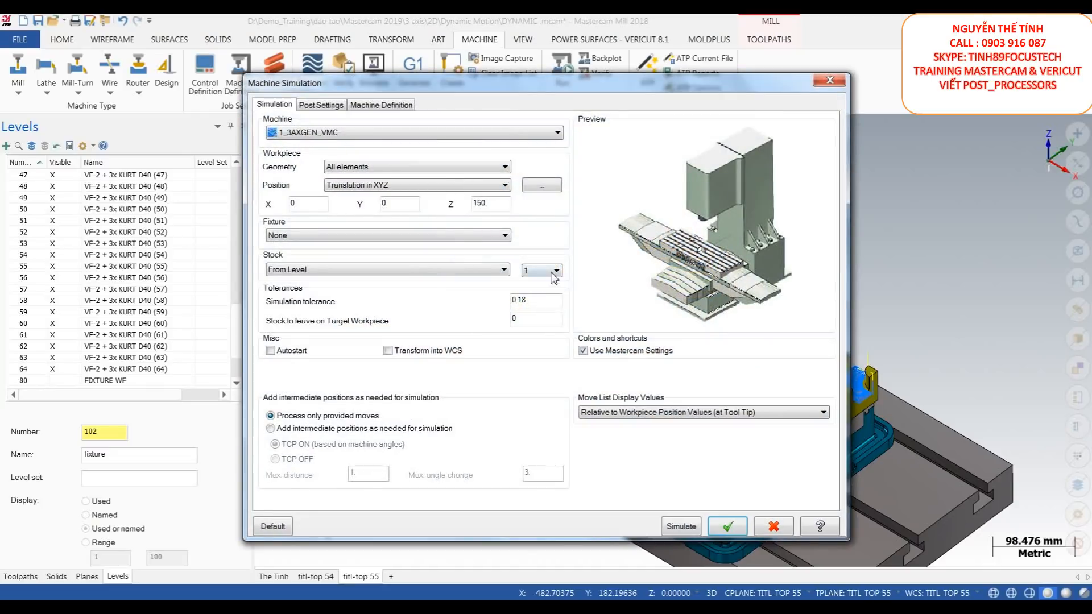
left_click(554, 274)
left_click(550, 383)
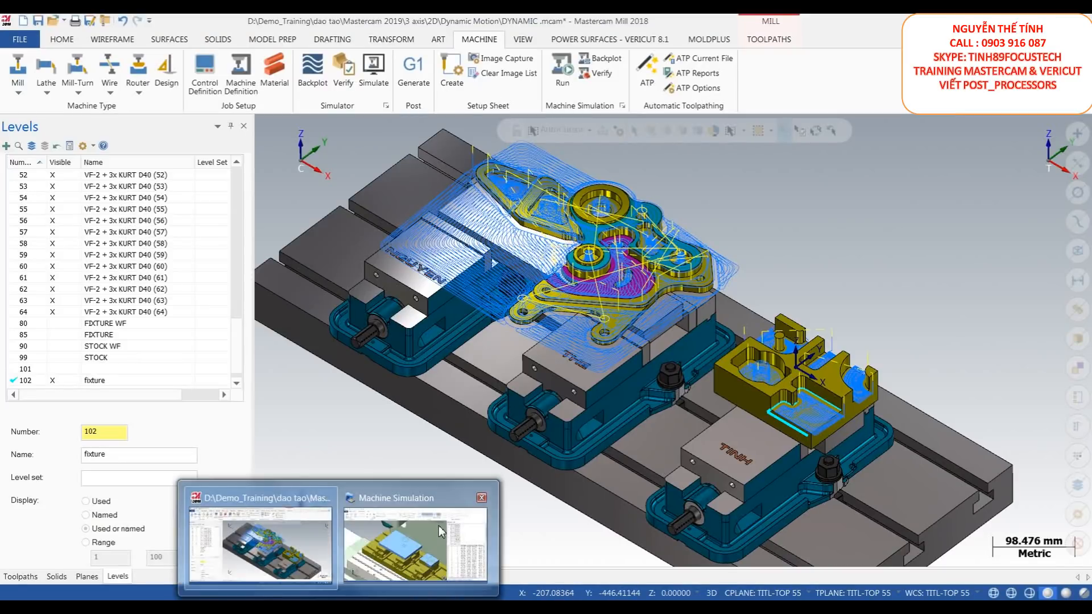
Step: Switch to the Machine Simulation window and run the simulation of all operations
left_click(438, 525)
scroll(415, 310, "up", 5)
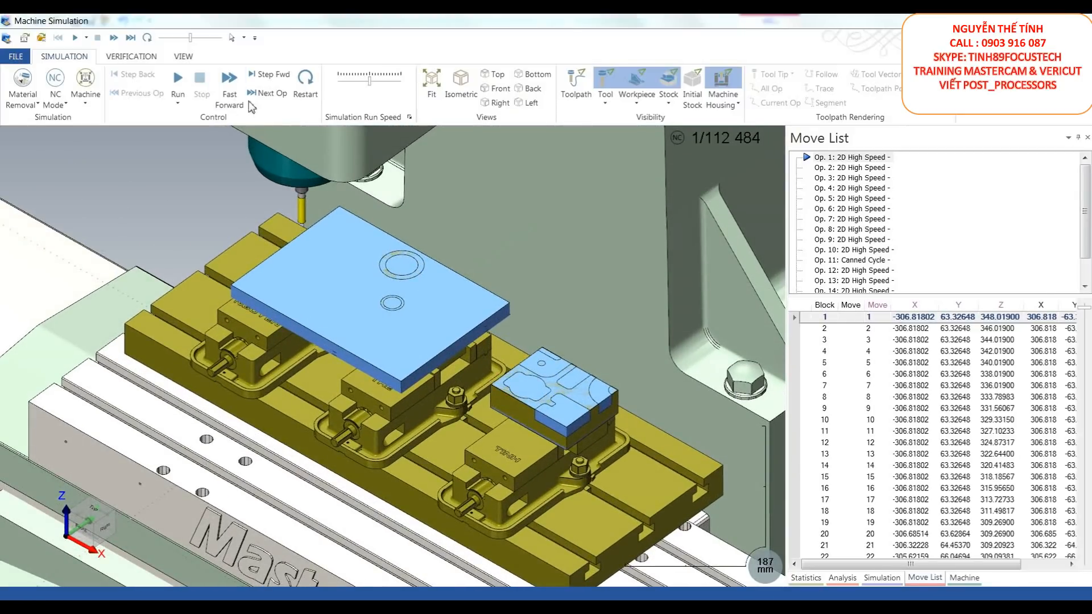
left_click(178, 81)
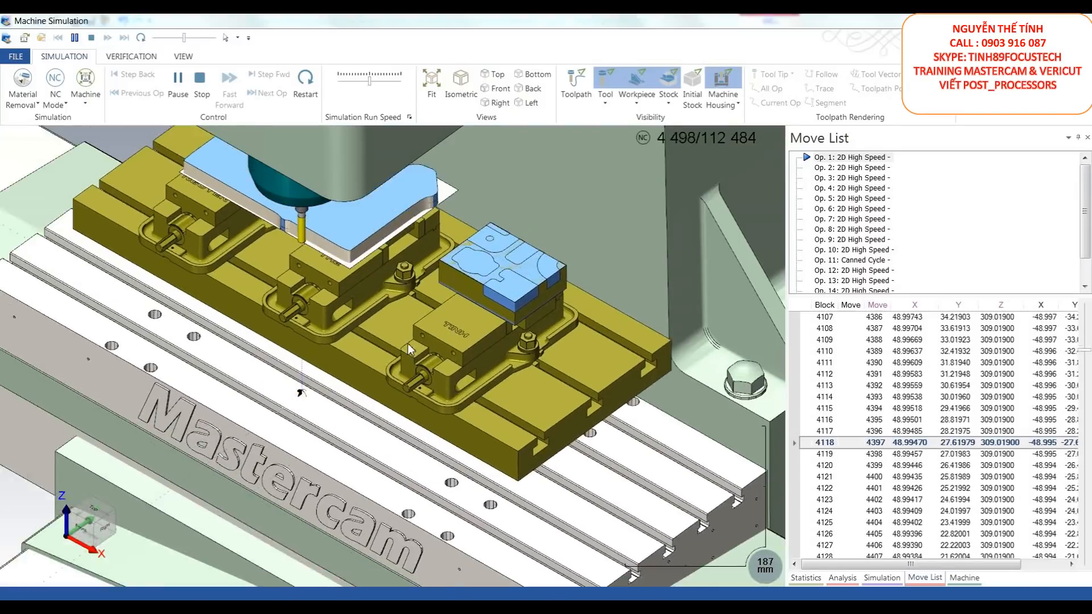
Step: Reduce the simulation run speed slightly and watch operation 1 machine the G54 part
scroll(322, 228, "up", 2)
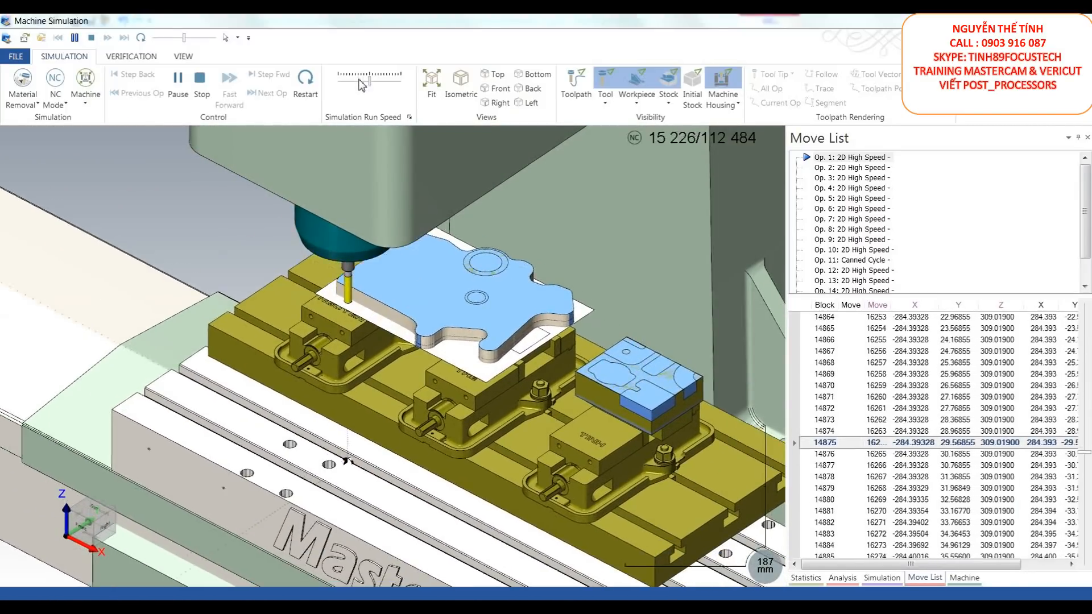
left_click(364, 81)
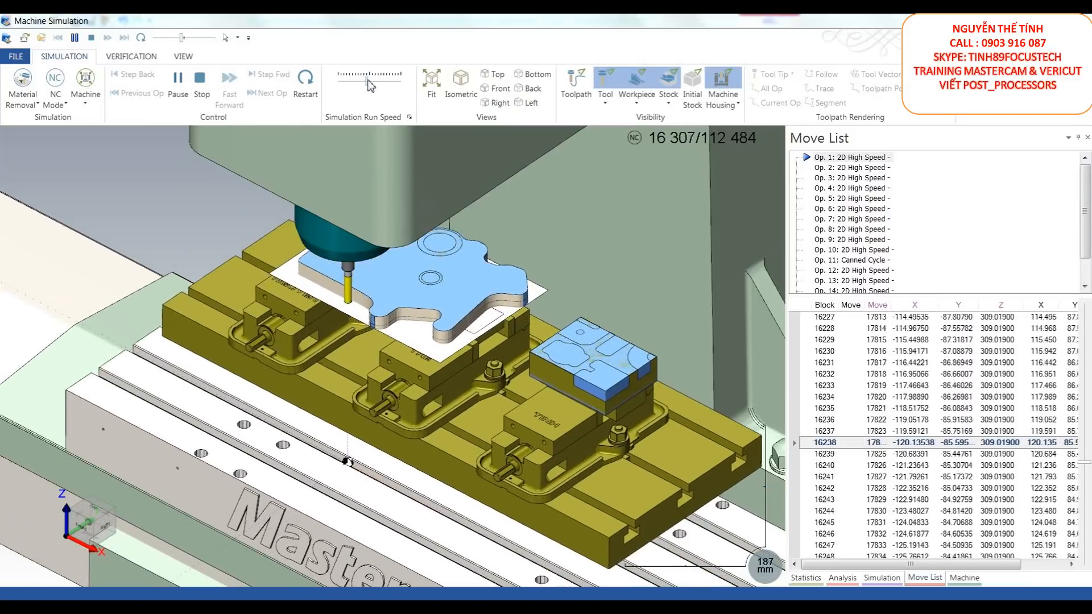
left_click(369, 84)
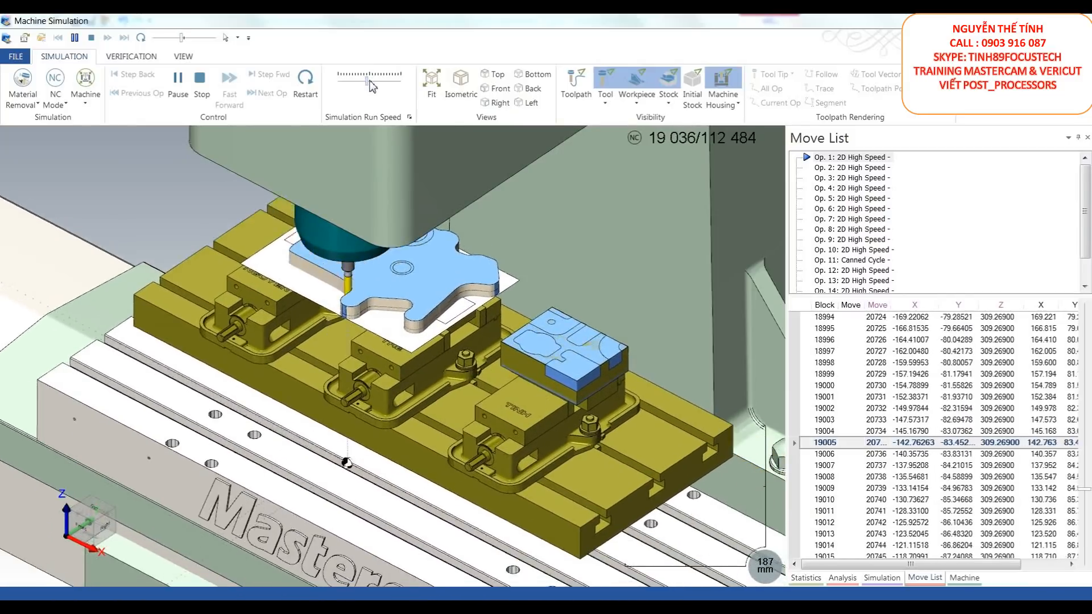
scroll(452, 353, "up", 3)
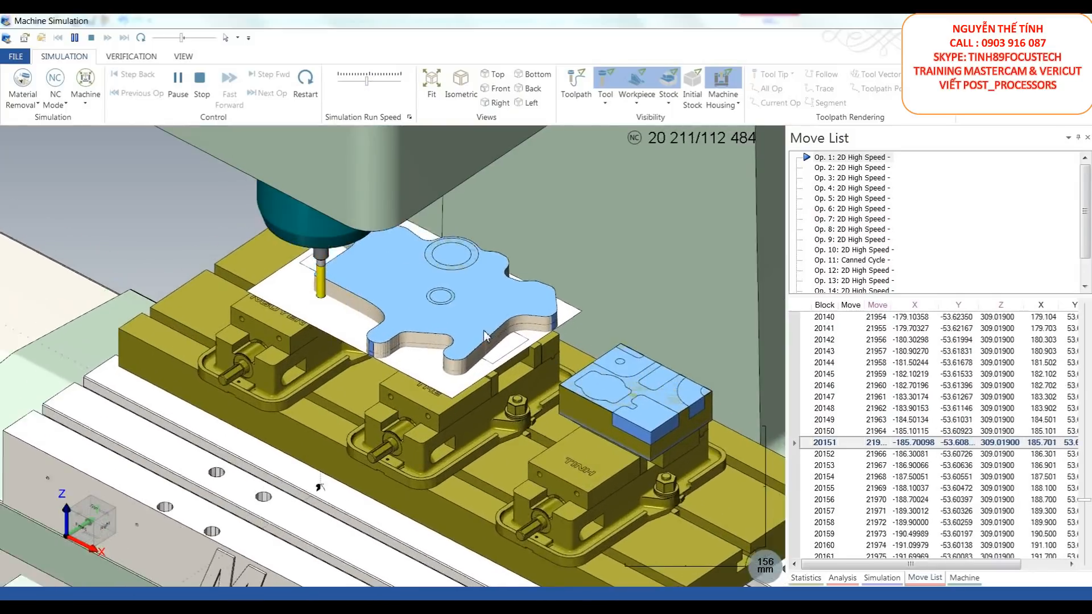
scroll(427, 357, "down", 3)
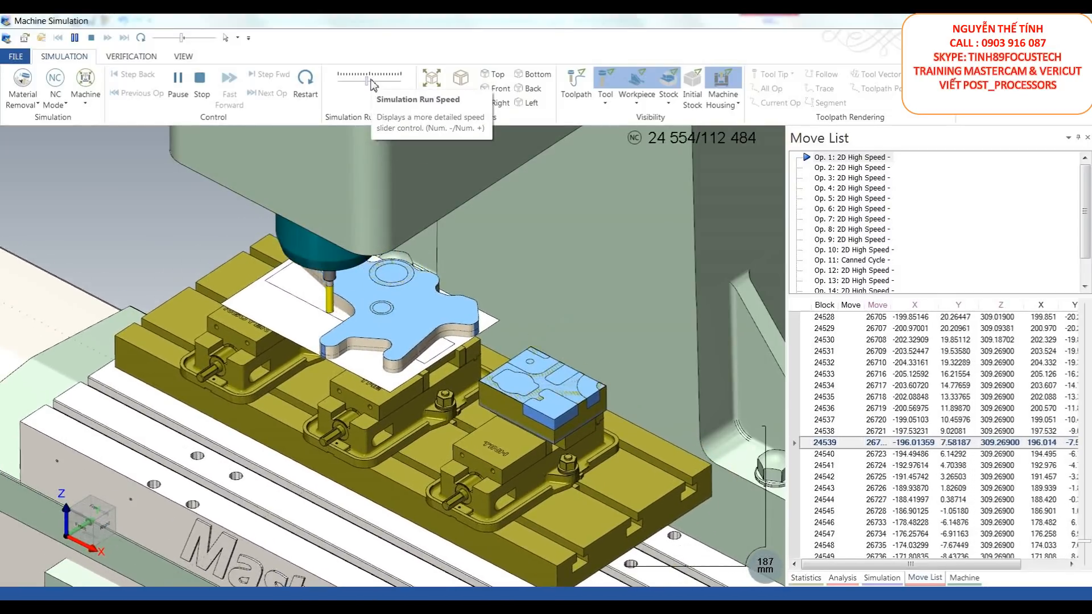
Step: Adjust the simulation run speed while watching operations 1 to 5 machine the G54 part
left_click(370, 80)
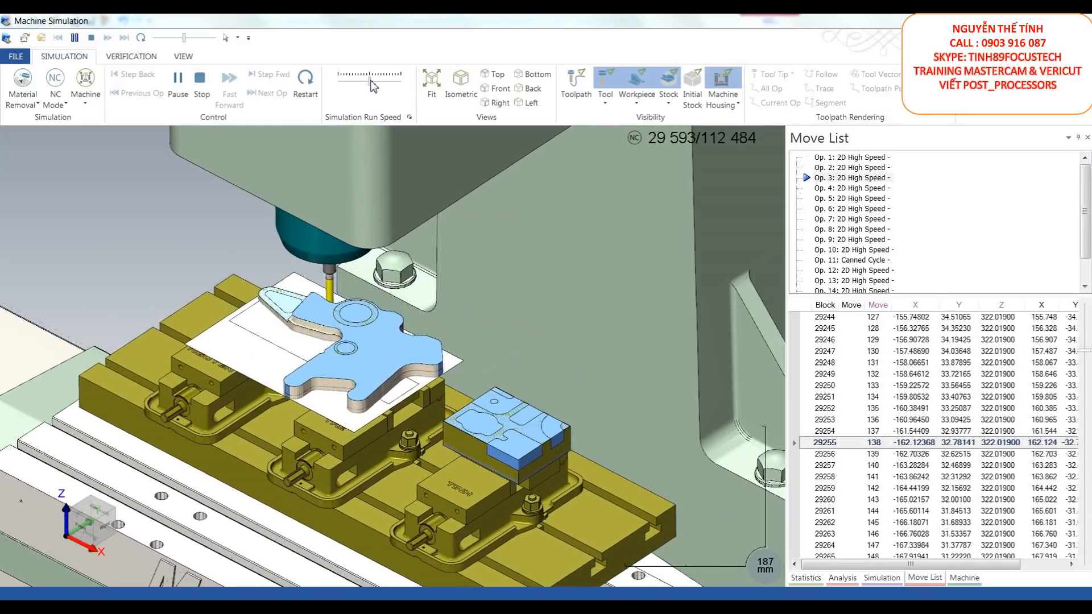
left_click(365, 82)
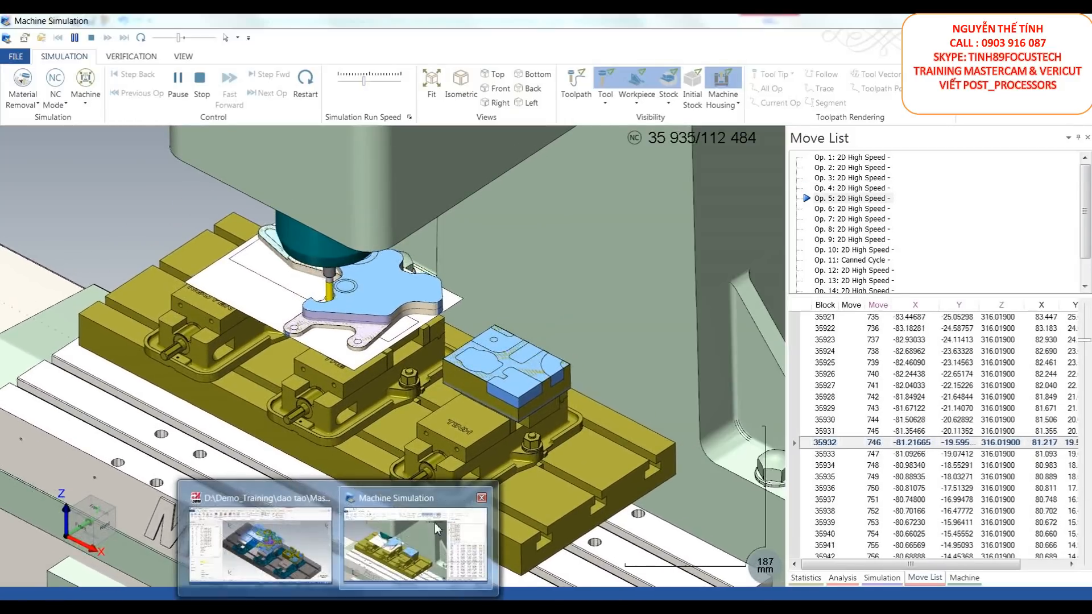
Step: Switch to the Mastercam window and select the leftover cyan curves around the G55 part's open corner pocket using Select All
left_click(290, 547)
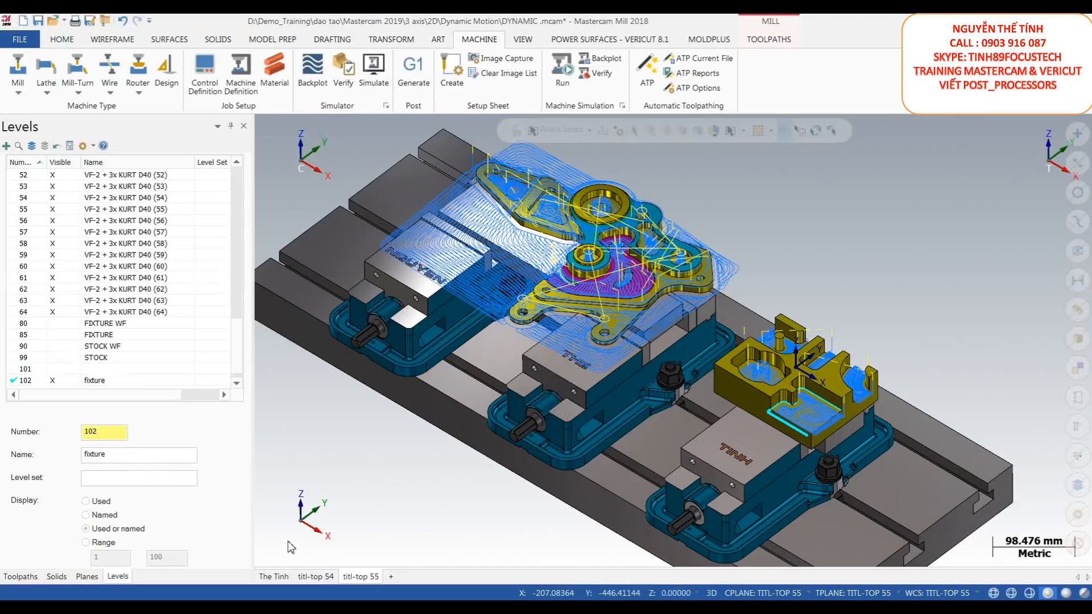
scroll(550, 493, "down", 1)
scroll(772, 442, "up", 1)
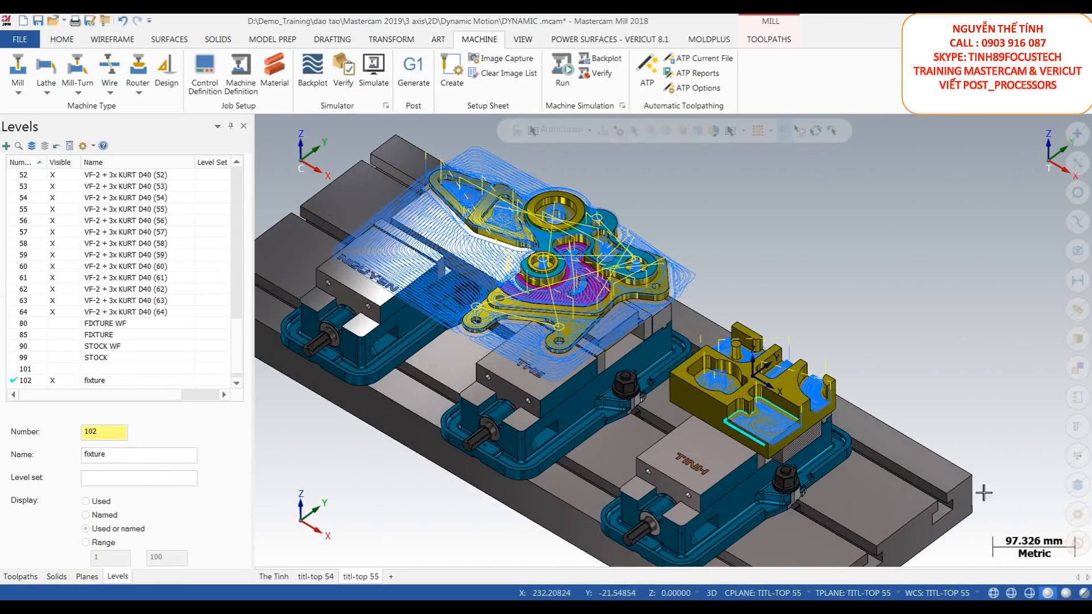
left_click(1076, 455)
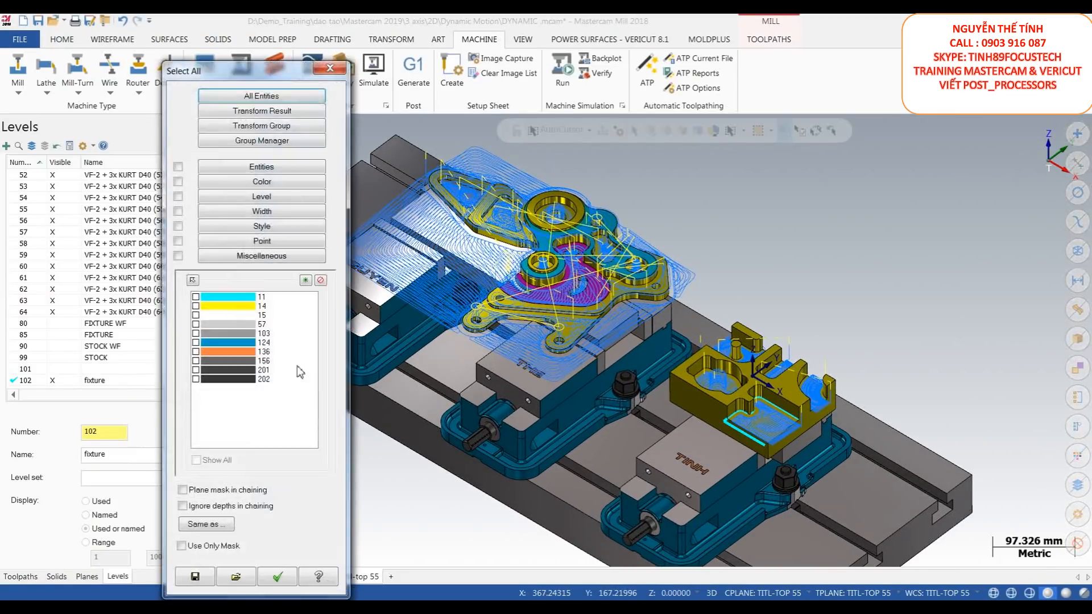
left_click(277, 578)
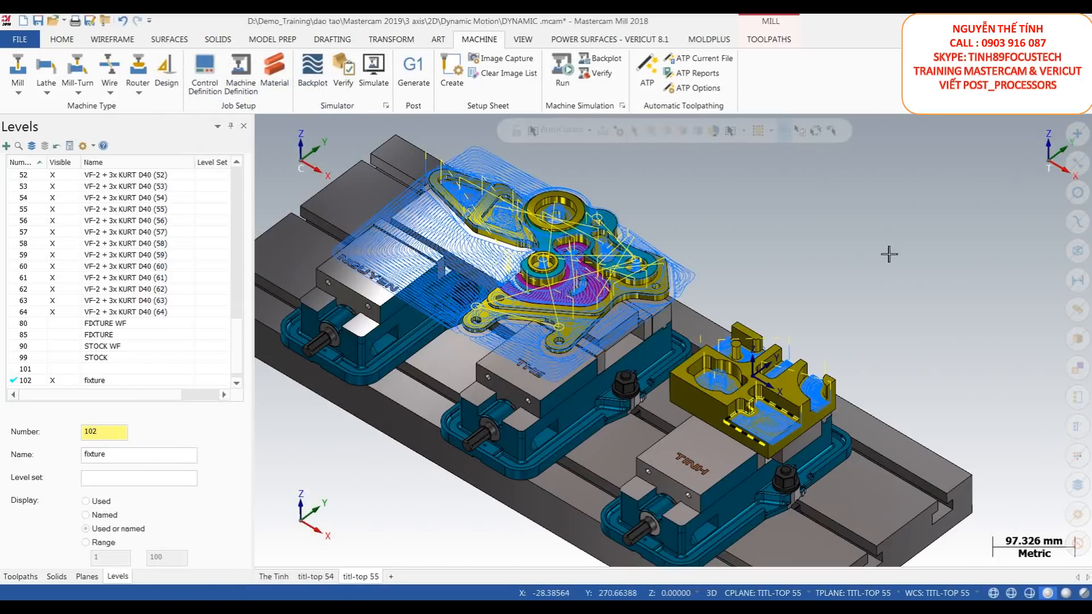
Step: Move the selected curves to level 104 and hide that level
right_click(885, 250)
left_click(1001, 226)
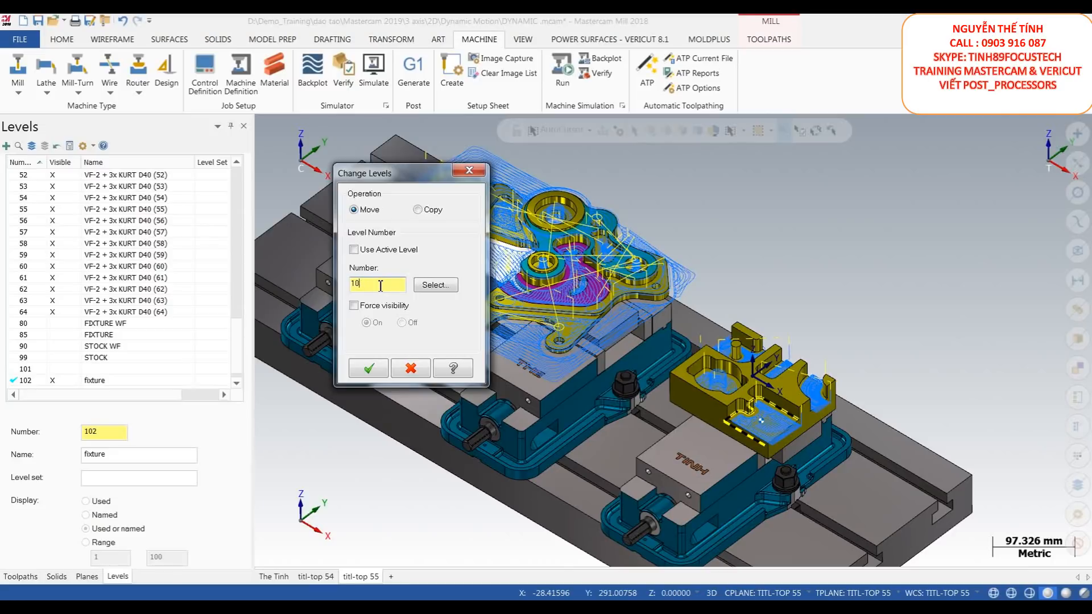
type("10")
key("Return")
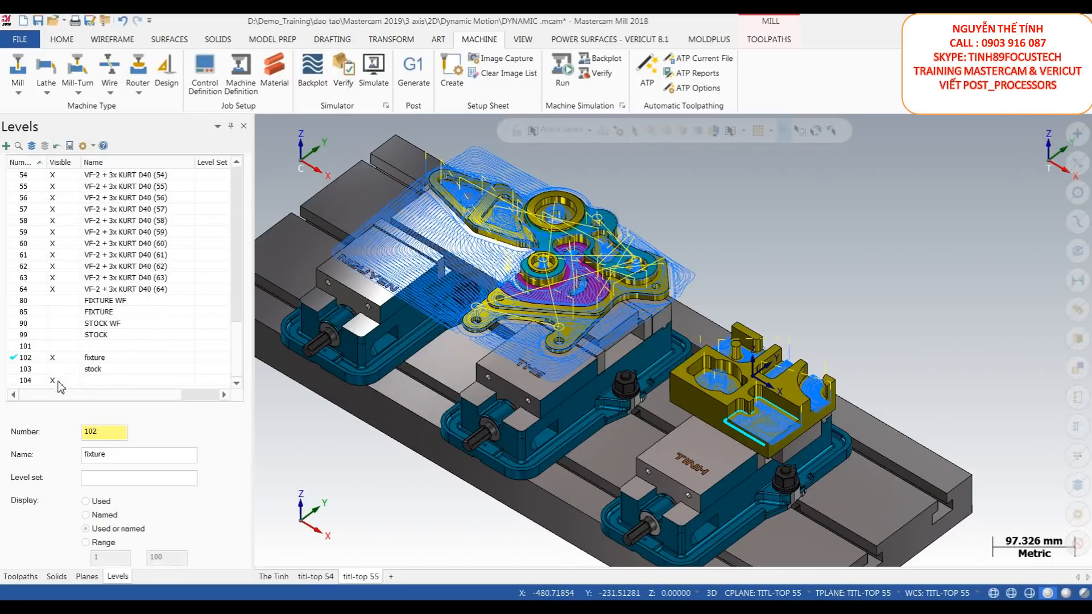
scroll(132, 326, "up", 5)
scroll(178, 264, "up", 8)
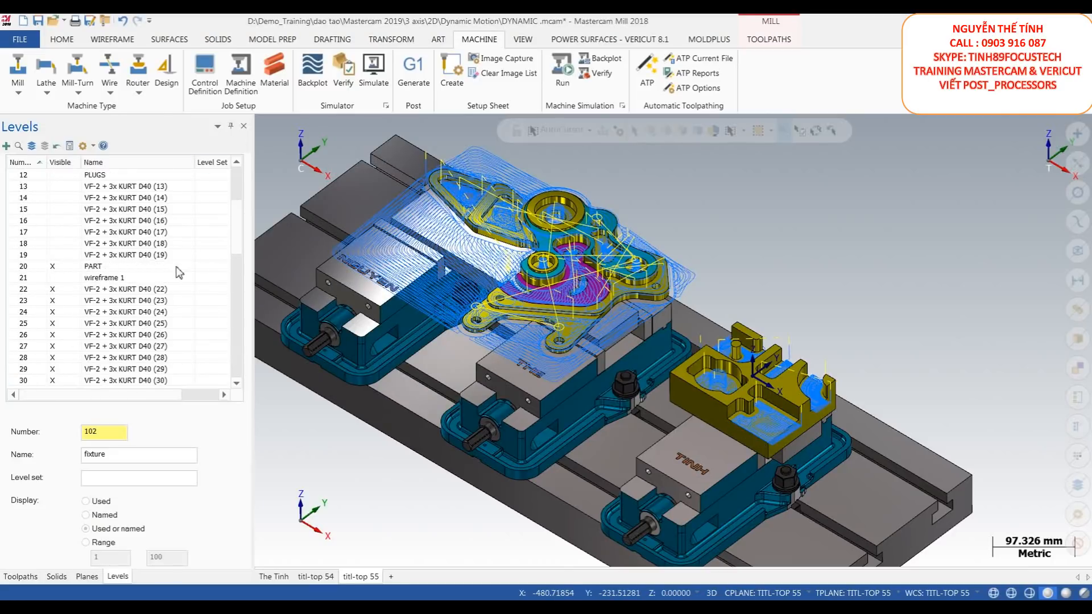
Step: Display the Toolpaths manager, switch to the Machine Simulation window and examine operations 6 to 8 cutting the G54 part
left_click(20, 576)
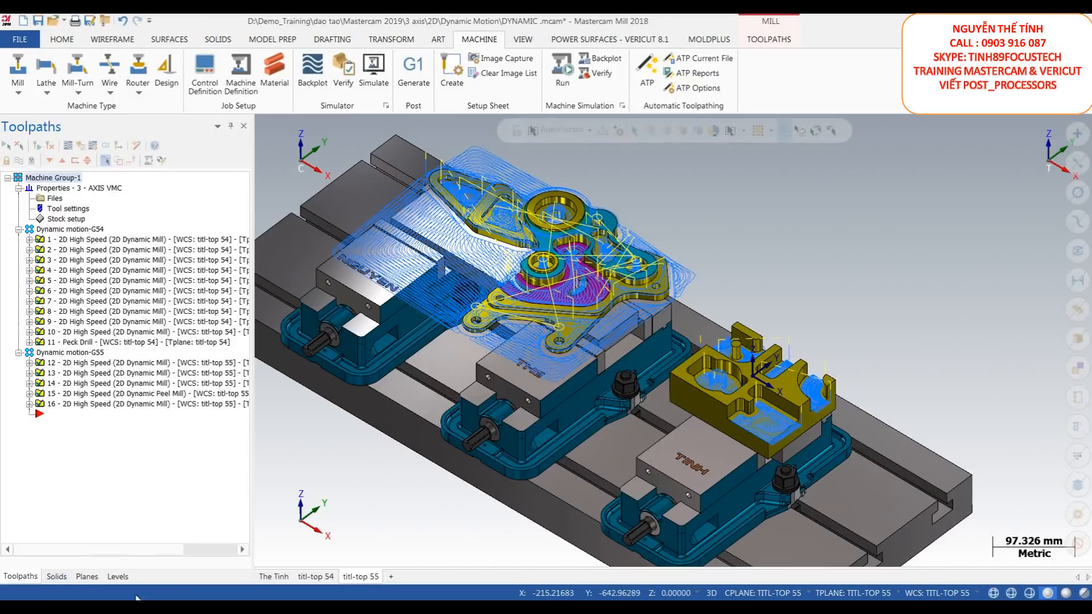
left_click(341, 607)
left_click(421, 537)
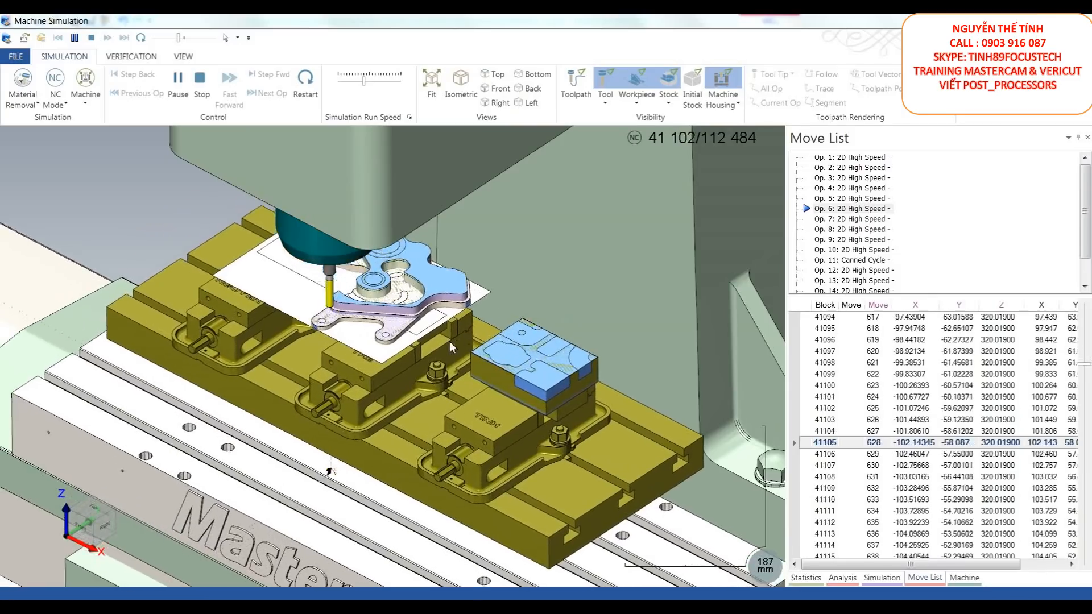
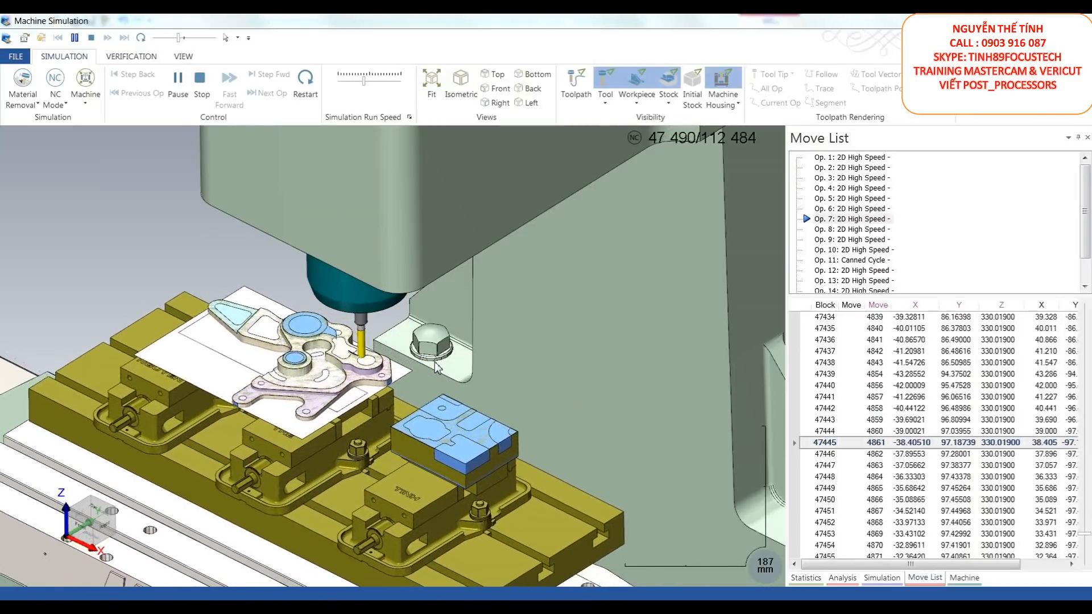
scroll(278, 346, "up", 2)
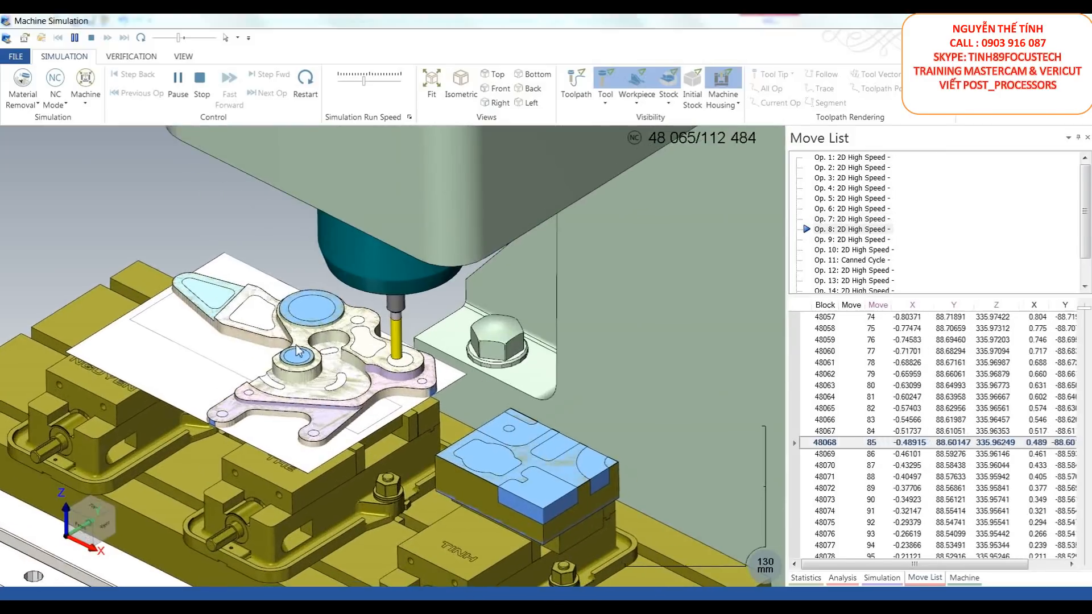
scroll(386, 352, "down", 1)
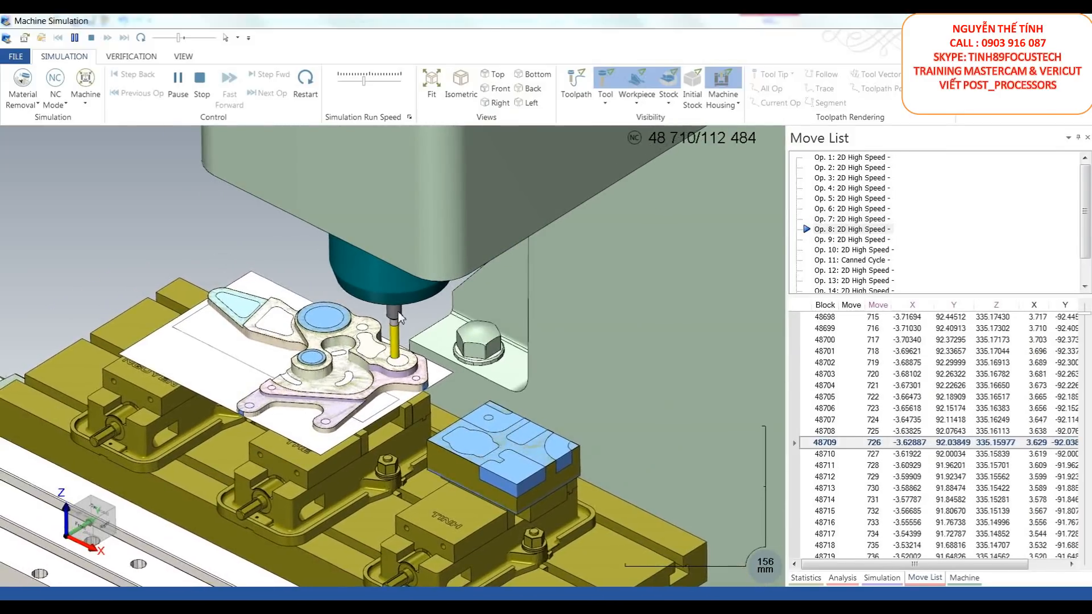
Step: Speed up the simulation to reach the G55 part, and slow it down slightly to watch operations 12 and 13
left_click_drag(364, 80, 371, 82)
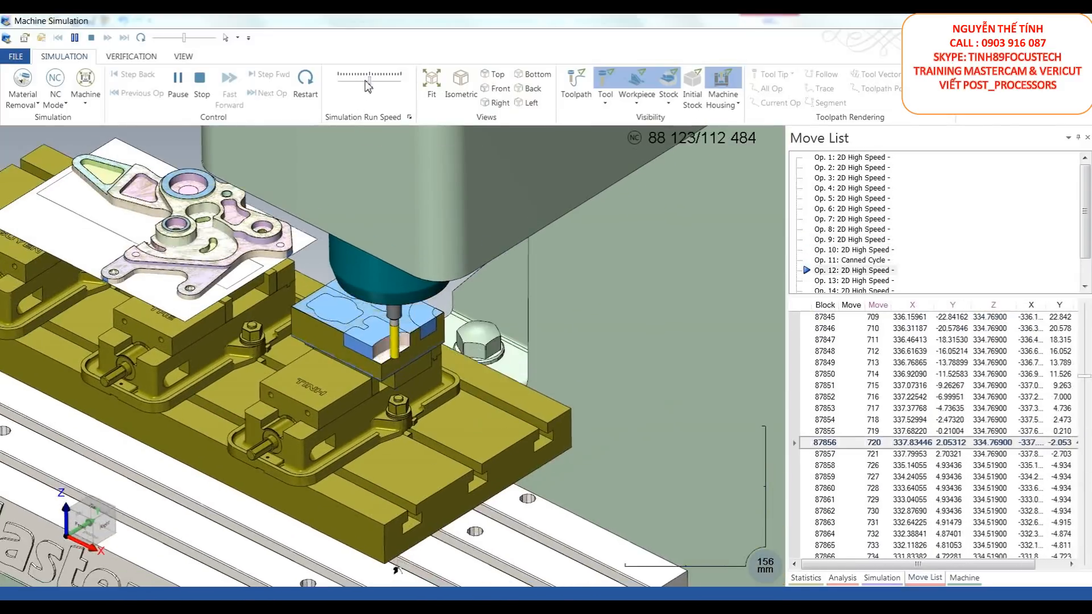
left_click_drag(369, 80, 365, 81)
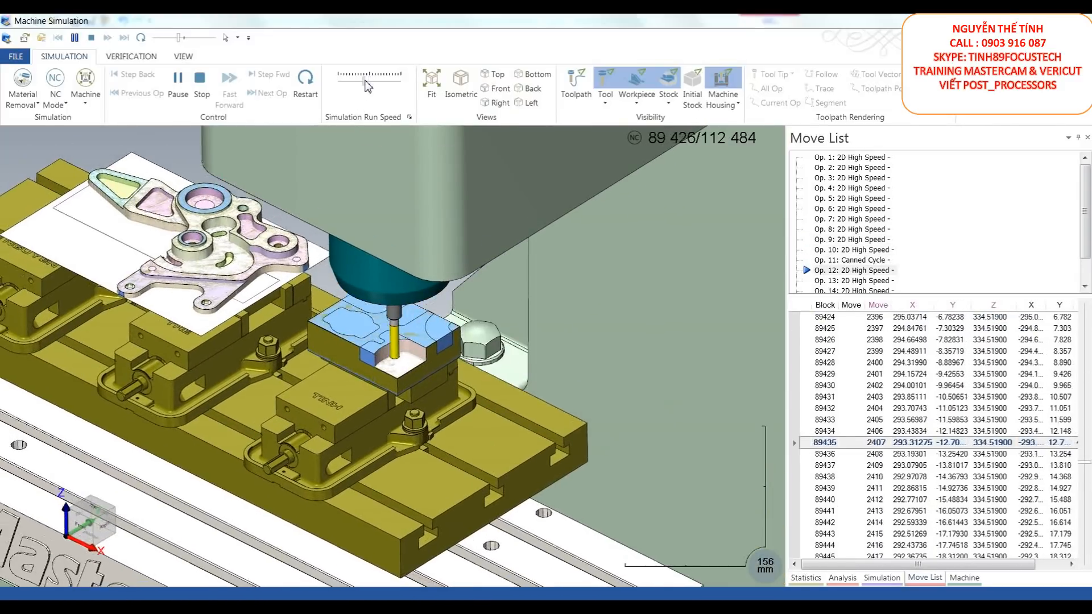
scroll(385, 352, "up", 2)
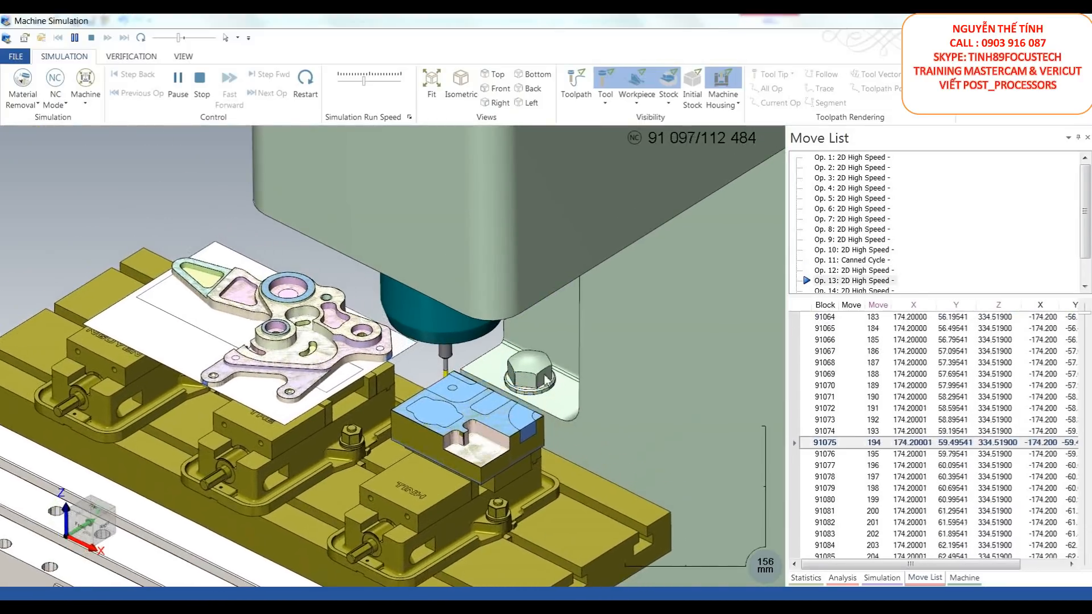
Step: Examine the finished G54 part and the G55 part up close while operations 14 and 15 run
scroll(461, 205, "up", 2)
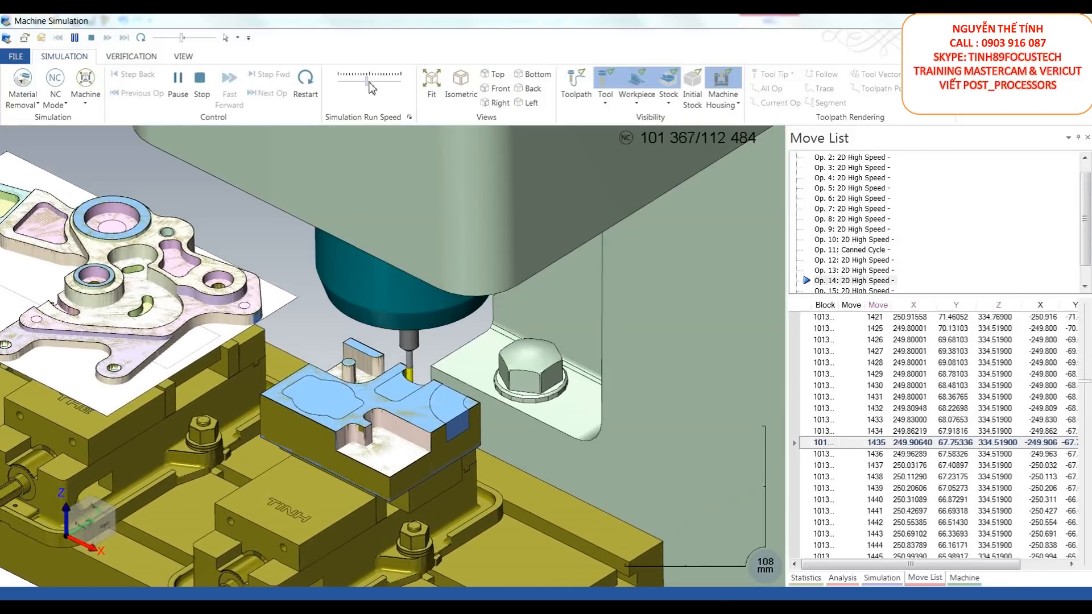
scroll(560, 445, "down", 2)
scroll(259, 335, "up", 3)
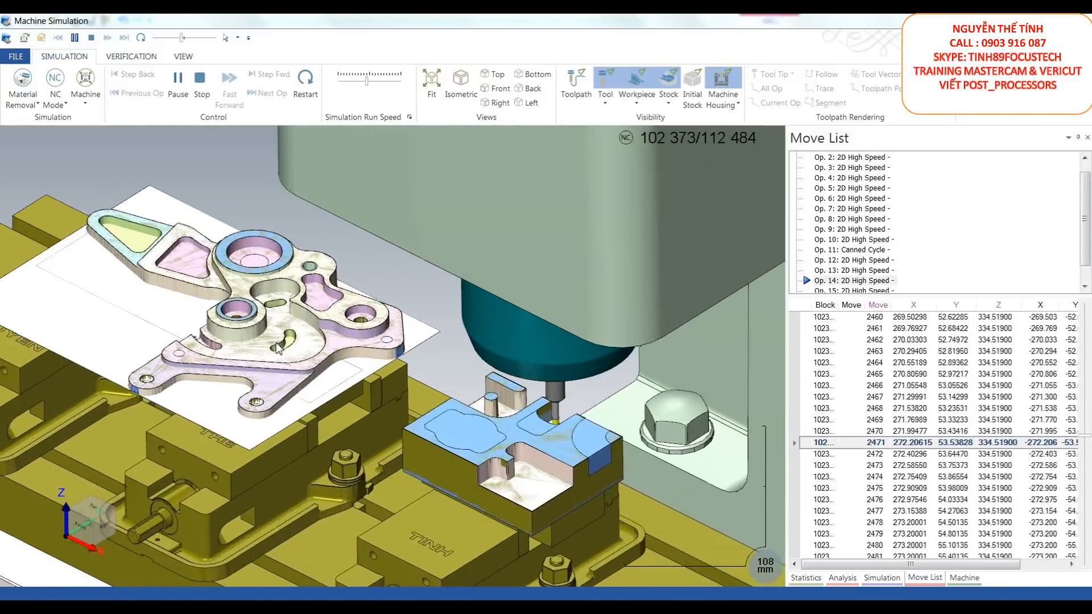
scroll(493, 479, "up", 2)
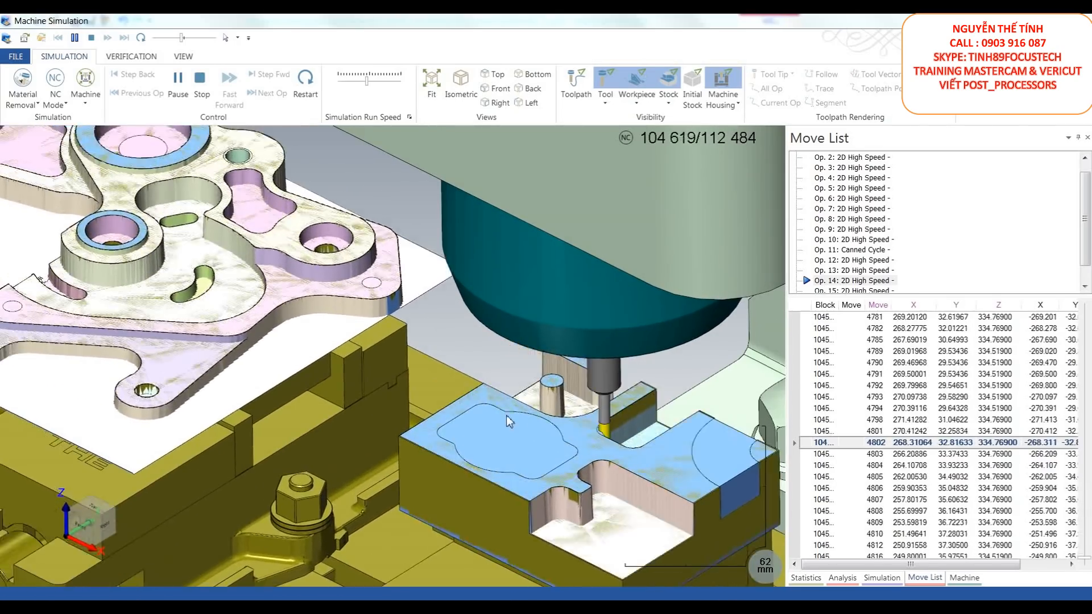
scroll(510, 426, "down", 1)
scroll(510, 427, "down", 3)
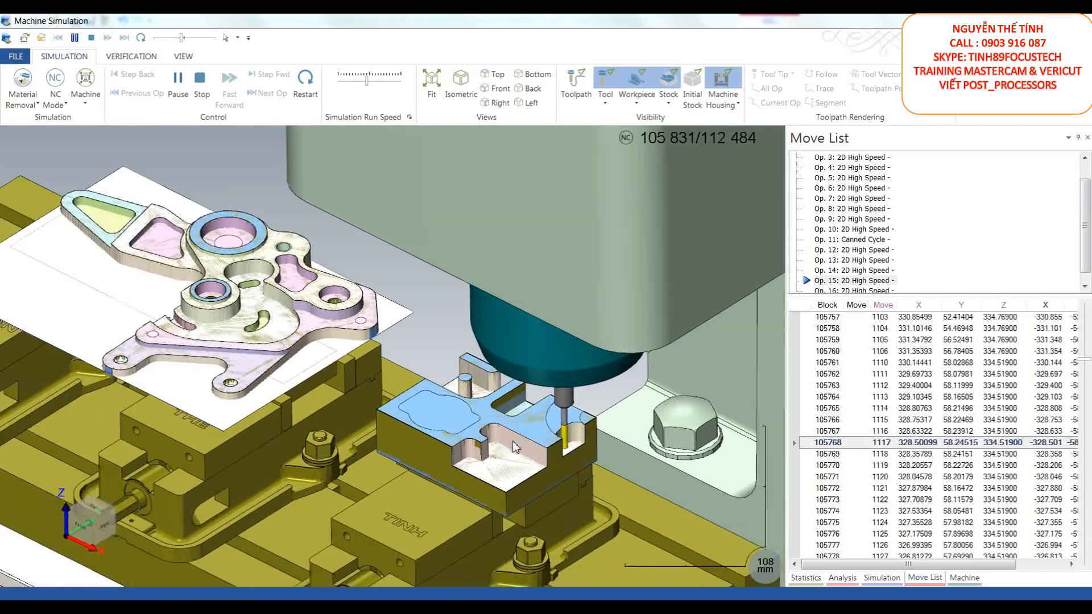
Step: Switch to the Mastercam window, inspect the G55 toolpaths up close and show the toolpath commands
mouse_move(345, 606)
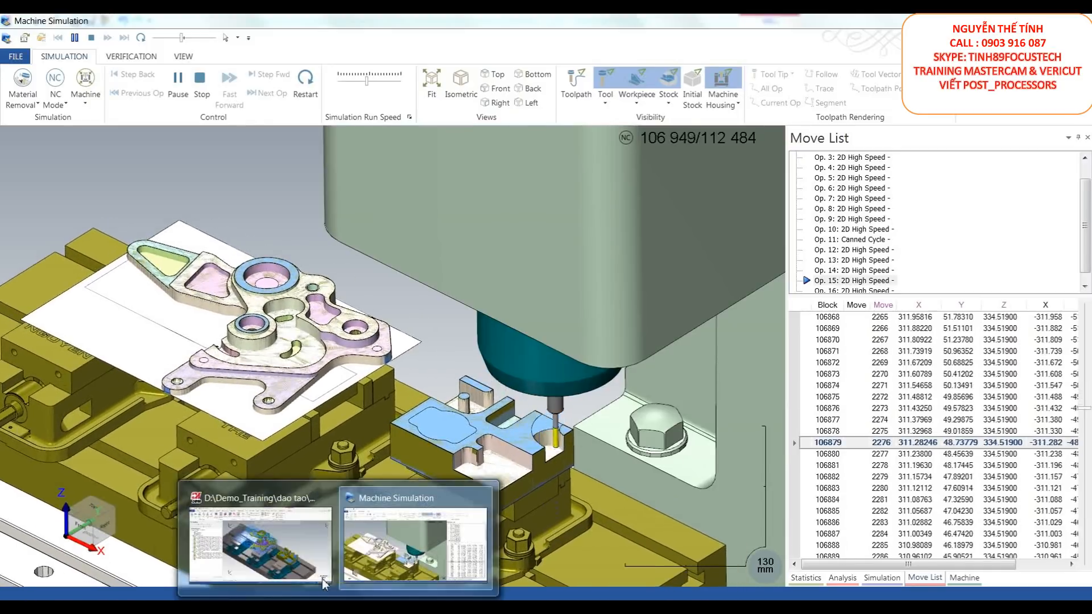
left_click(295, 546)
scroll(761, 404, "up", 5)
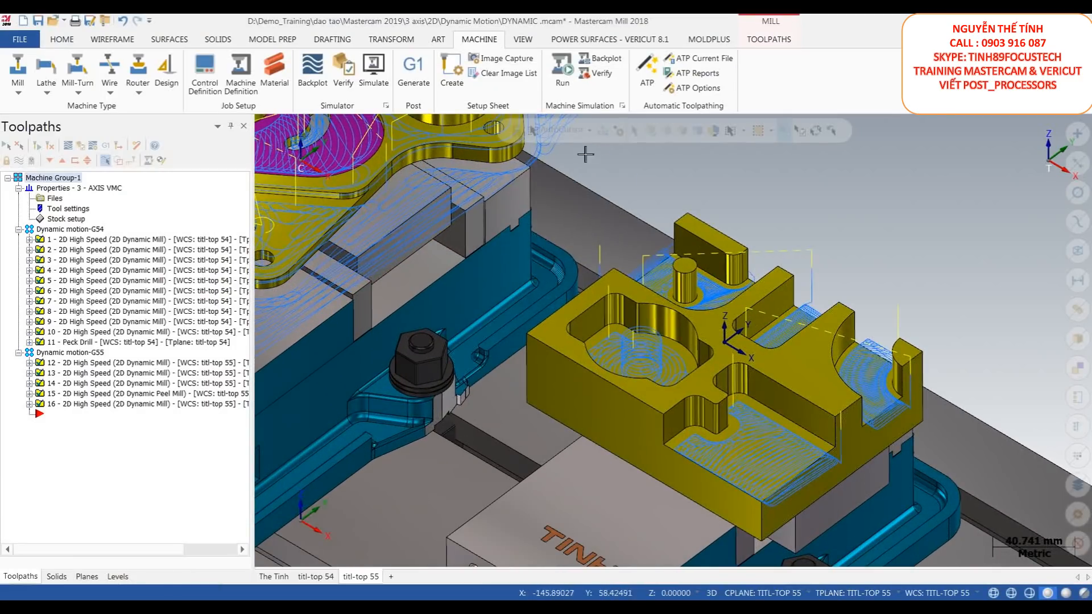
left_click(765, 41)
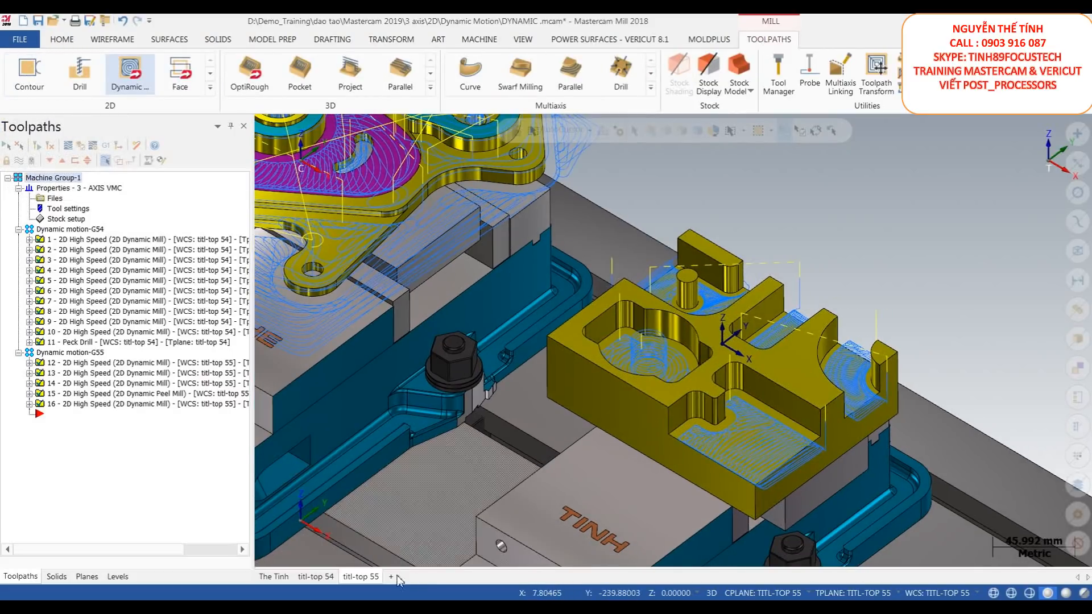
Step: Switch to the Machine Simulation window and inspect both machined parts as operation 16 finishes
mouse_move(398, 591)
left_click(404, 535)
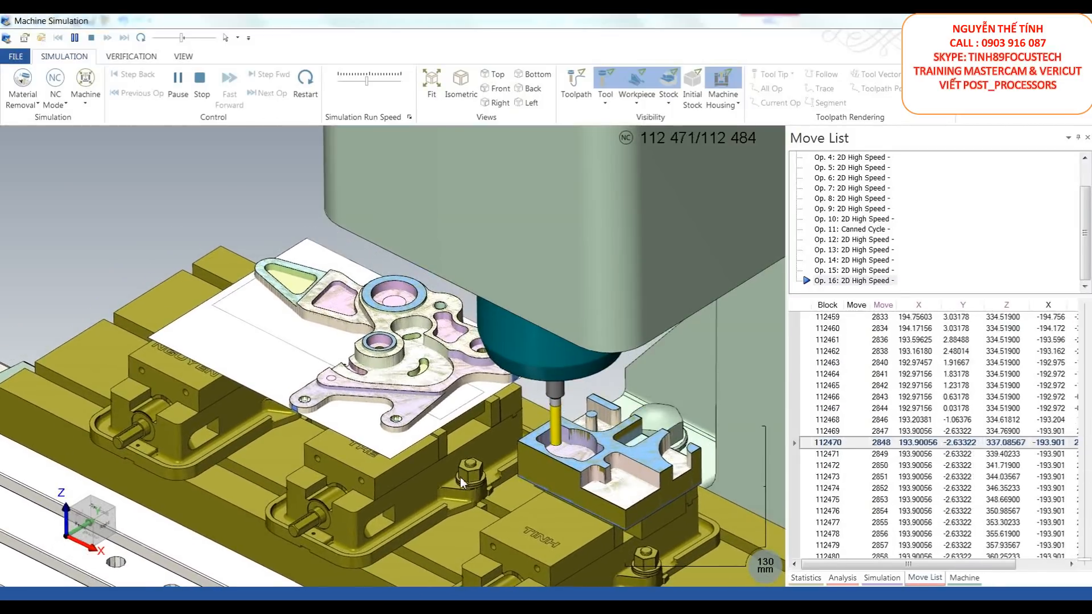
scroll(460, 477, "down", 5)
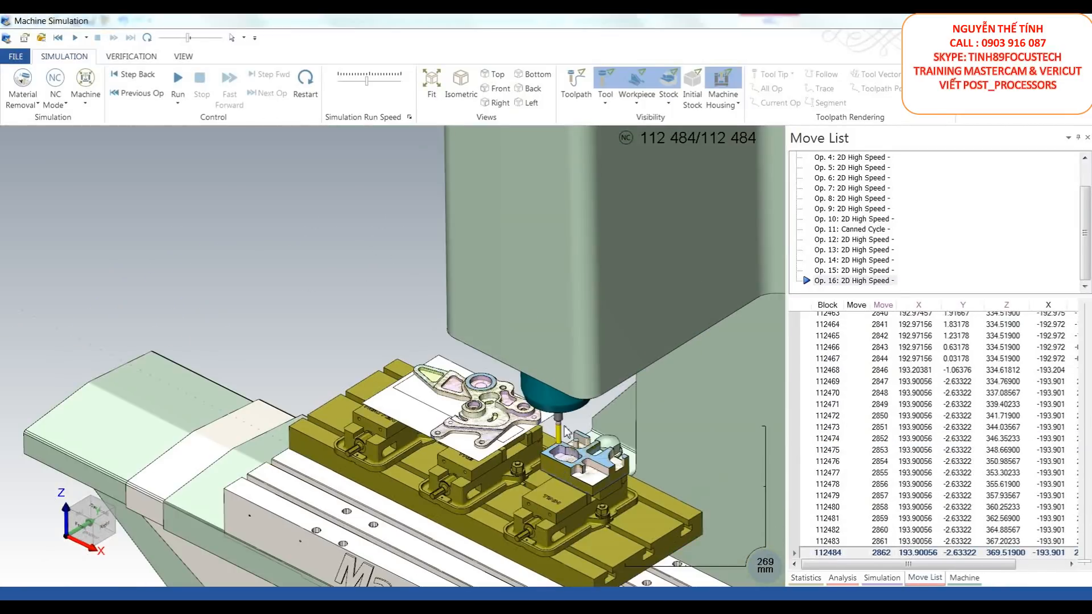
scroll(564, 431, "up", 3)
mouse_move(488, 420)
middle_mouse_down()
mouse_move(556, 438)
mouse_move(491, 429)
middle_mouse_up()
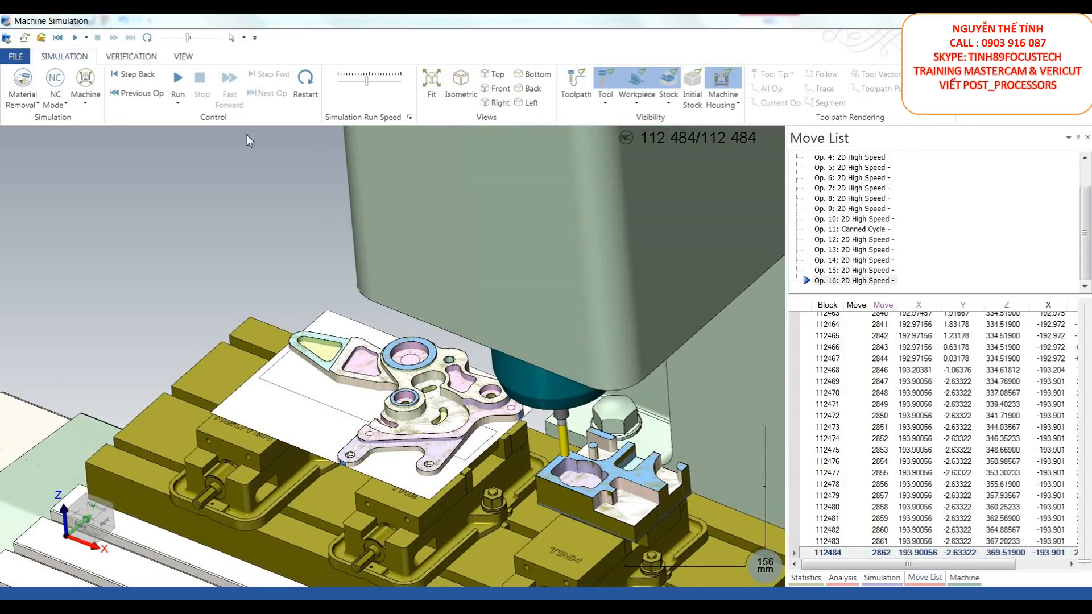
Step: Set the simulation focus to Workpiece/Stock and examine both machined parts without the machine housing
left_click(86, 82)
scroll(448, 441, "down", 2)
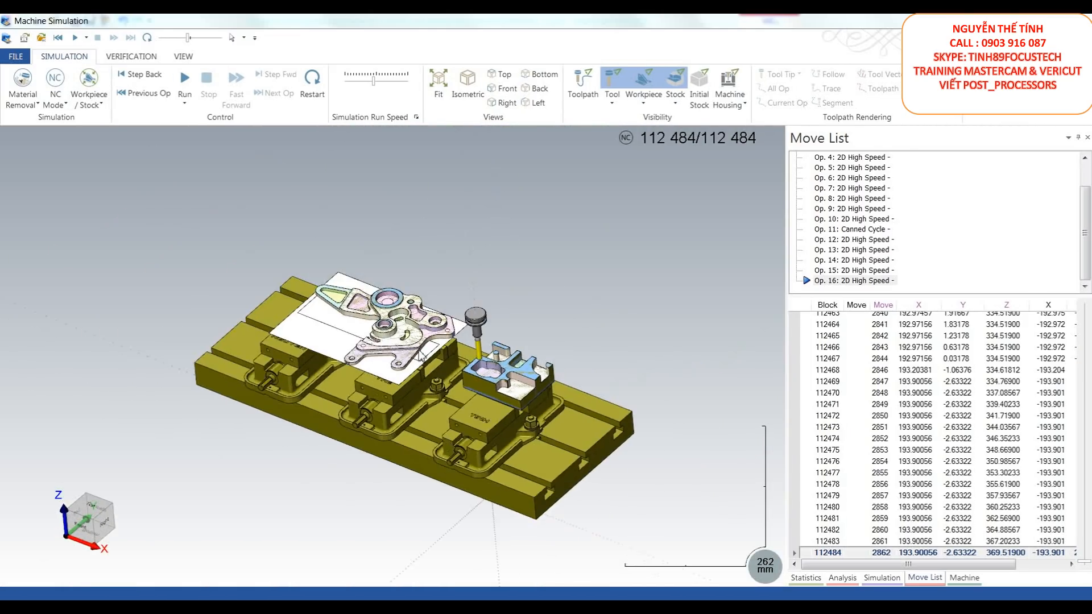
scroll(448, 442, "up", 3)
middle_click_drag(436, 345, 410, 320)
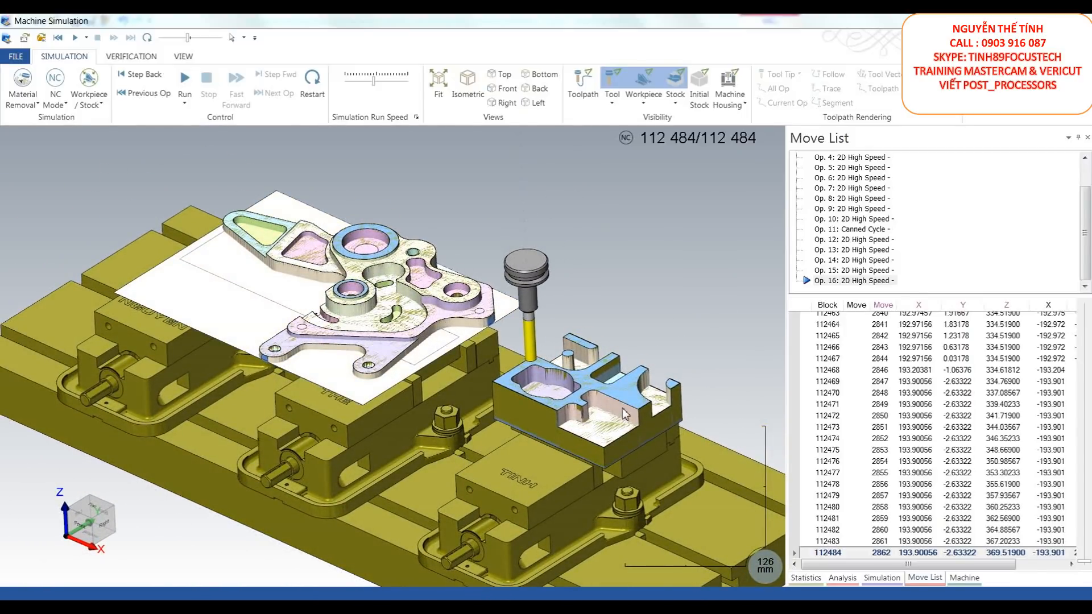
scroll(625, 414, "up", 3)
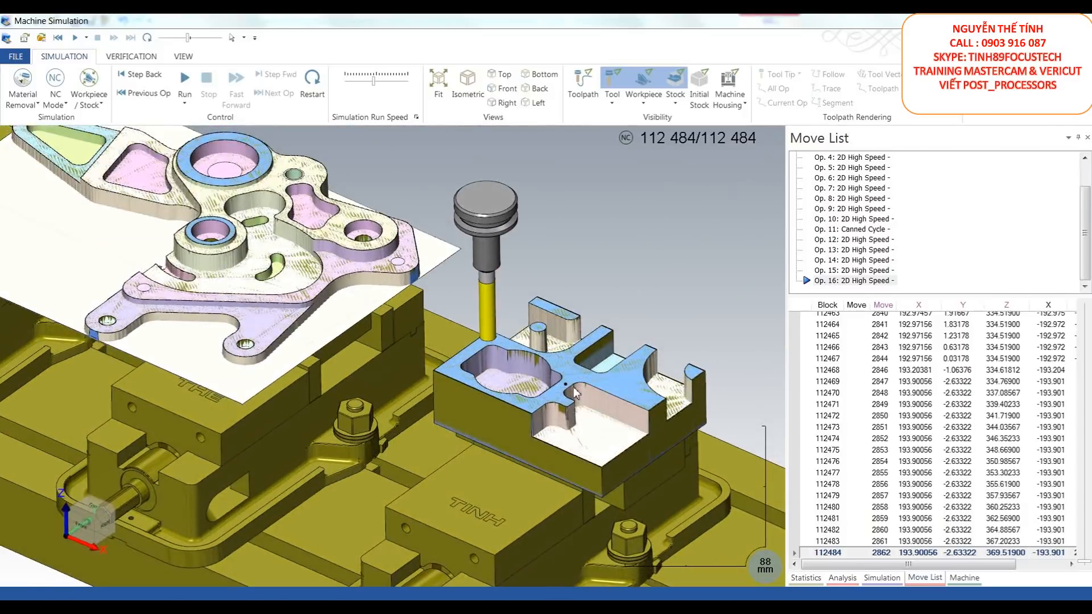
scroll(575, 392, "down", 5)
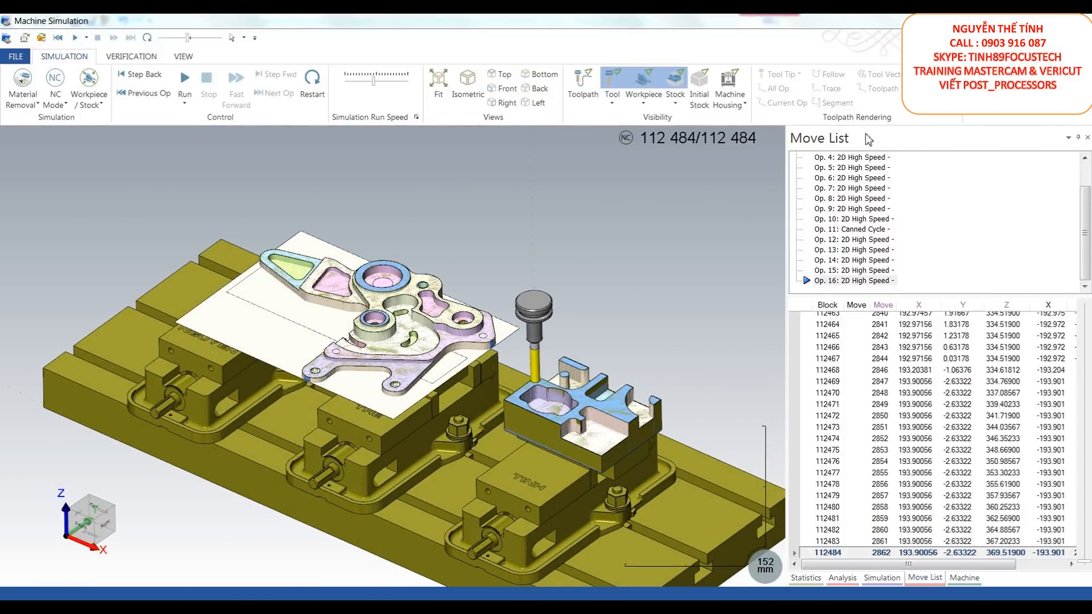
Step: Cycle the simulation focus through Tool back to Machine, and close Machine Simulation to return to the full fixture model in Mastercam
left_click(87, 82)
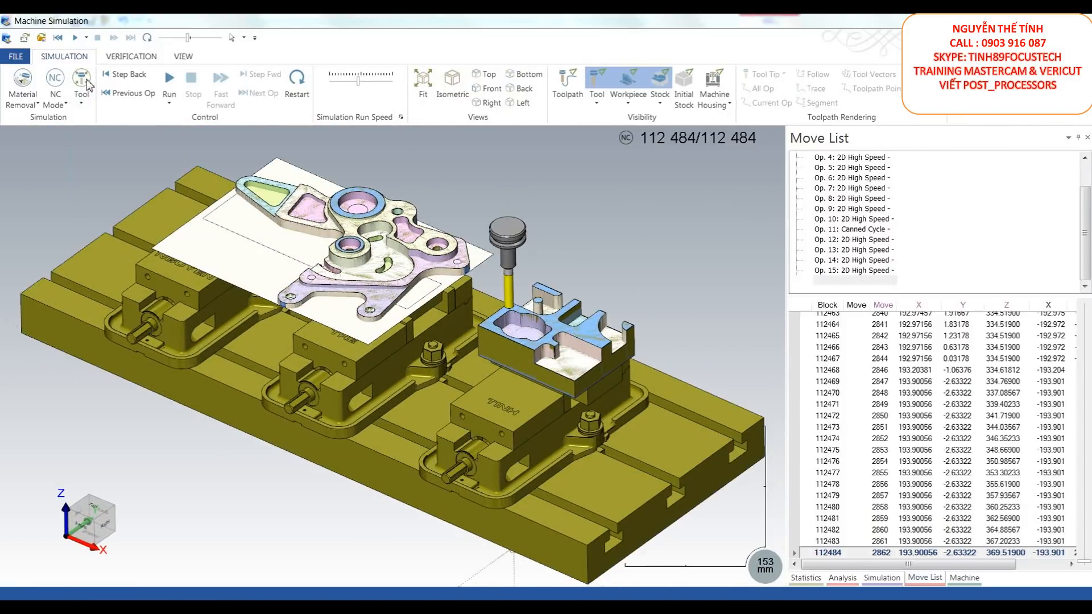
left_click(88, 83)
scroll(351, 386, "up", 10)
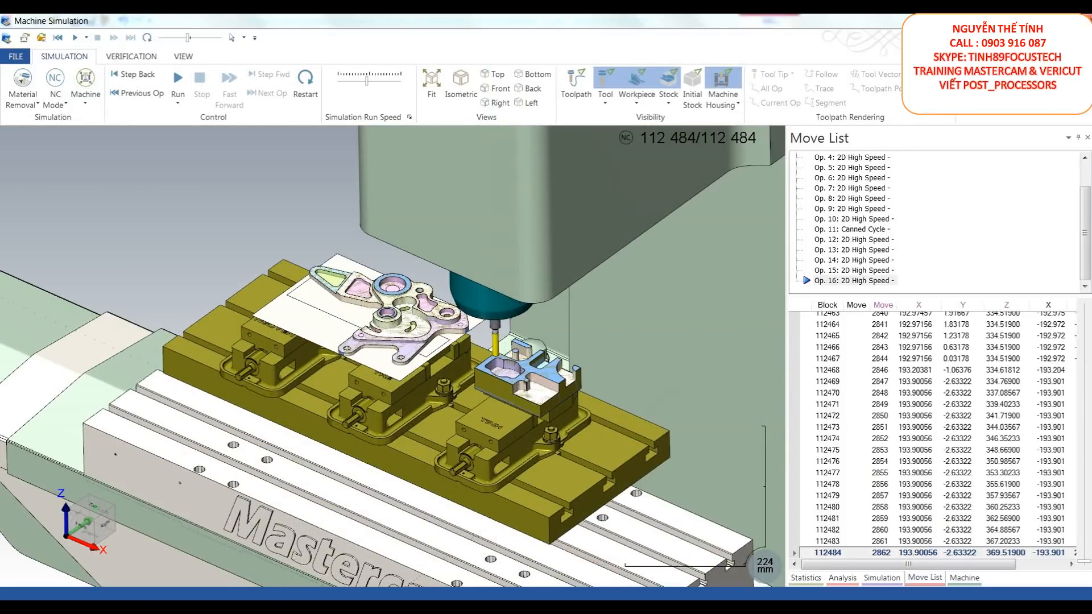
left_click(1079, 20)
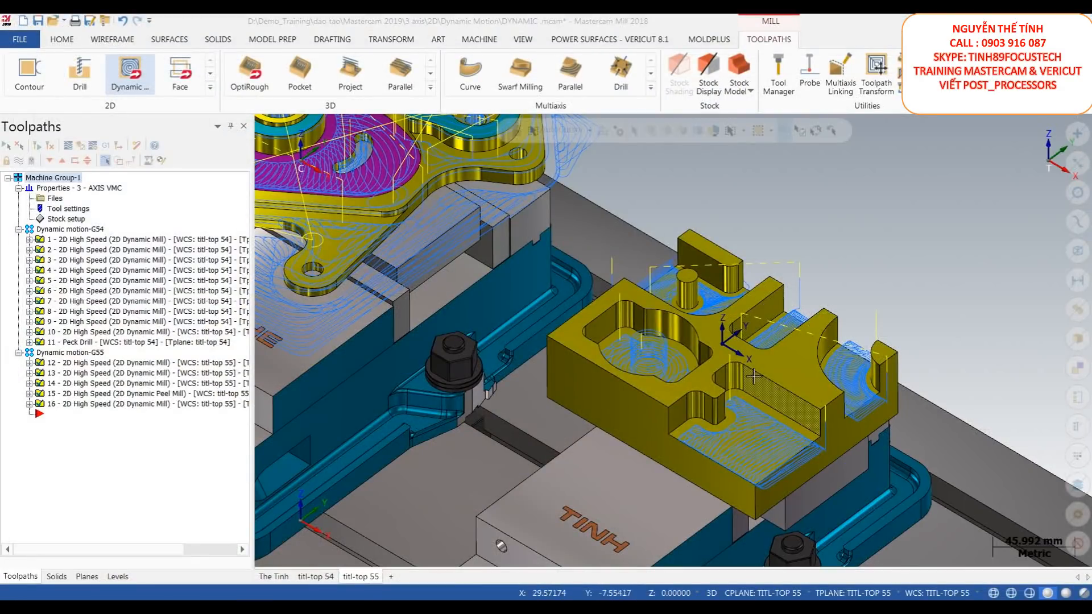
scroll(549, 348, "down", 5)
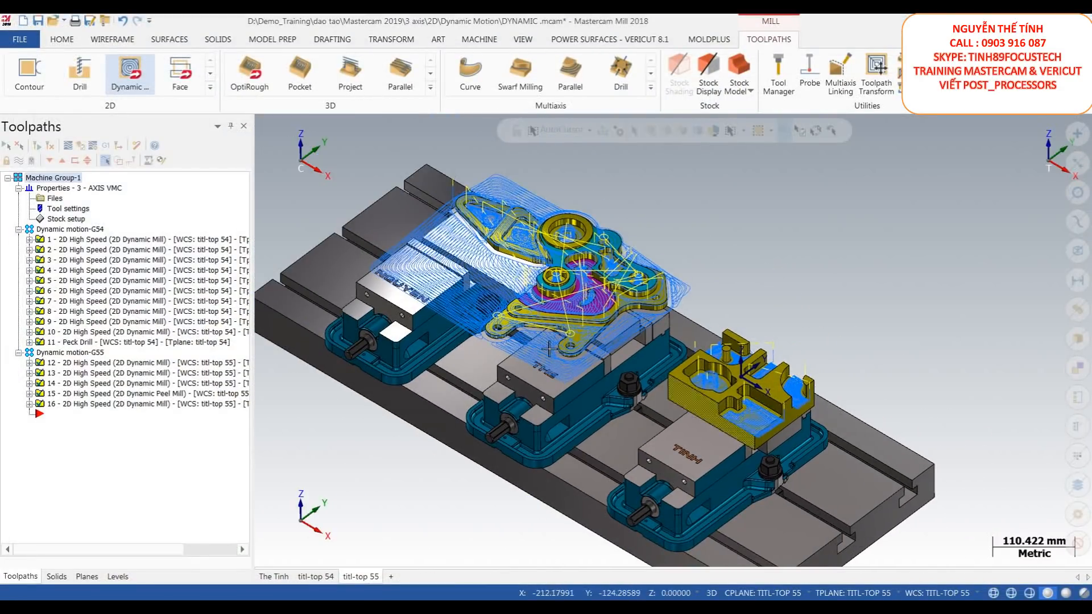
Step: Examine the tool and work offset listed under operations 10, 12 and 13, leaving the operations collapsed
scroll(549, 348, "up", 2)
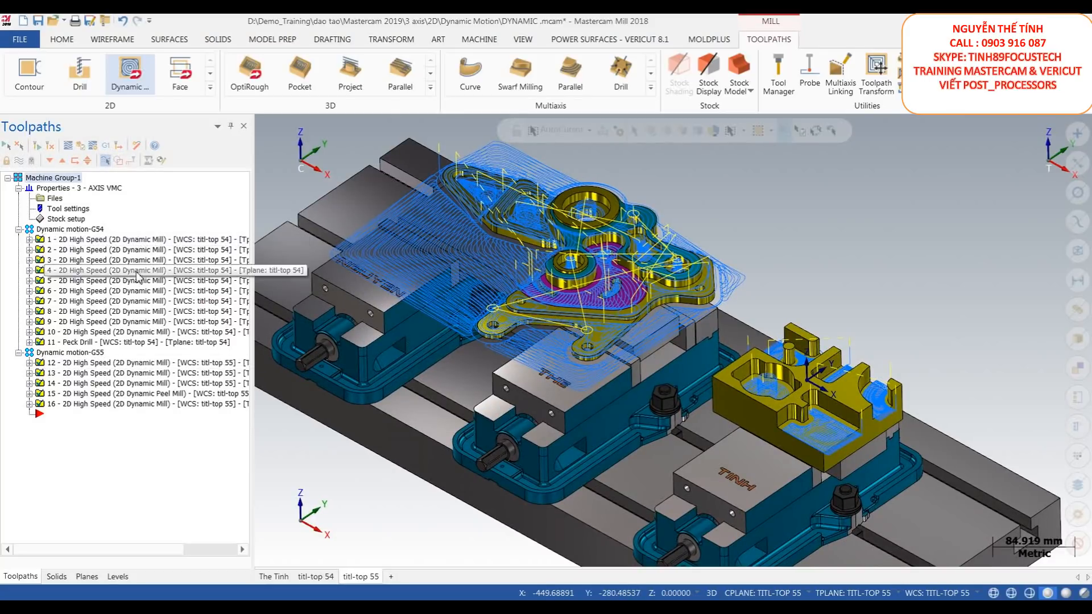
left_click(30, 332)
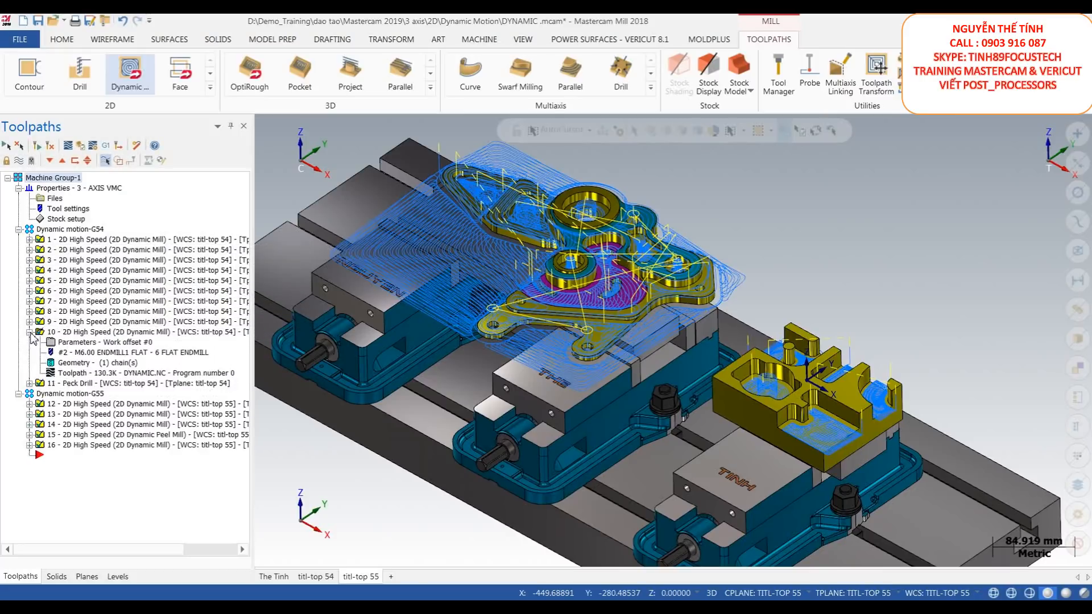
left_click(29, 332)
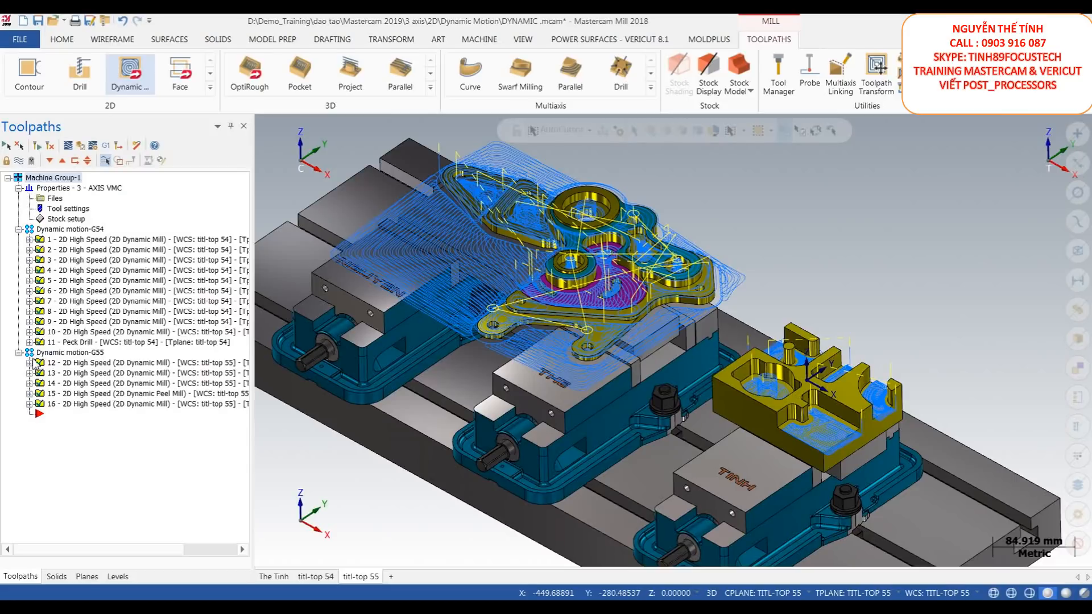
left_click(30, 363)
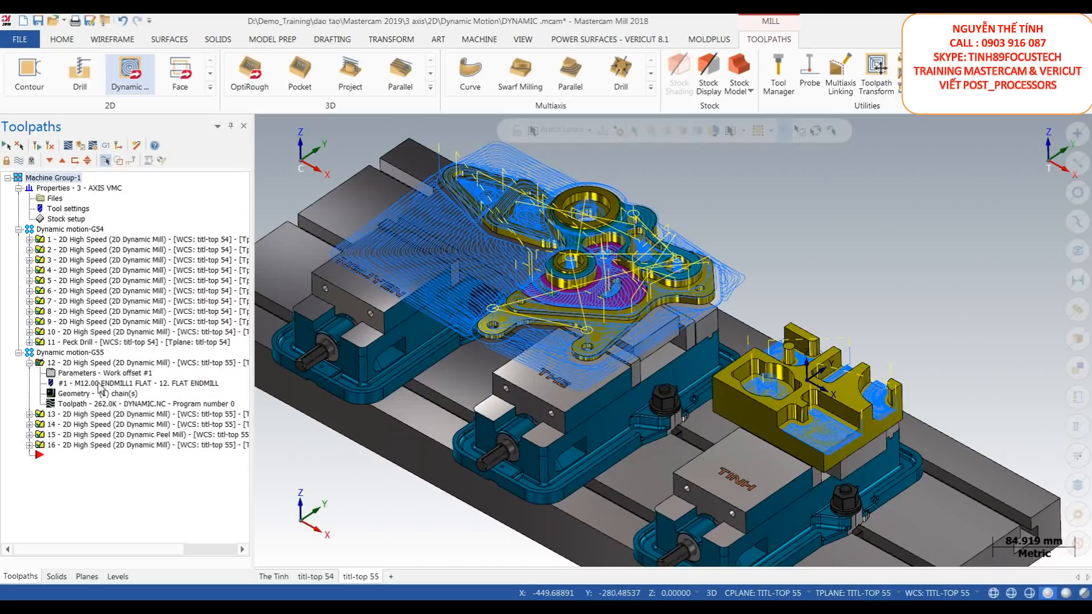
left_click(30, 413)
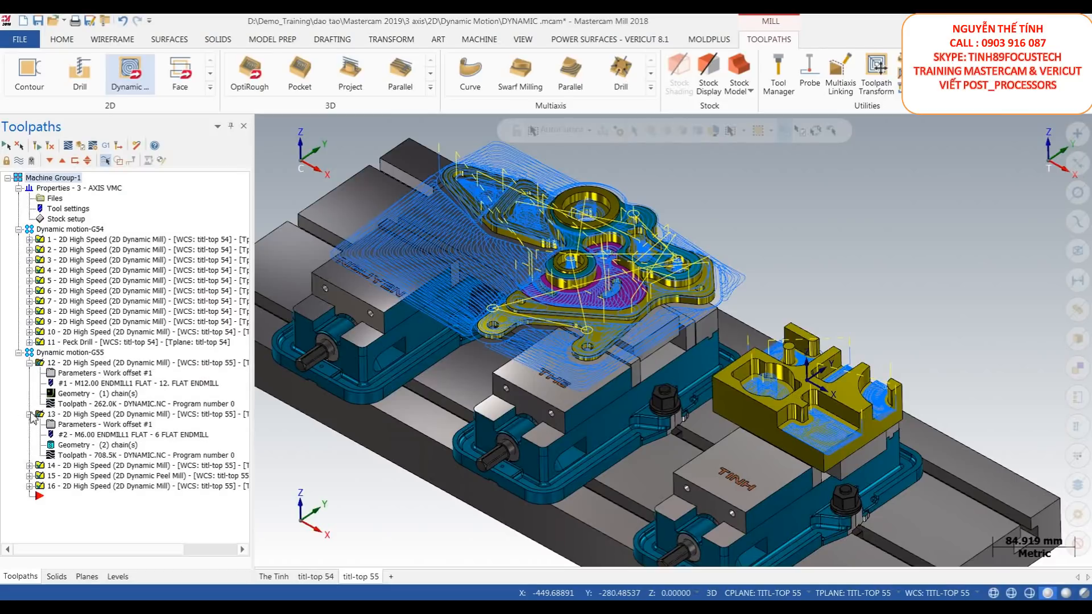
left_click(30, 414)
left_click(30, 362)
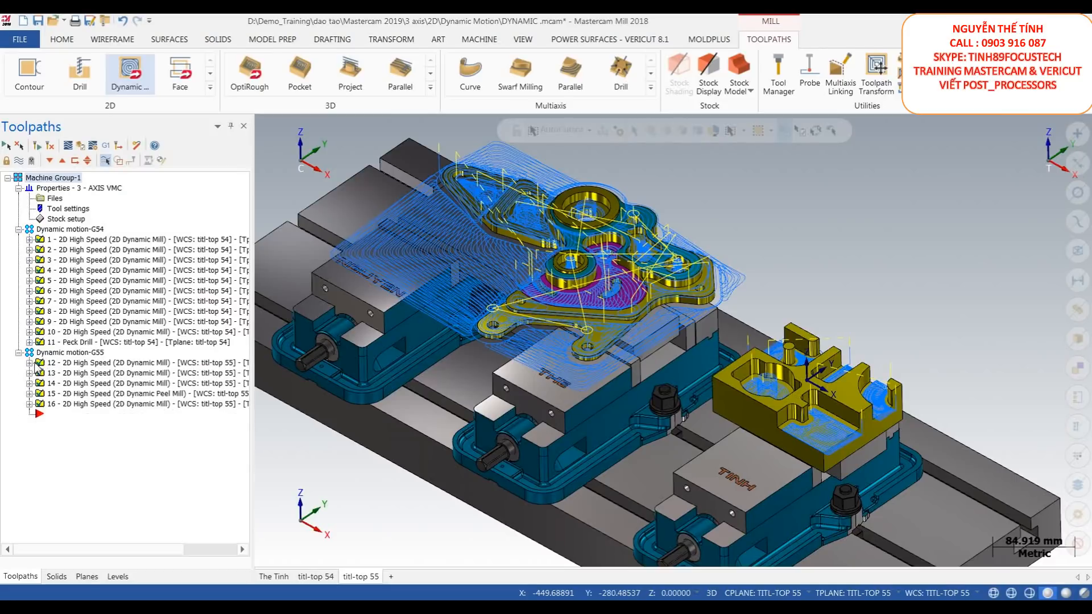
Step: Select only operation 10 of the G54 group and operation 14 of the G55 group for posting
left_click(50, 240)
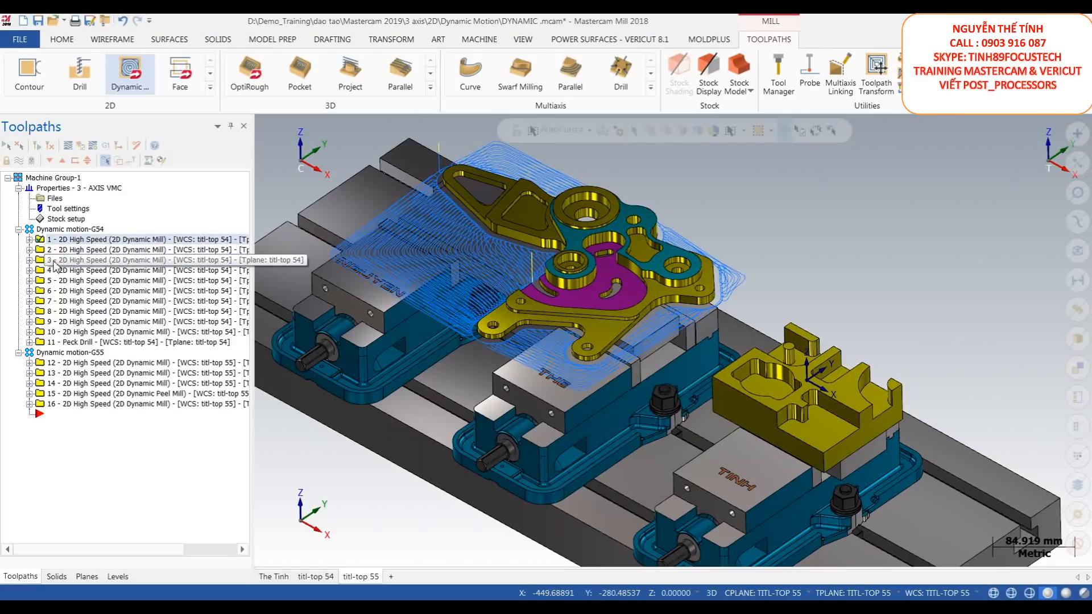
left_click(45, 333)
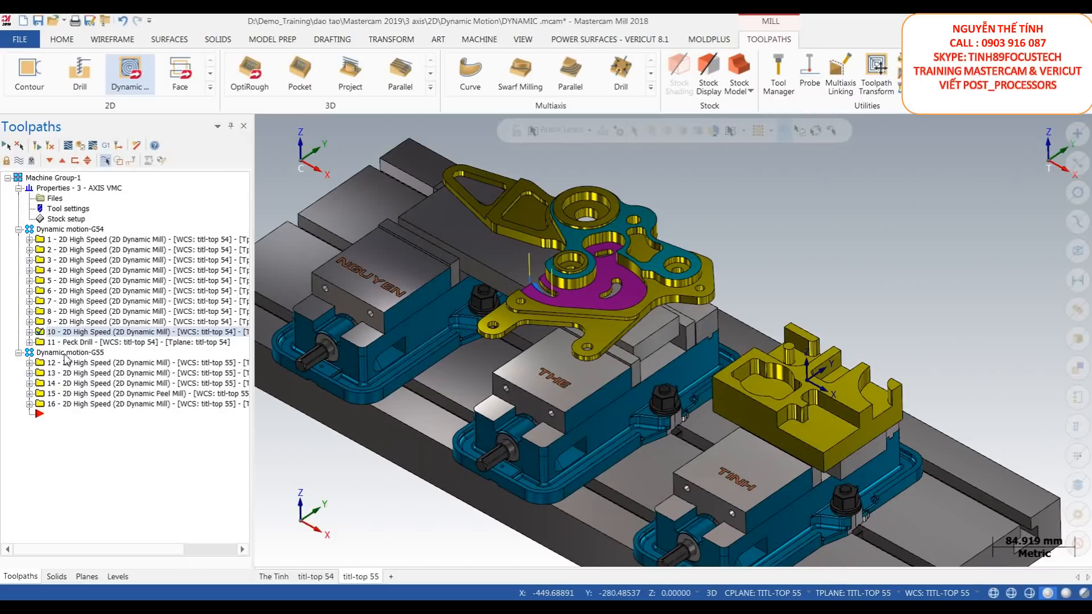
scroll(631, 278, "up", 1)
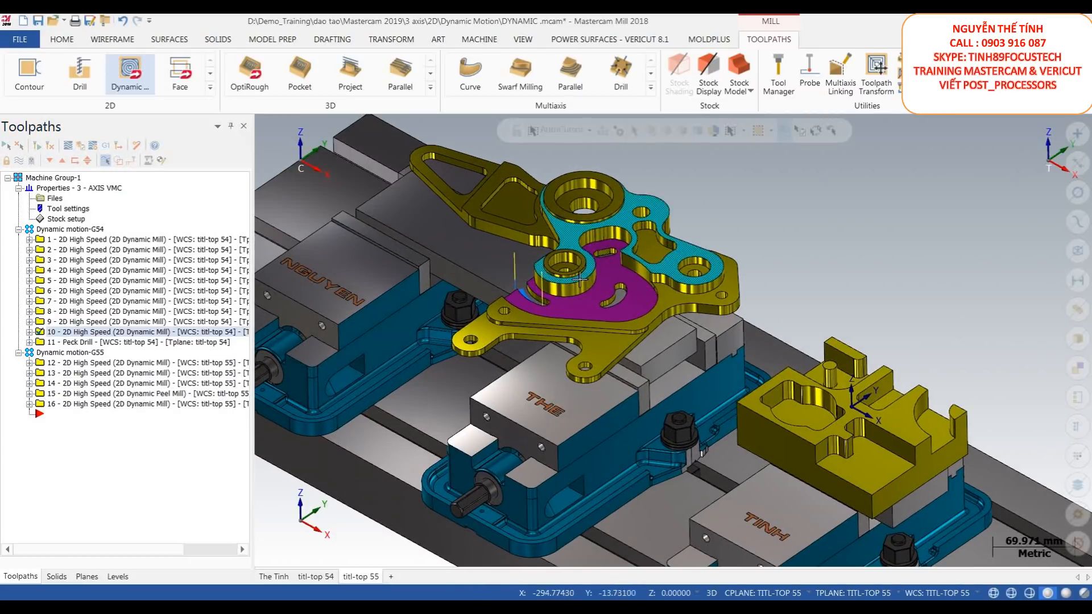
left_click(42, 385)
scroll(638, 340, "down", 2)
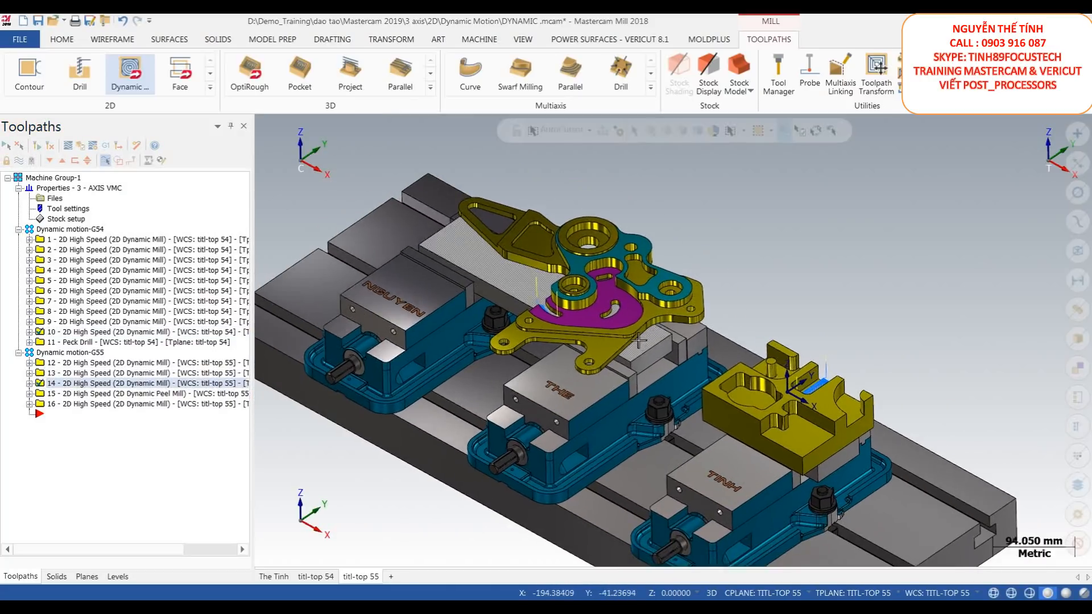
scroll(638, 340, "up", 1)
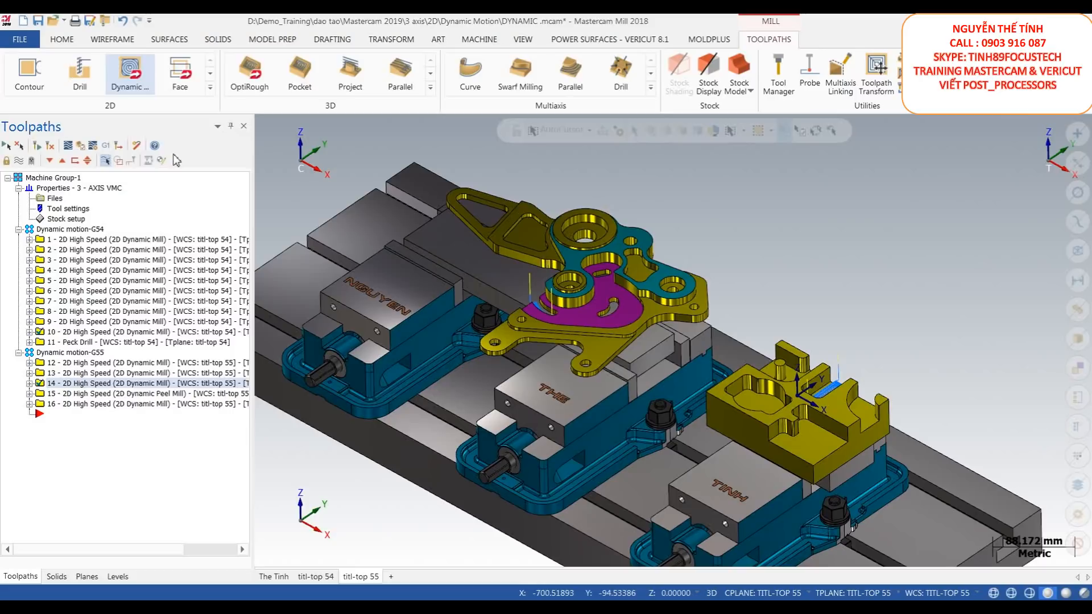
Step: Post only the two selected operations to an NC file and save it as DYNAMIC.NC on the Desktop
left_click(107, 148)
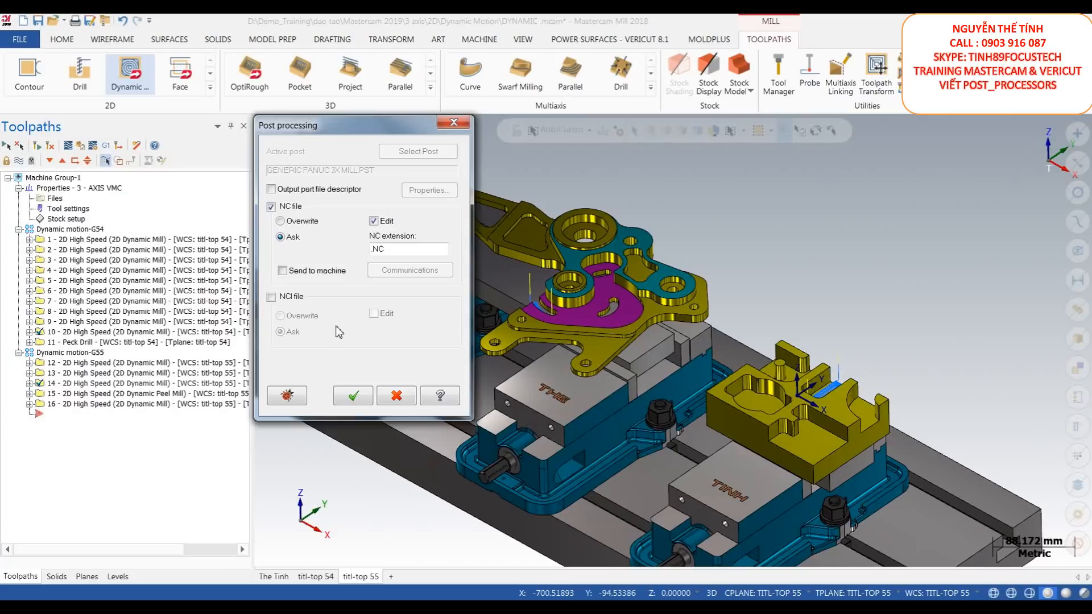
left_click(356, 397)
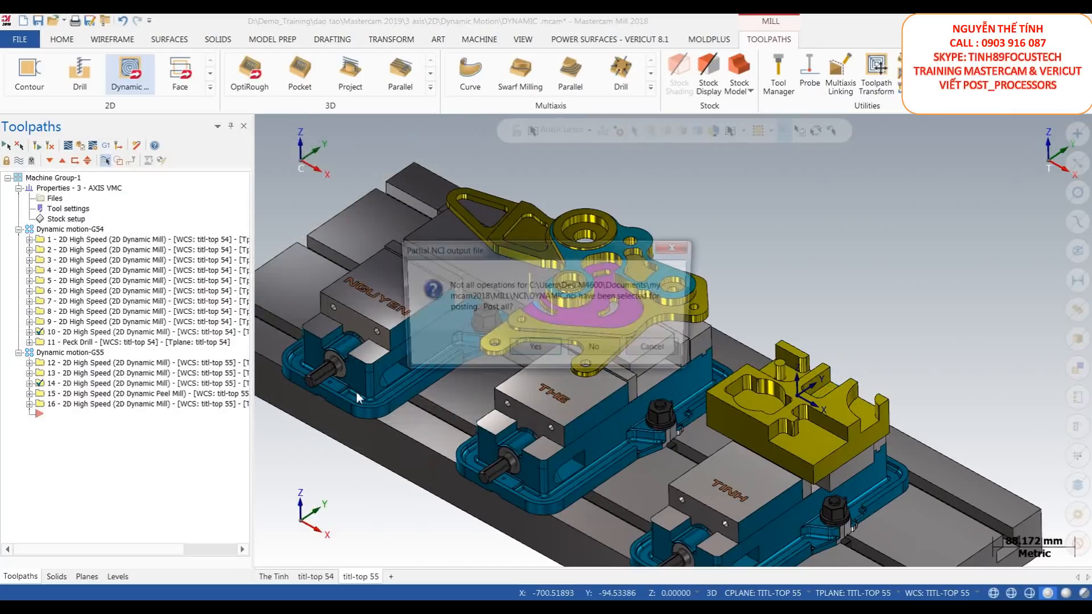
left_click_drag(534, 242, 449, 196)
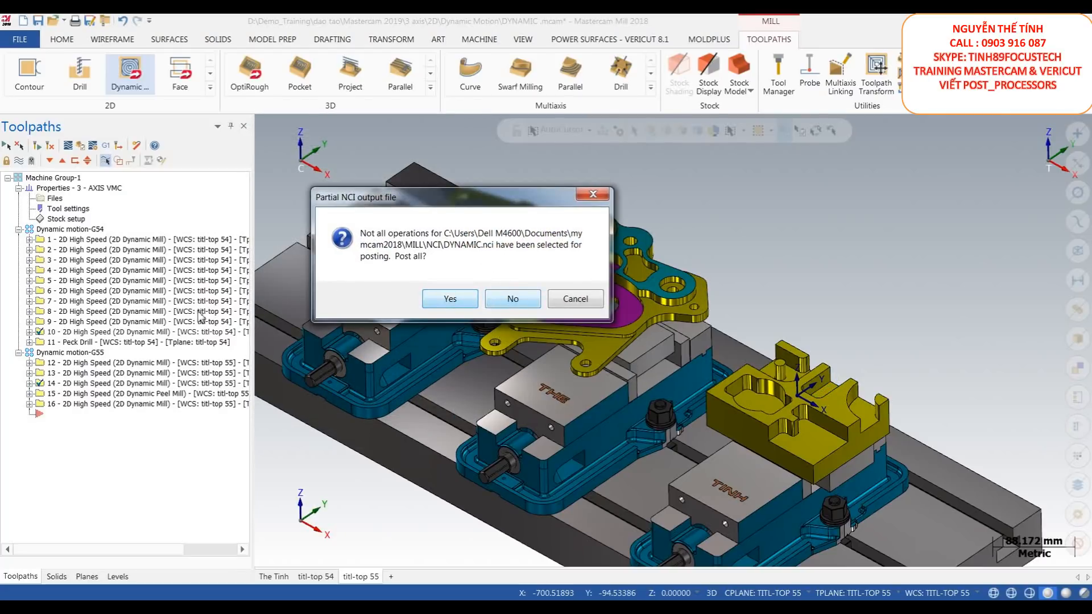
left_click(511, 299)
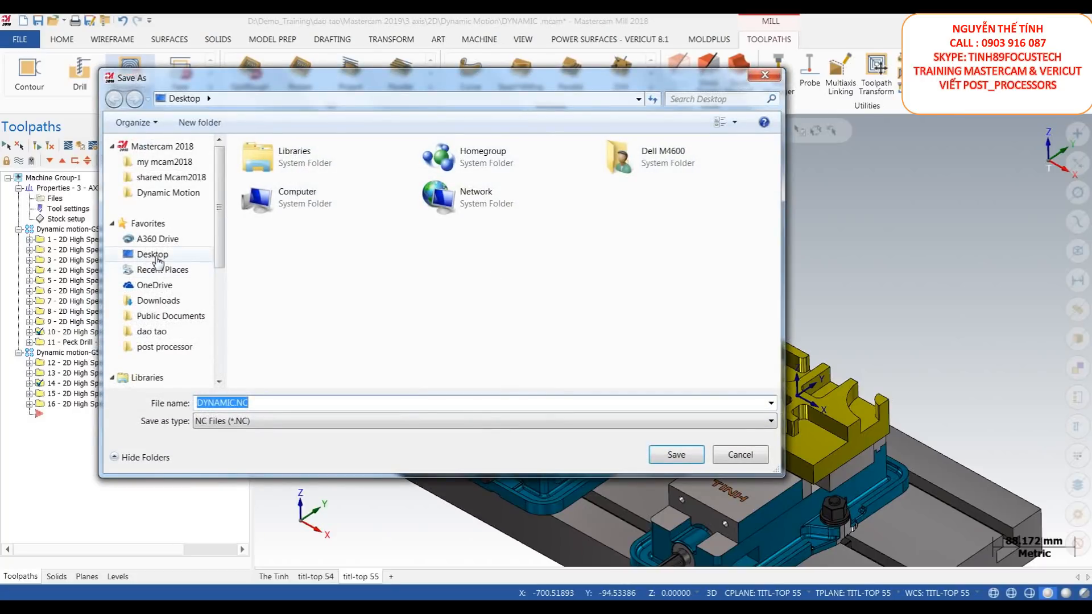
left_click(157, 258)
left_click(676, 454)
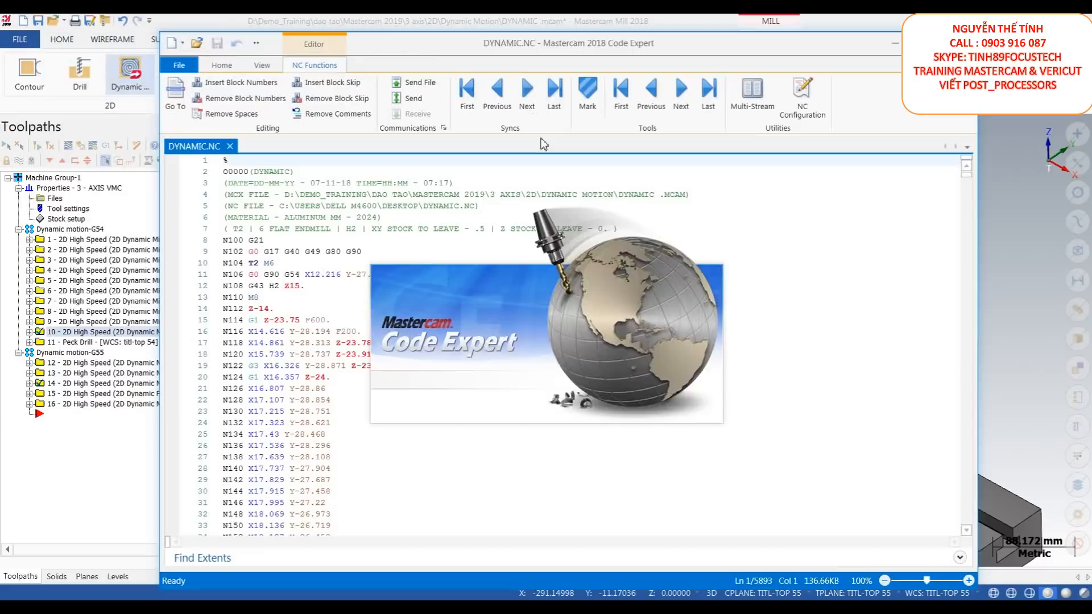
Step: In the Code Expert window, step through the program's tool changes and examine the G54 block near its start
left_click_drag(529, 50, 606, 40)
left_click(380, 268)
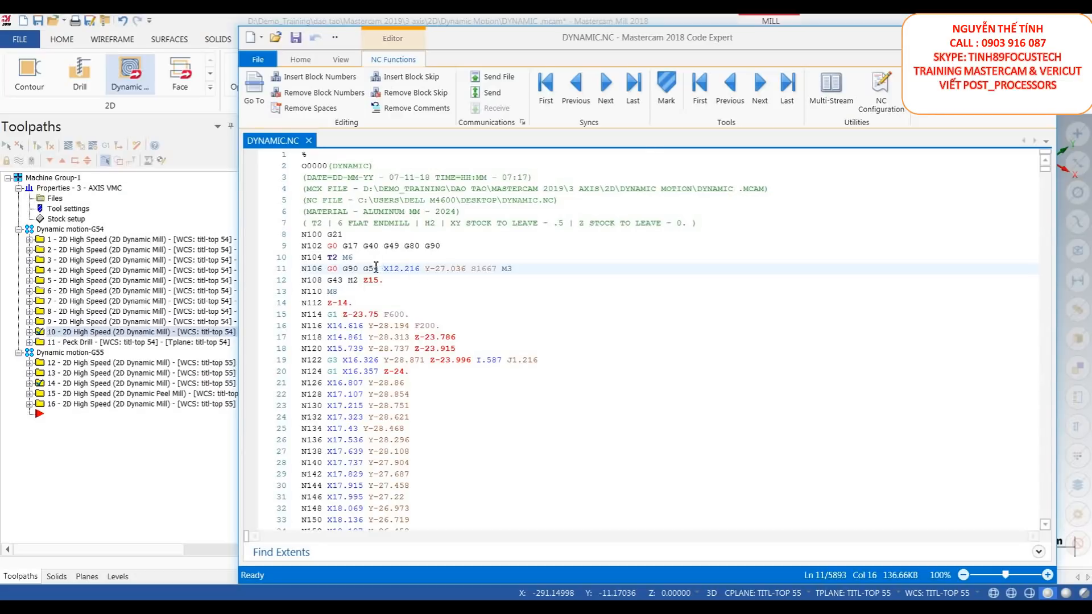
left_click(760, 91)
left_click(760, 94)
left_click(762, 95)
left_click(762, 95)
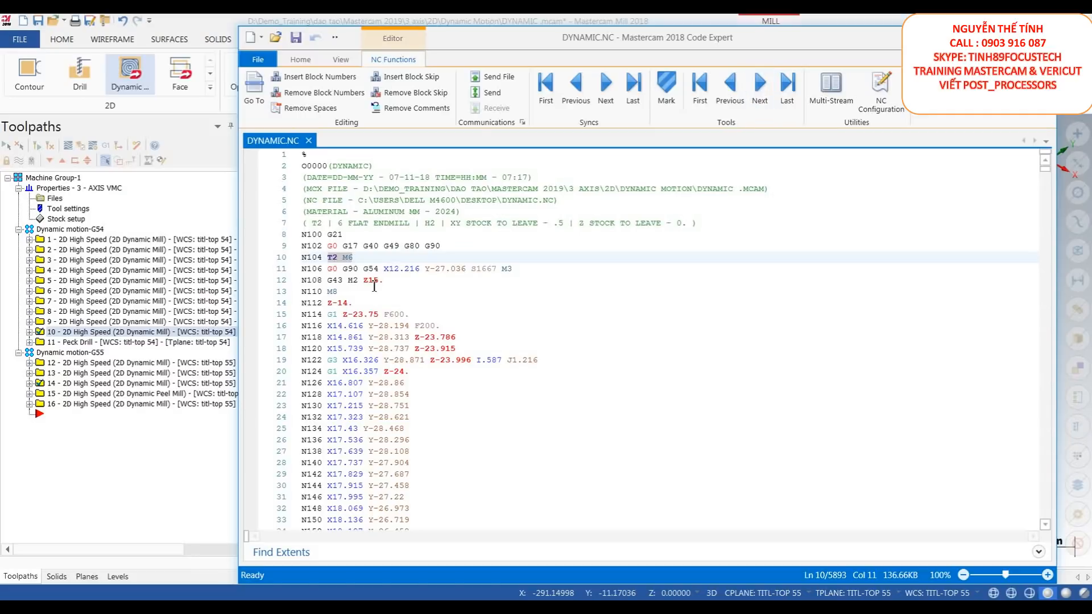
left_click(382, 269)
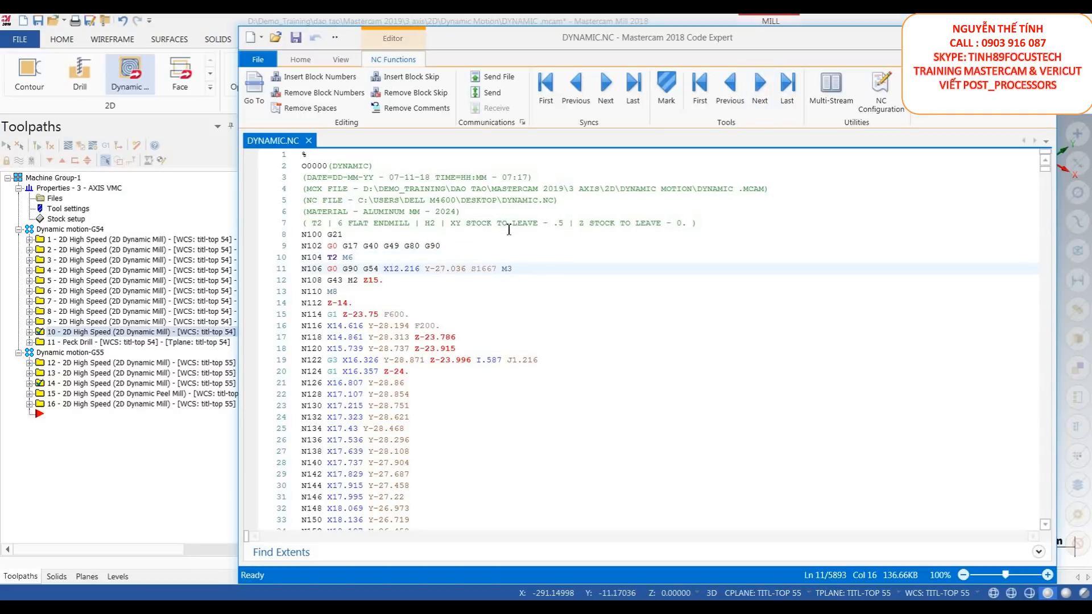
Step: Search the NC document for G55 and examine the blocks around the work offset change
left_click(341, 61)
left_click(300, 60)
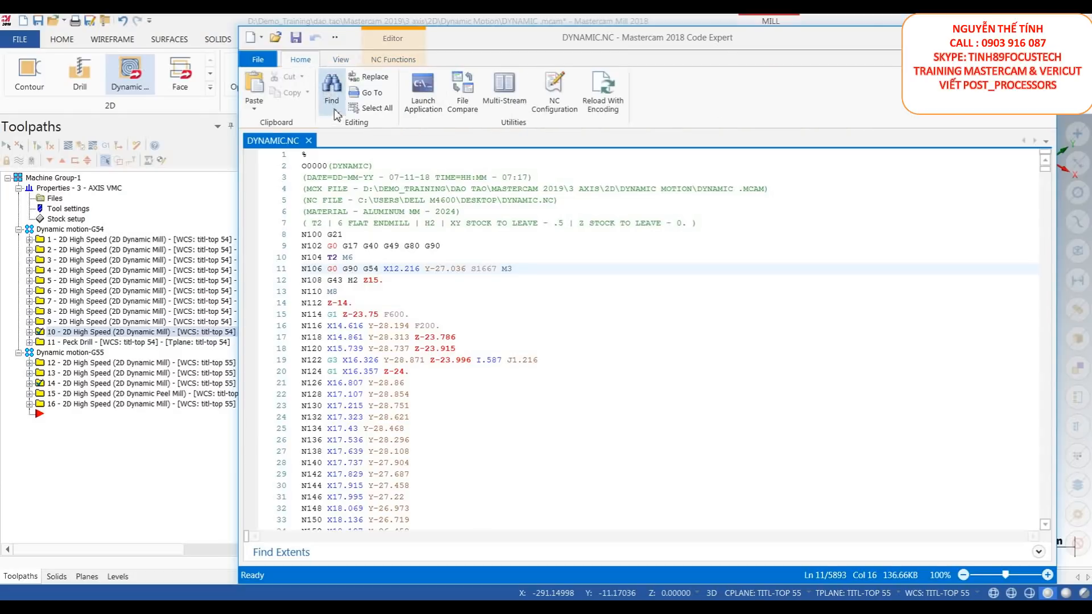
left_click(332, 88)
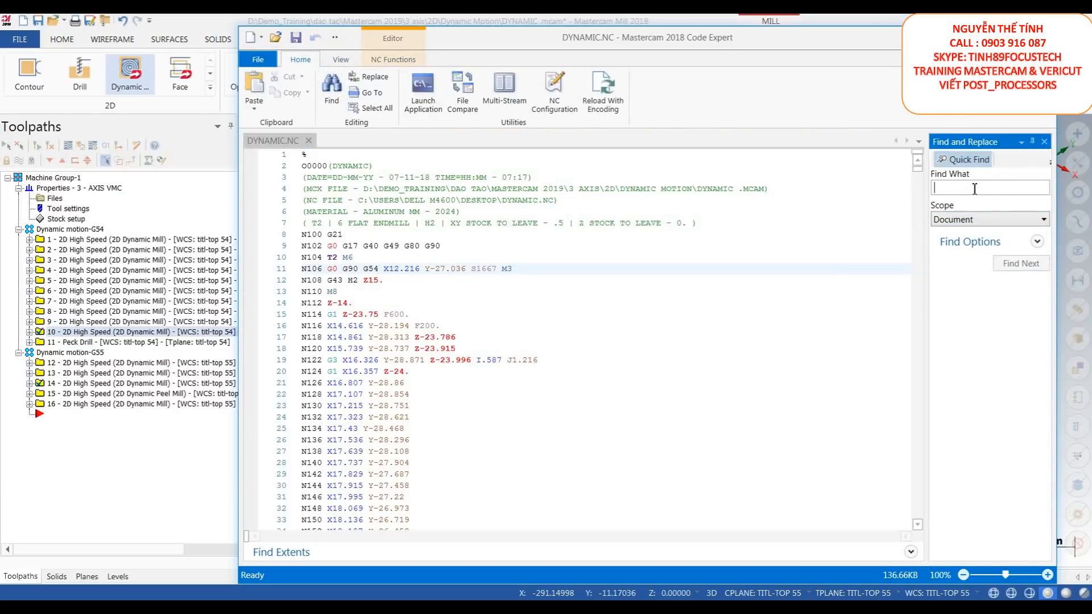
left_click(383, 269)
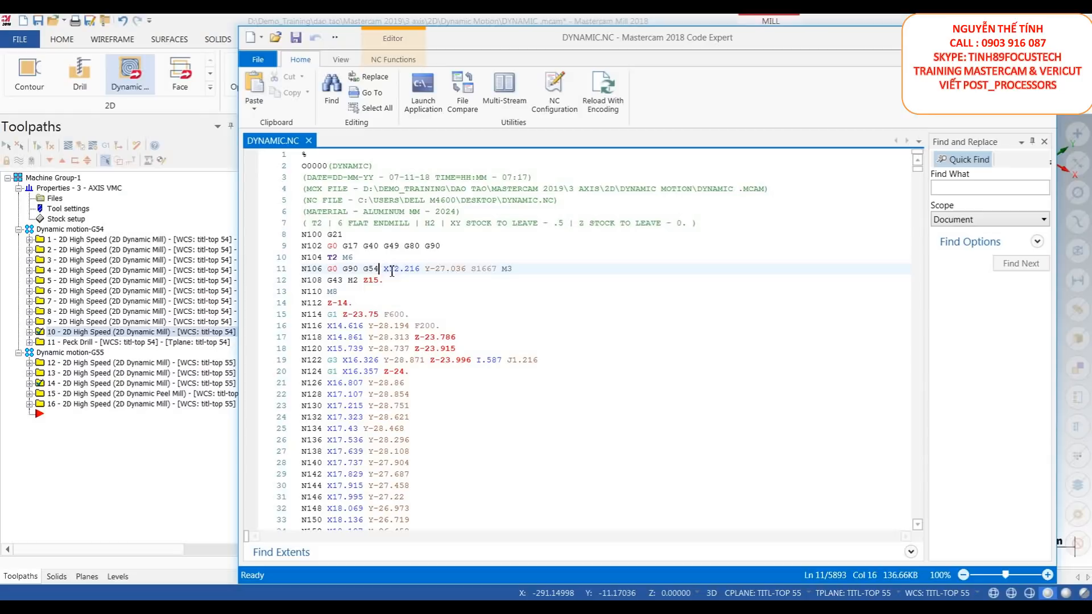
left_click(967, 189)
type("G55")
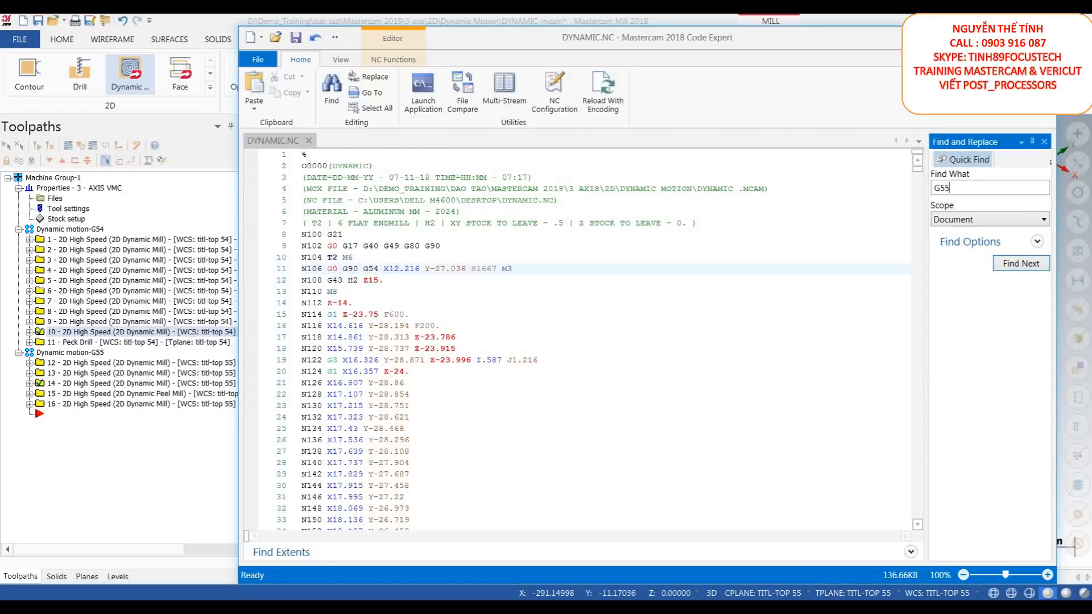
key("Return")
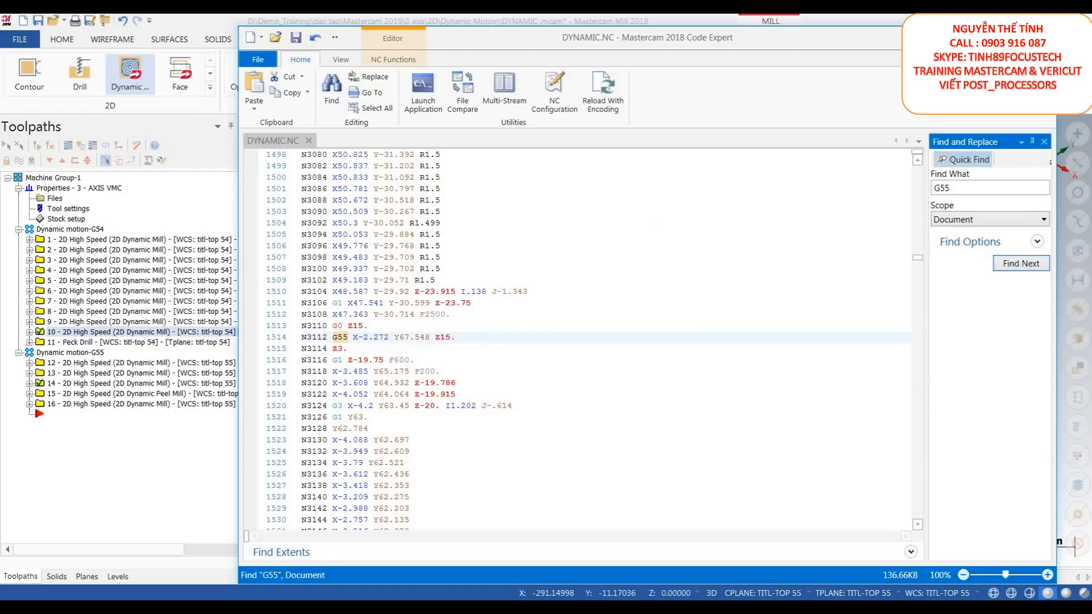
left_click(350, 340)
scroll(373, 343, "up", 1)
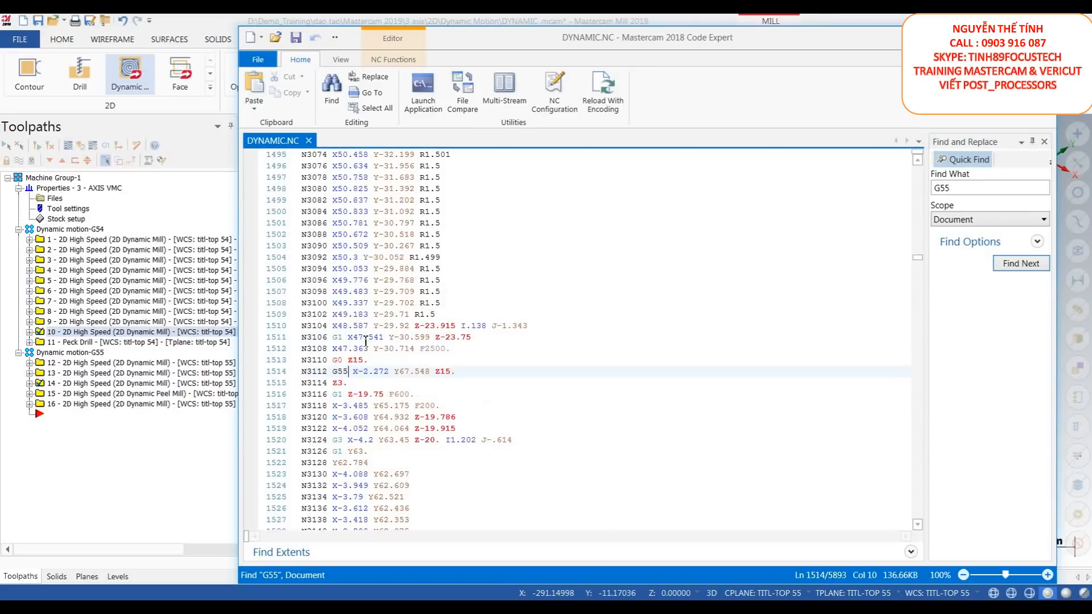
scroll(397, 366, "up", 2)
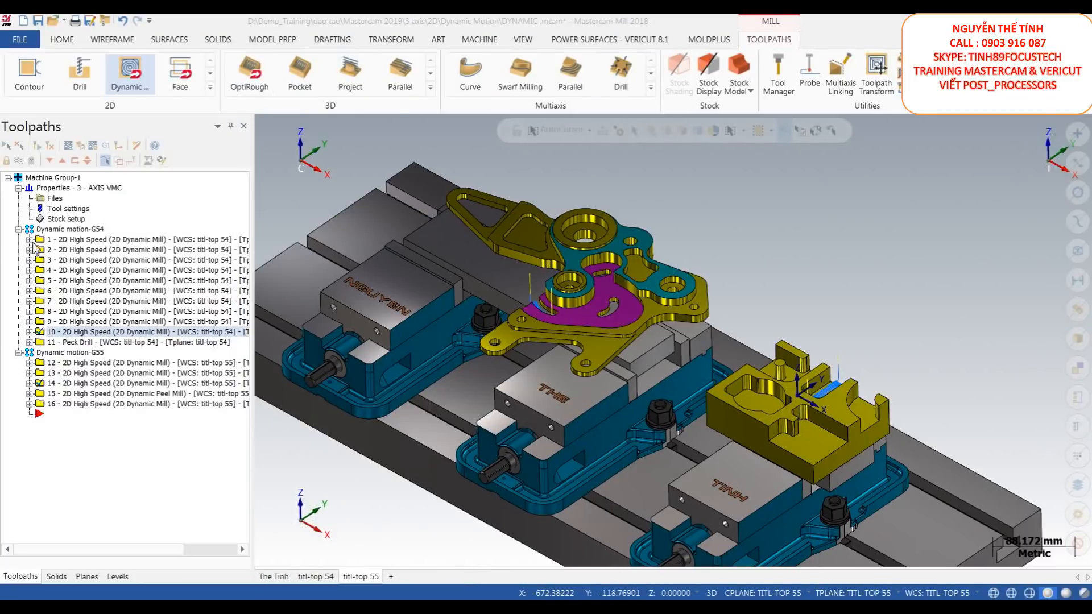
Step: Return to Mastercam, post only operations 1 and 14, overwriting DYNAMIC.NC on the Desktop, and reload the file in Code Expert
left_click(41, 240)
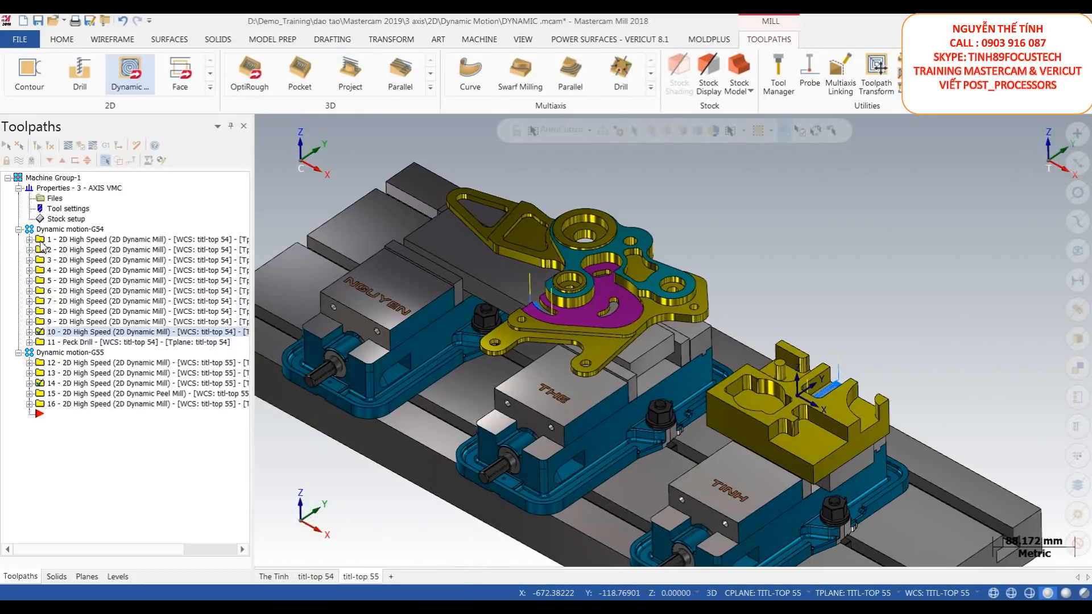
left_click(40, 383, "ctrl")
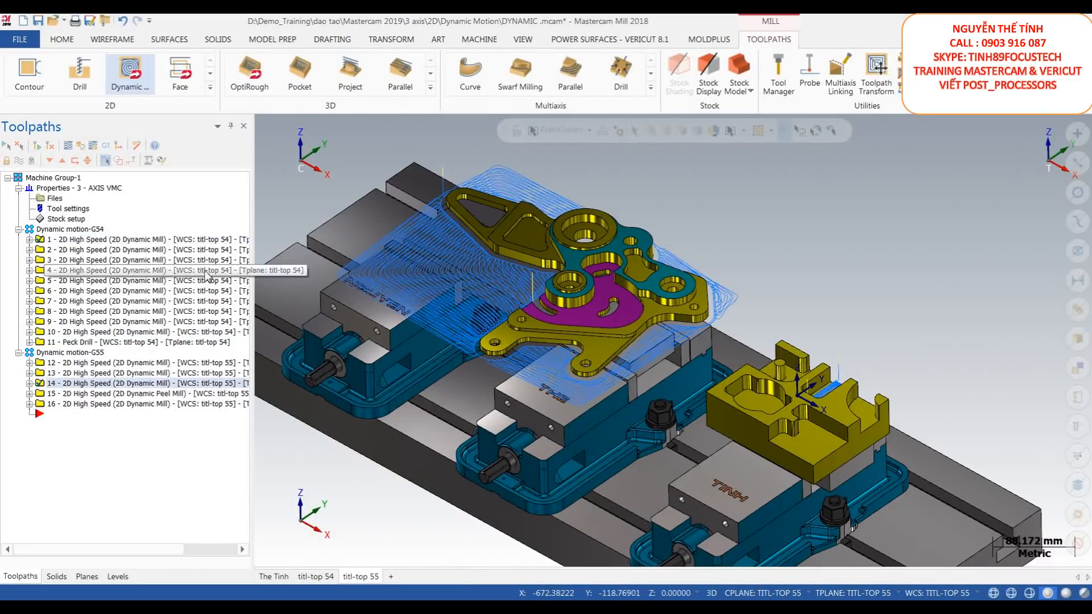
left_click(101, 145)
left_click(353, 390)
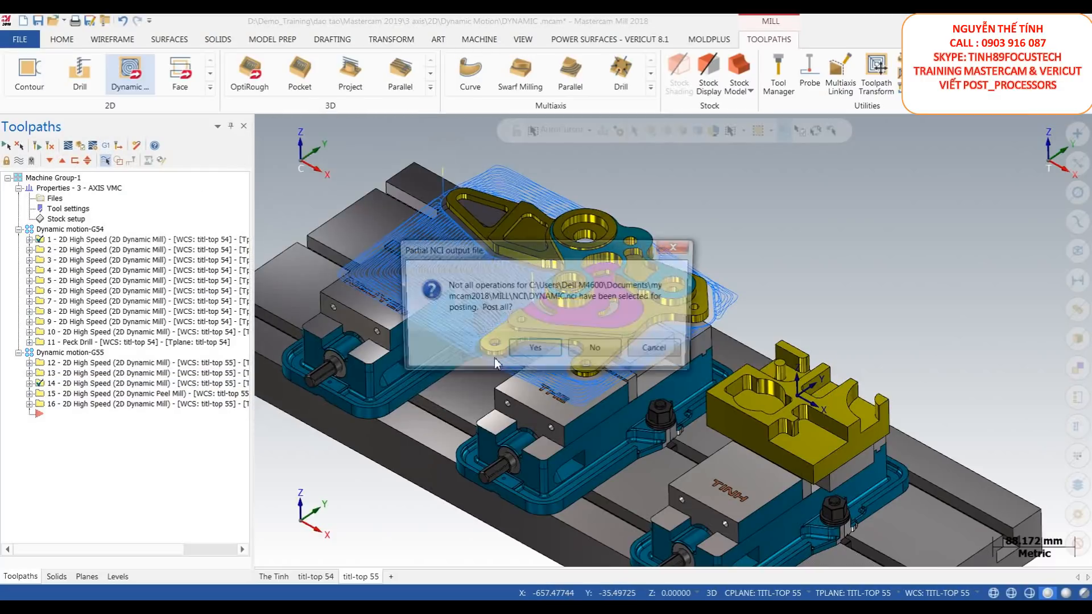
left_click(595, 347)
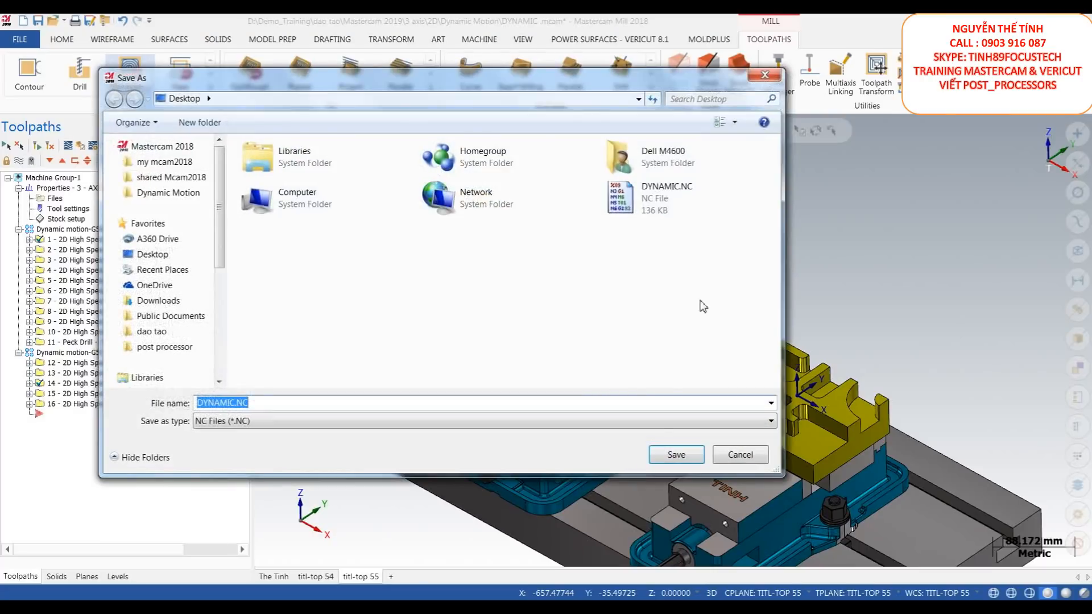
left_click(676, 455)
left_click(589, 316)
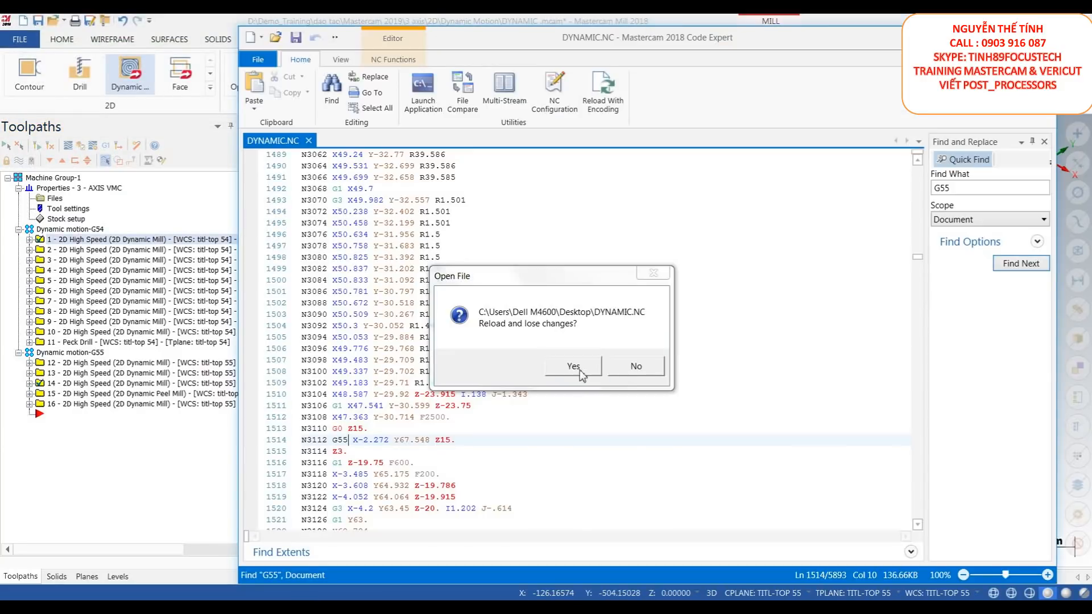
left_click(574, 367)
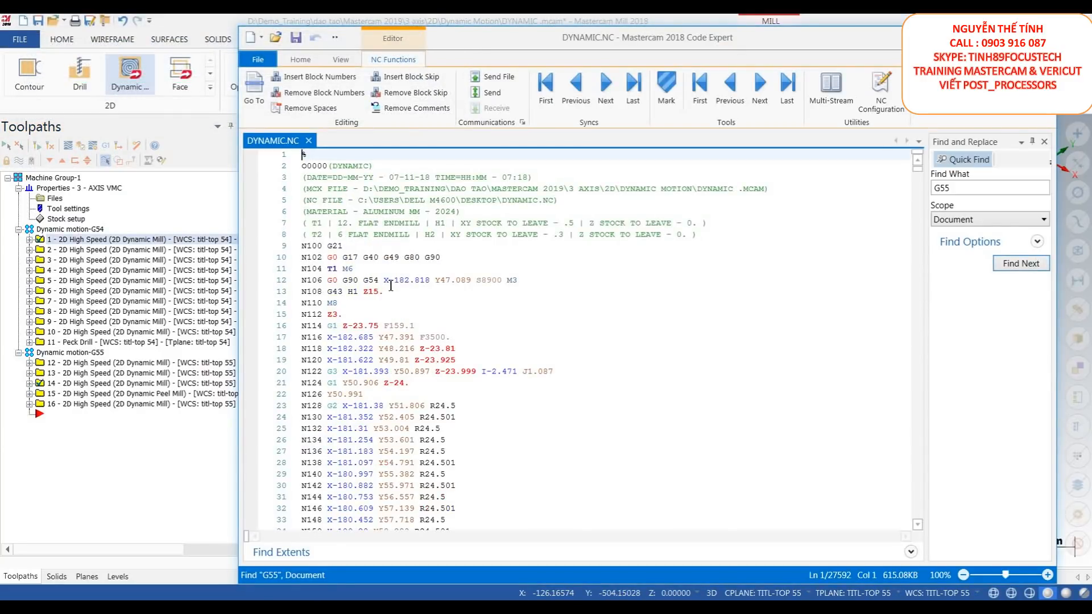
Step: Examine the G54 block, the first tool change and the two tool comment lines in the reloaded program
left_click(378, 281)
left_click(354, 268)
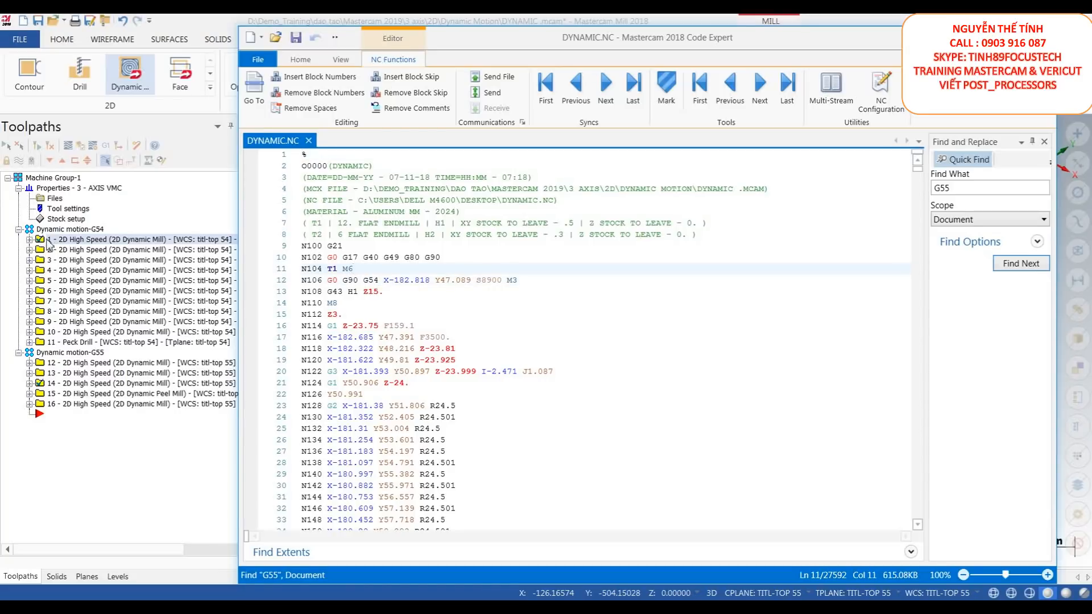
left_click(364, 225)
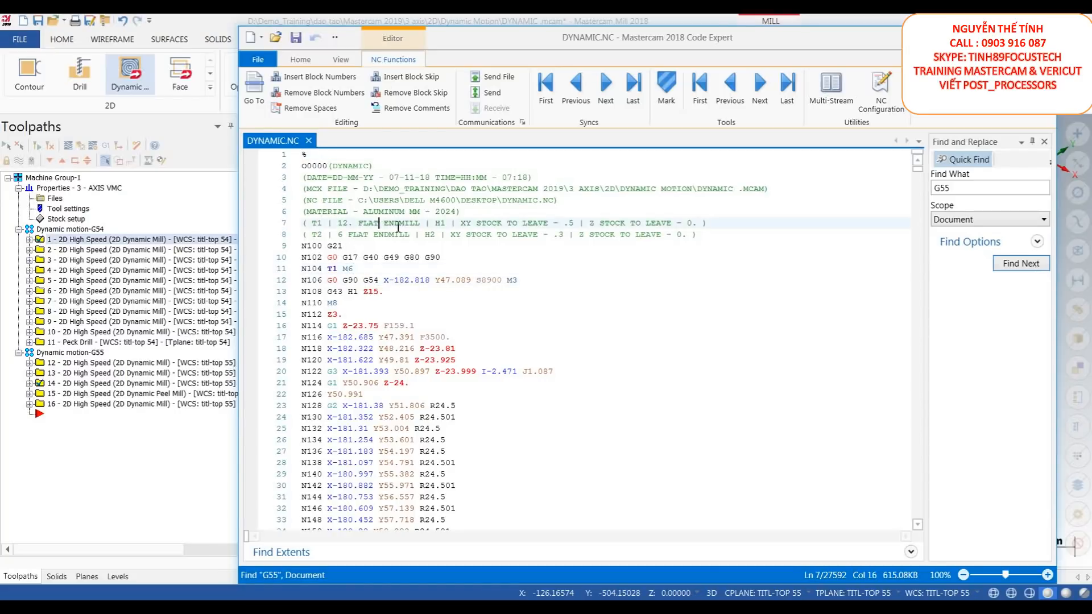
left_click(458, 224)
left_click(401, 236)
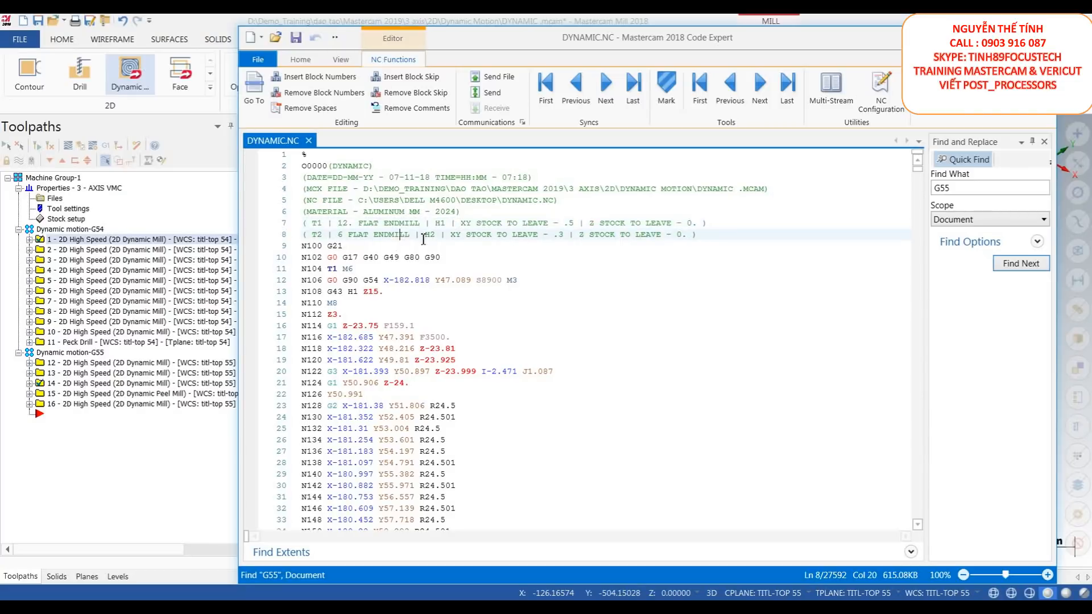
Step: Go from the T1 tool change to the next tool change and examine the G55 block that follows it
left_click(362, 269)
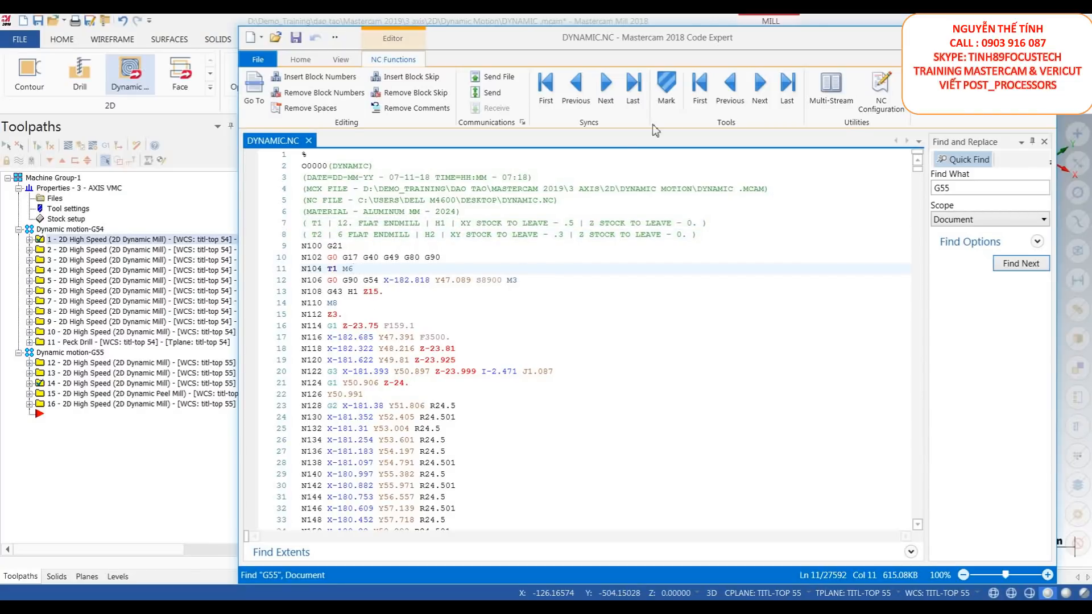
left_click(760, 91)
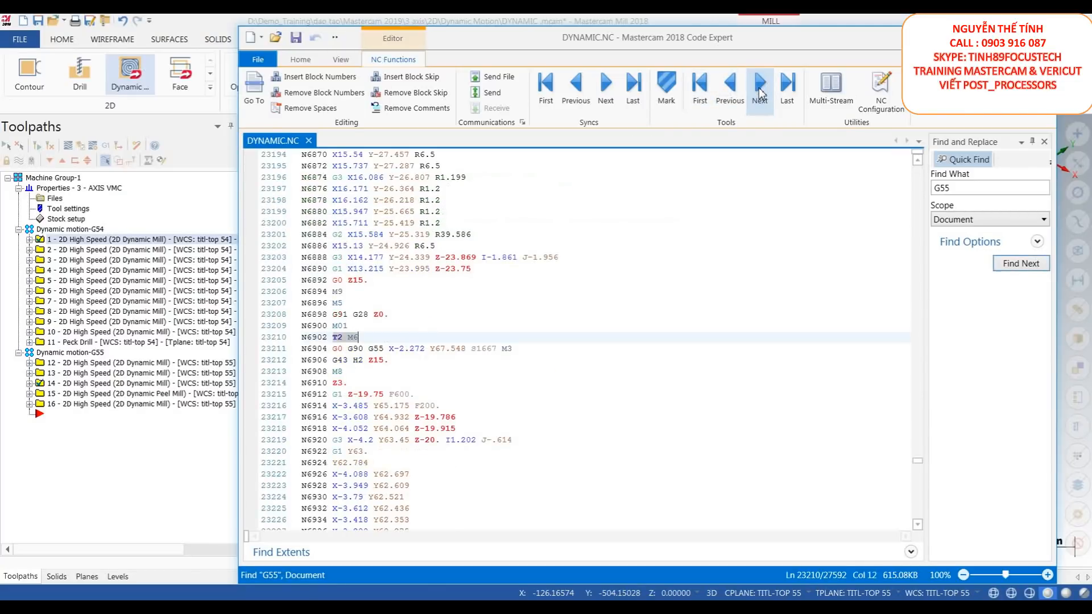
left_click(384, 347)
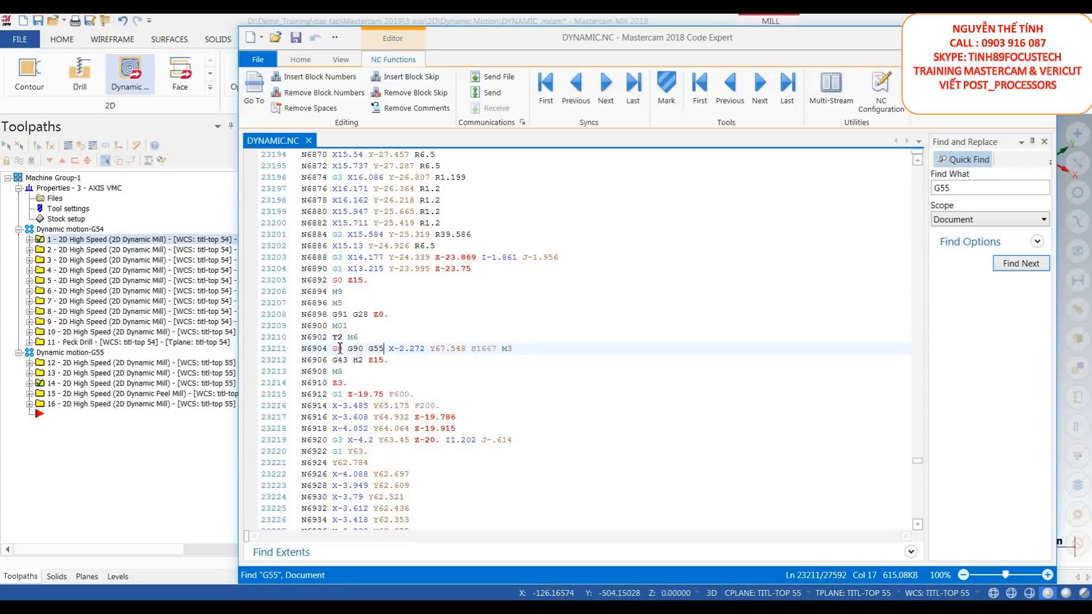
Step: Return to the program start, examine the G54 block on line N106, and switch back to Mastercam
scroll(466, 343, "up", 9)
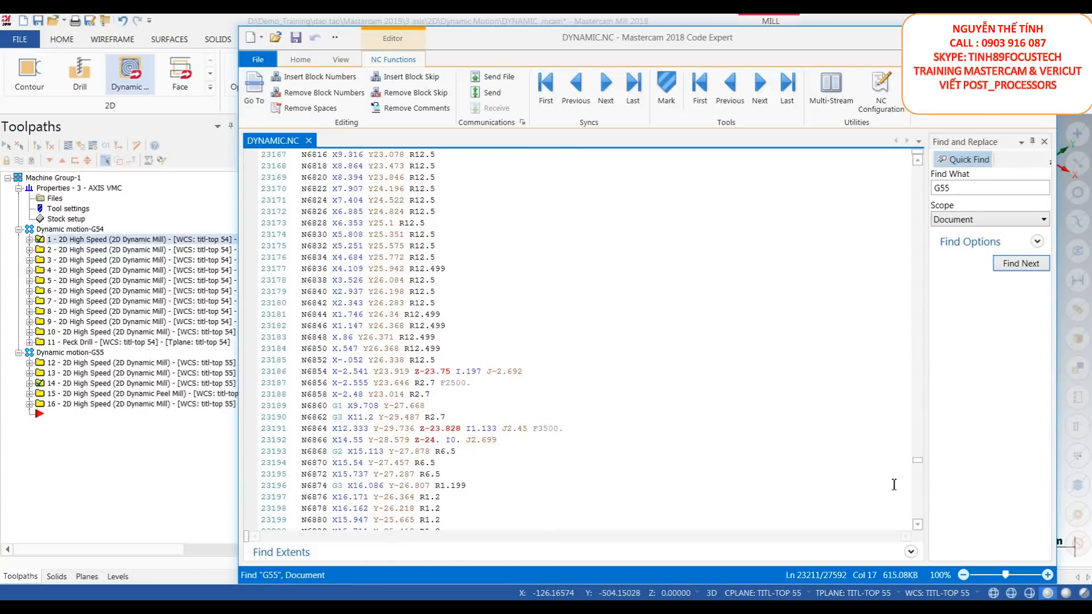
left_click_drag(917, 459, 897, 158)
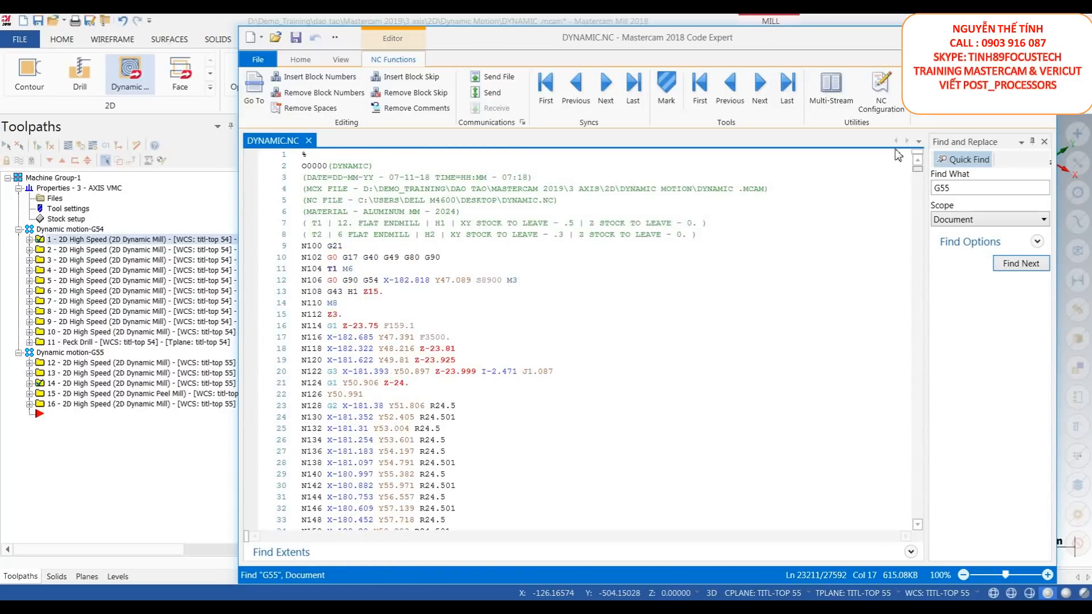
left_click(381, 279)
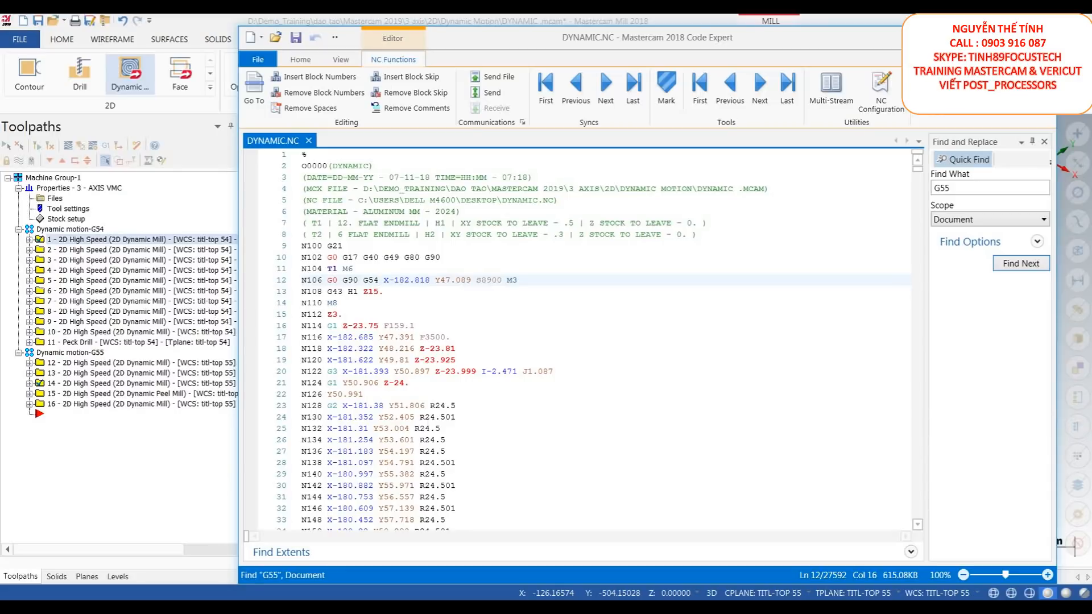
left_click_drag(859, 42, 787, 33)
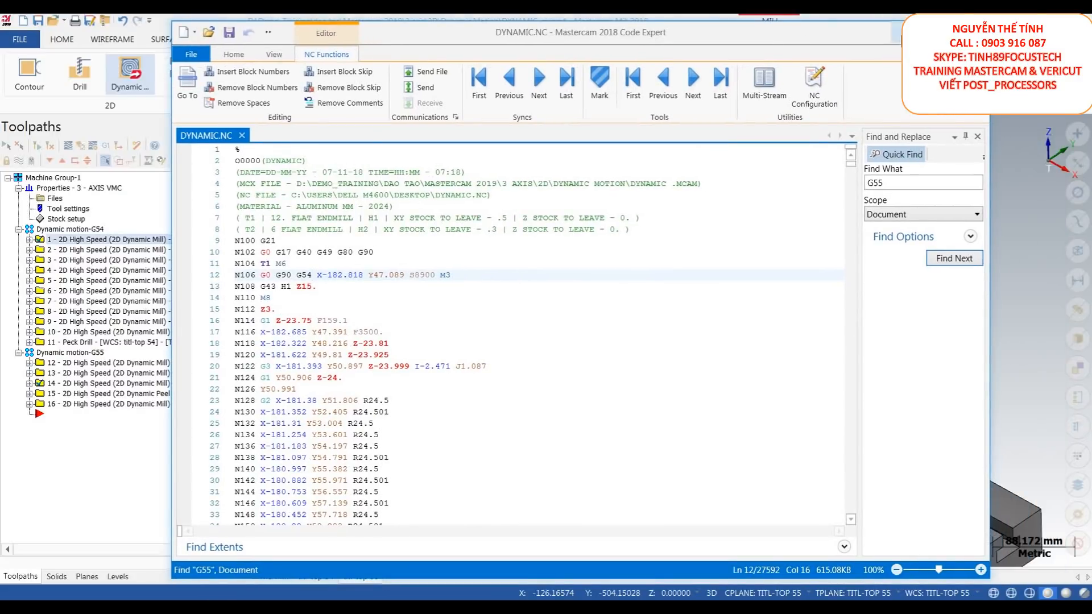
left_click(903, 25)
Step: Examine the G54 and G55 parts with their toolpaths on the multi-vise fixture, overall and close up
scroll(533, 374, "down", 2)
scroll(631, 364, "up", 1)
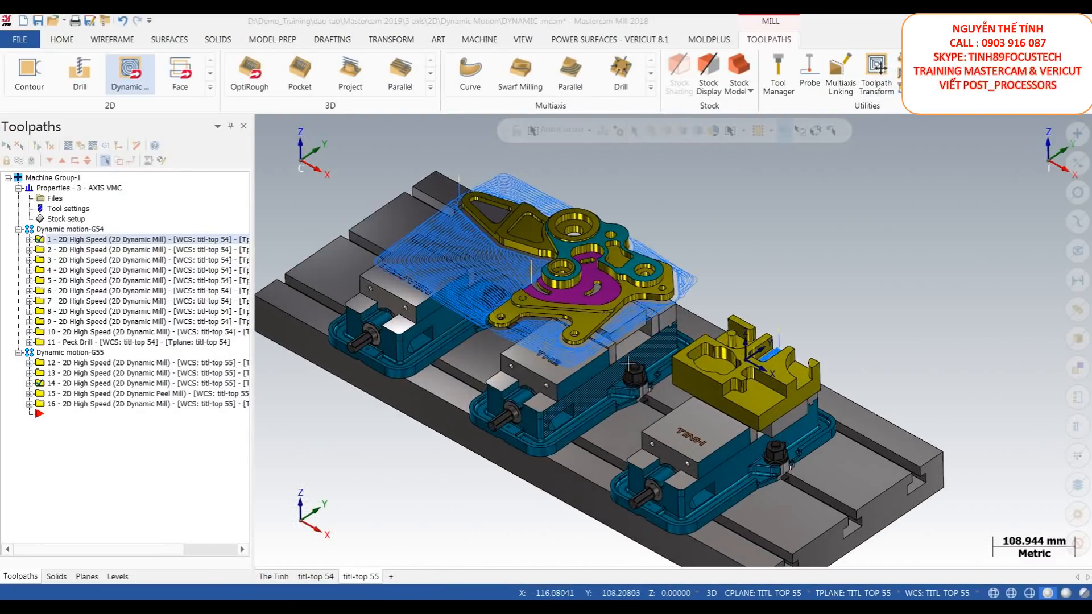
middle_click_drag(634, 289, 646, 304)
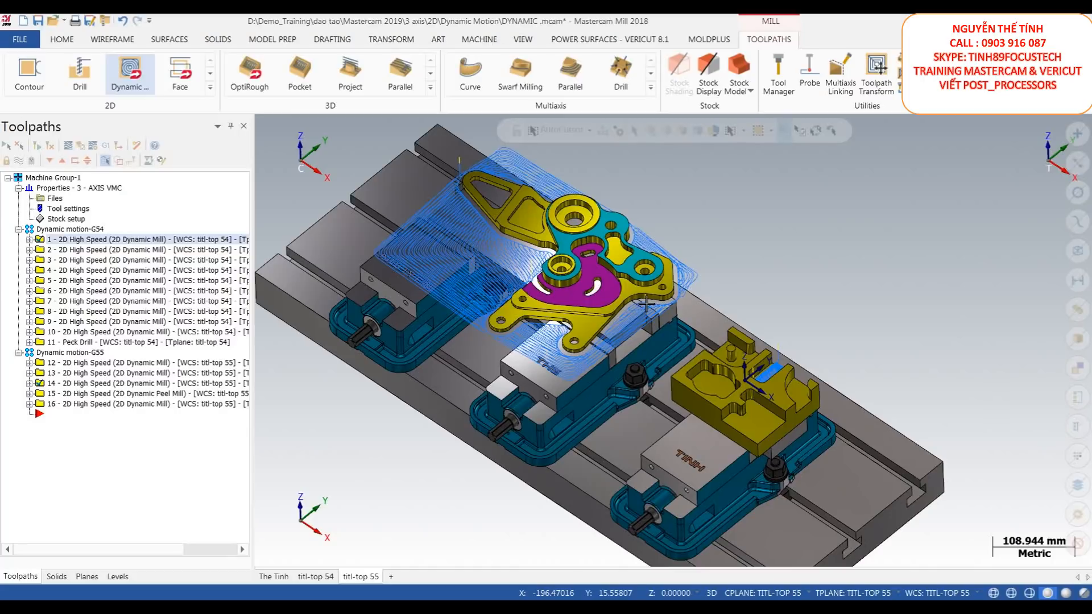
middle_click_drag(598, 283, 611, 277)
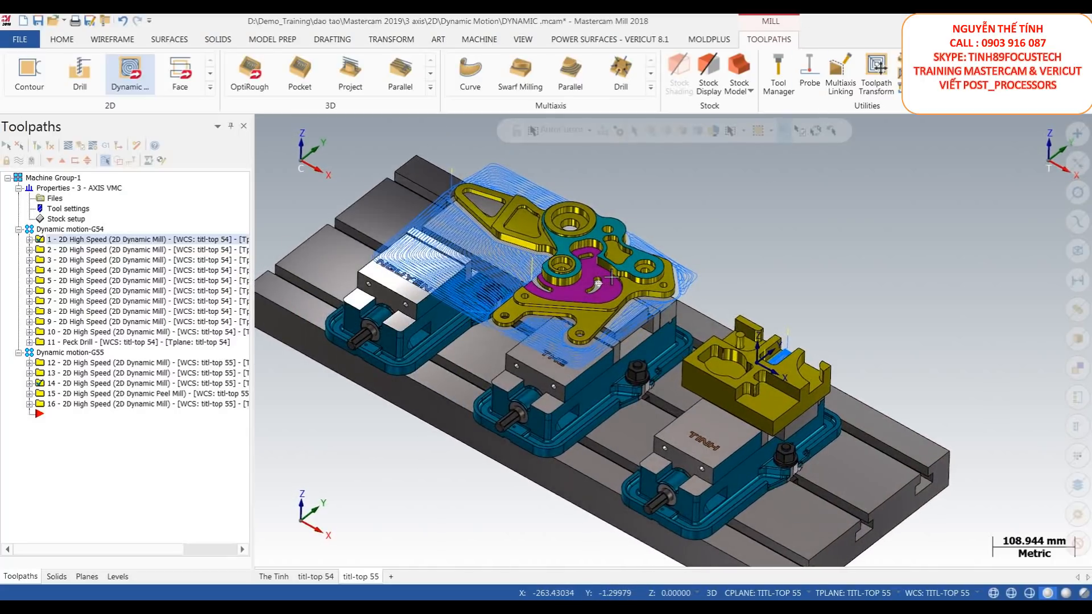
scroll(611, 278, "down", 1)
scroll(608, 282, "up", 2)
middle_click_drag(610, 281, 607, 286)
scroll(492, 274, "up", 2)
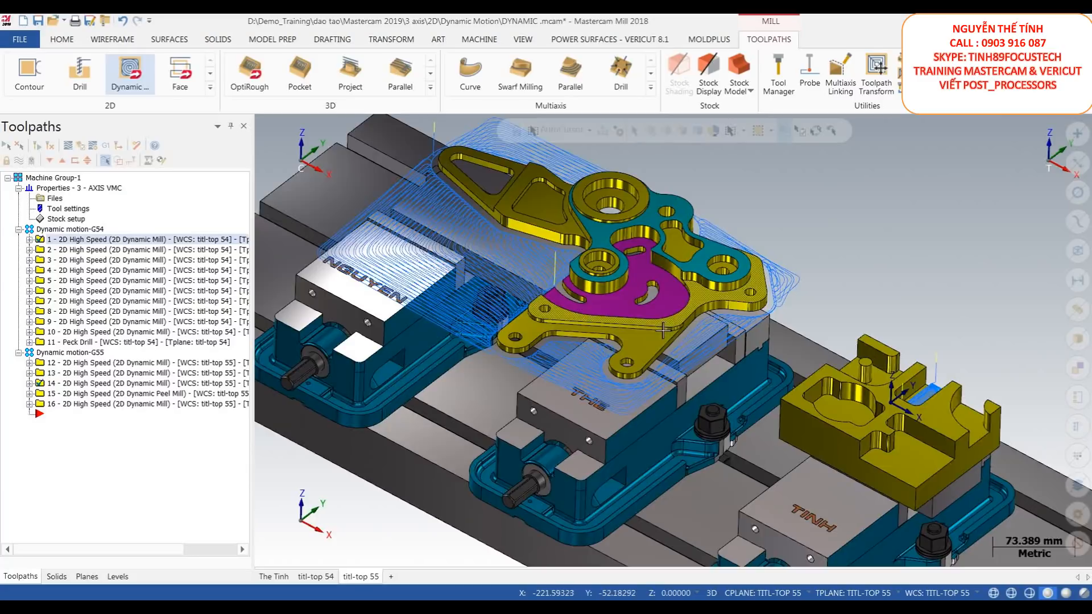
middle_click_drag(662, 329, 658, 315)
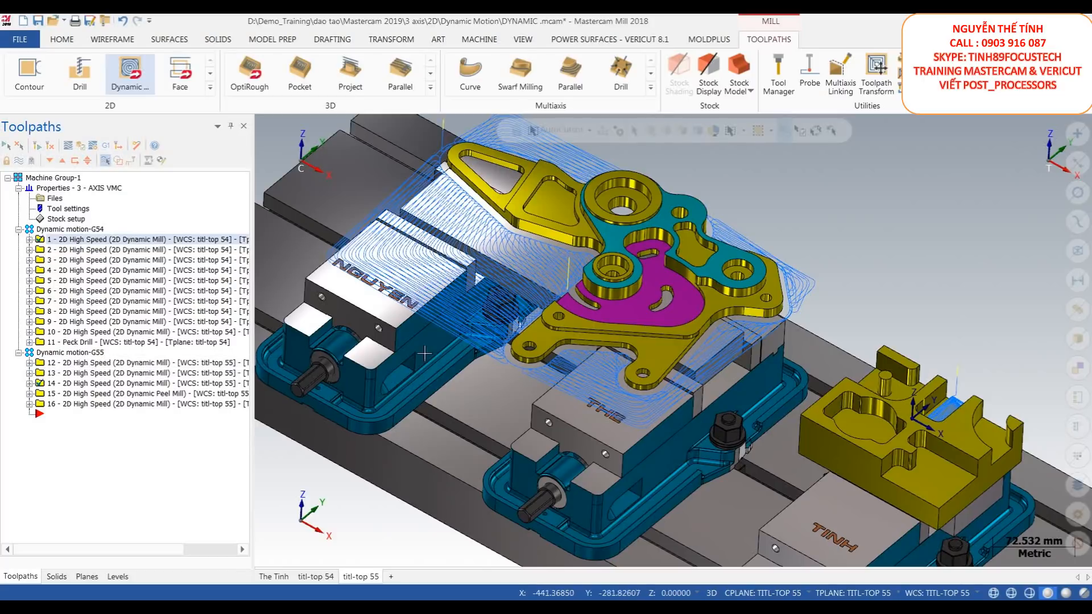
scroll(632, 315, "down", 1)
scroll(653, 322, "up", 1)
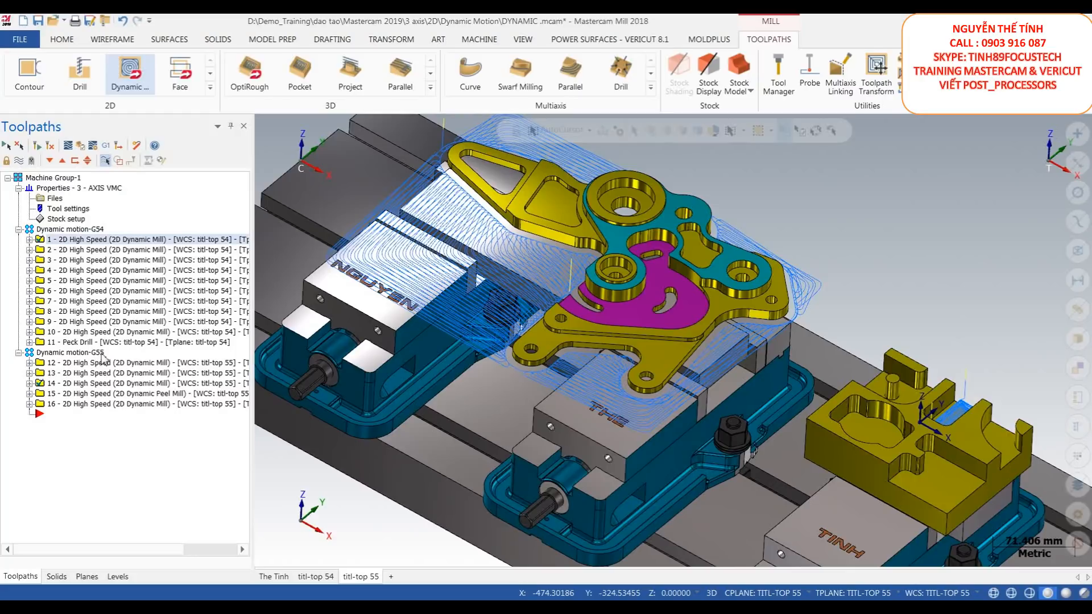
scroll(704, 348, "down", 1)
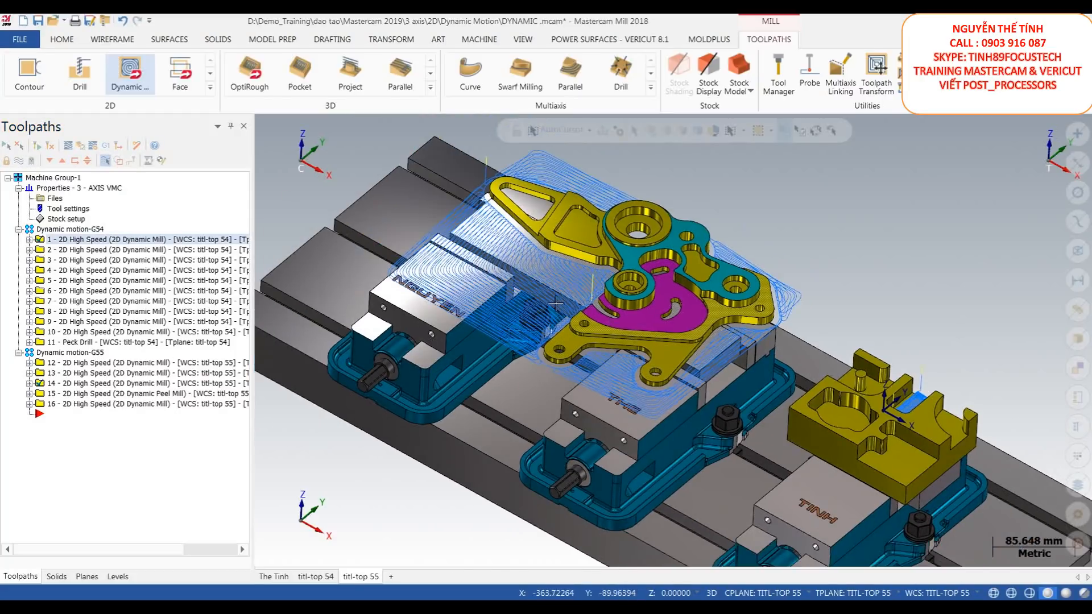
scroll(529, 293, "up", 2)
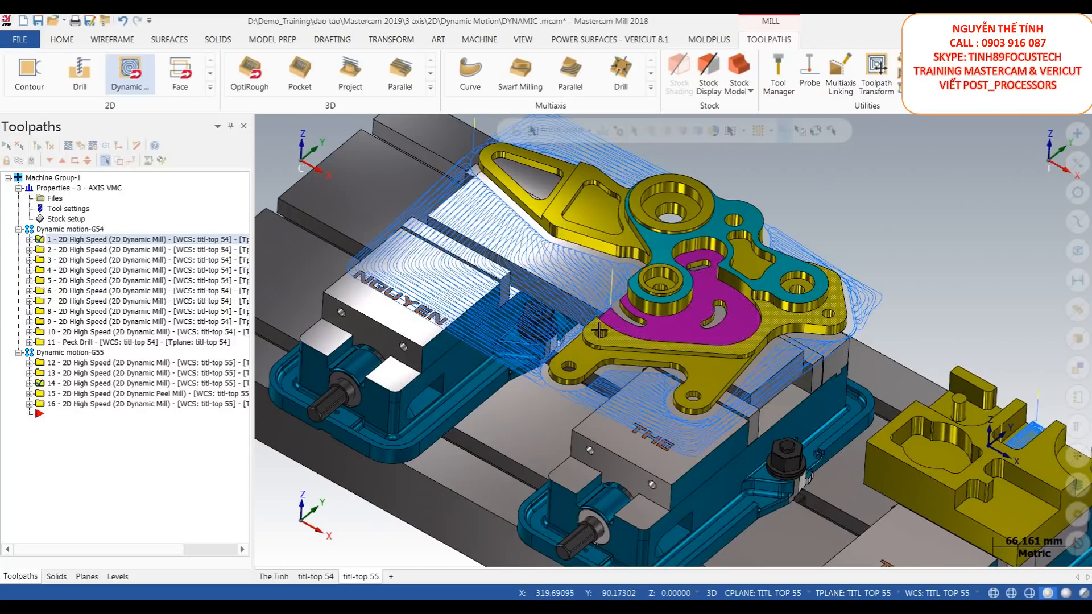
scroll(590, 327, "down", 2)
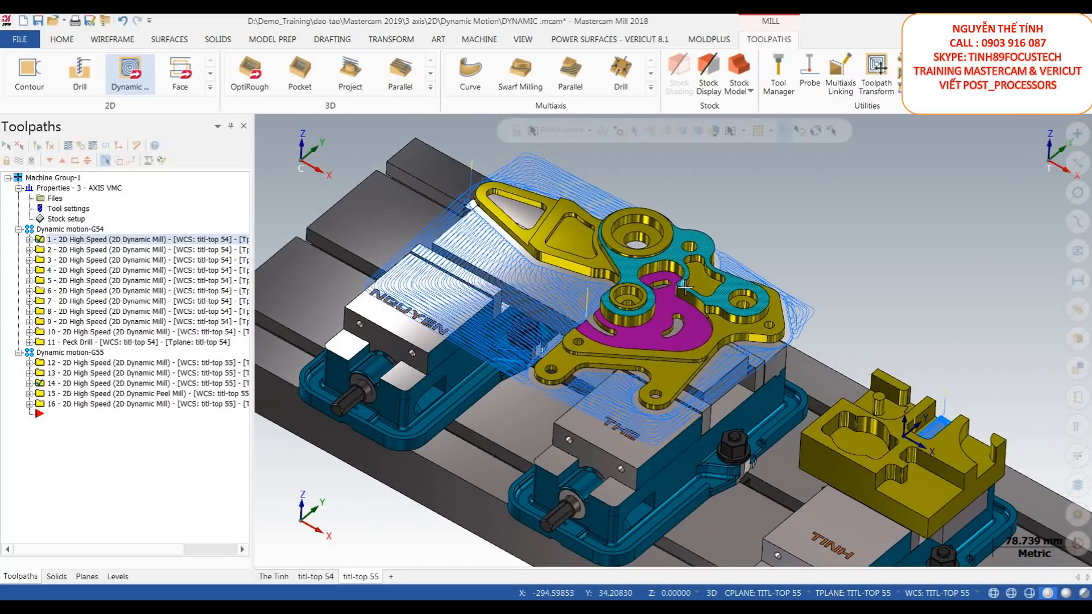
scroll(687, 289, "up", 1)
scroll(589, 286, "down", 1)
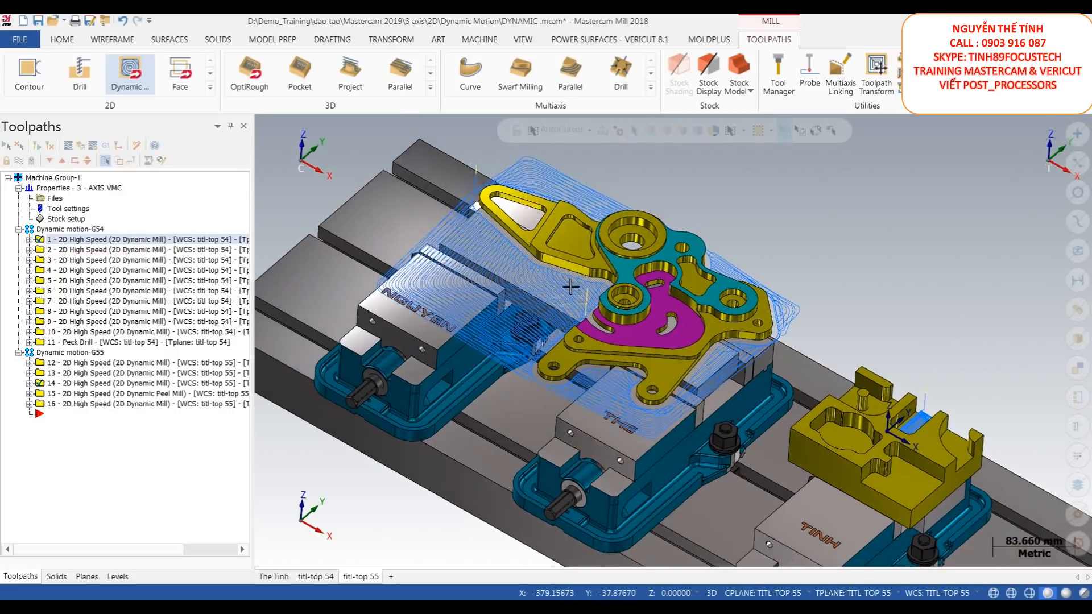